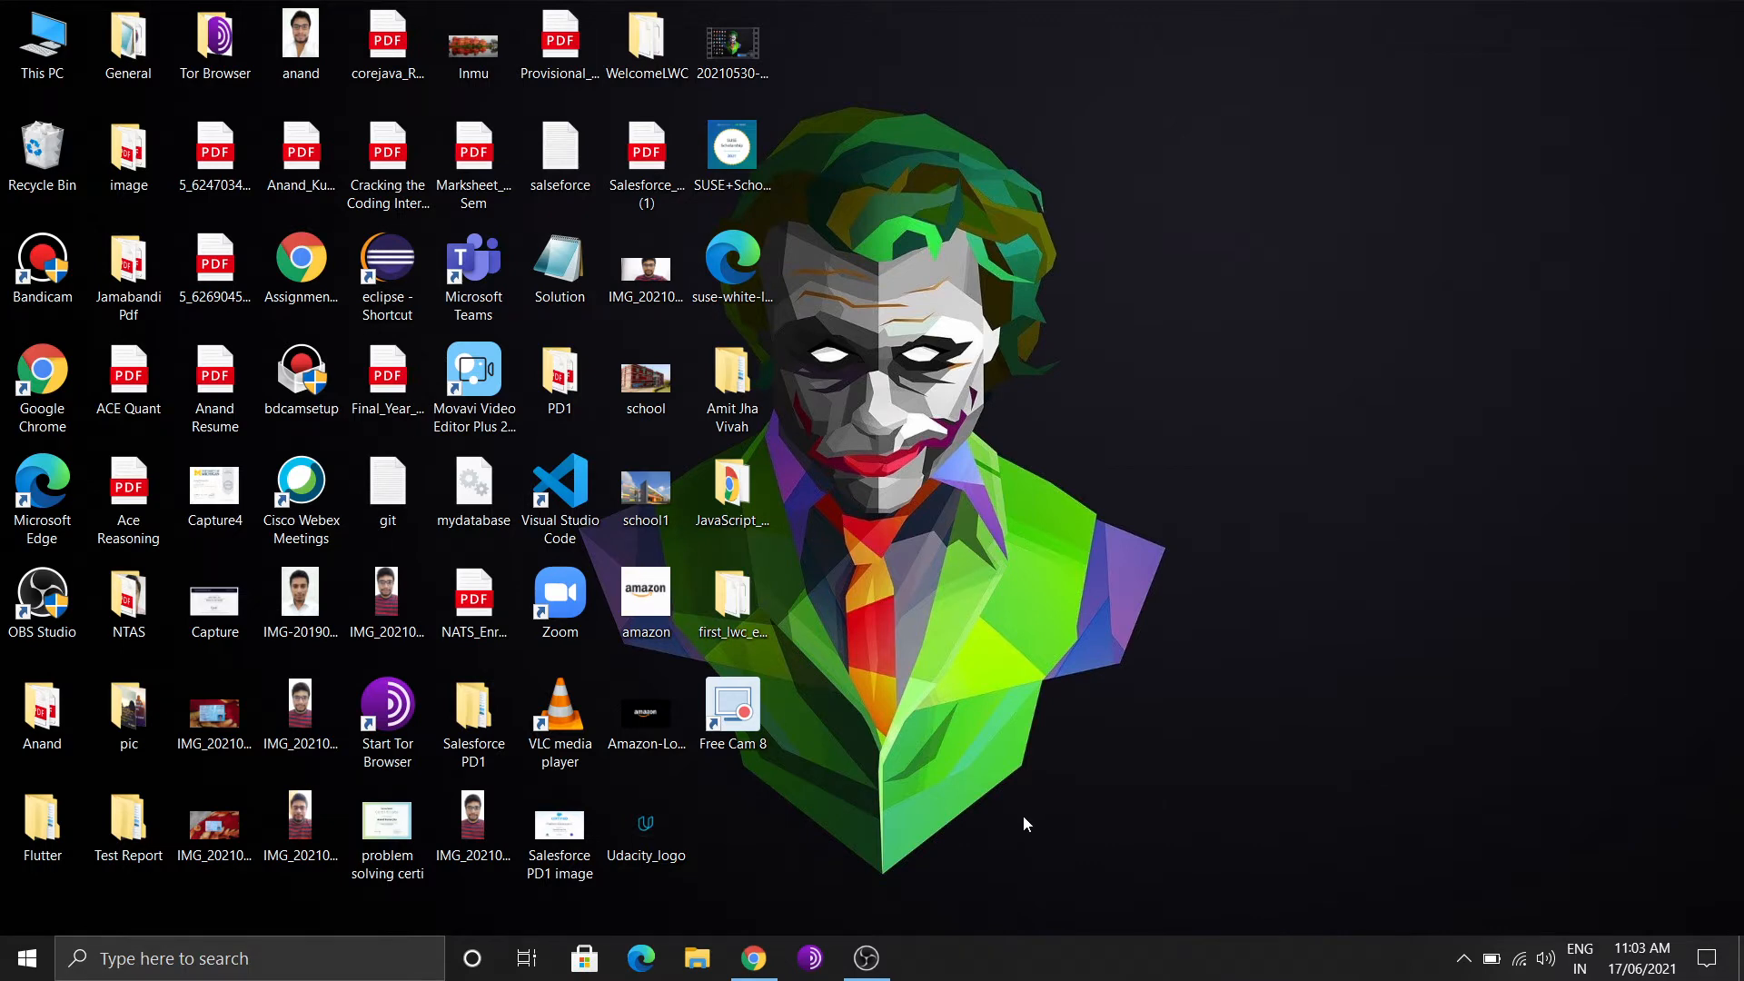
Launch a blank Notepad from the Run box's history over the Salesforce Home page
left_click(754, 955)
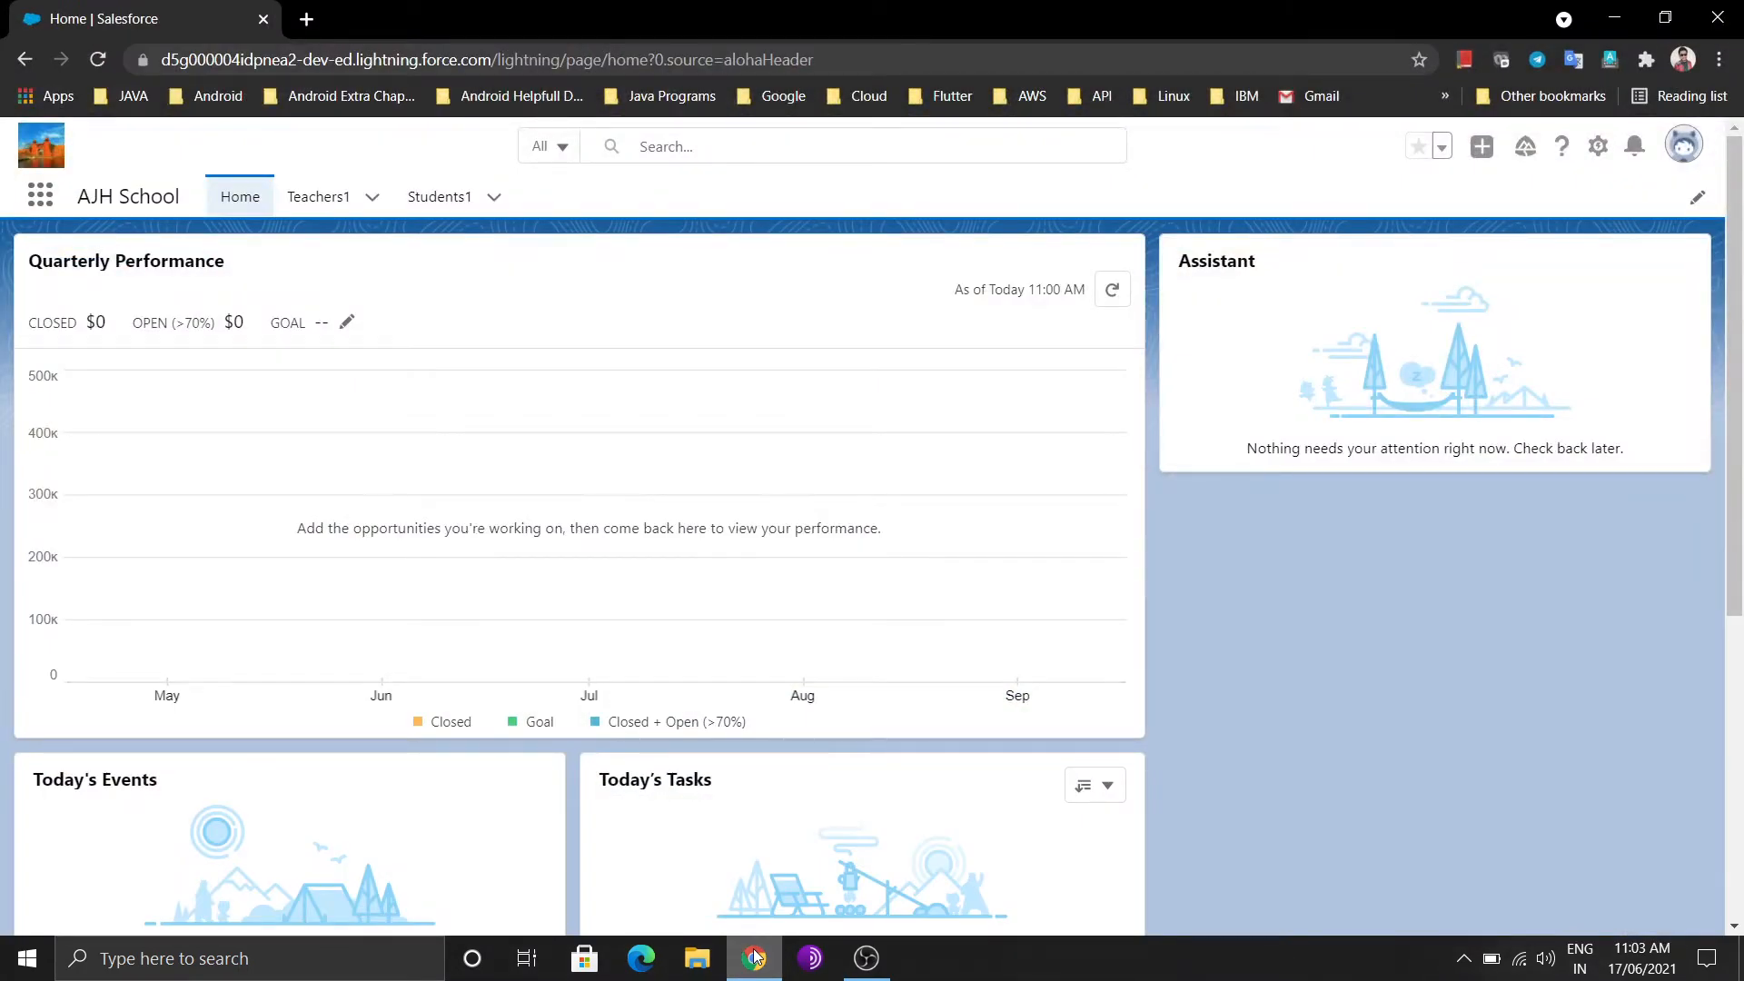
key("super+r")
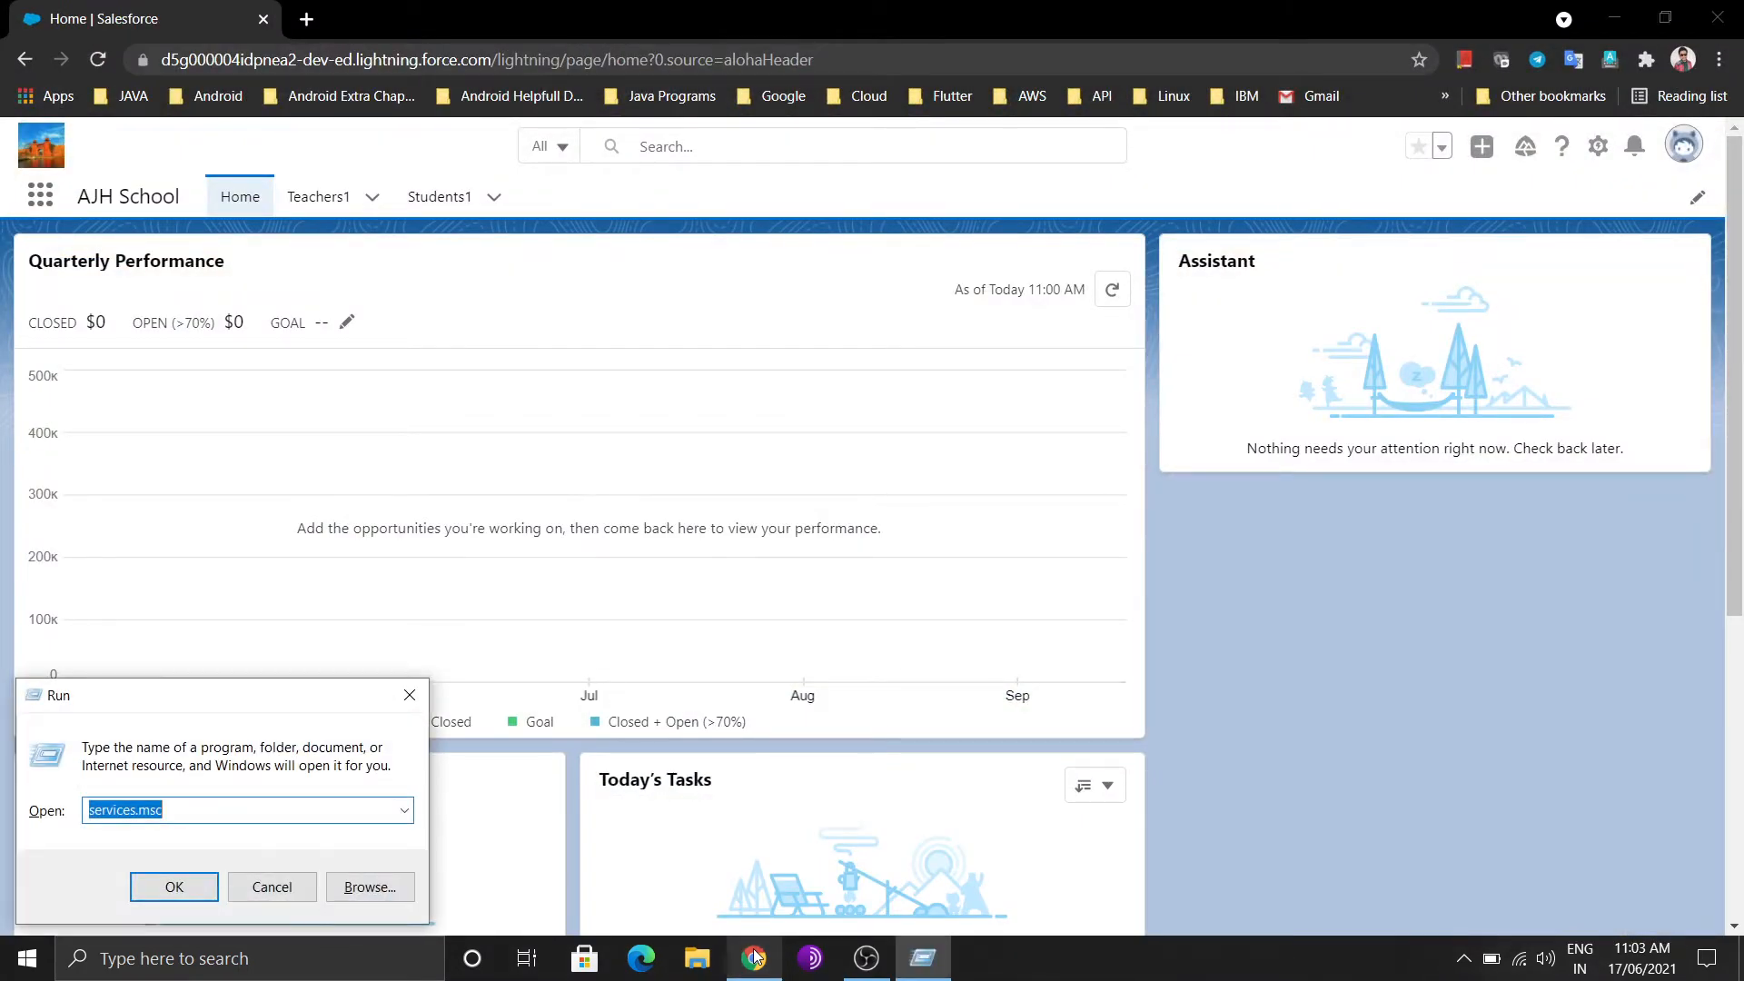
key("Down")
key("Down")
key("Down")
key("Return")
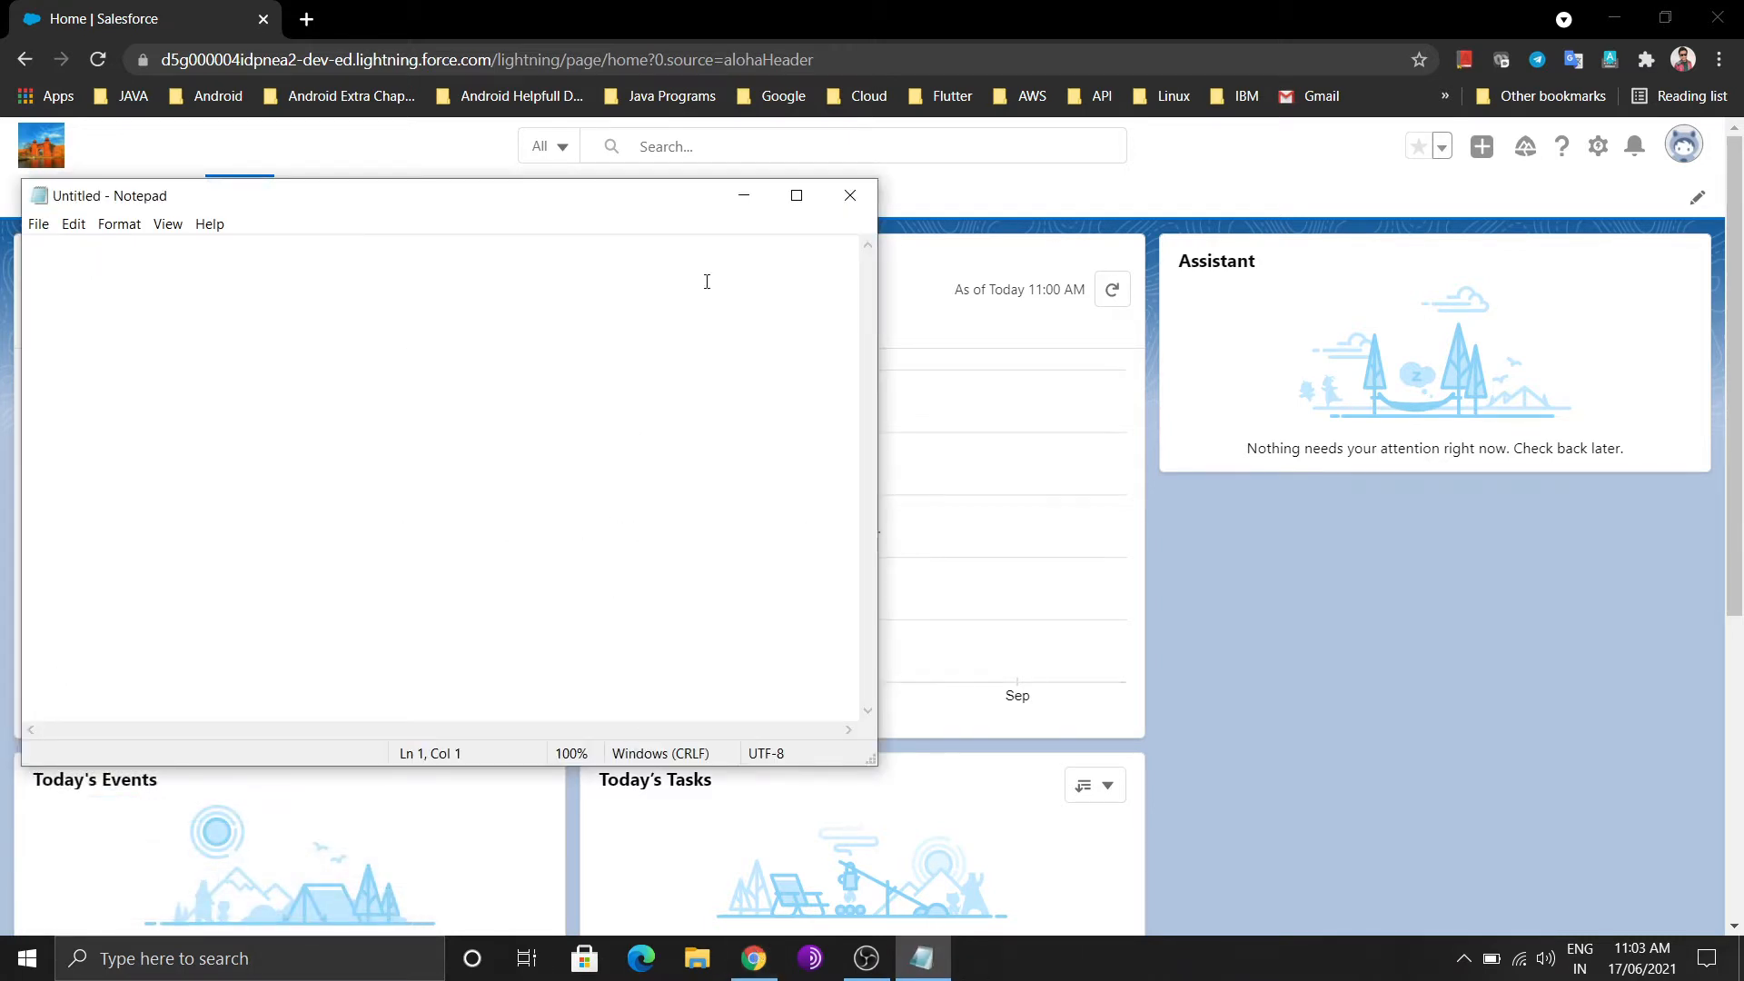
Note three relationship types: standard-standard, standard-custom, custom-custom objects, then close Notepad unsaved
left_click(796, 197)
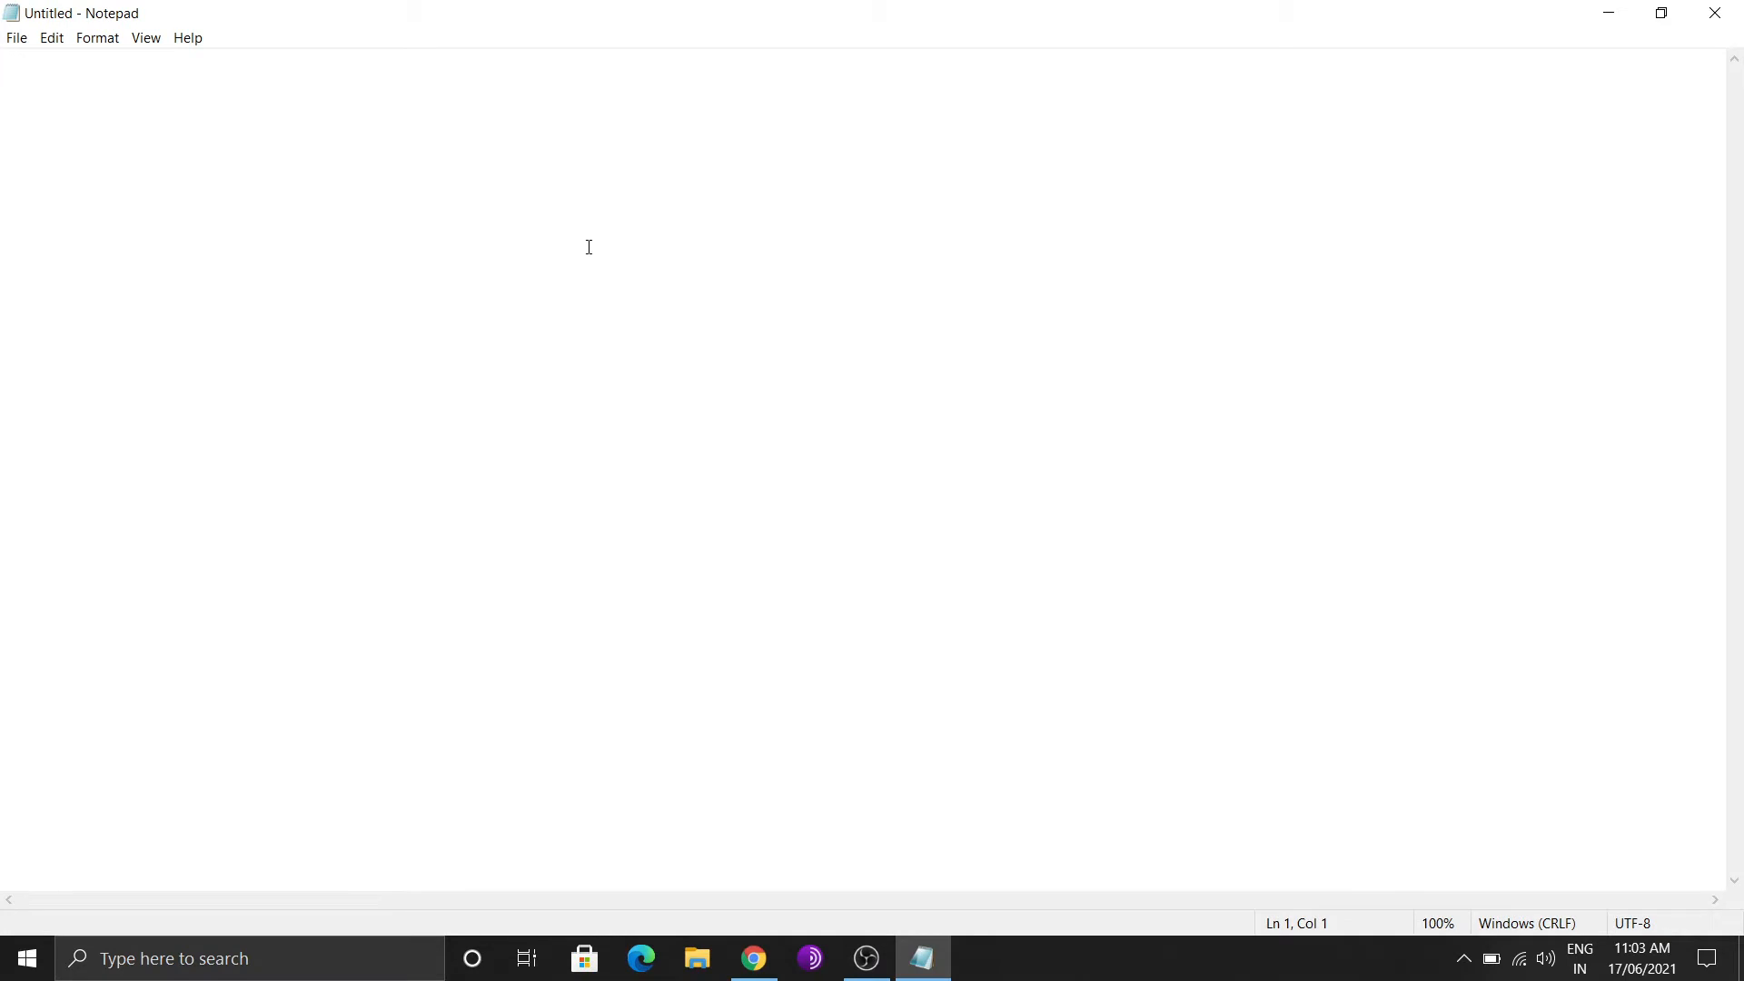
type("1--> Stand")
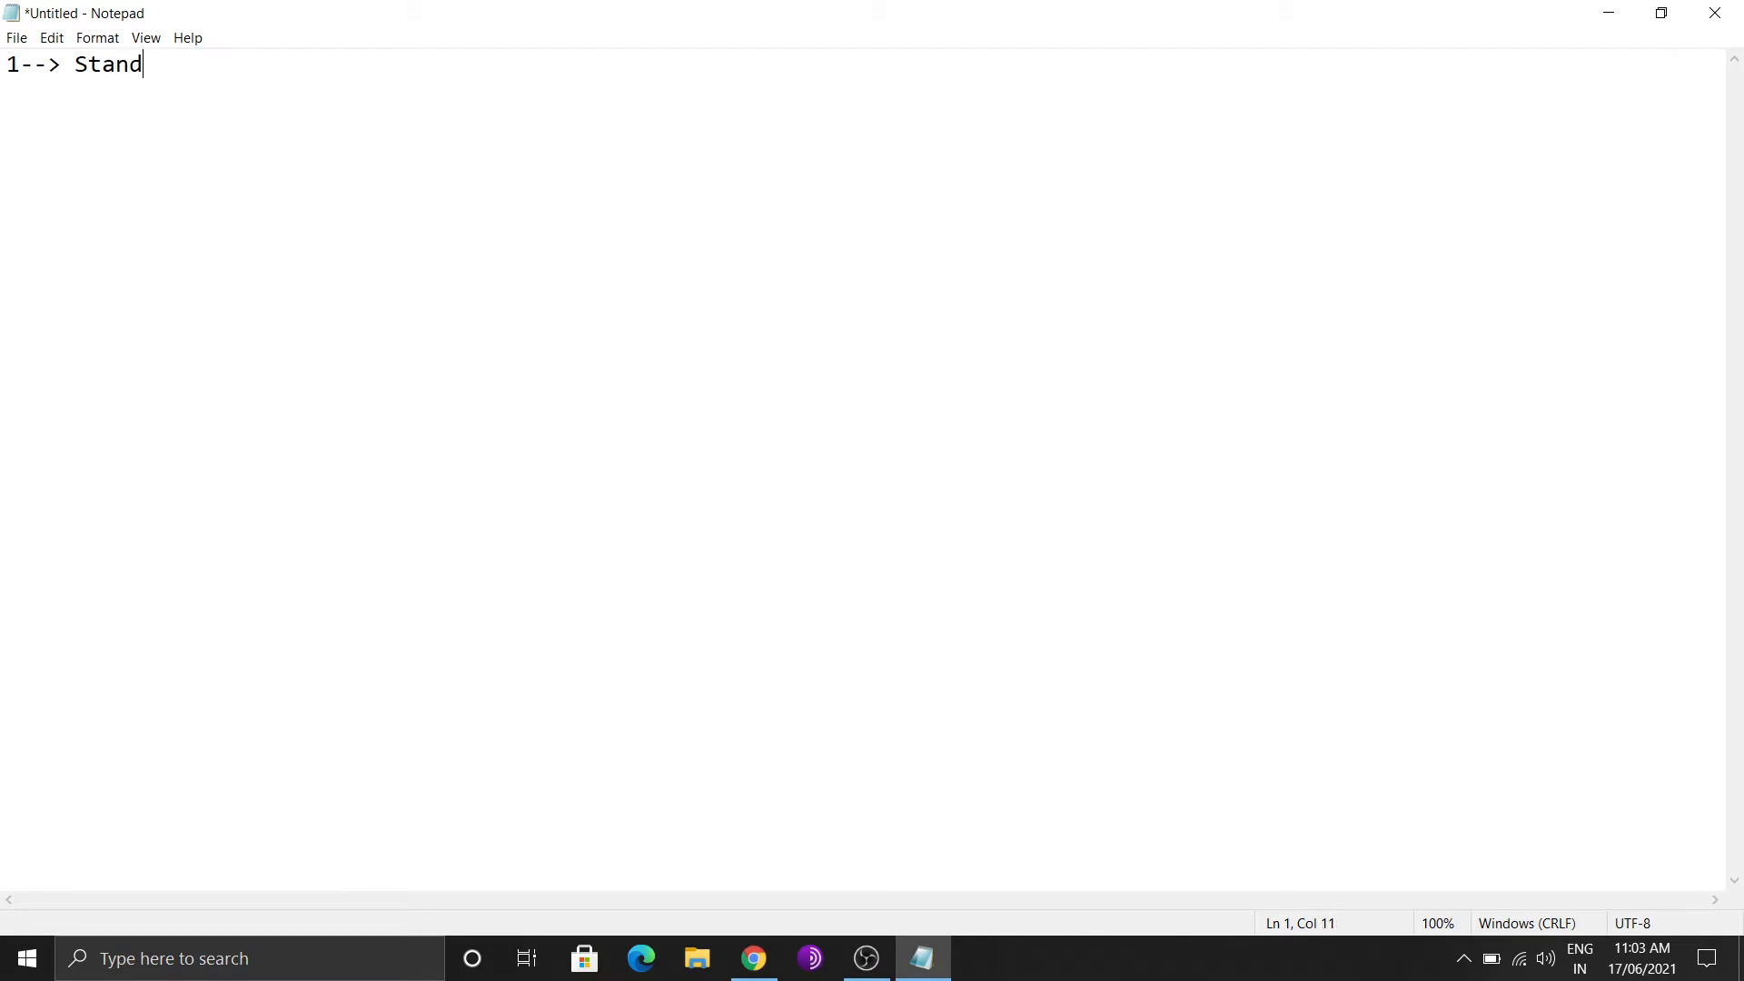
type("erd object to")
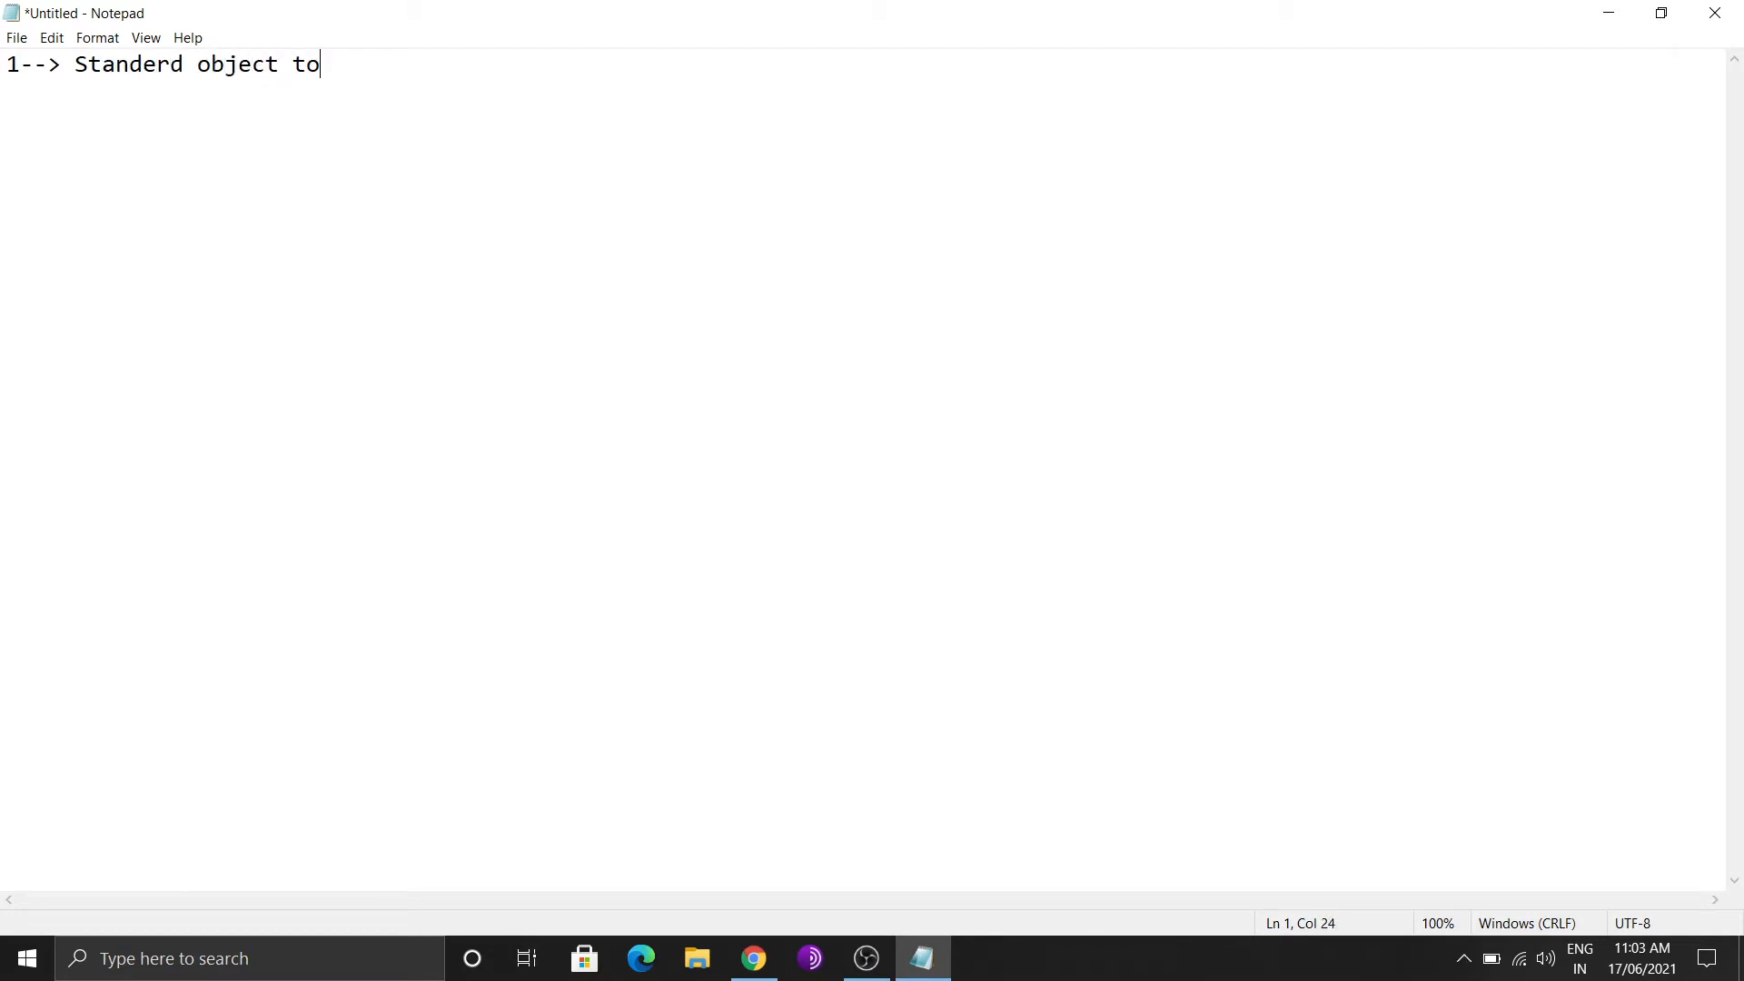
type(" standerd object ")
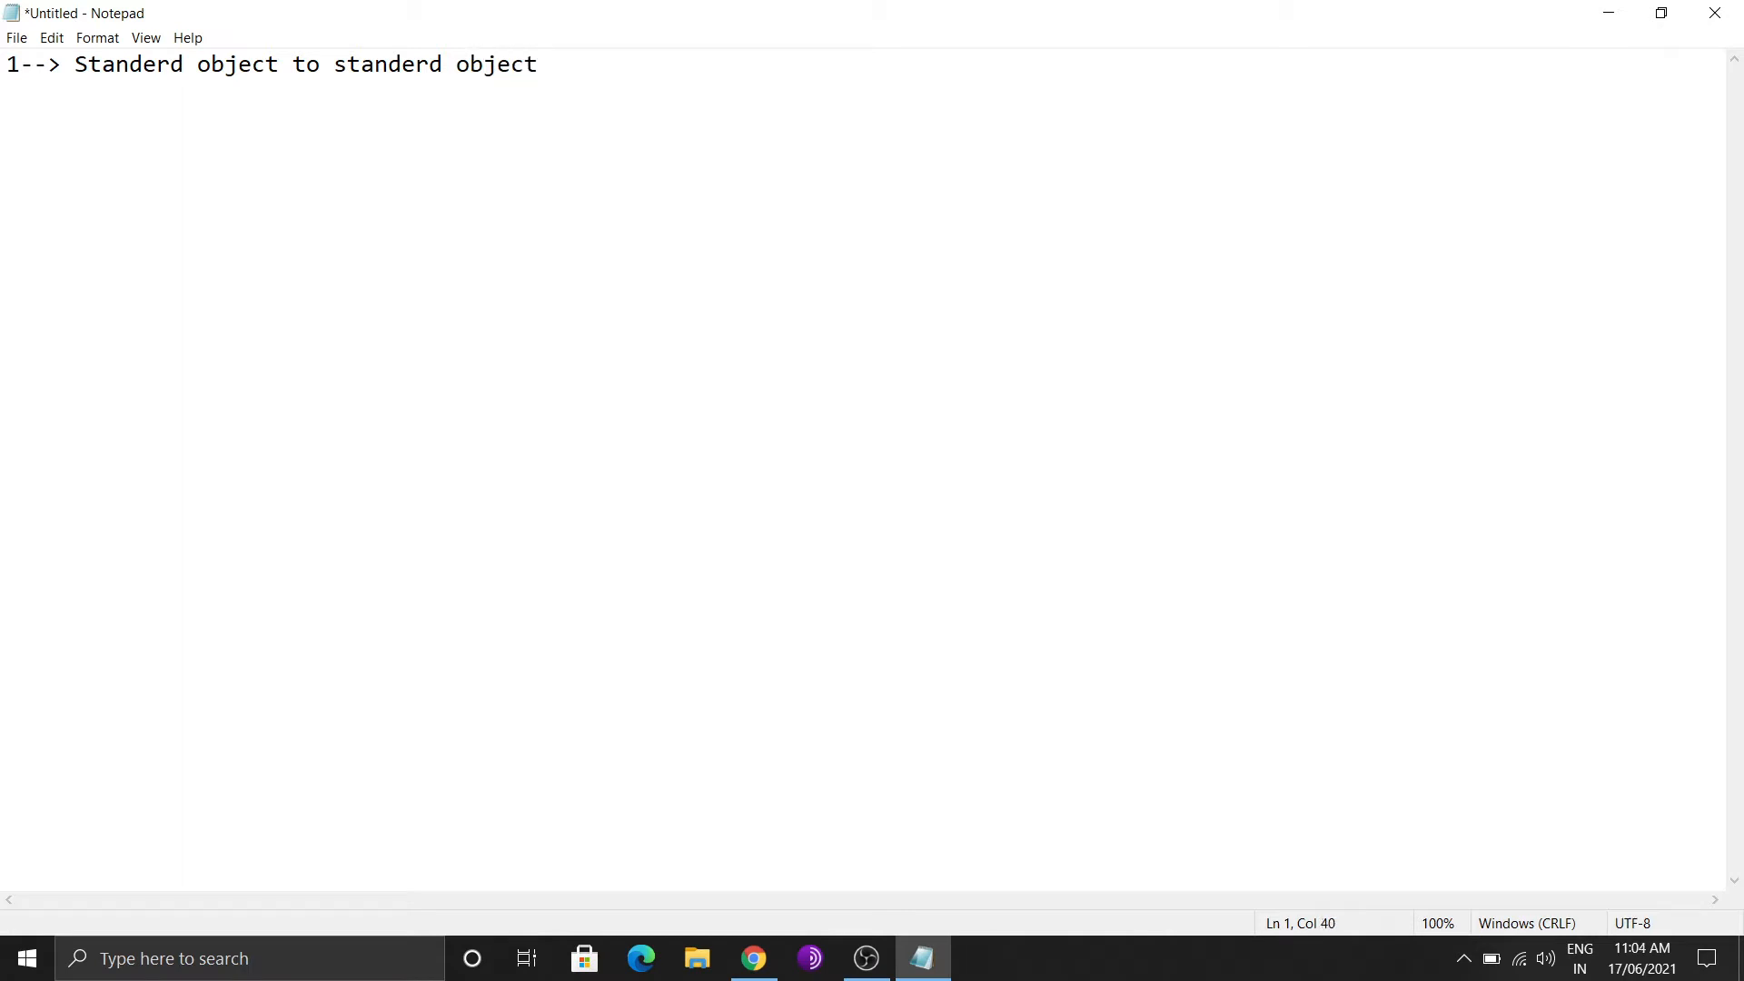
type("2--> s obj -to - custom ooj")
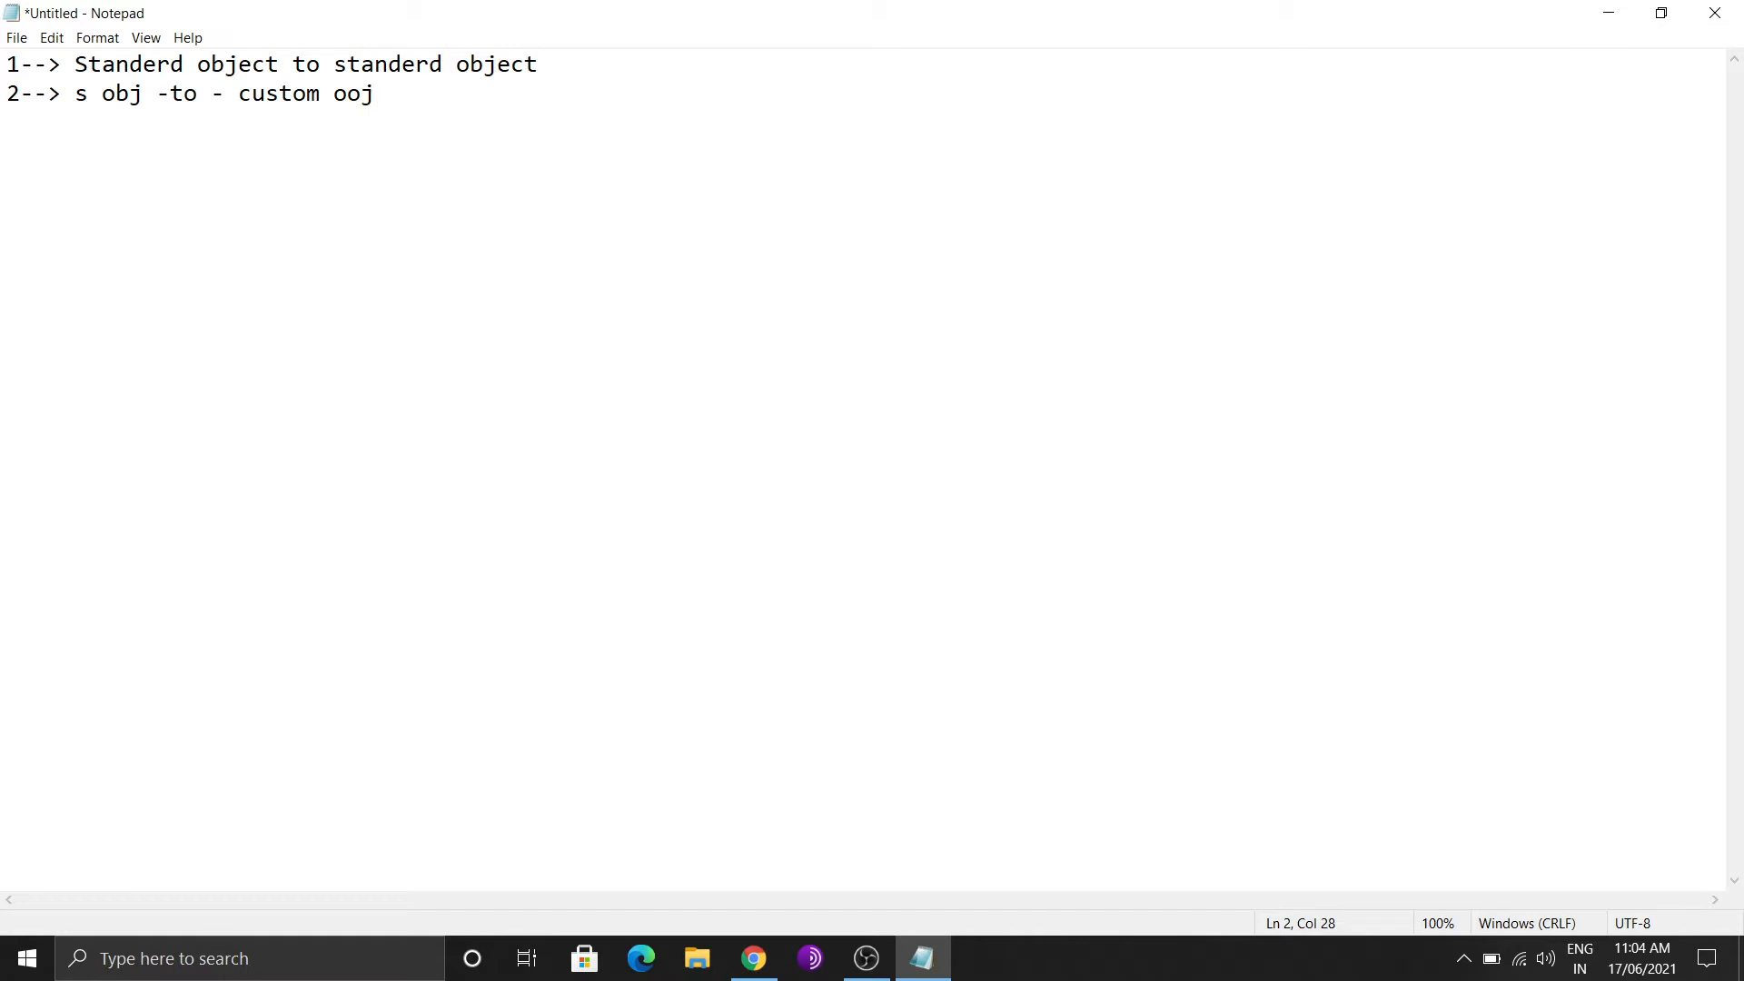
key("BackSpace")
key("BackSpace")
type("bj")
key("Return")
key("Return")
key("BackSpace")
type("3--> custom obj ")
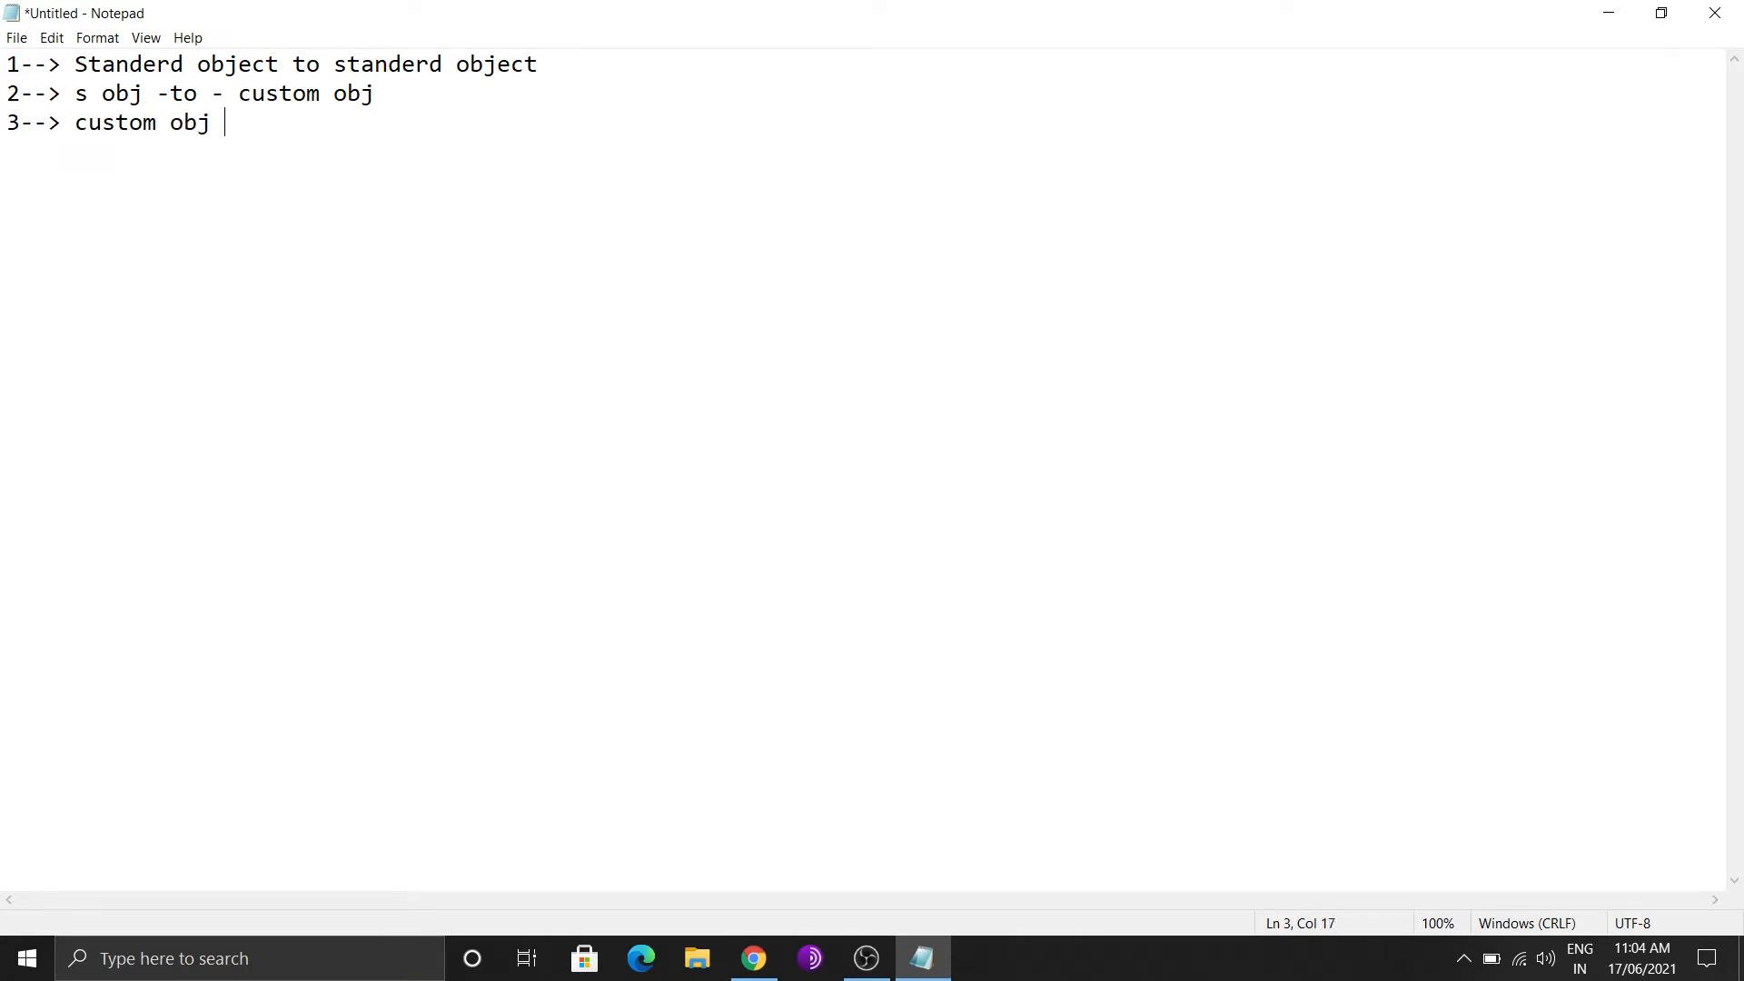
type("to custom obj")
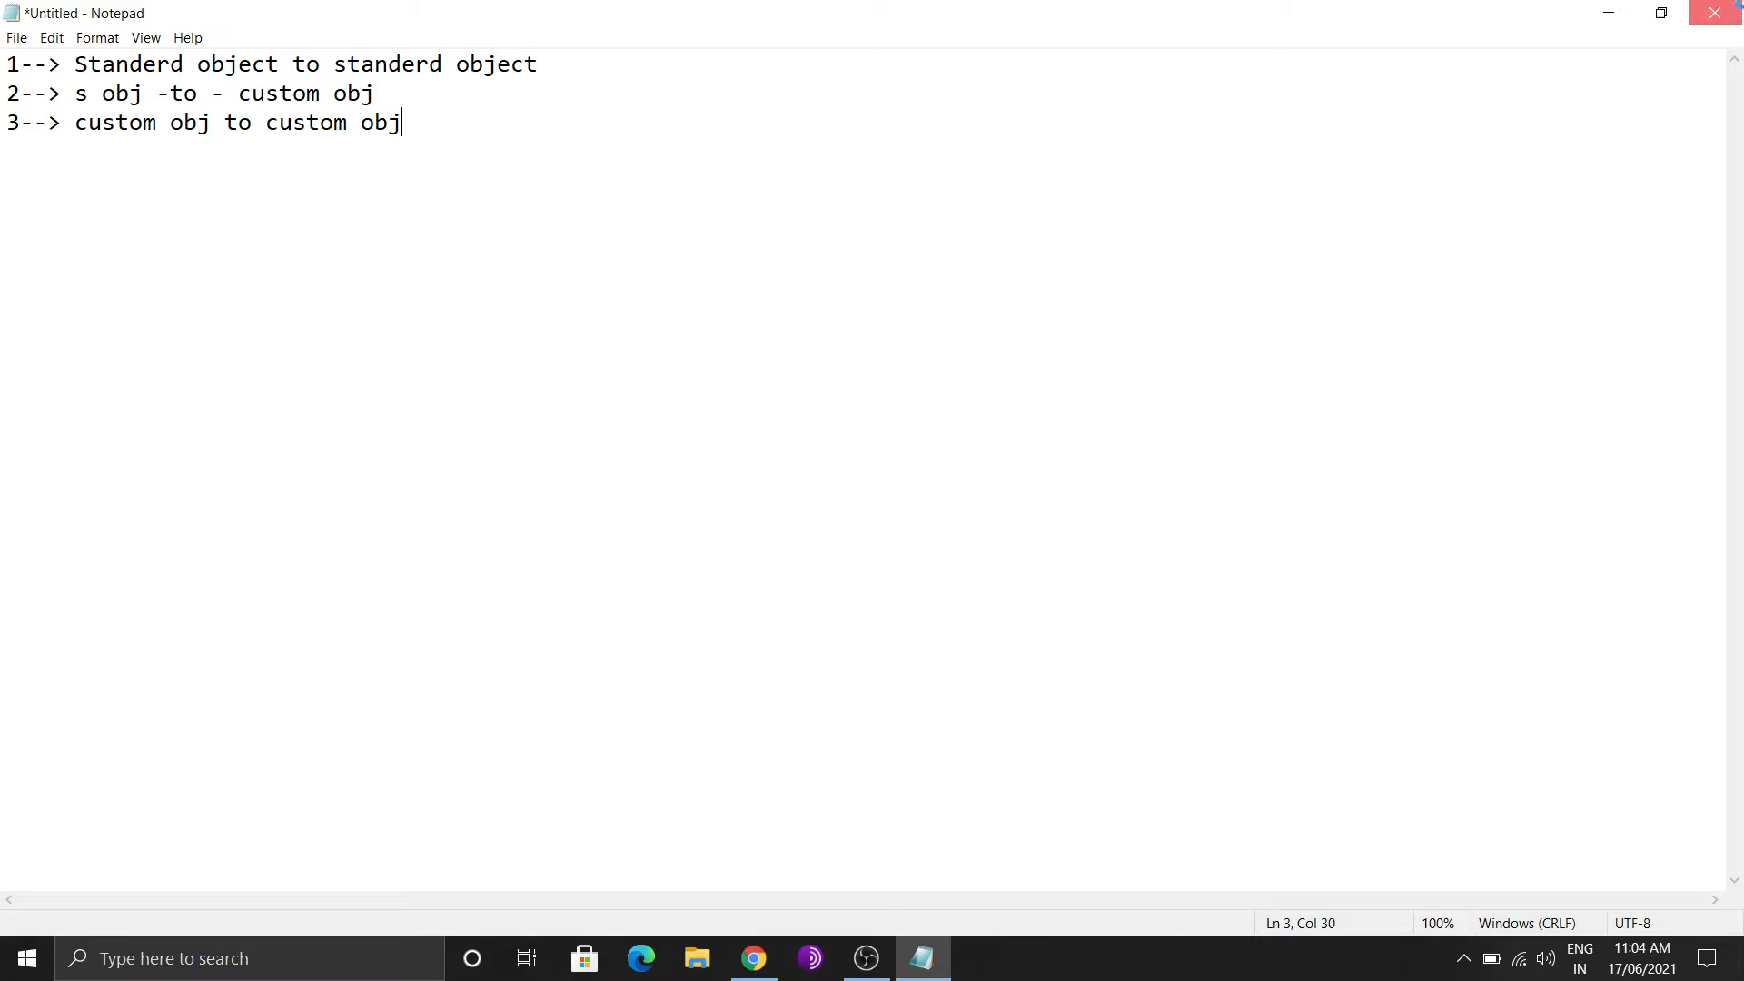
left_click(1715, 13)
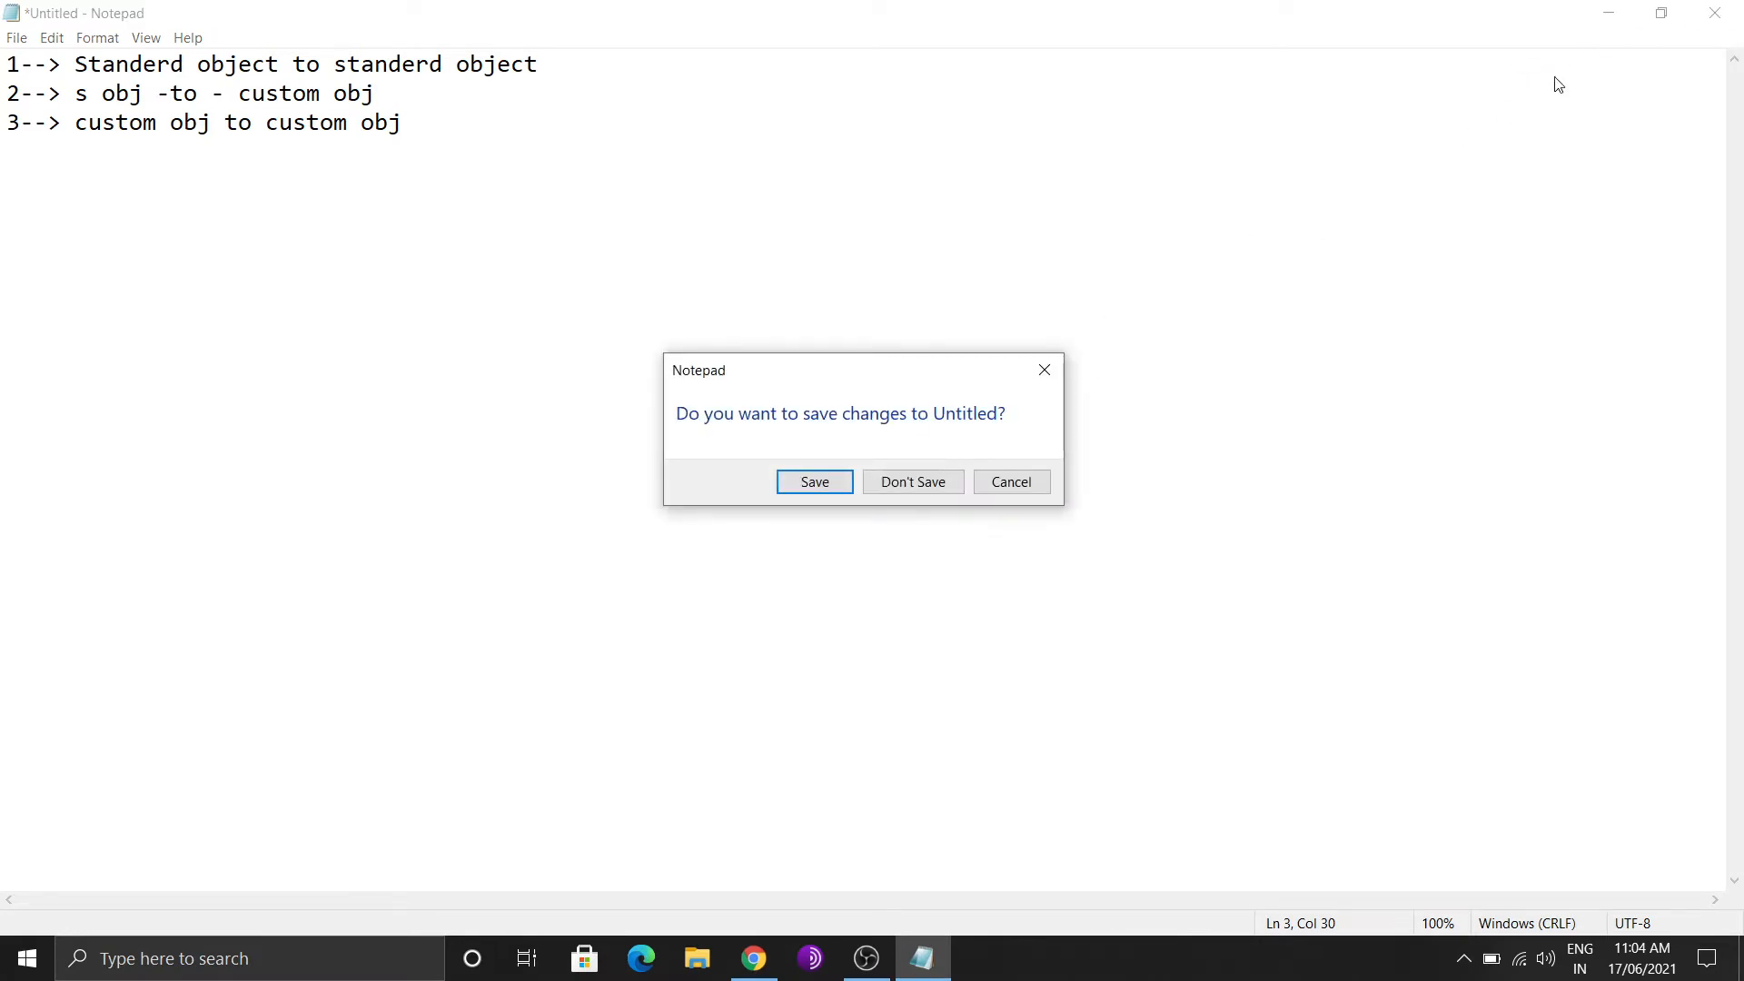
left_click(902, 490)
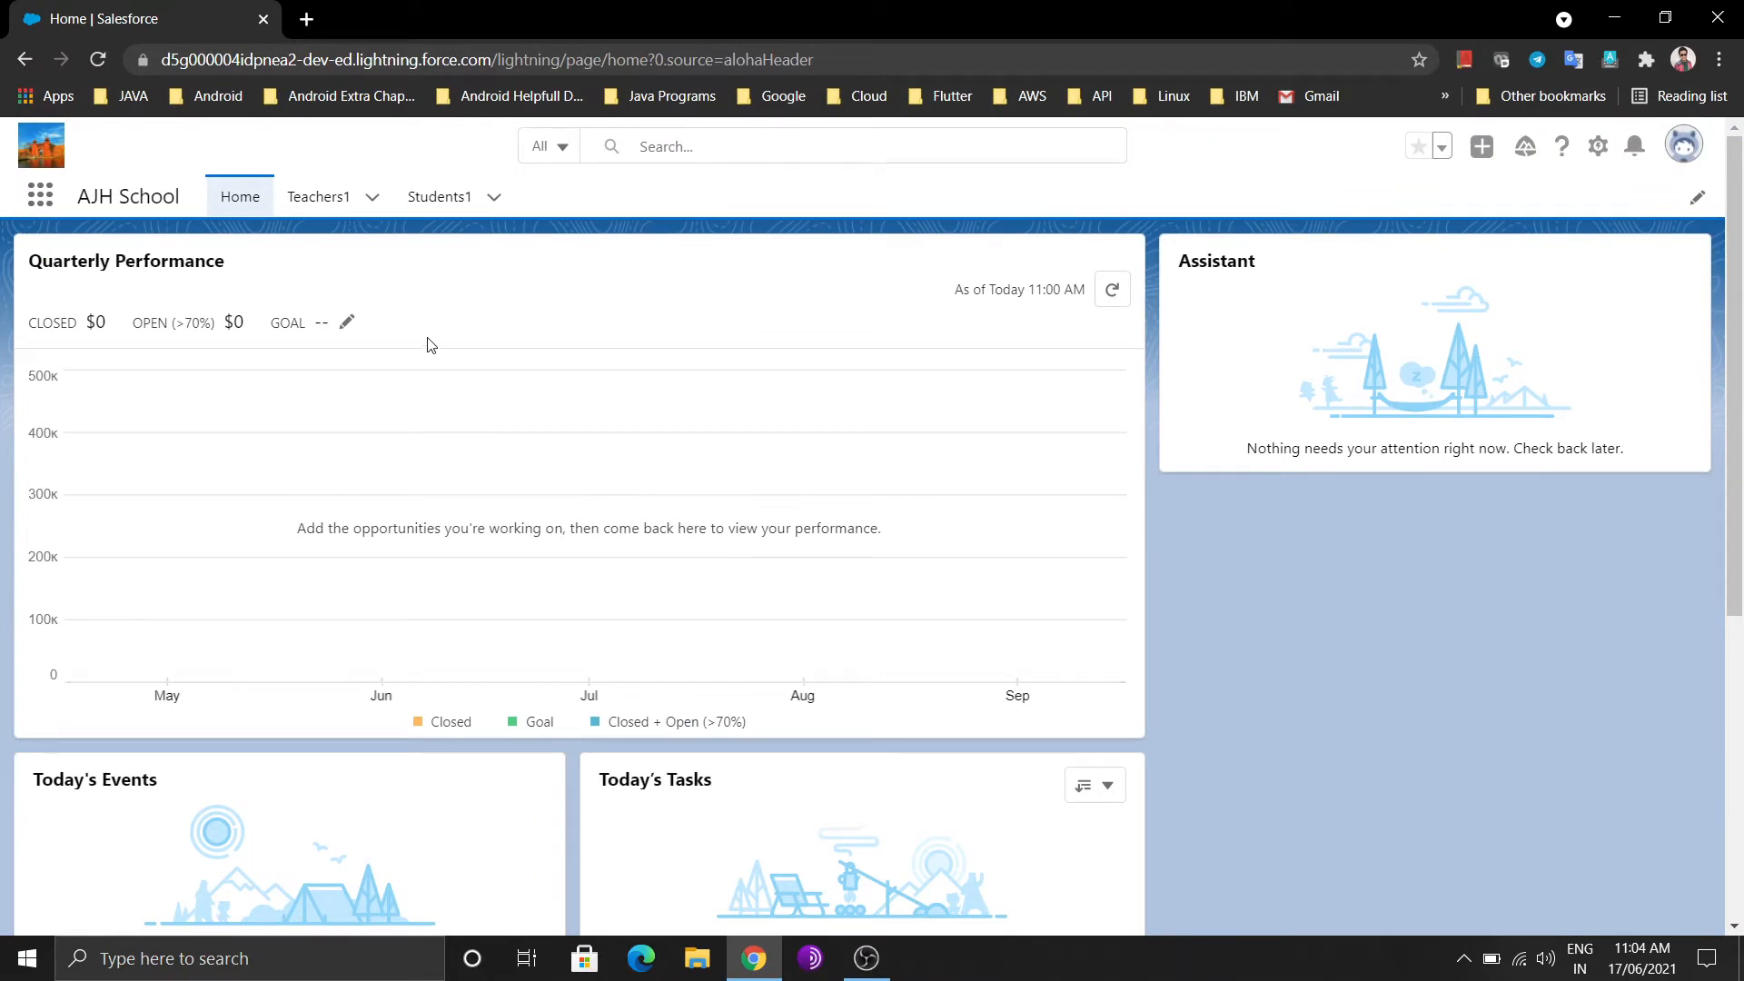
Open Setup and find the Contact object in Object Manager by filtering for 'contact'
left_click(1598, 149)
left_click(1504, 208)
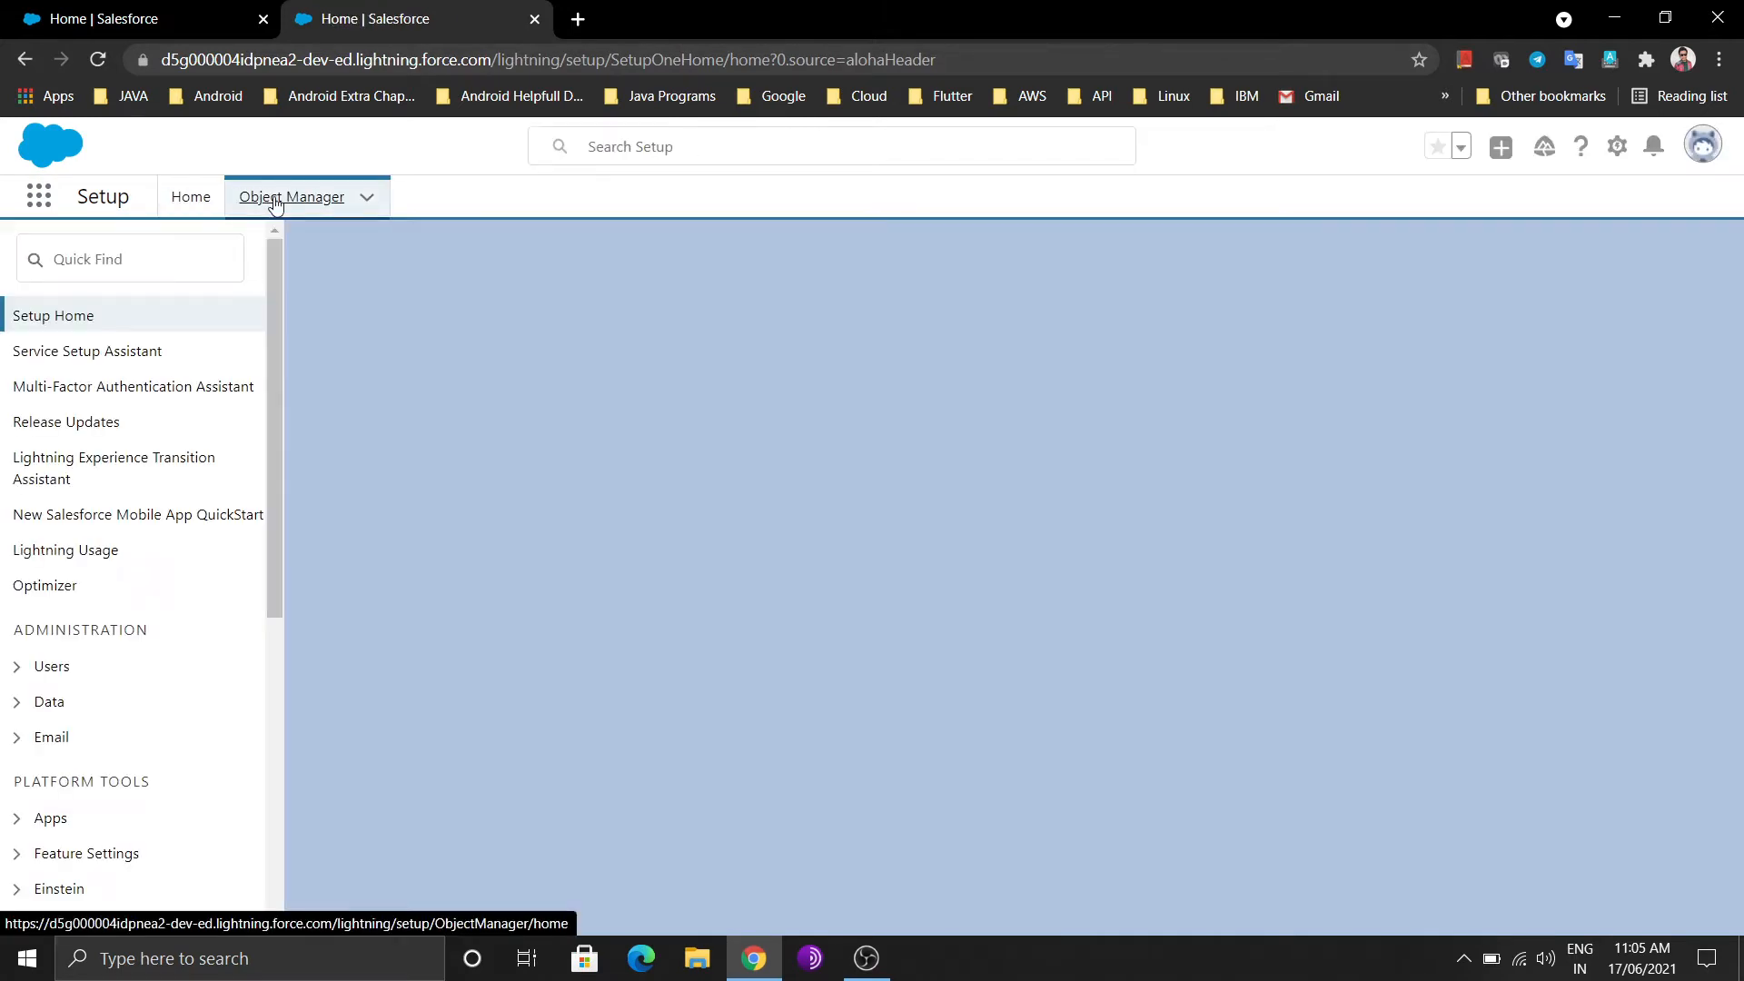
left_click(275, 201)
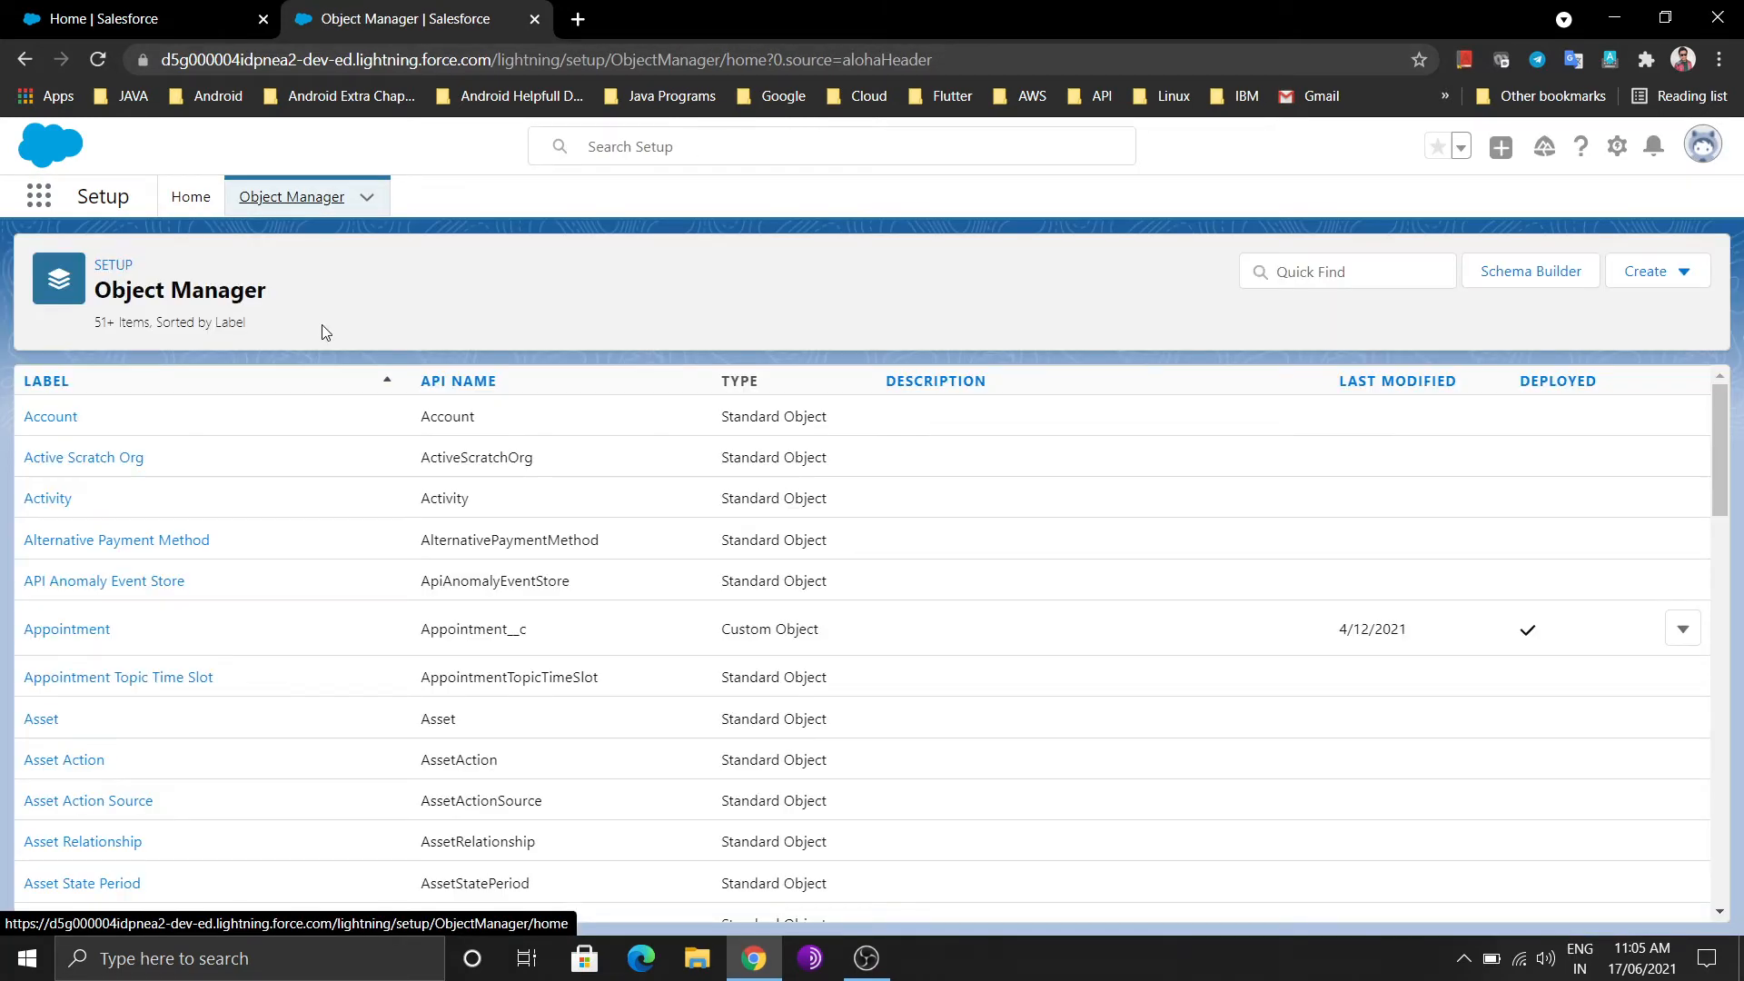
left_click(1312, 278)
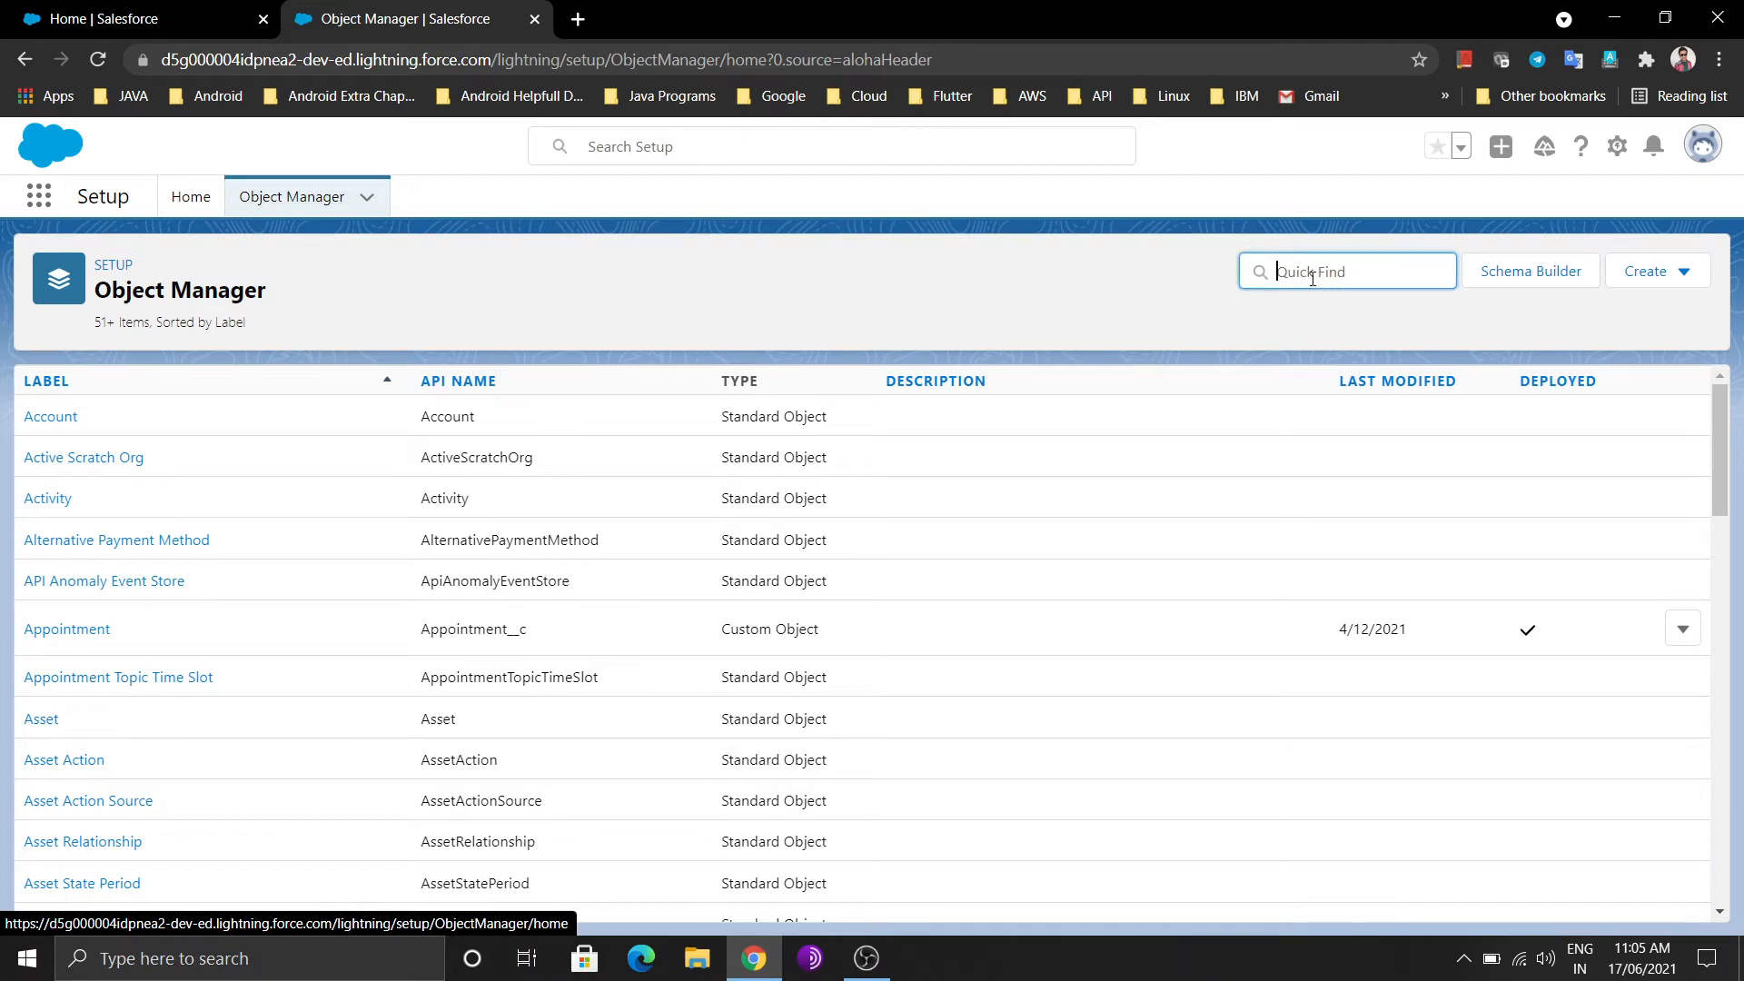
type("contact")
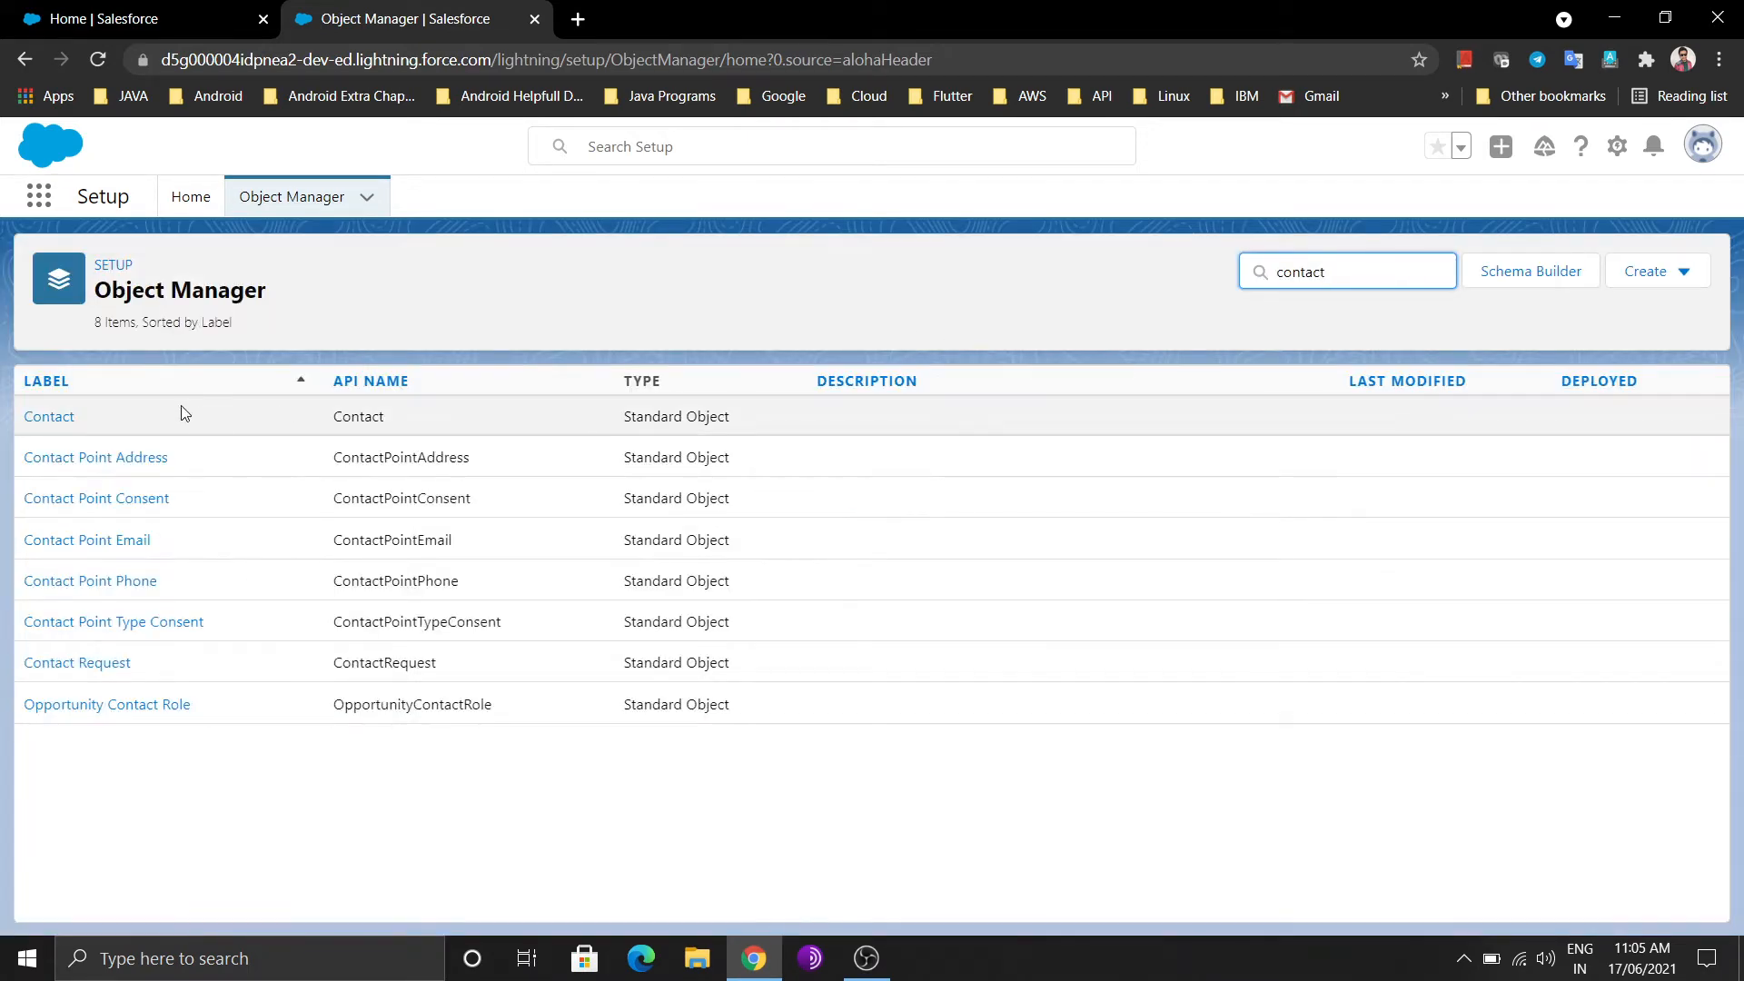
left_click(56, 416)
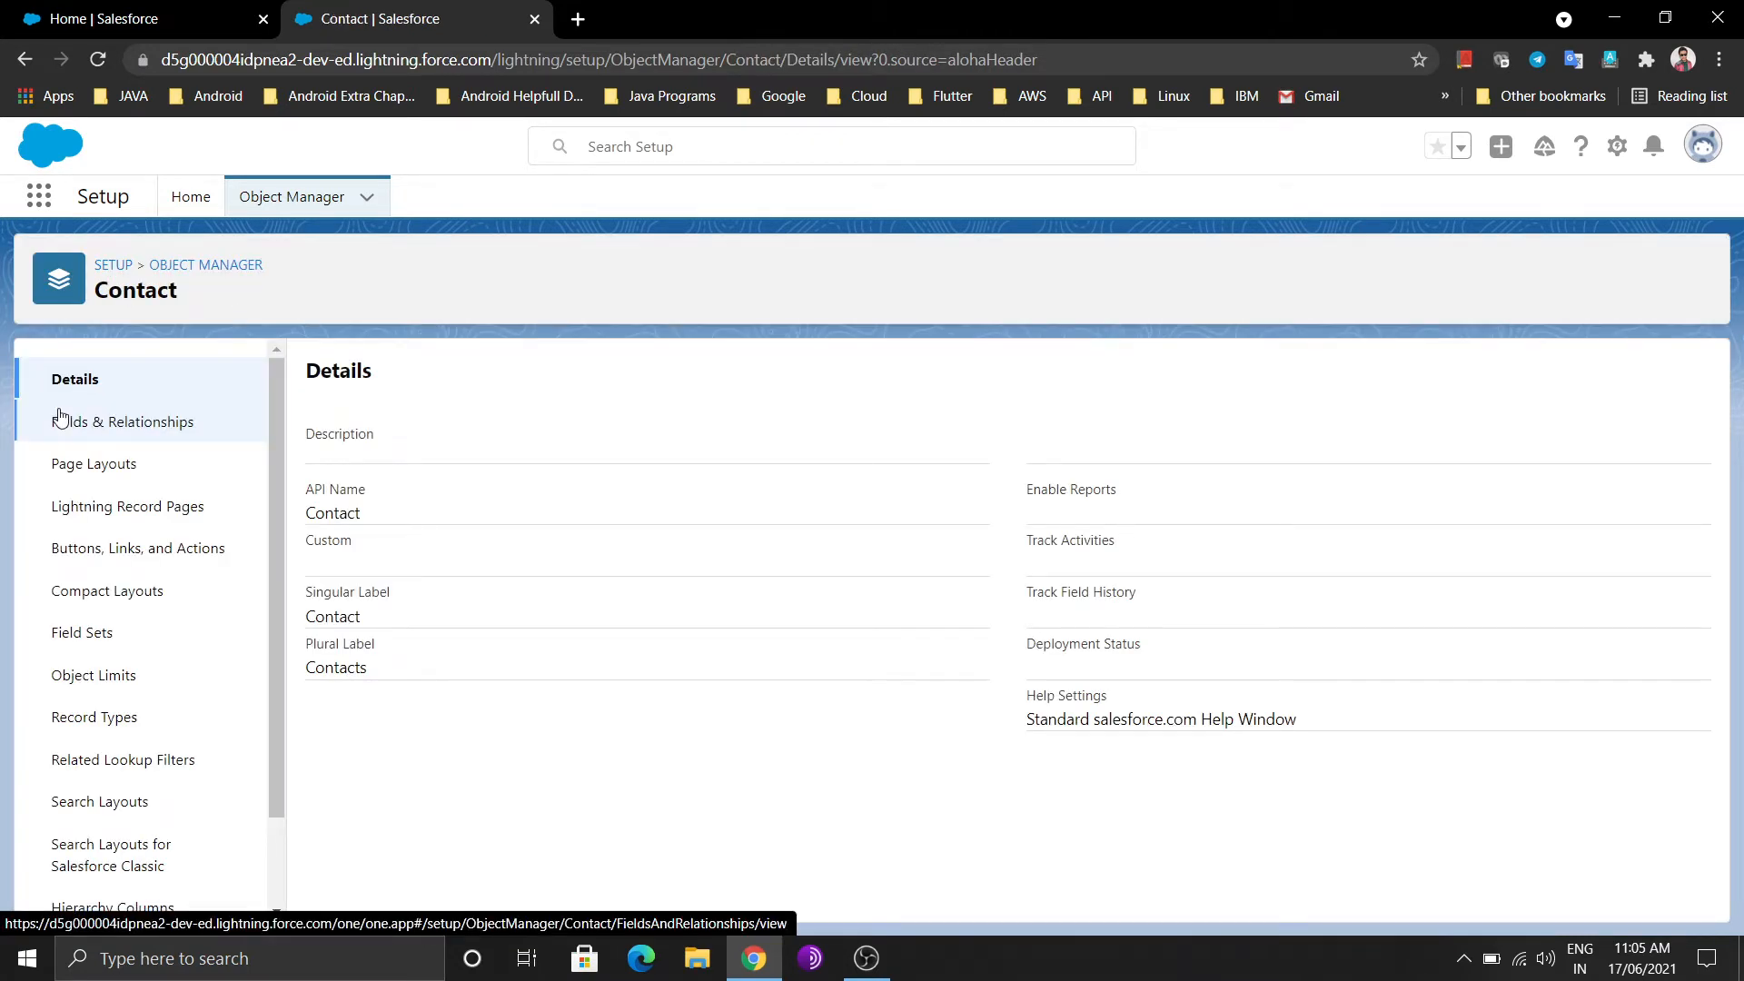
Begin a new Lookup Relationship custom field in Contact's Fields & Relationships
left_click(115, 423)
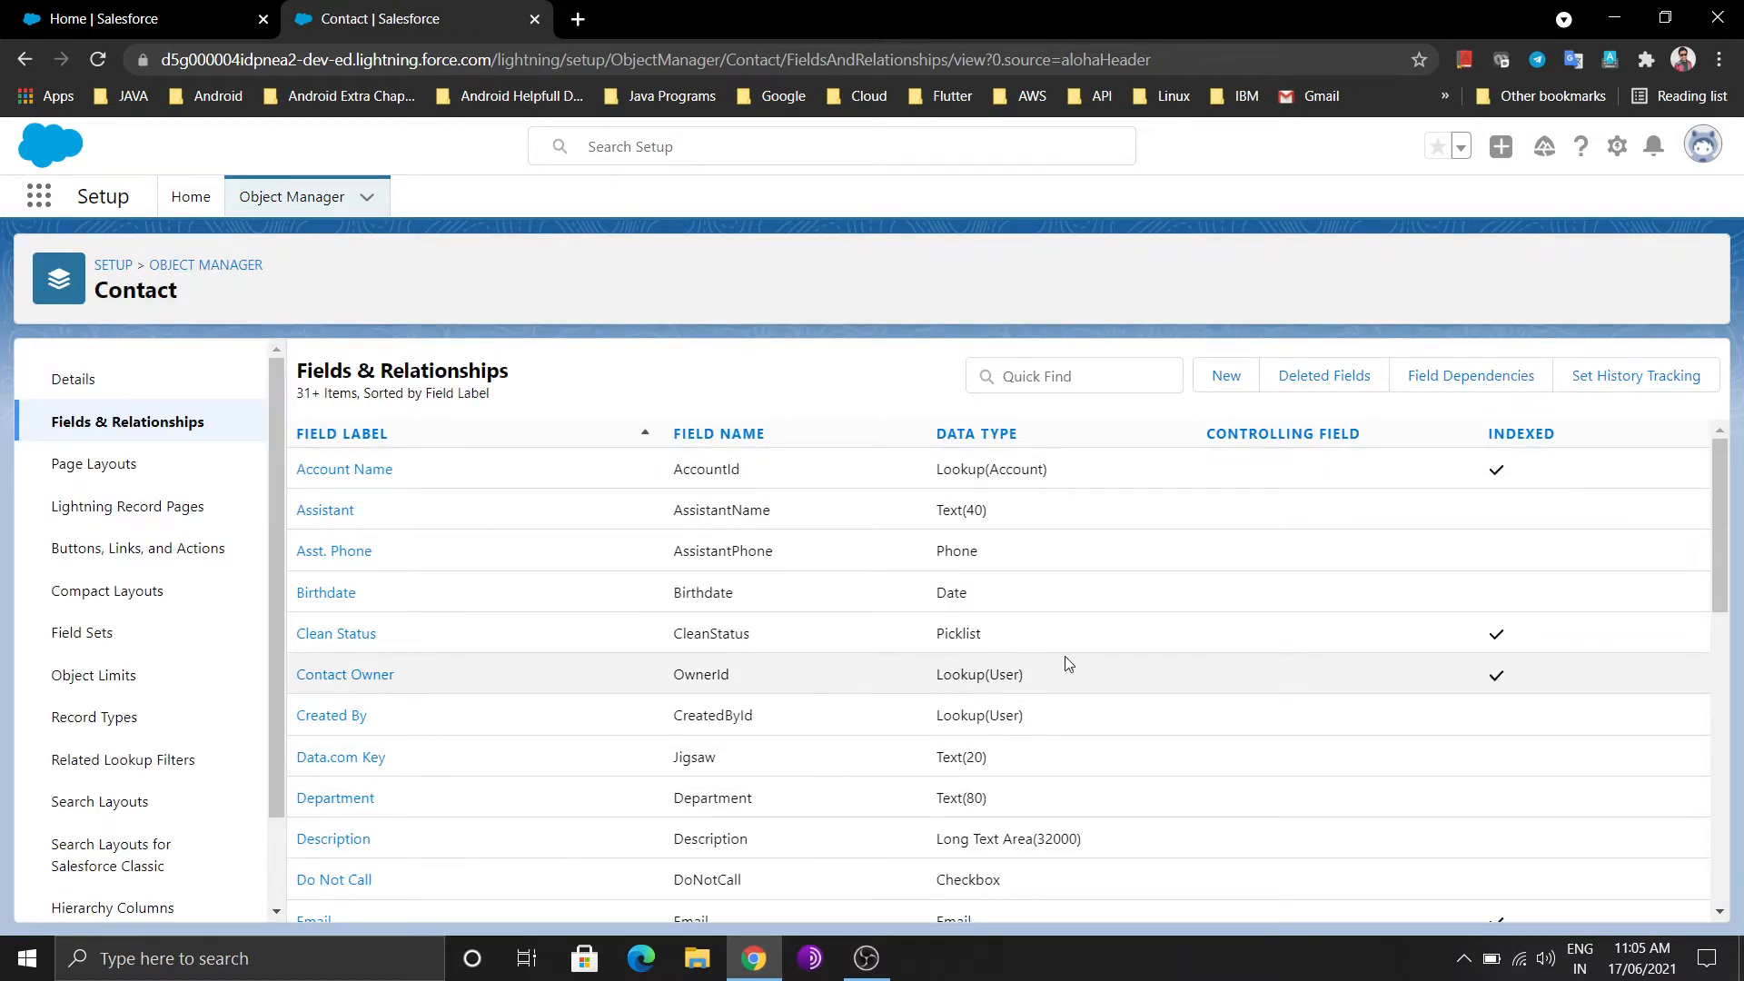
left_click(1226, 386)
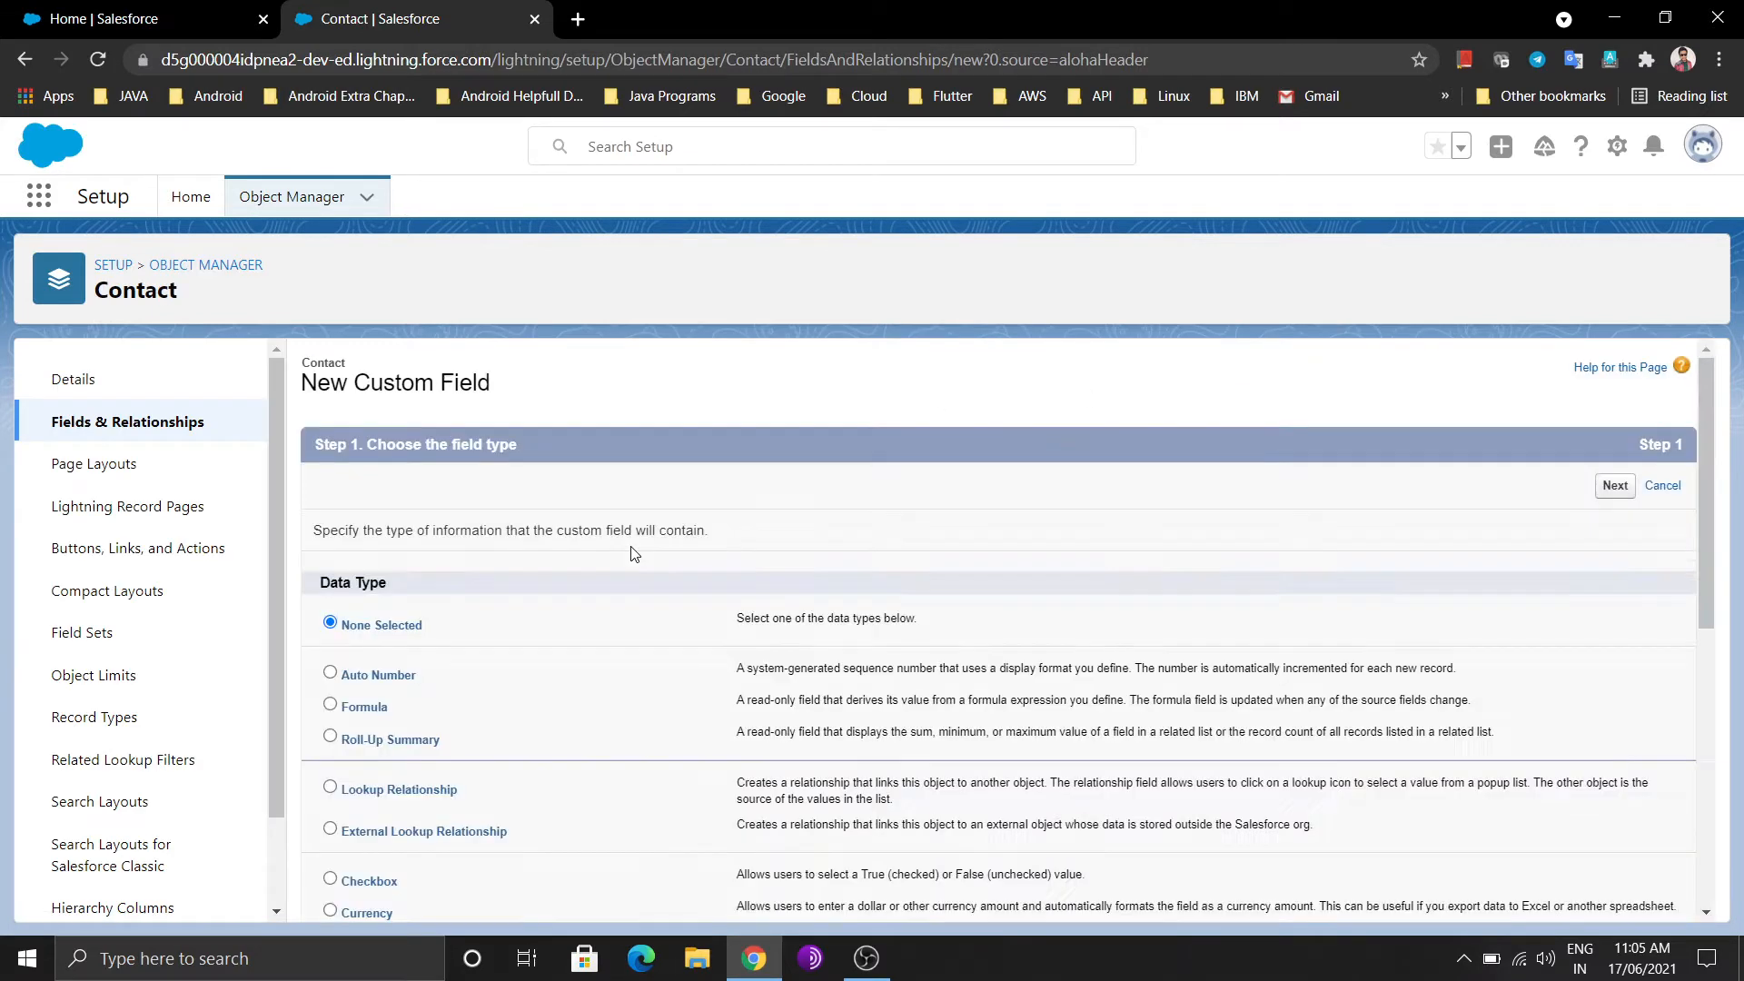
scroll(554, 616, "down", 2)
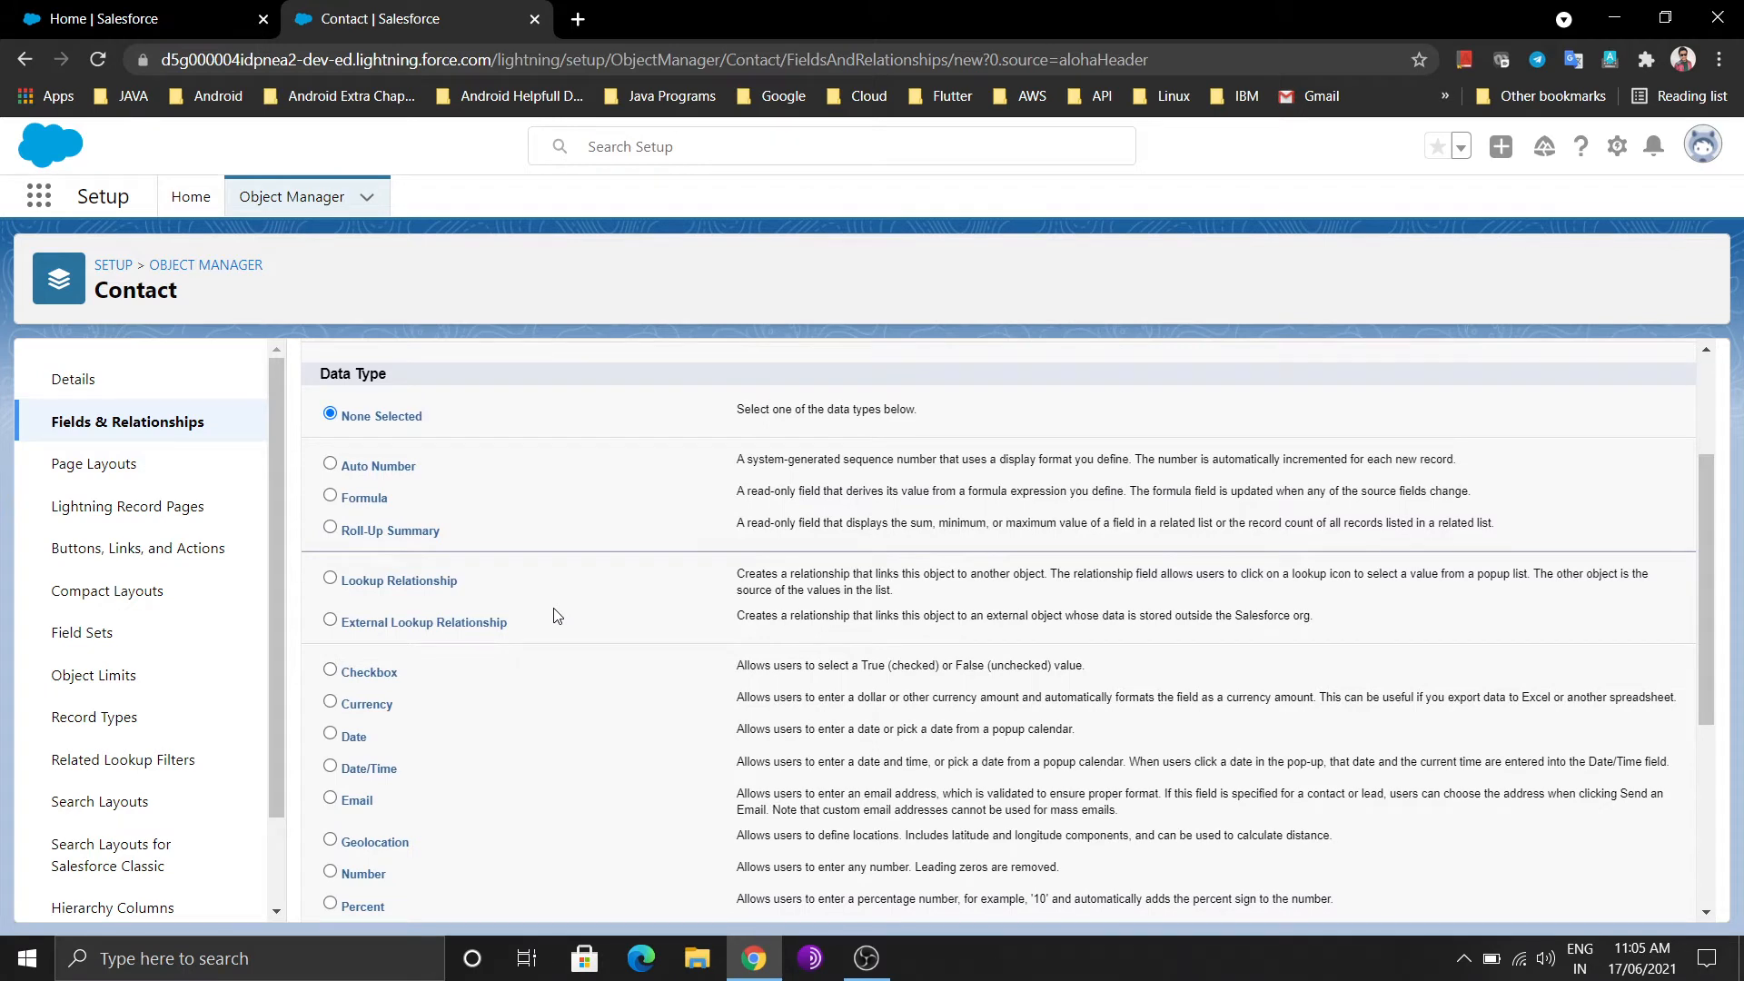
left_click(331, 579)
scroll(999, 709, "down", 5)
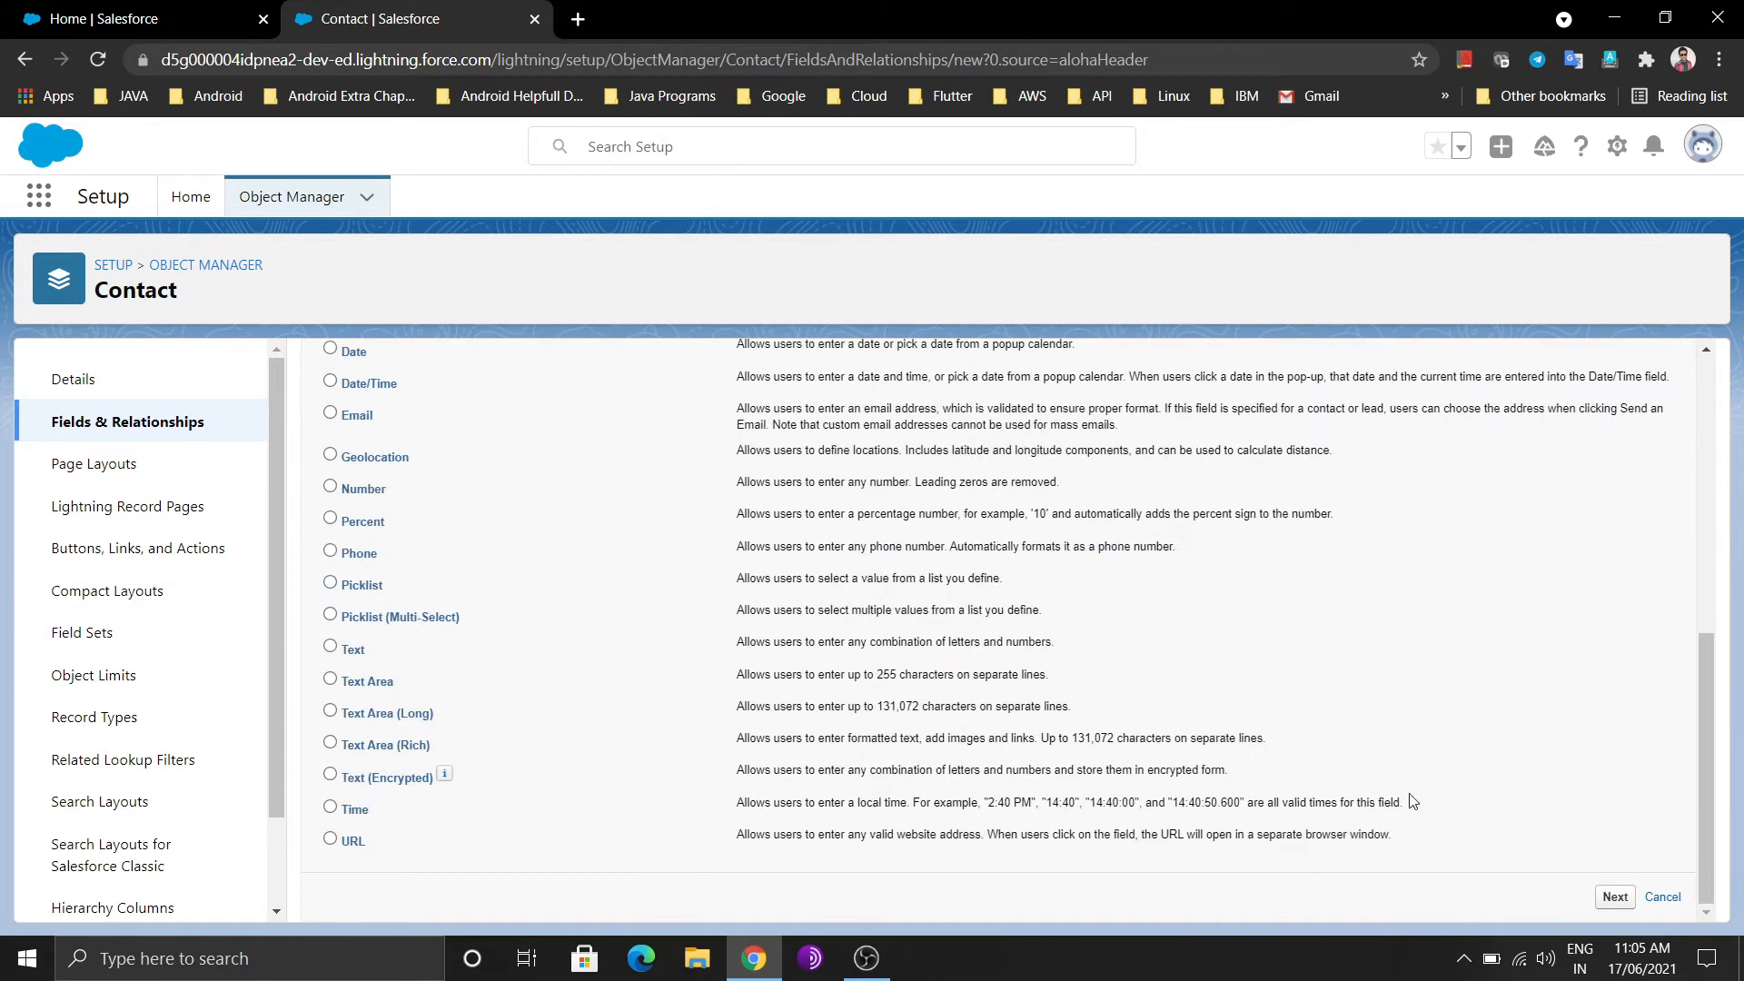
left_click(1614, 898)
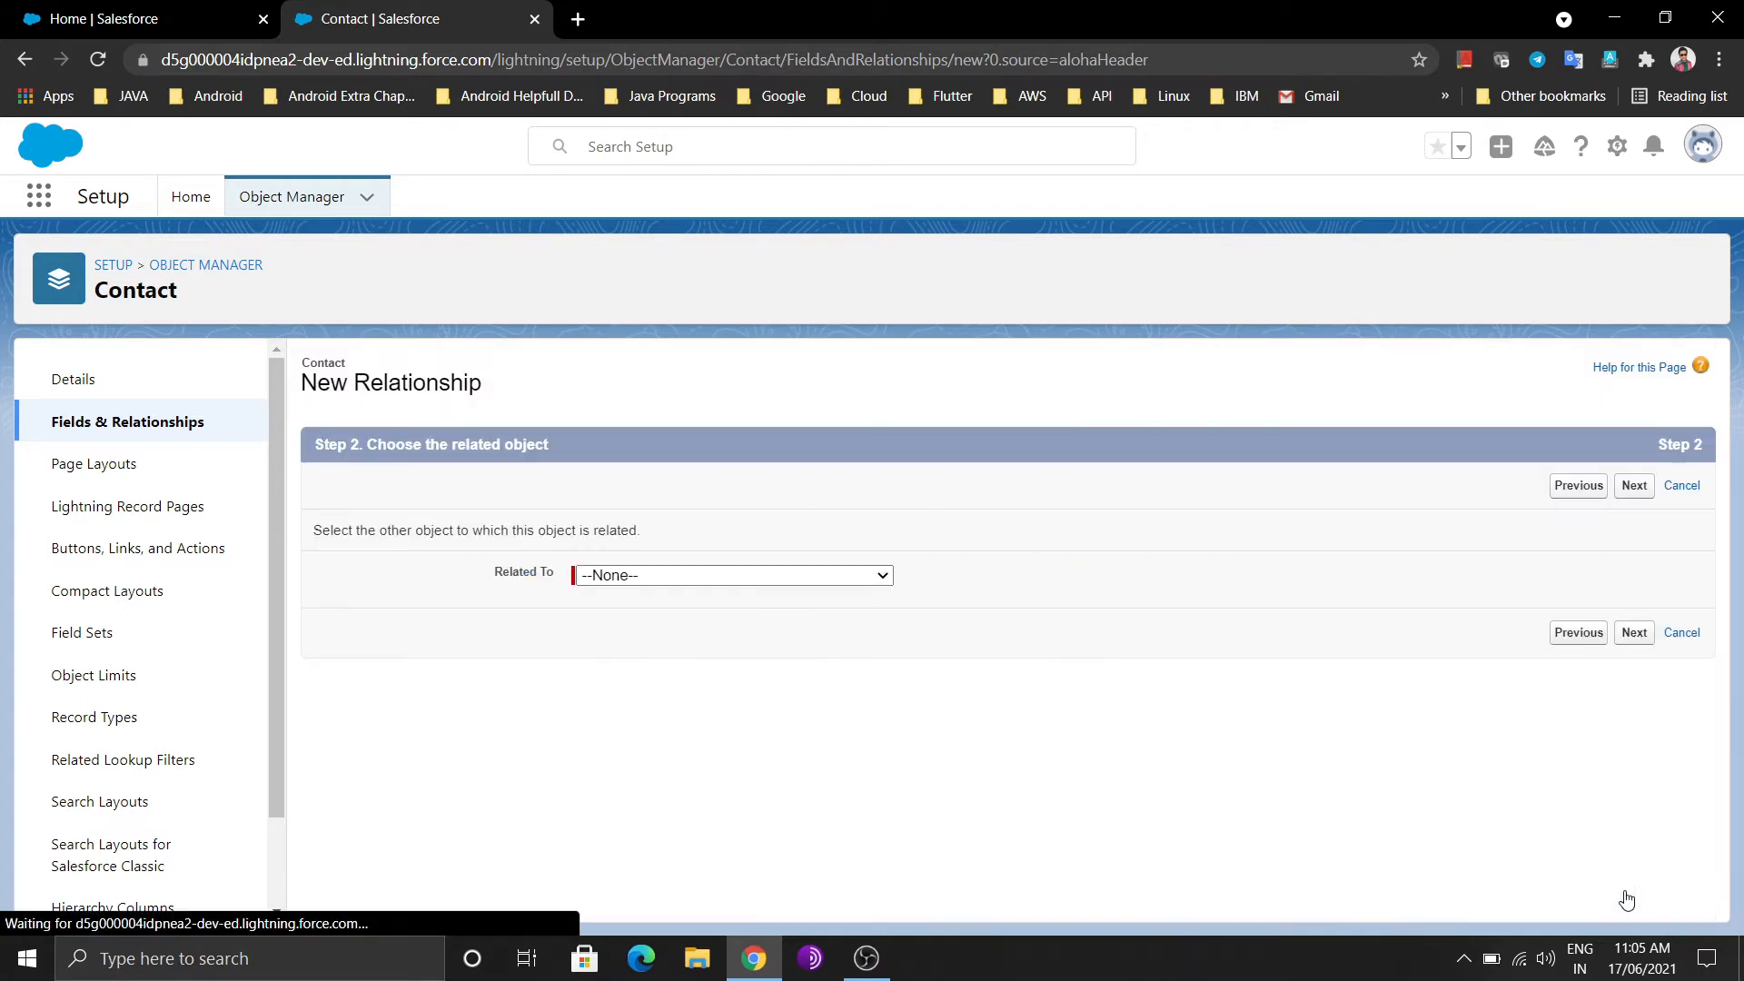
Relate the lookup field to Account and label it 'Choose Account' (Choose_Account)
left_click(821, 586)
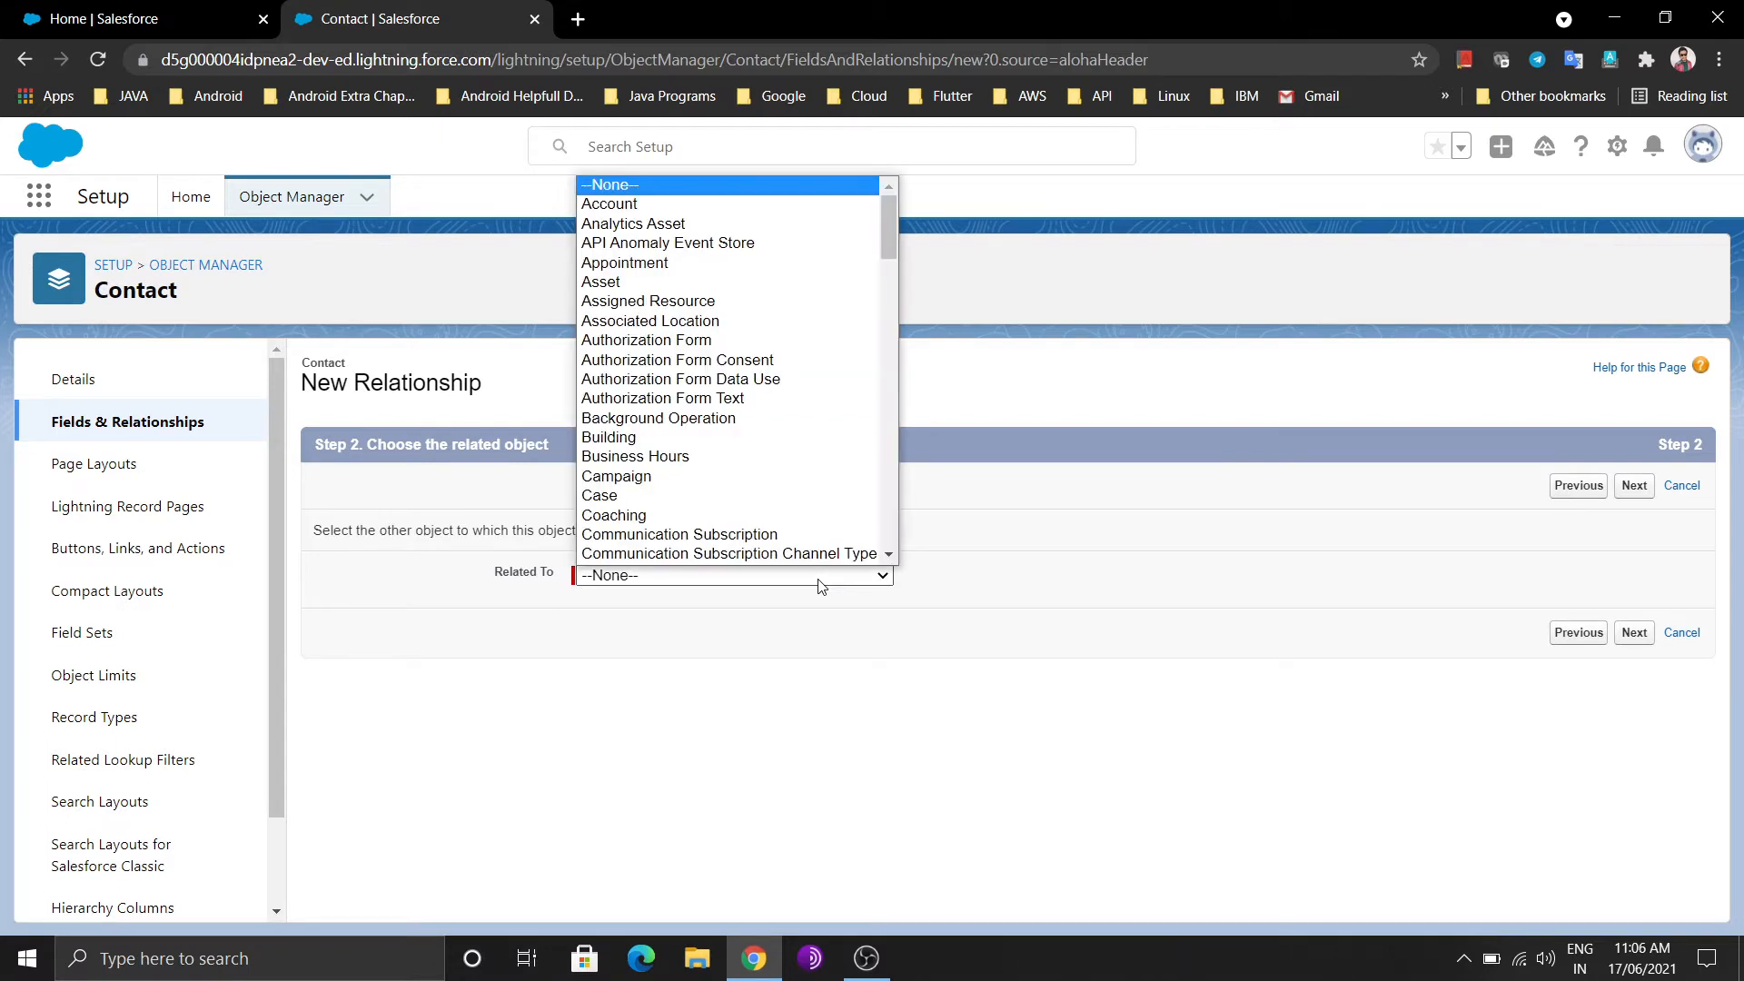
left_click(739, 206)
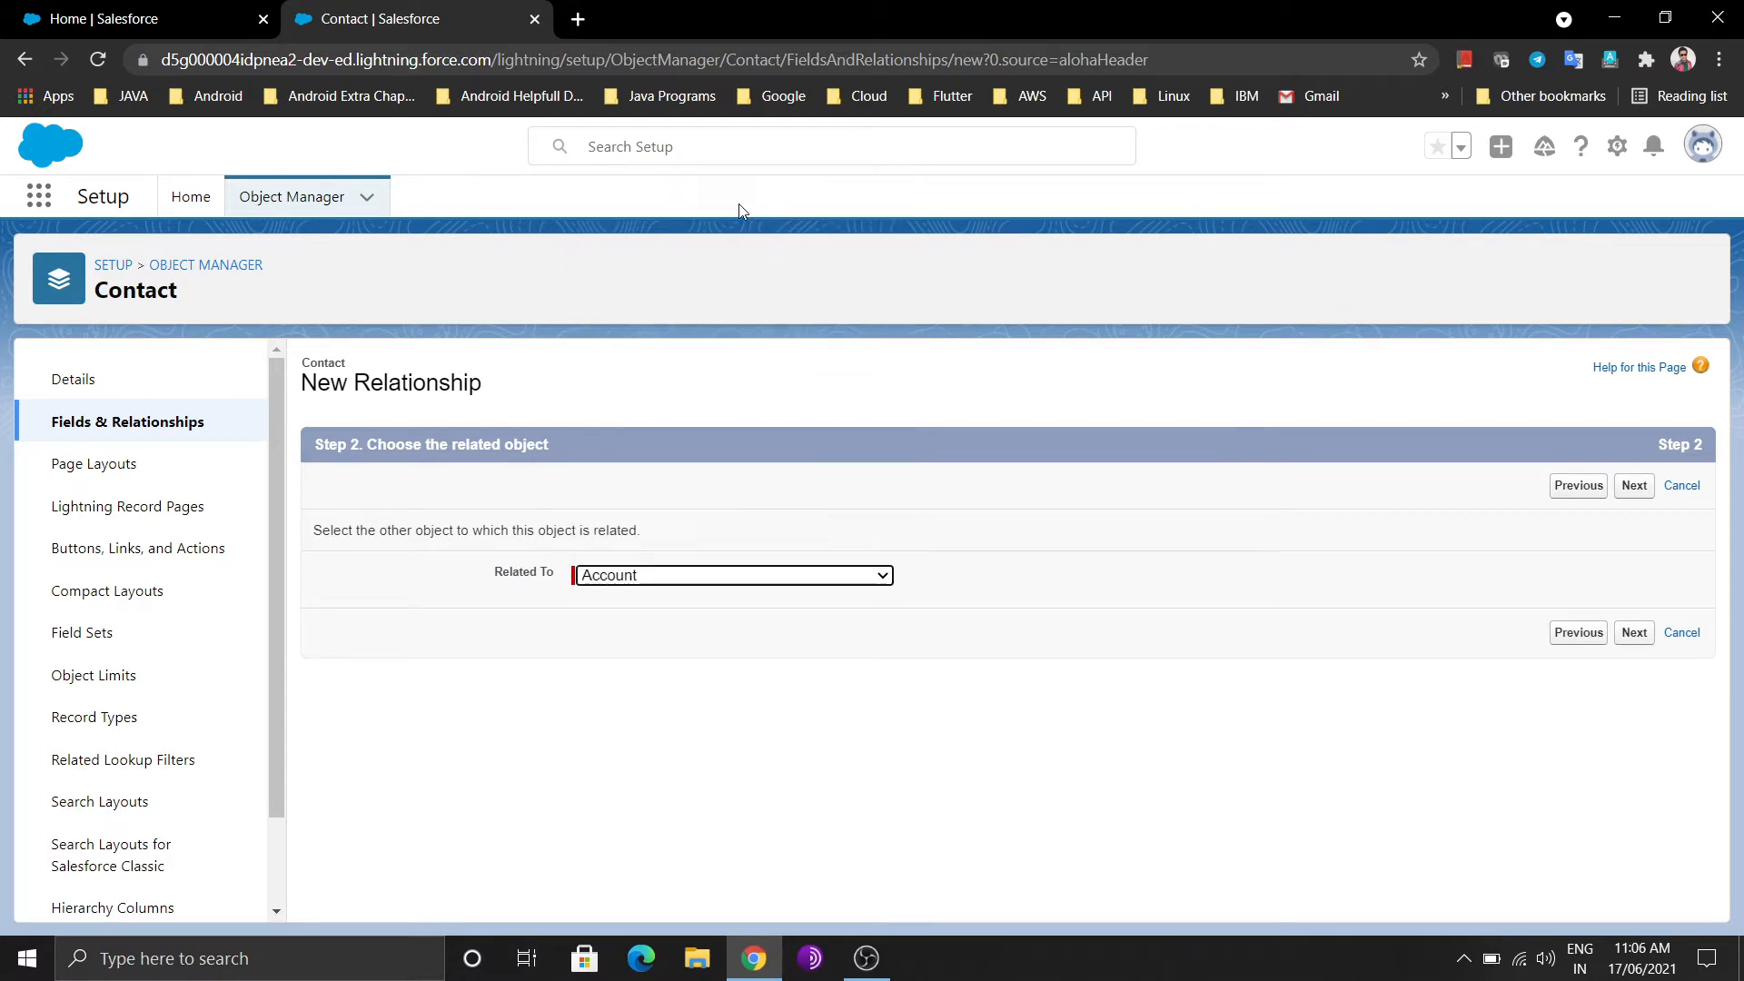
left_click(1627, 635)
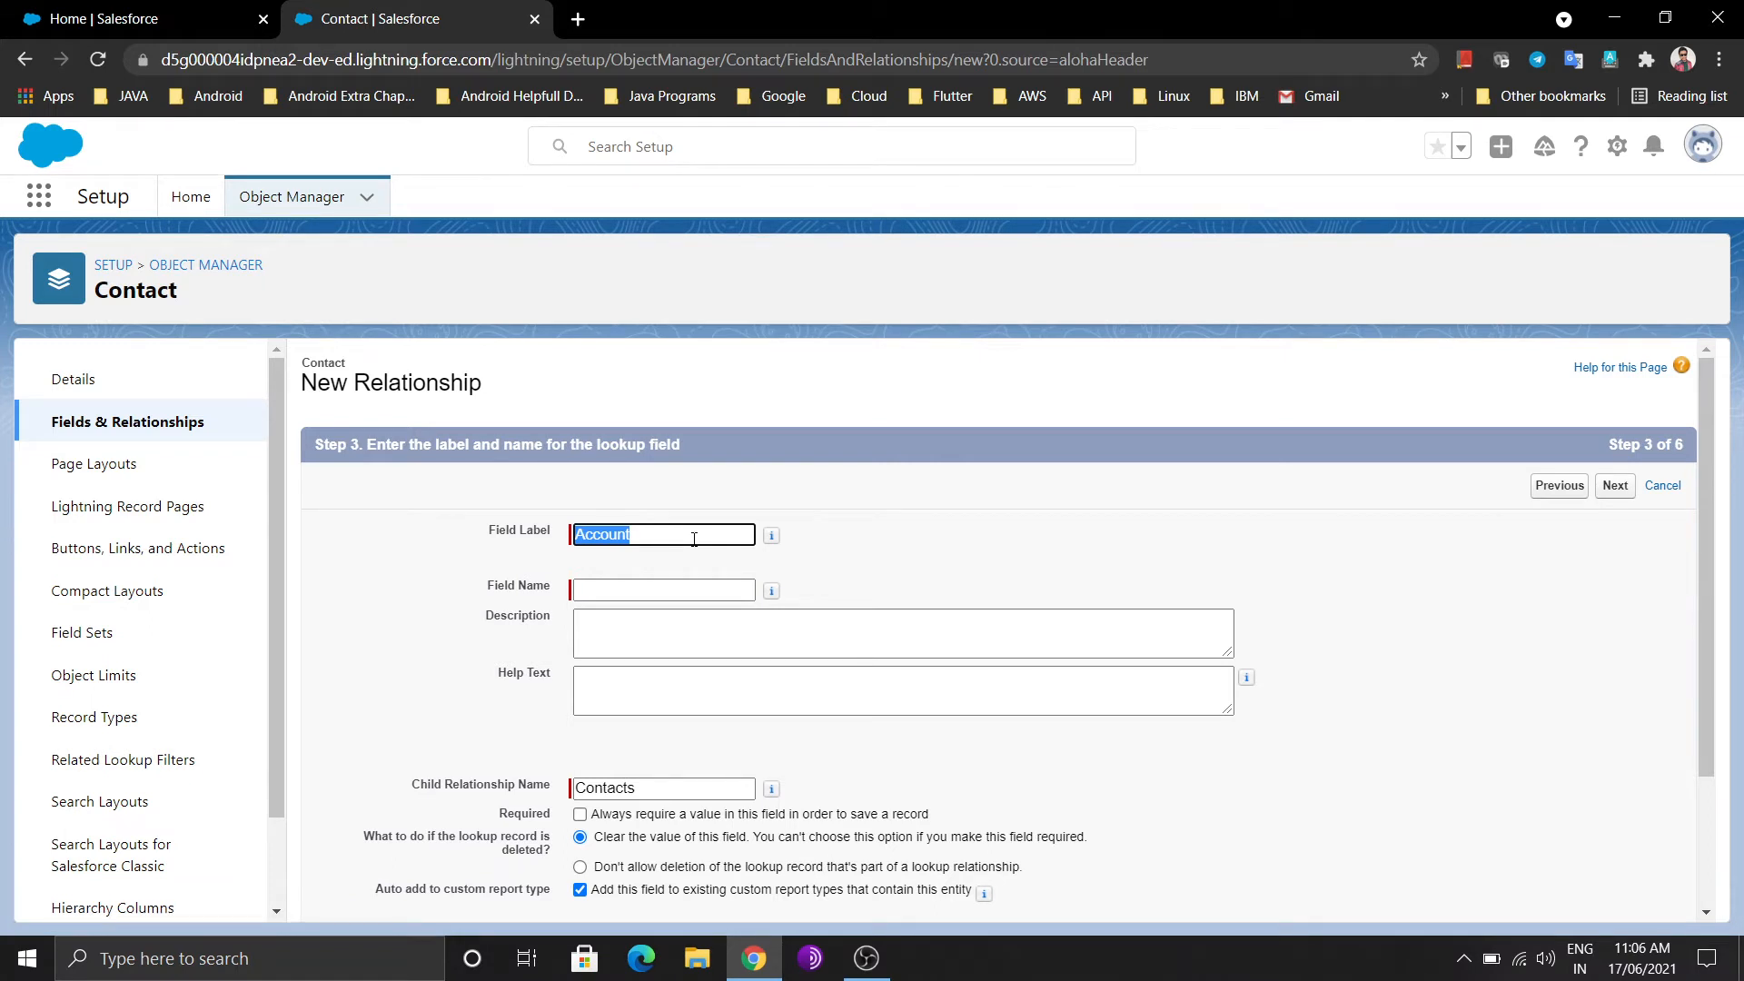
key("BackSpace")
type("Choos")
type("e Acco")
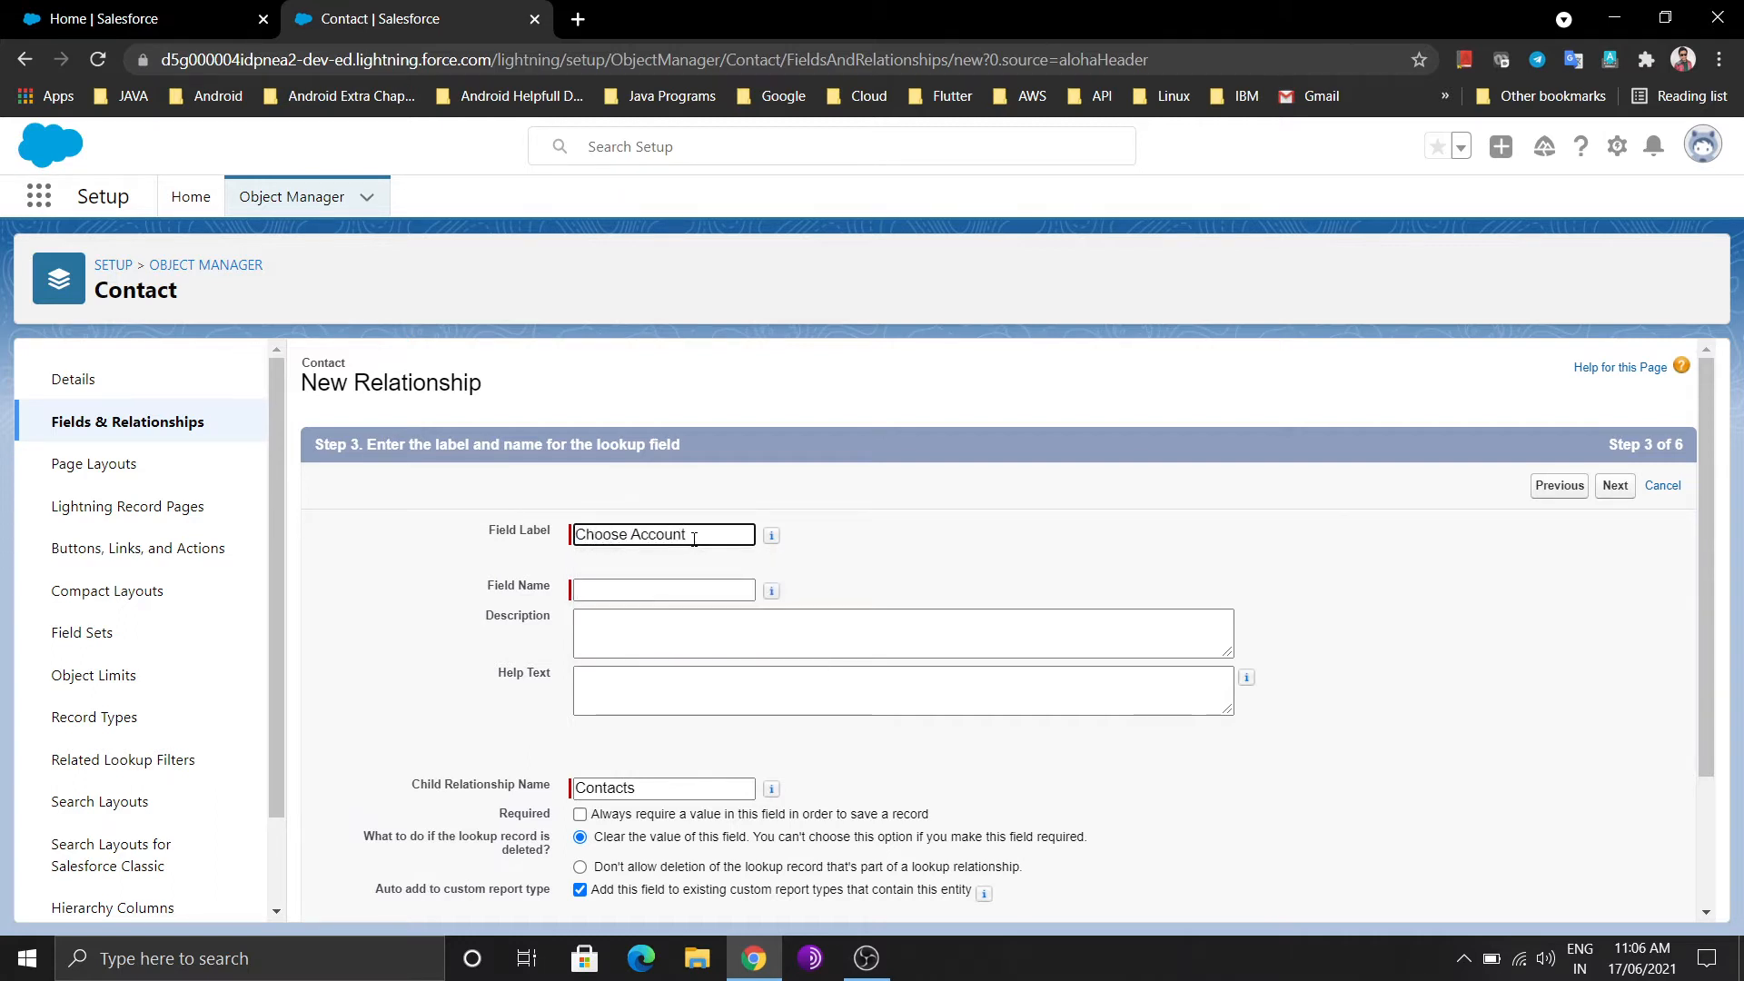
left_click(948, 567)
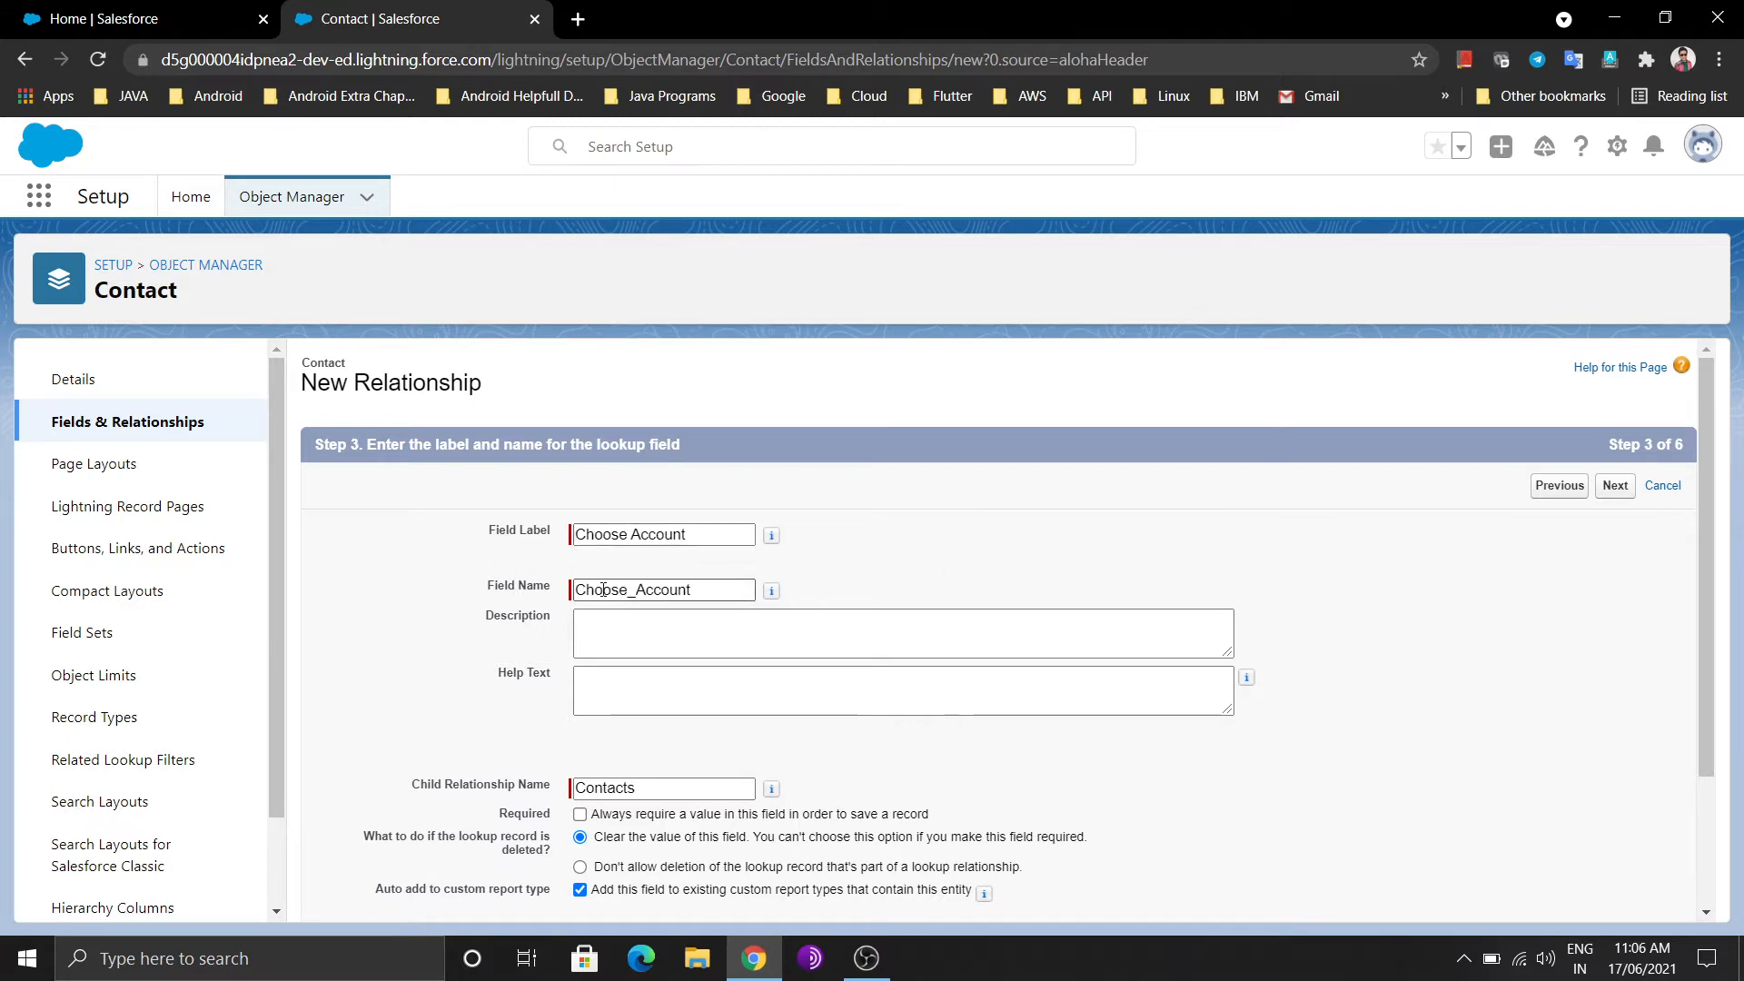
scroll(726, 590, "down", 2)
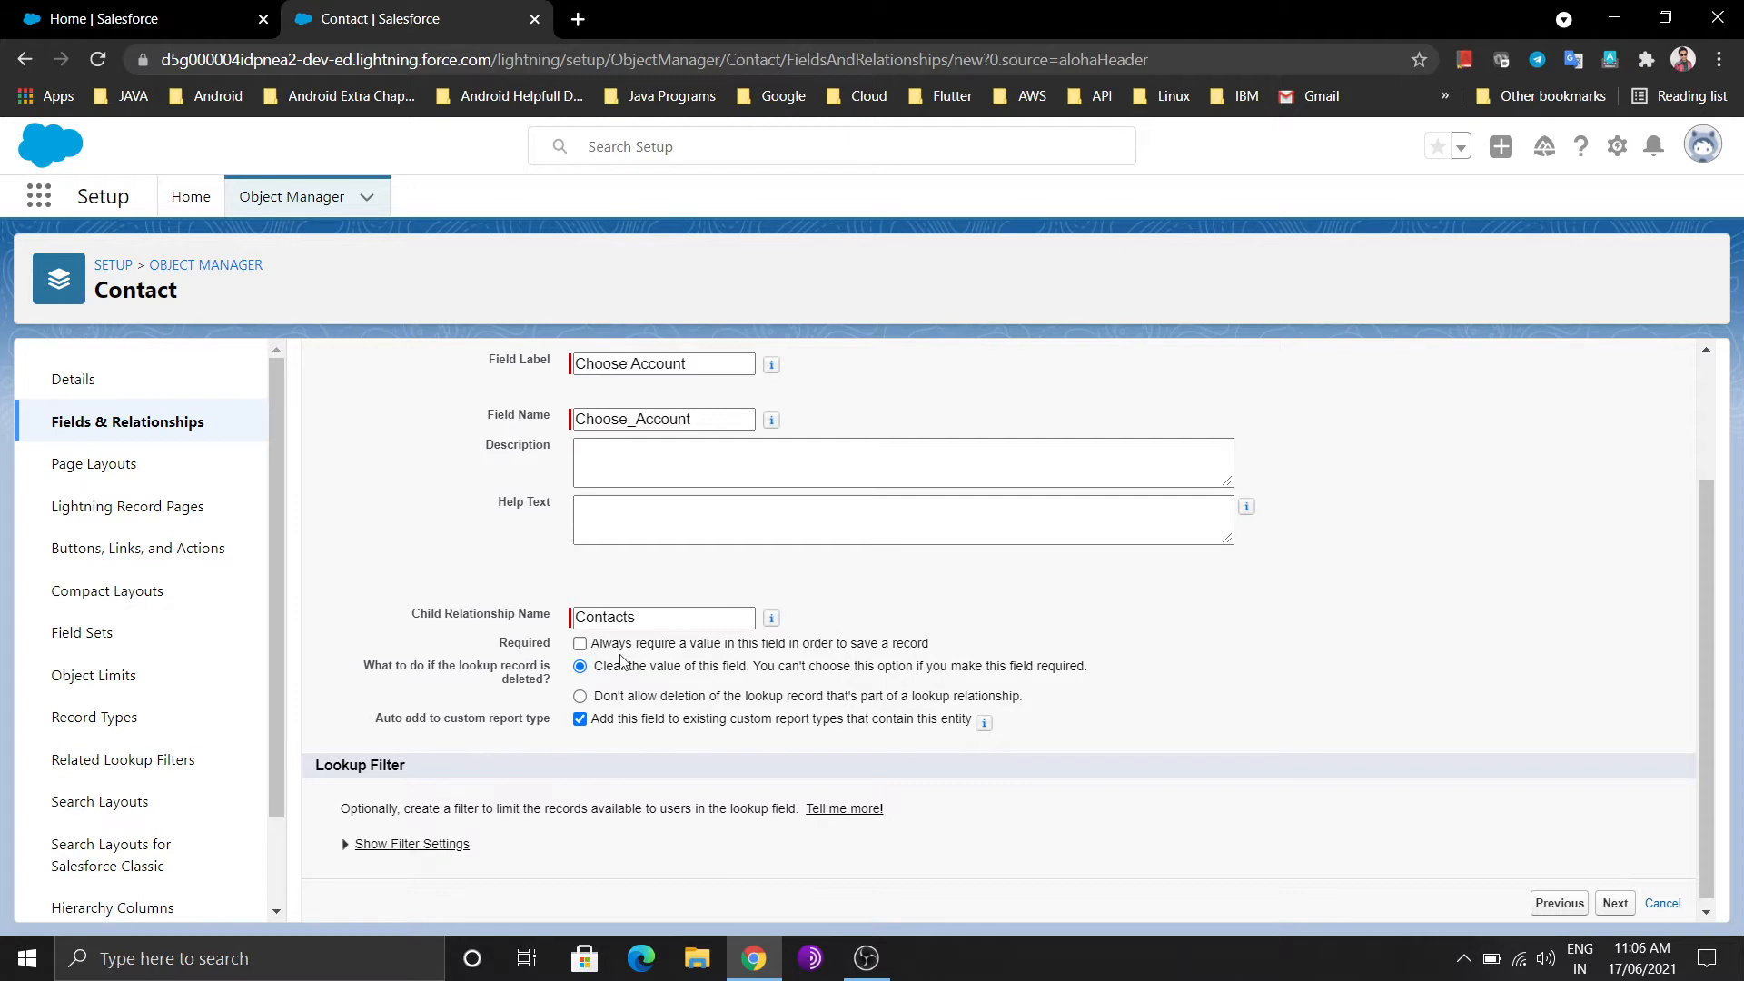
left_click(1613, 904)
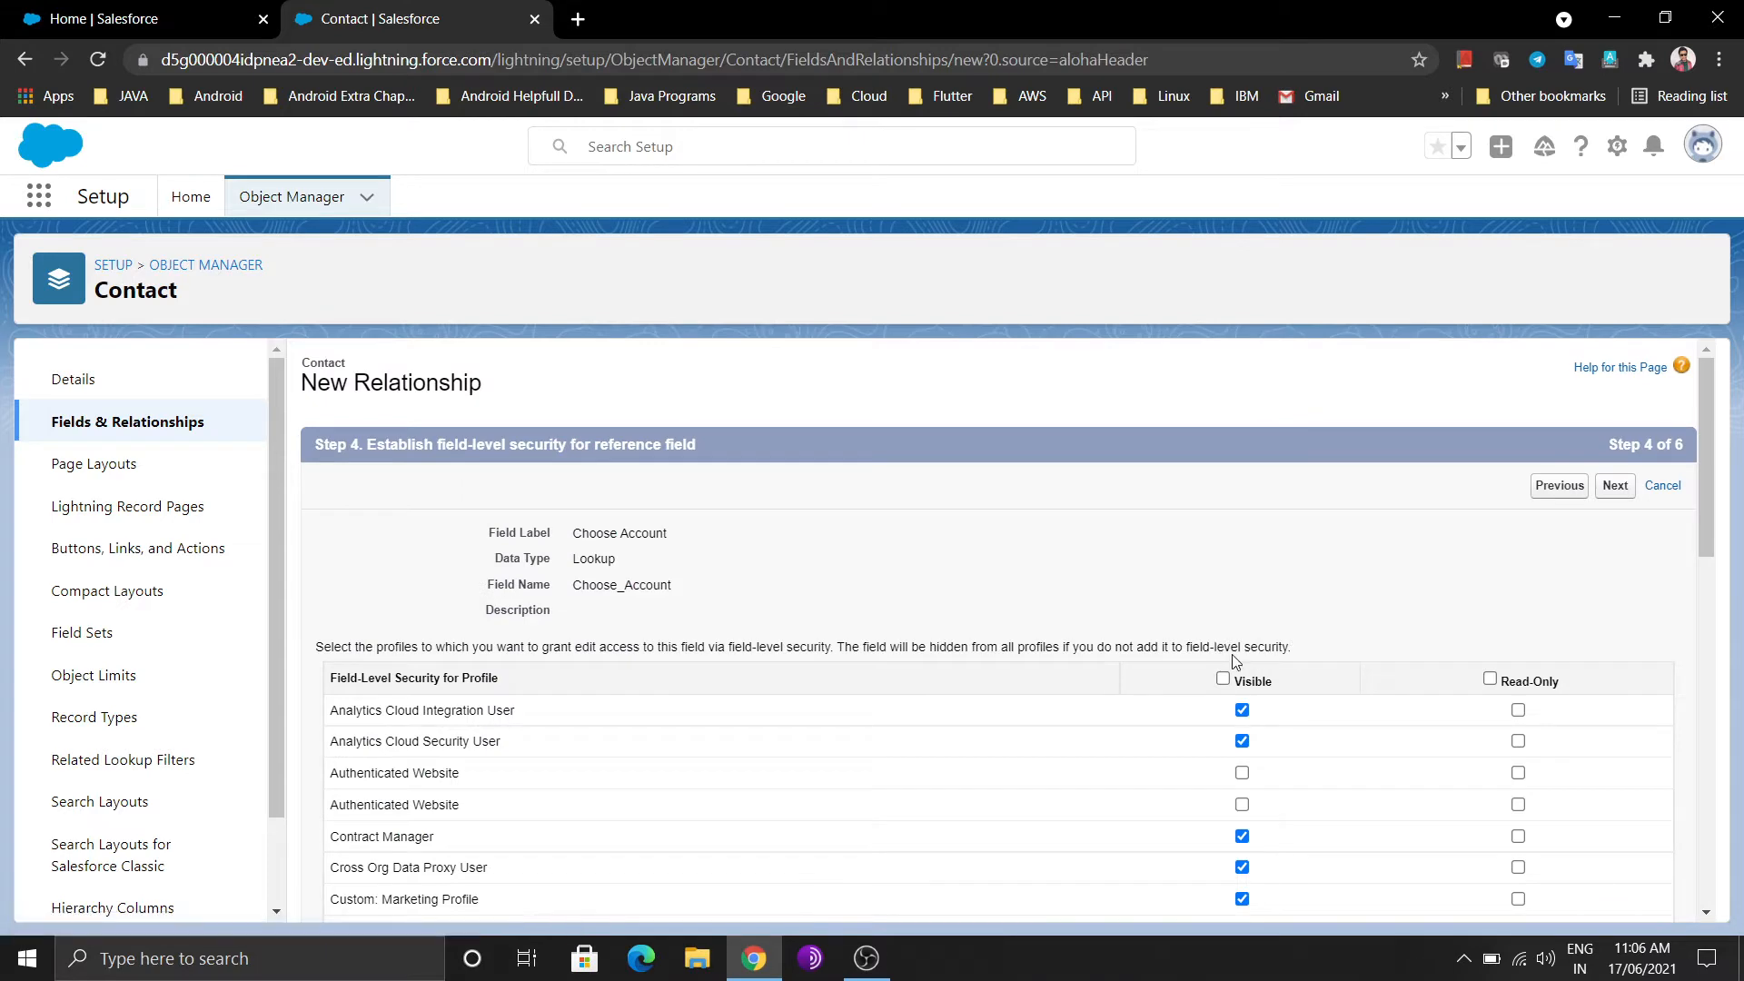
Make the field visible to all profiles, keep default layouts and related list, and save
left_click(1223, 680)
scroll(1680, 634, "down", 5)
scroll(1680, 634, "down", 5)
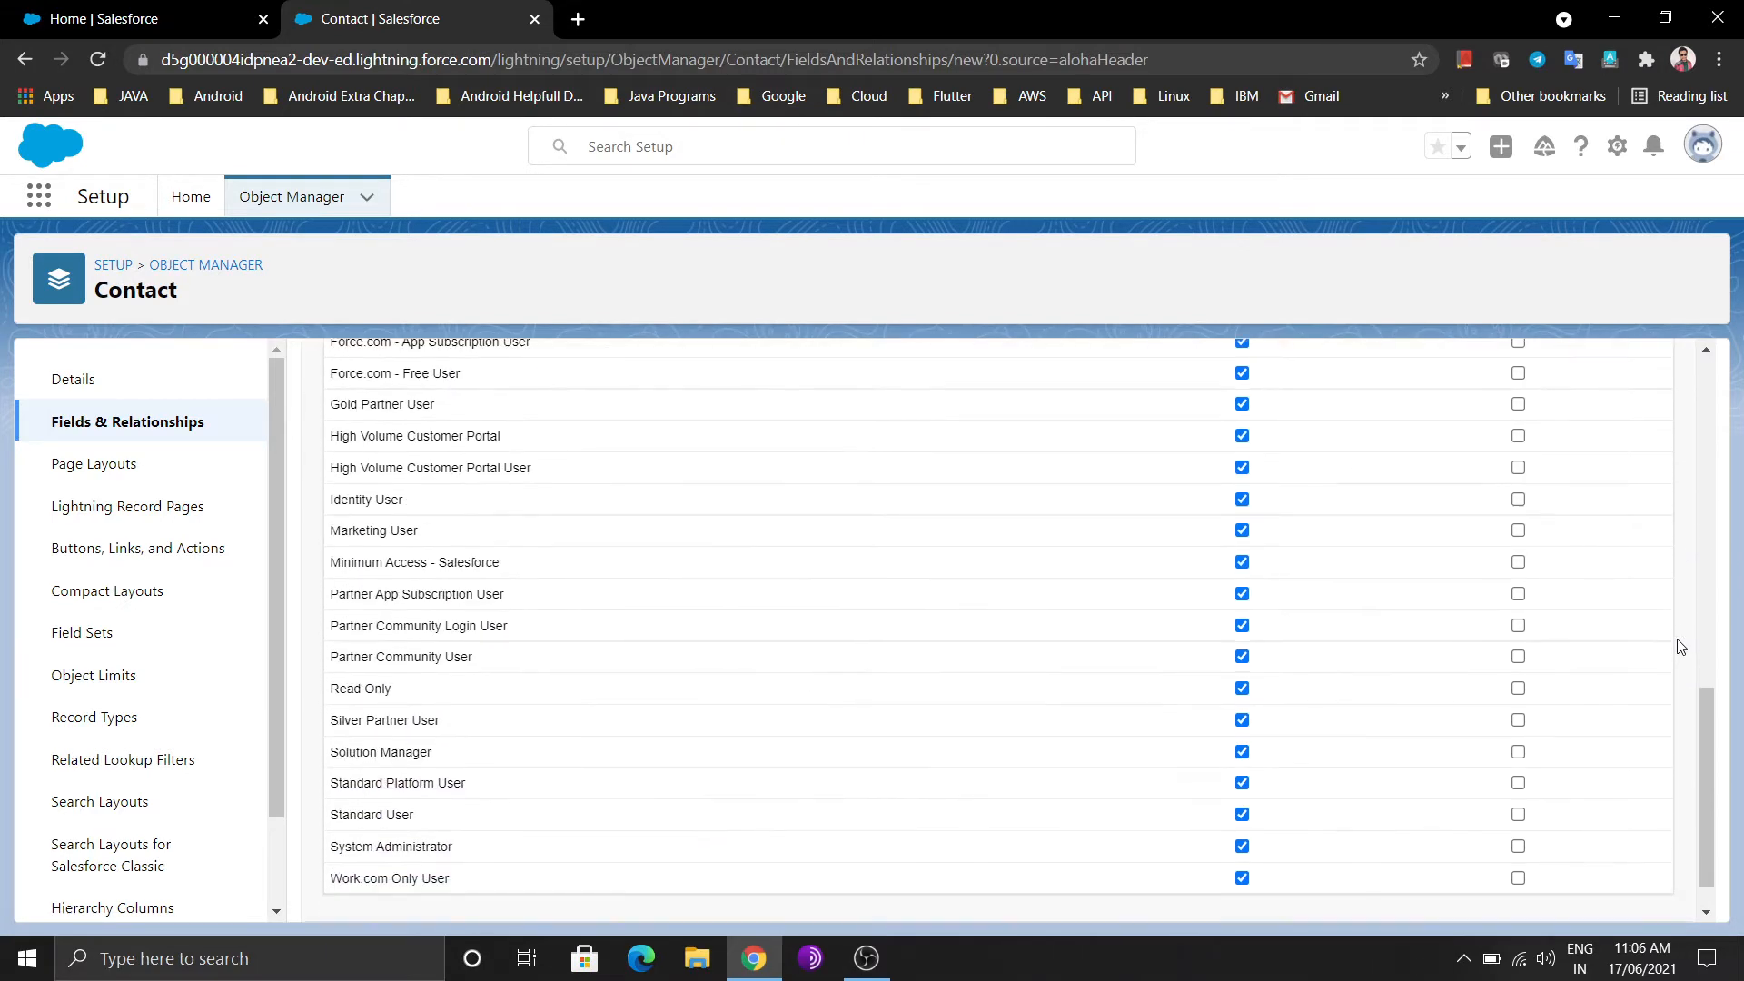
scroll(1688, 888, "down", 2)
left_click(1616, 897)
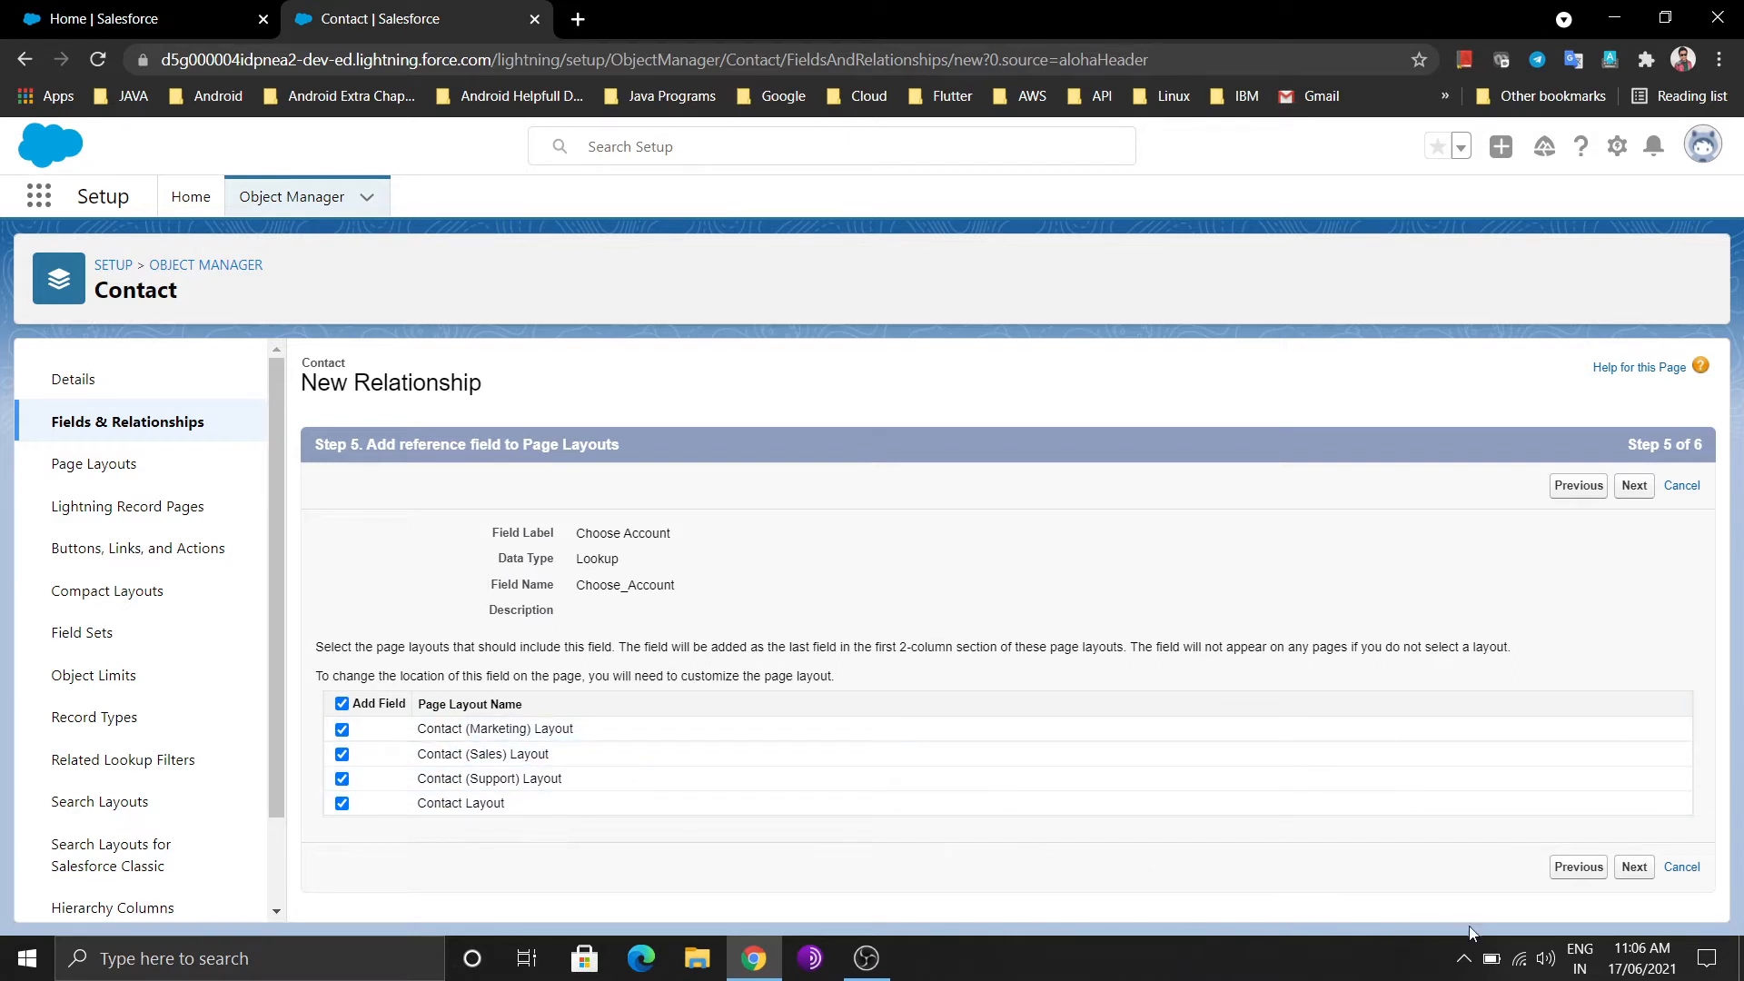
left_click(1634, 485)
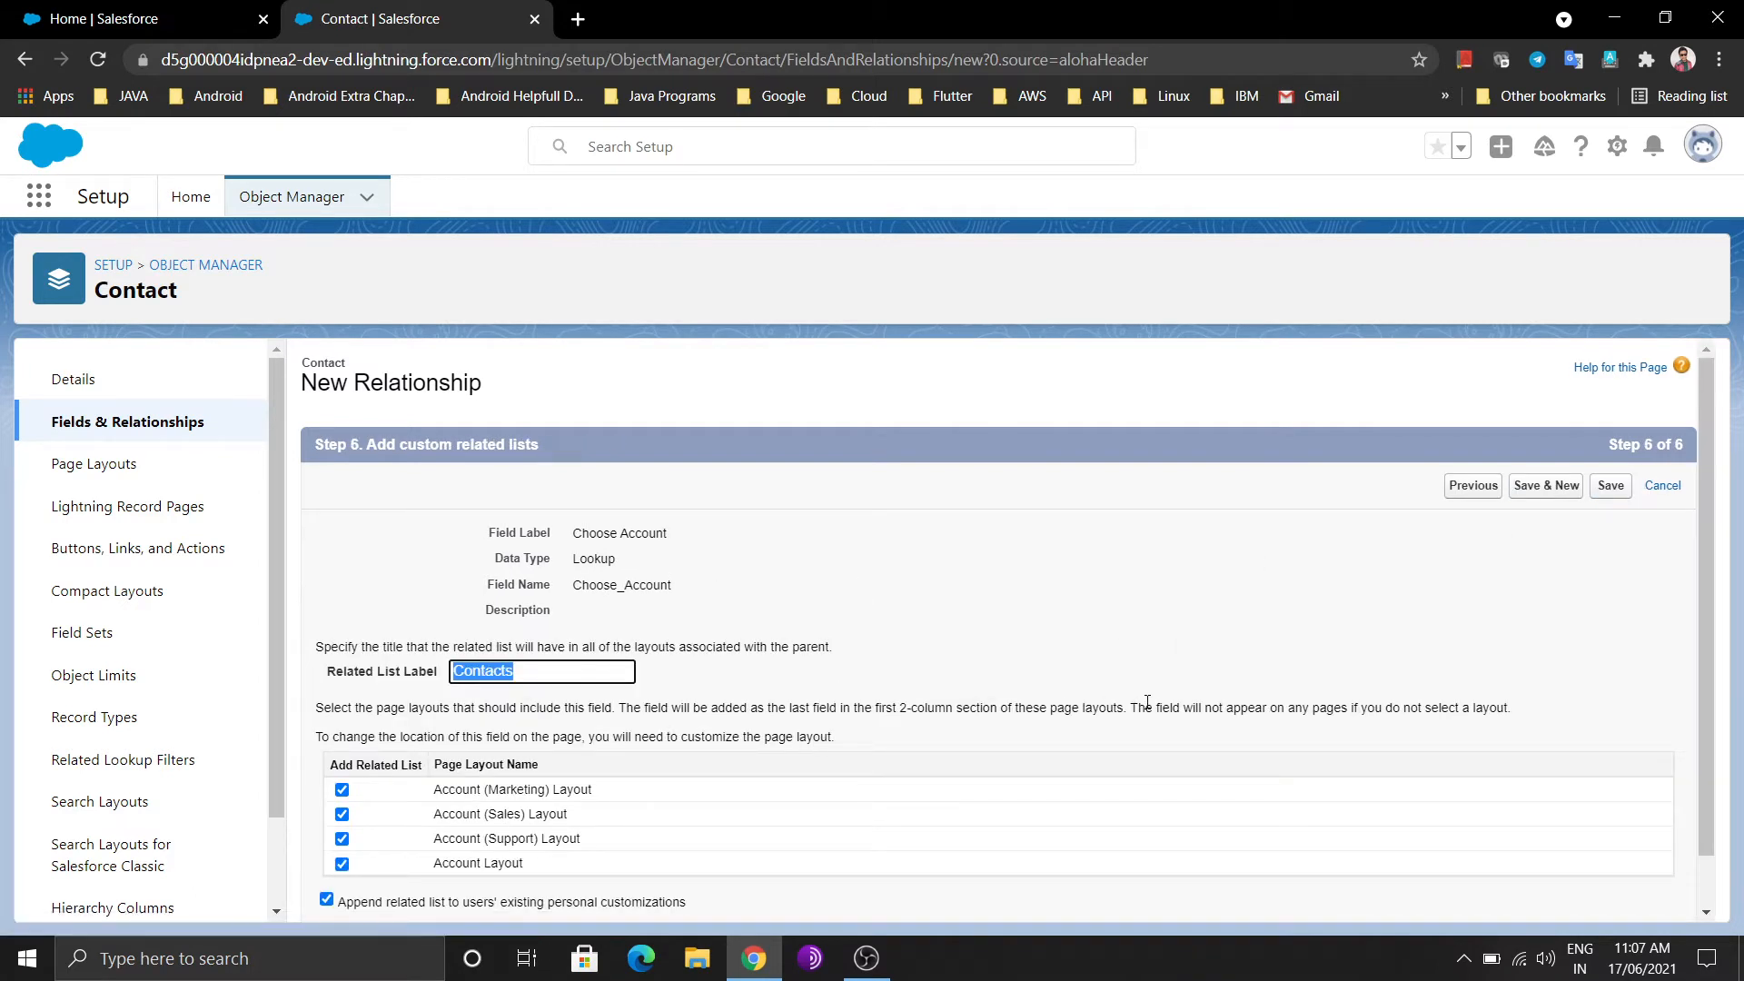
scroll(1147, 702, "down", 1)
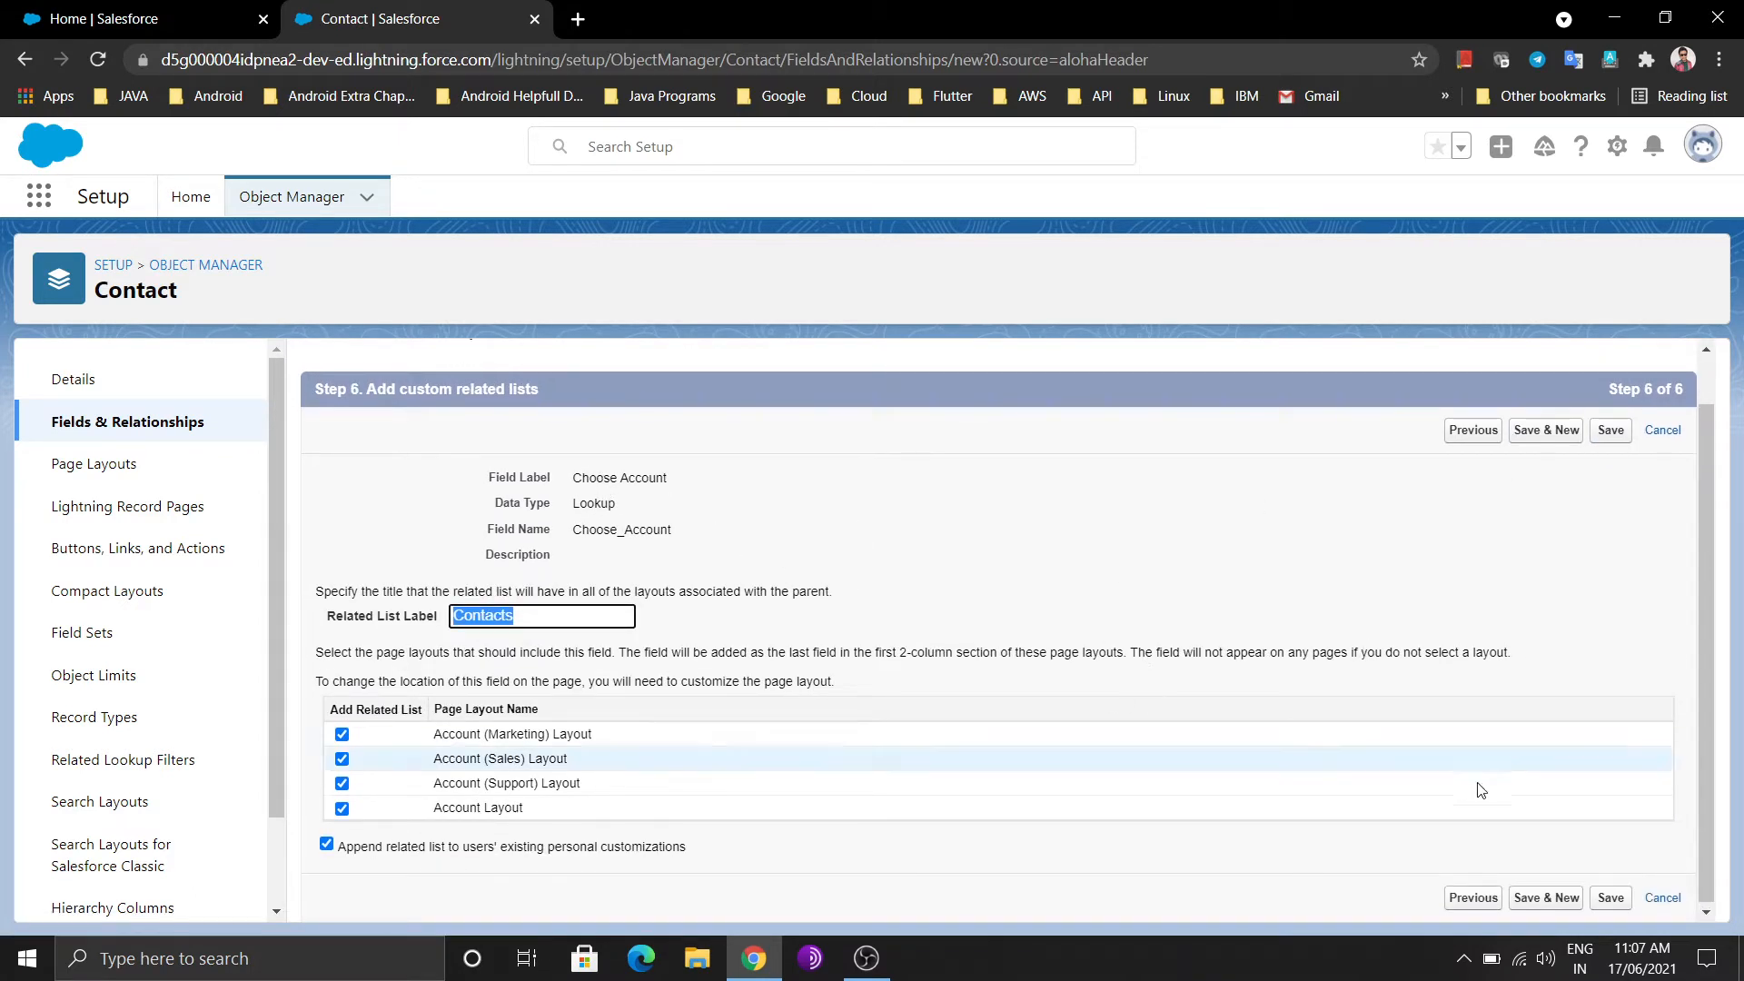
left_click(1608, 897)
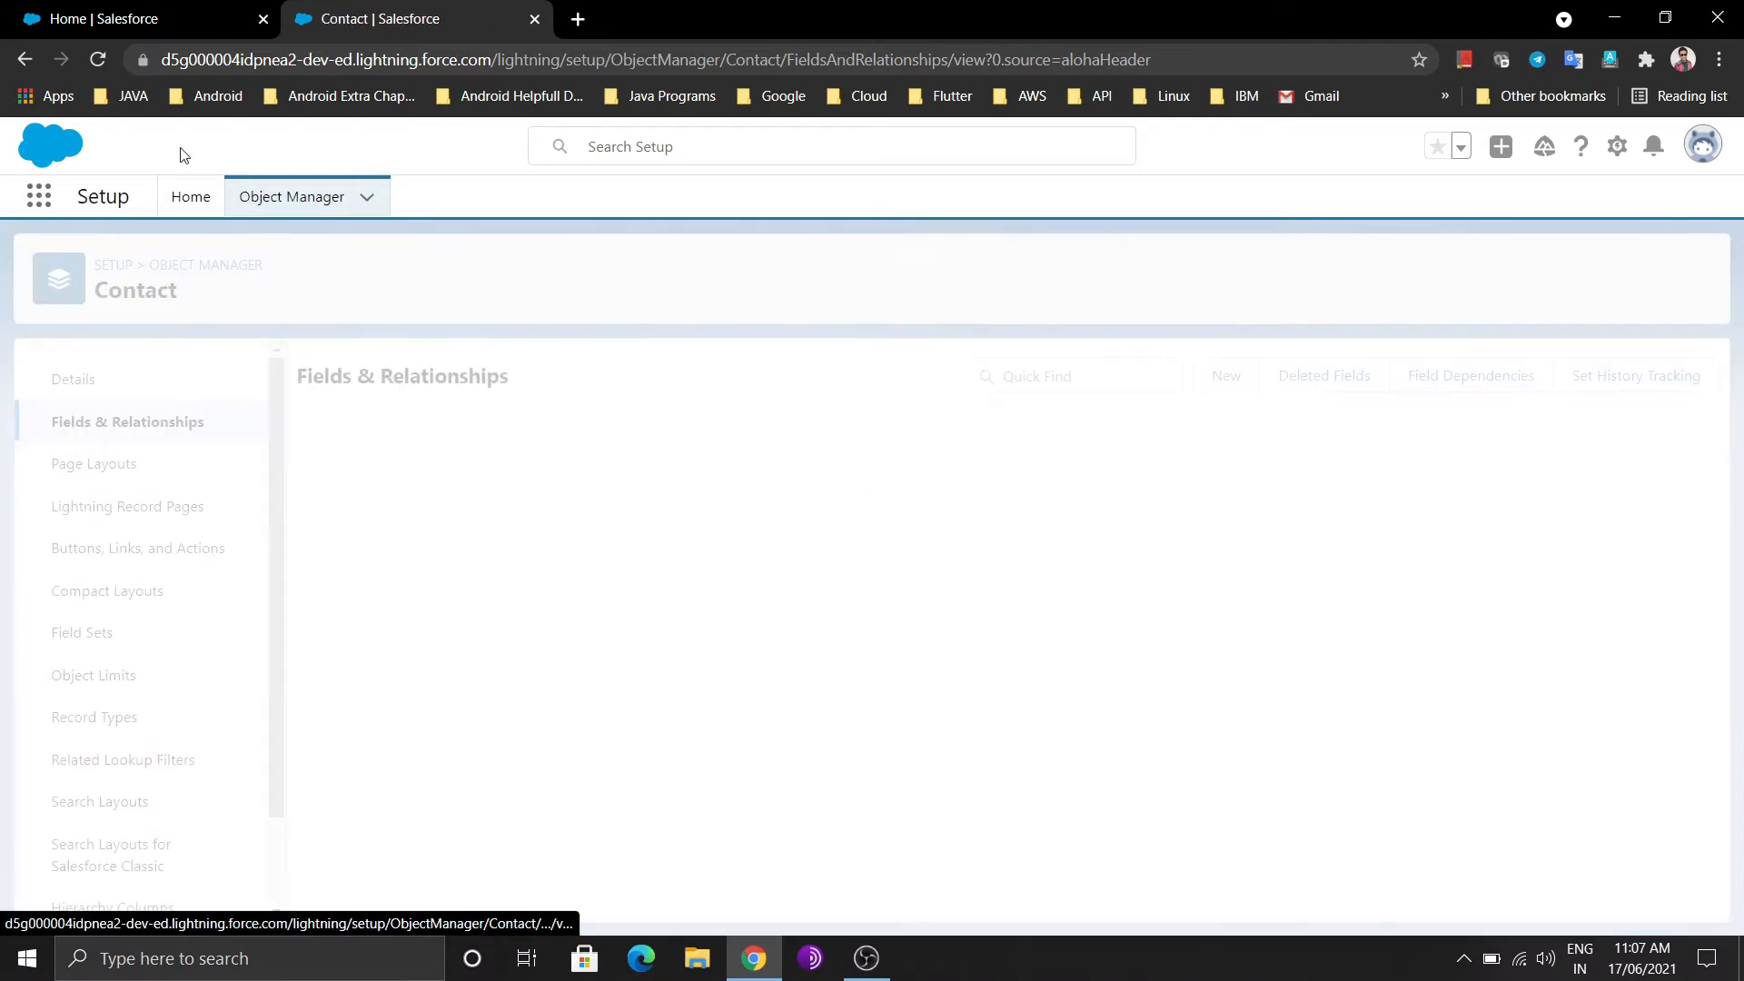
Switch the home tab to the Sales app via the App Launcher and open Contacts
left_click(117, 26)
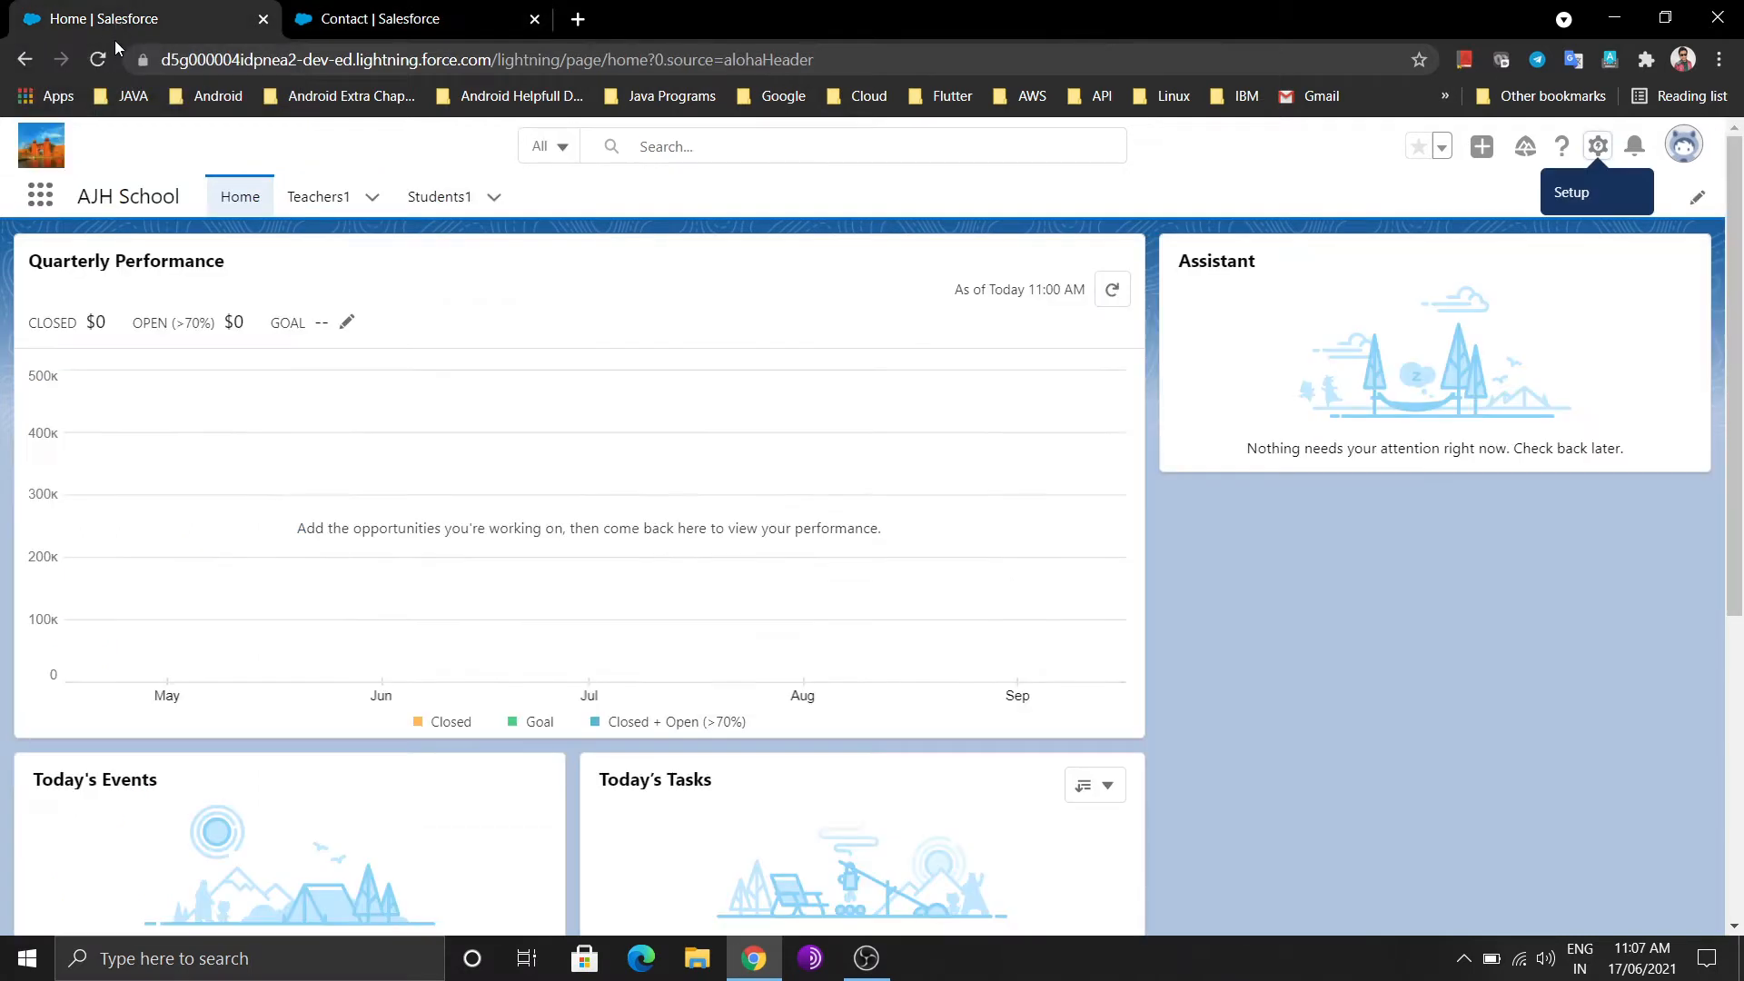
left_click(41, 195)
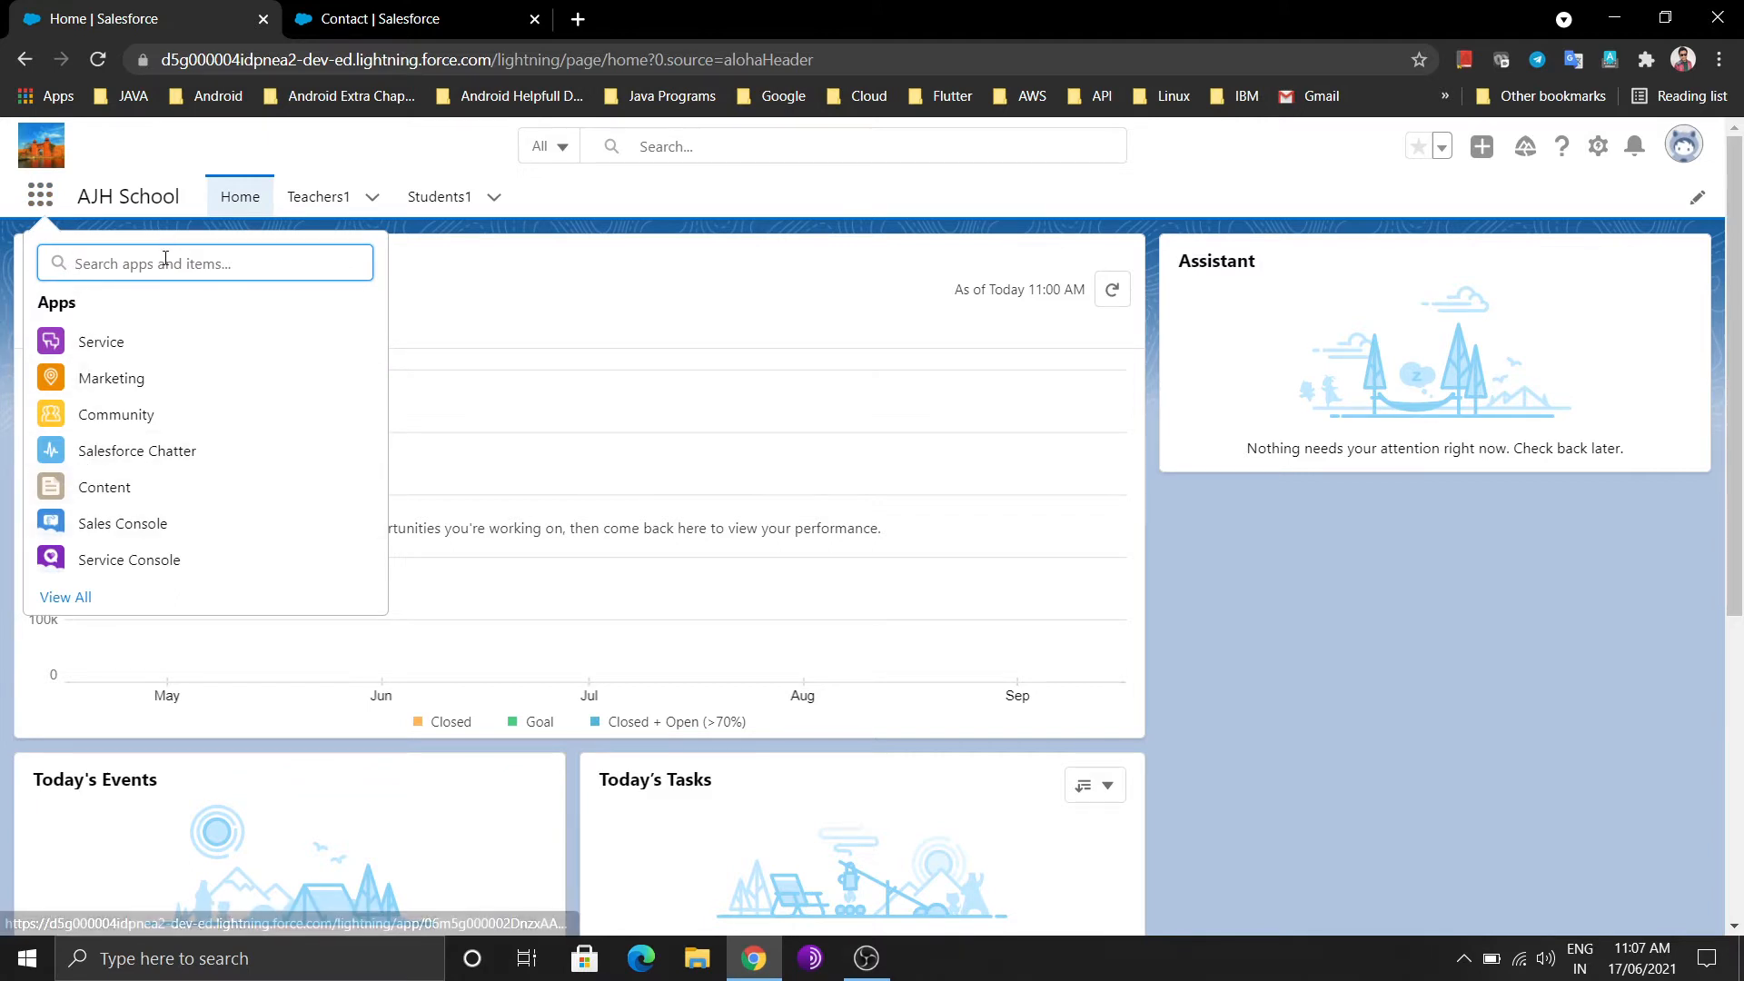
type("salse")
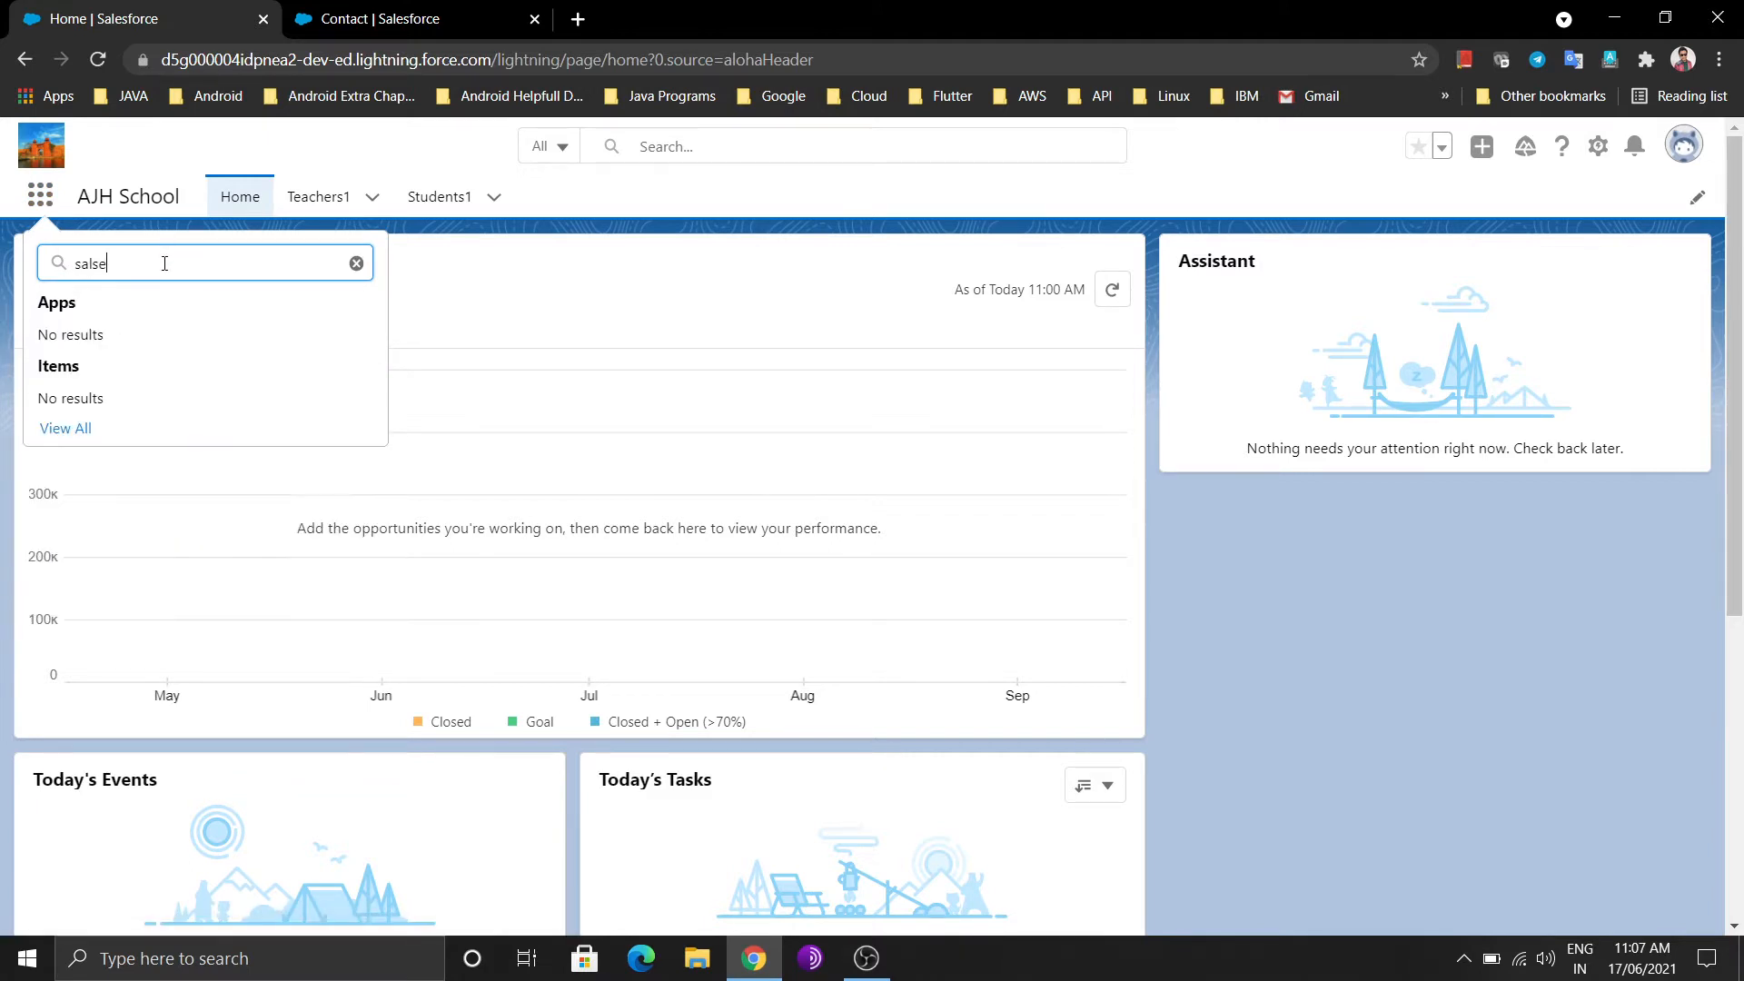
key("BackSpace")
key("BackSpace")
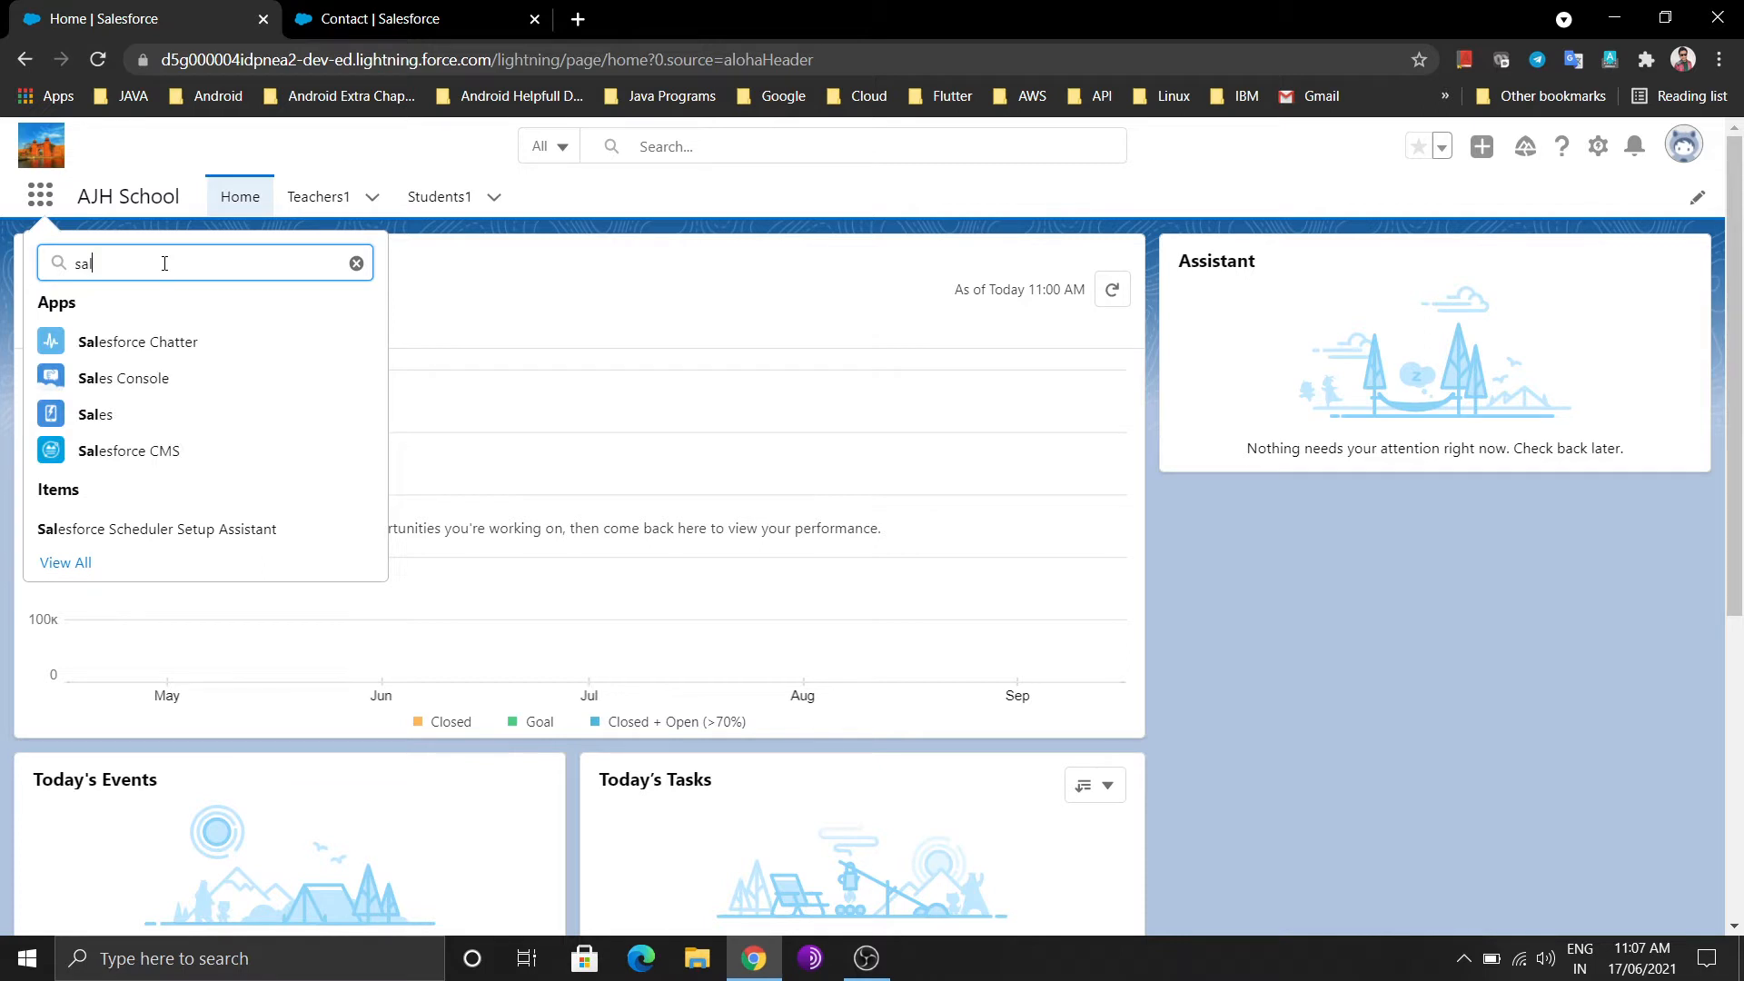
left_click(94, 414)
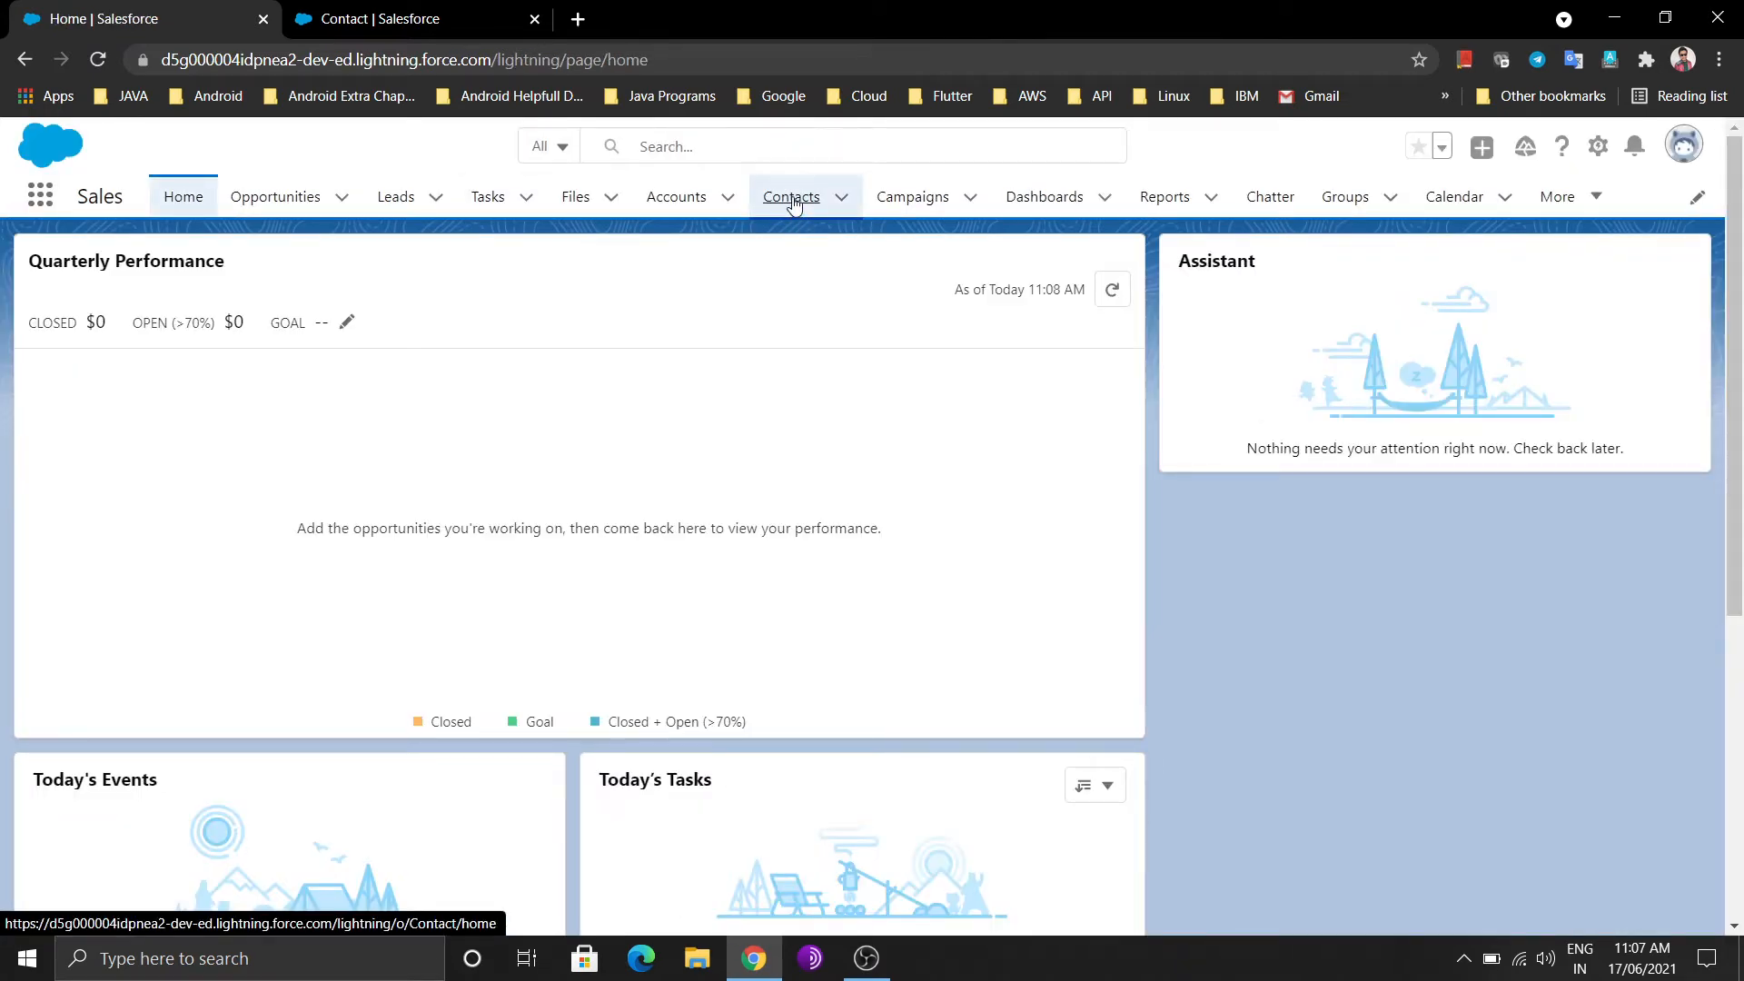
left_click(791, 197)
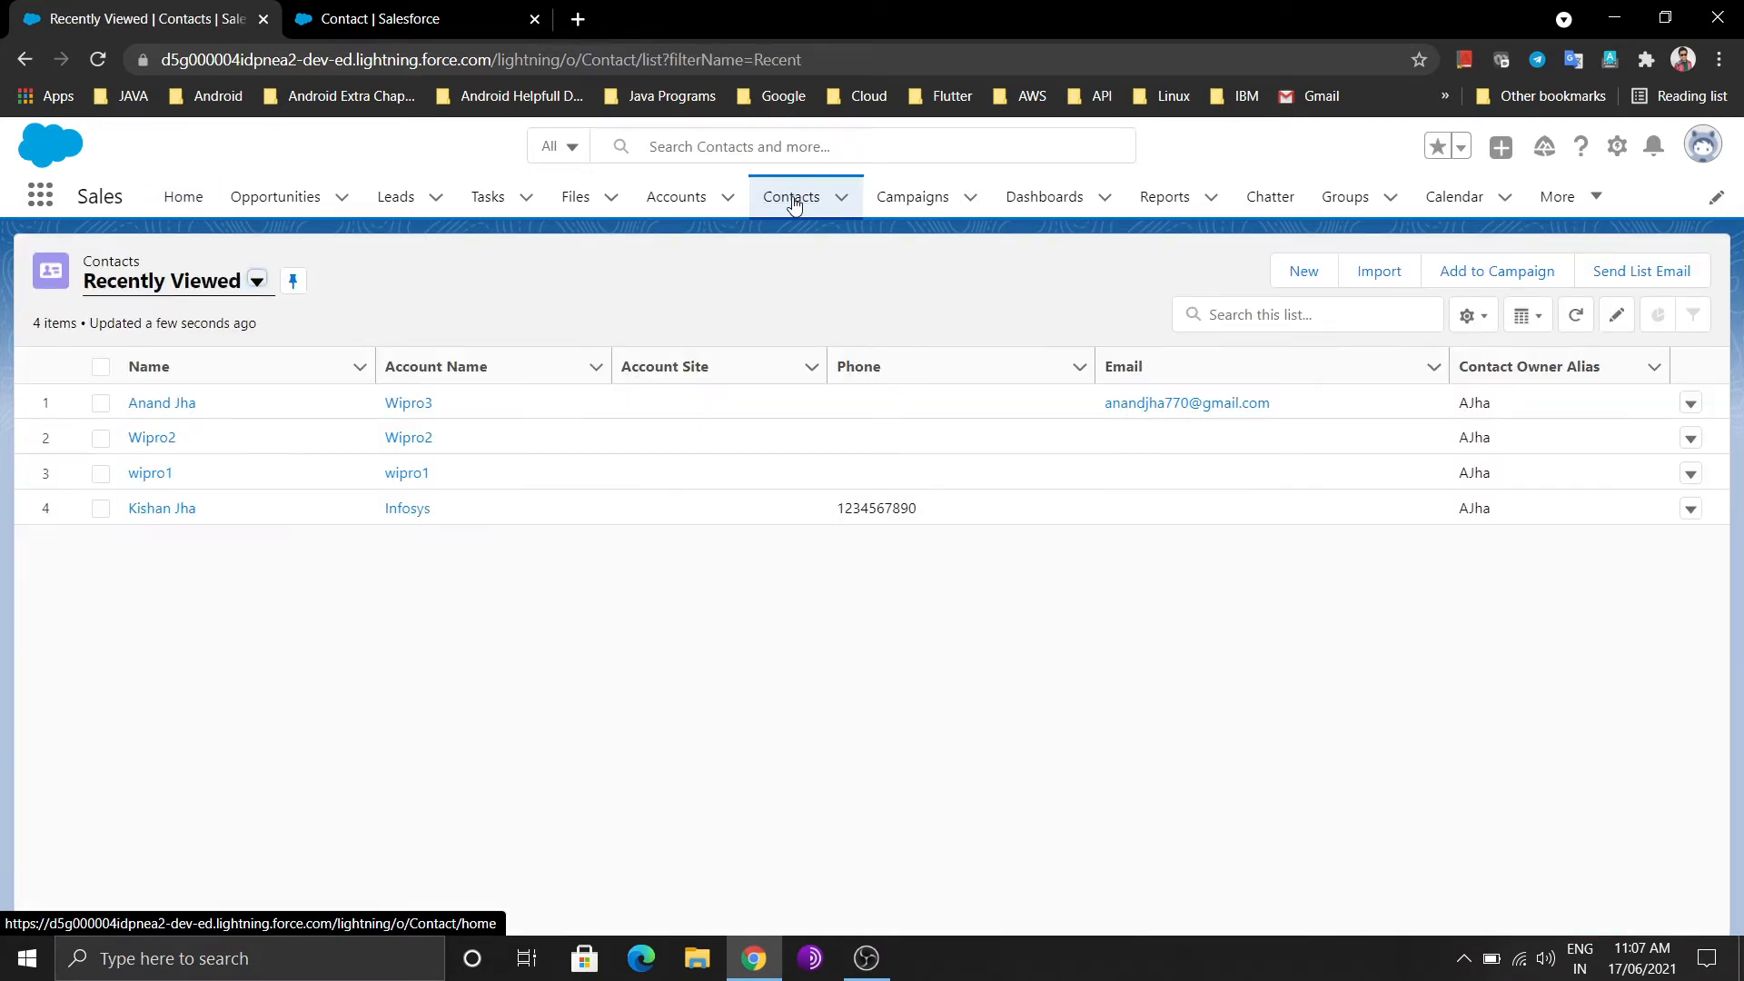
Start a new contact and enter the contact's last name
left_click(1303, 273)
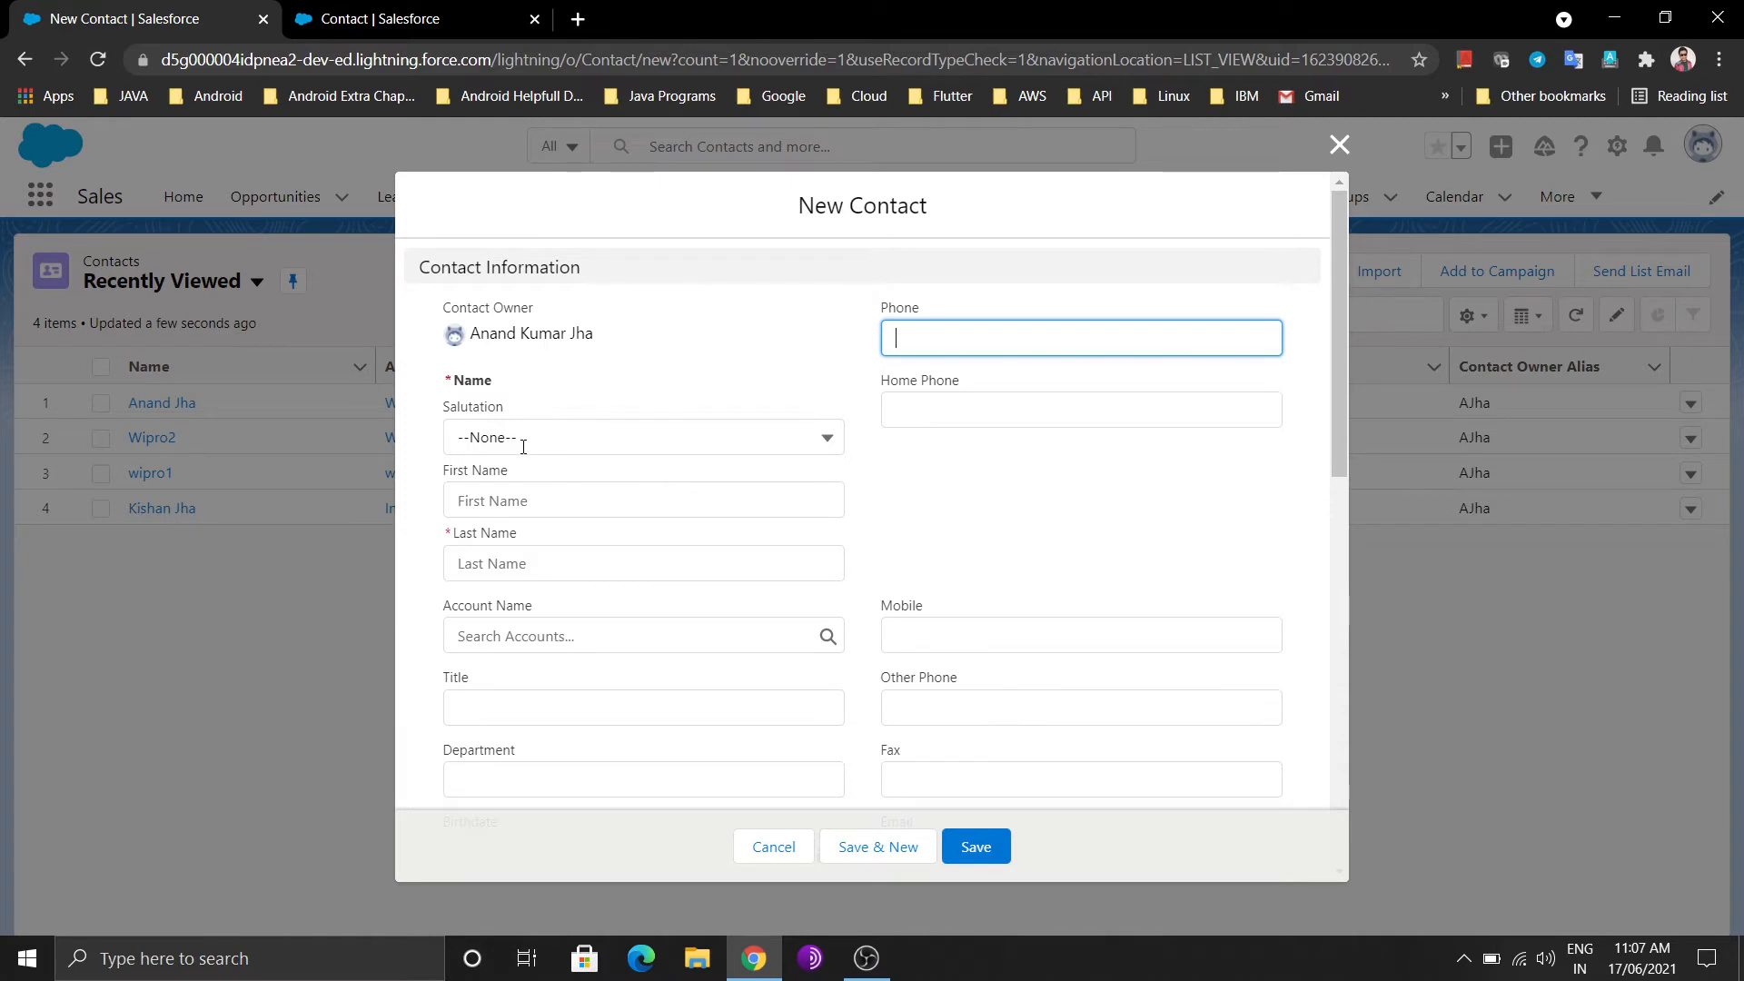
left_click(524, 549)
type("Jh")
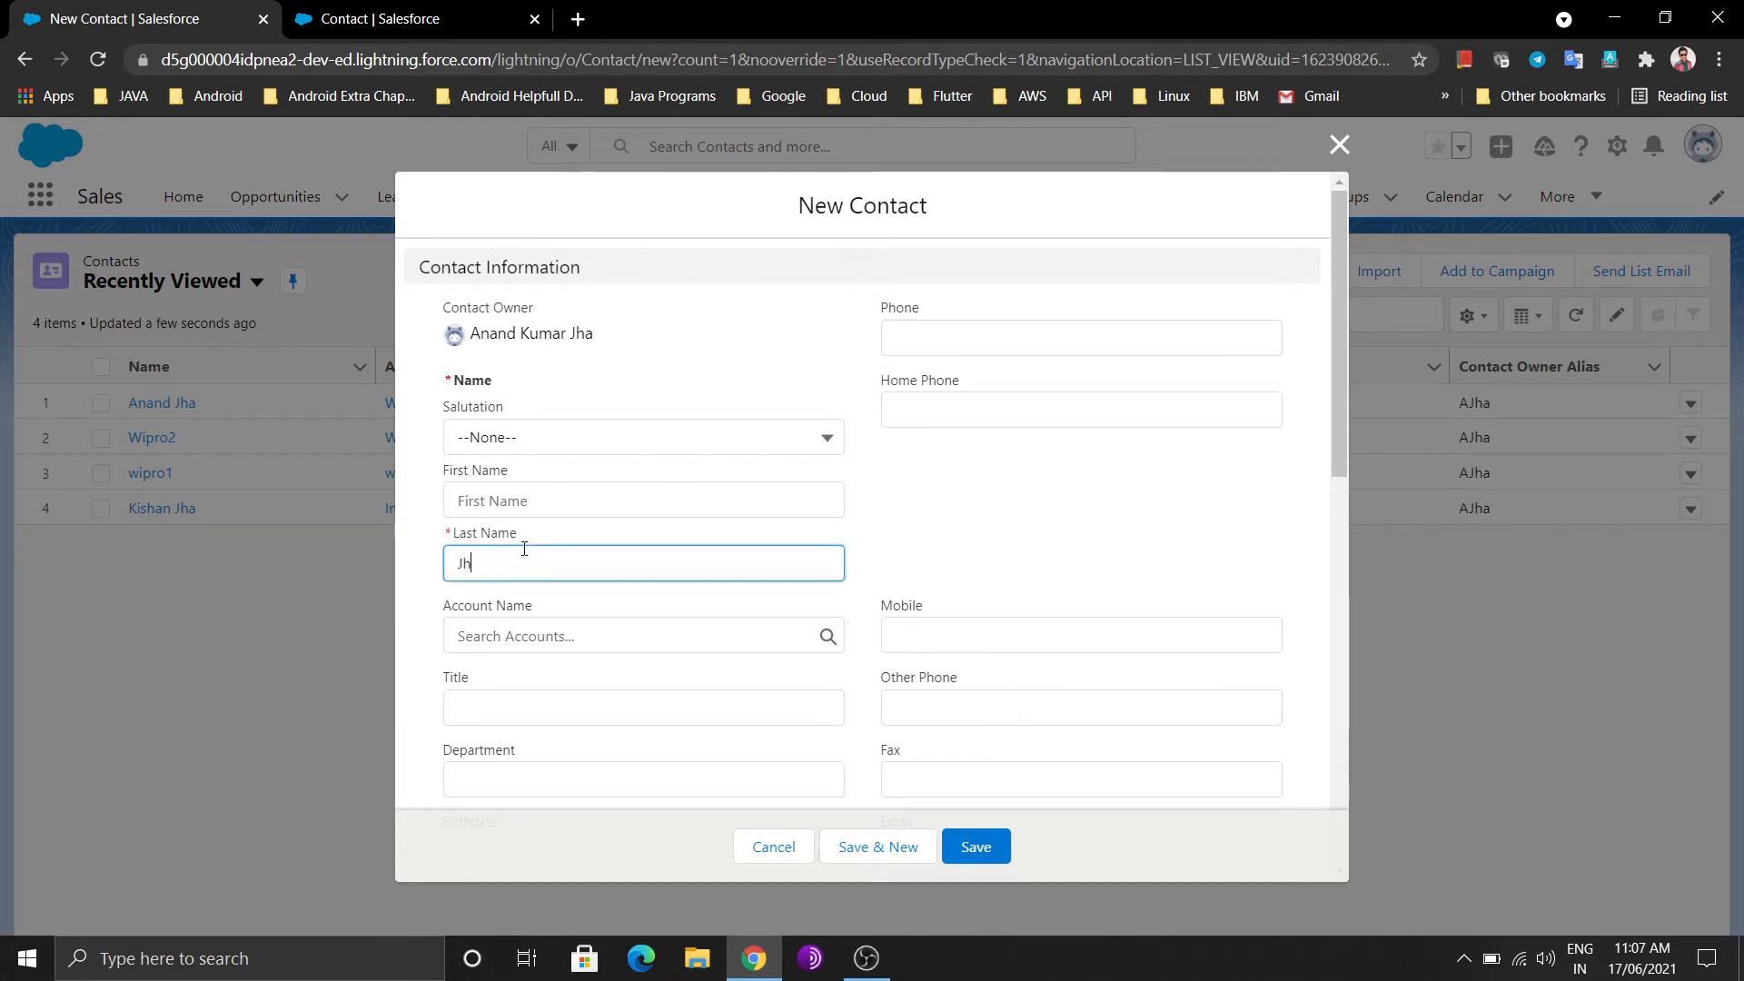
type("a")
scroll(990, 581, "down", 3)
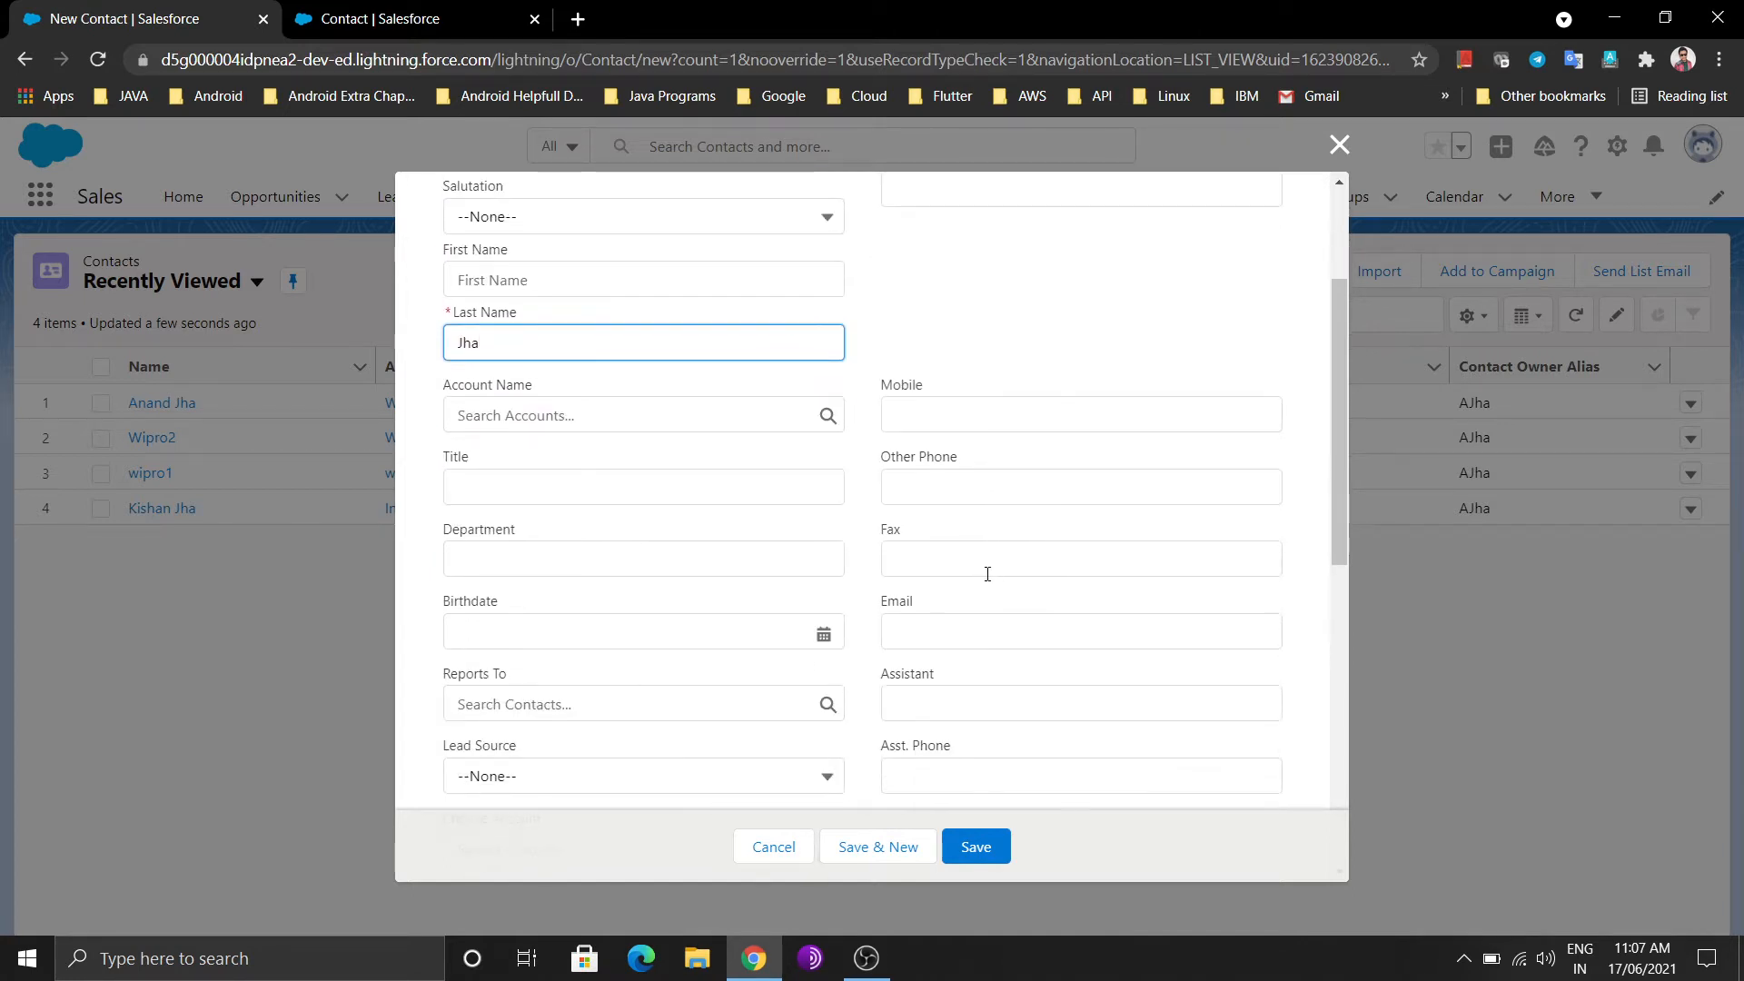
scroll(987, 574, "down", 5)
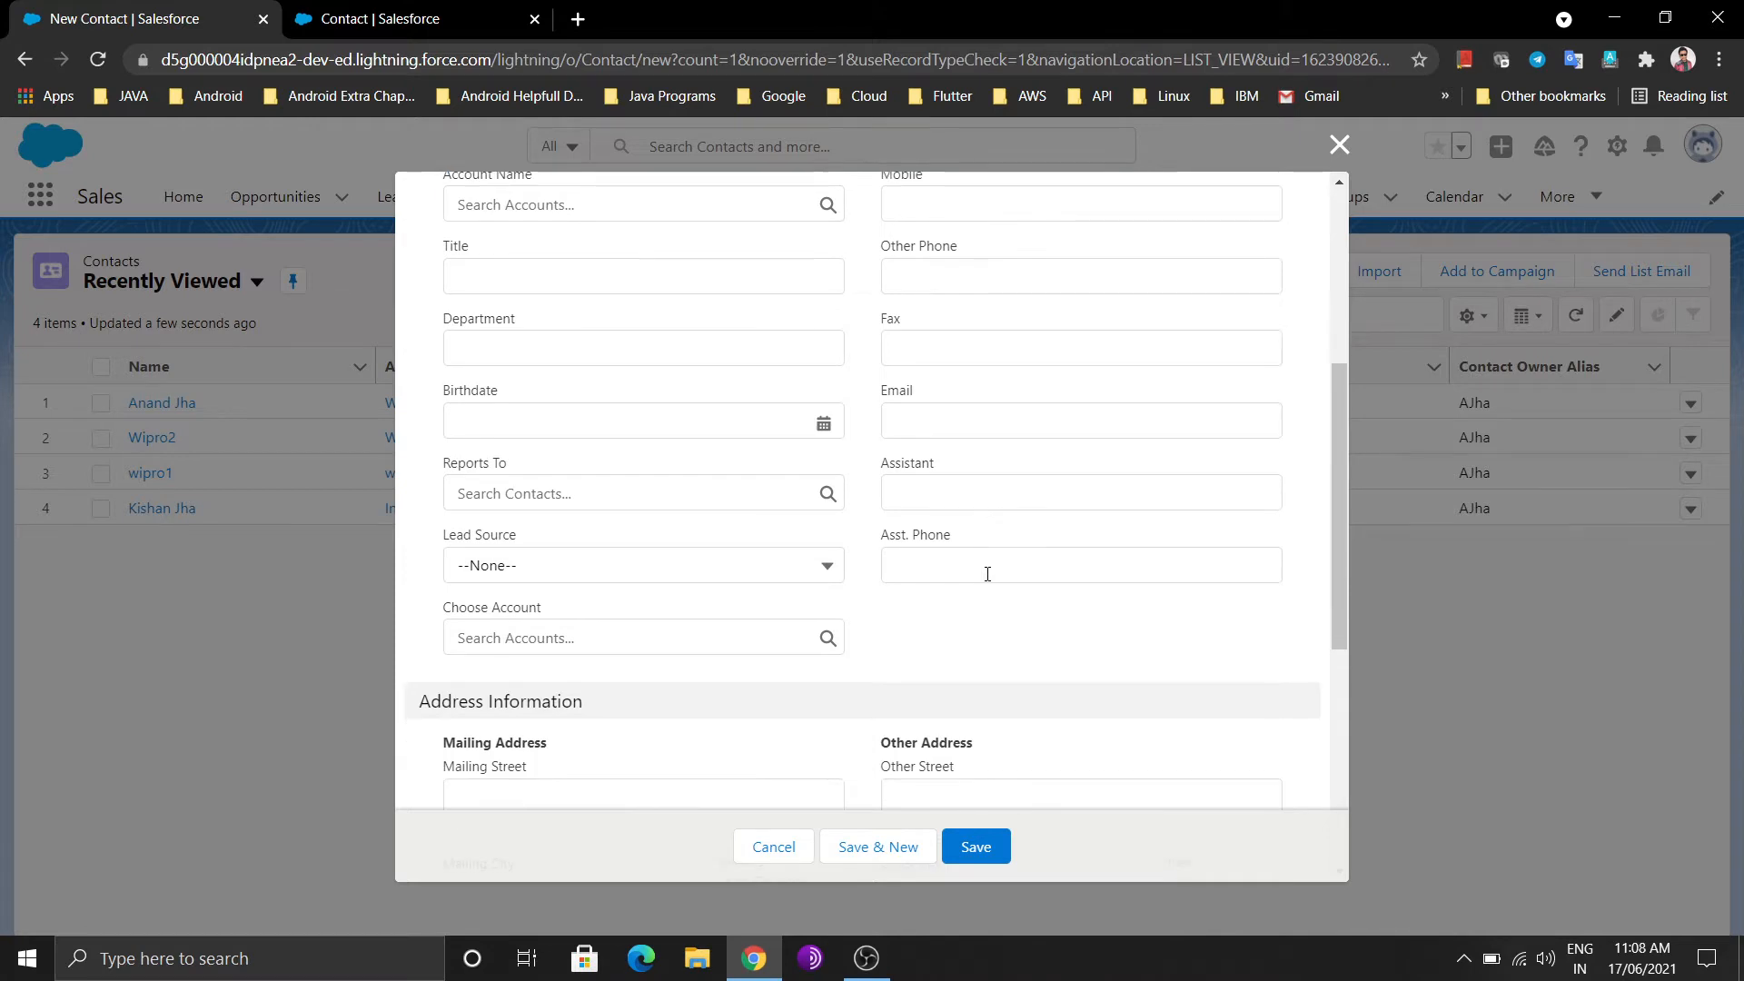
scroll(989, 582, "down", 2)
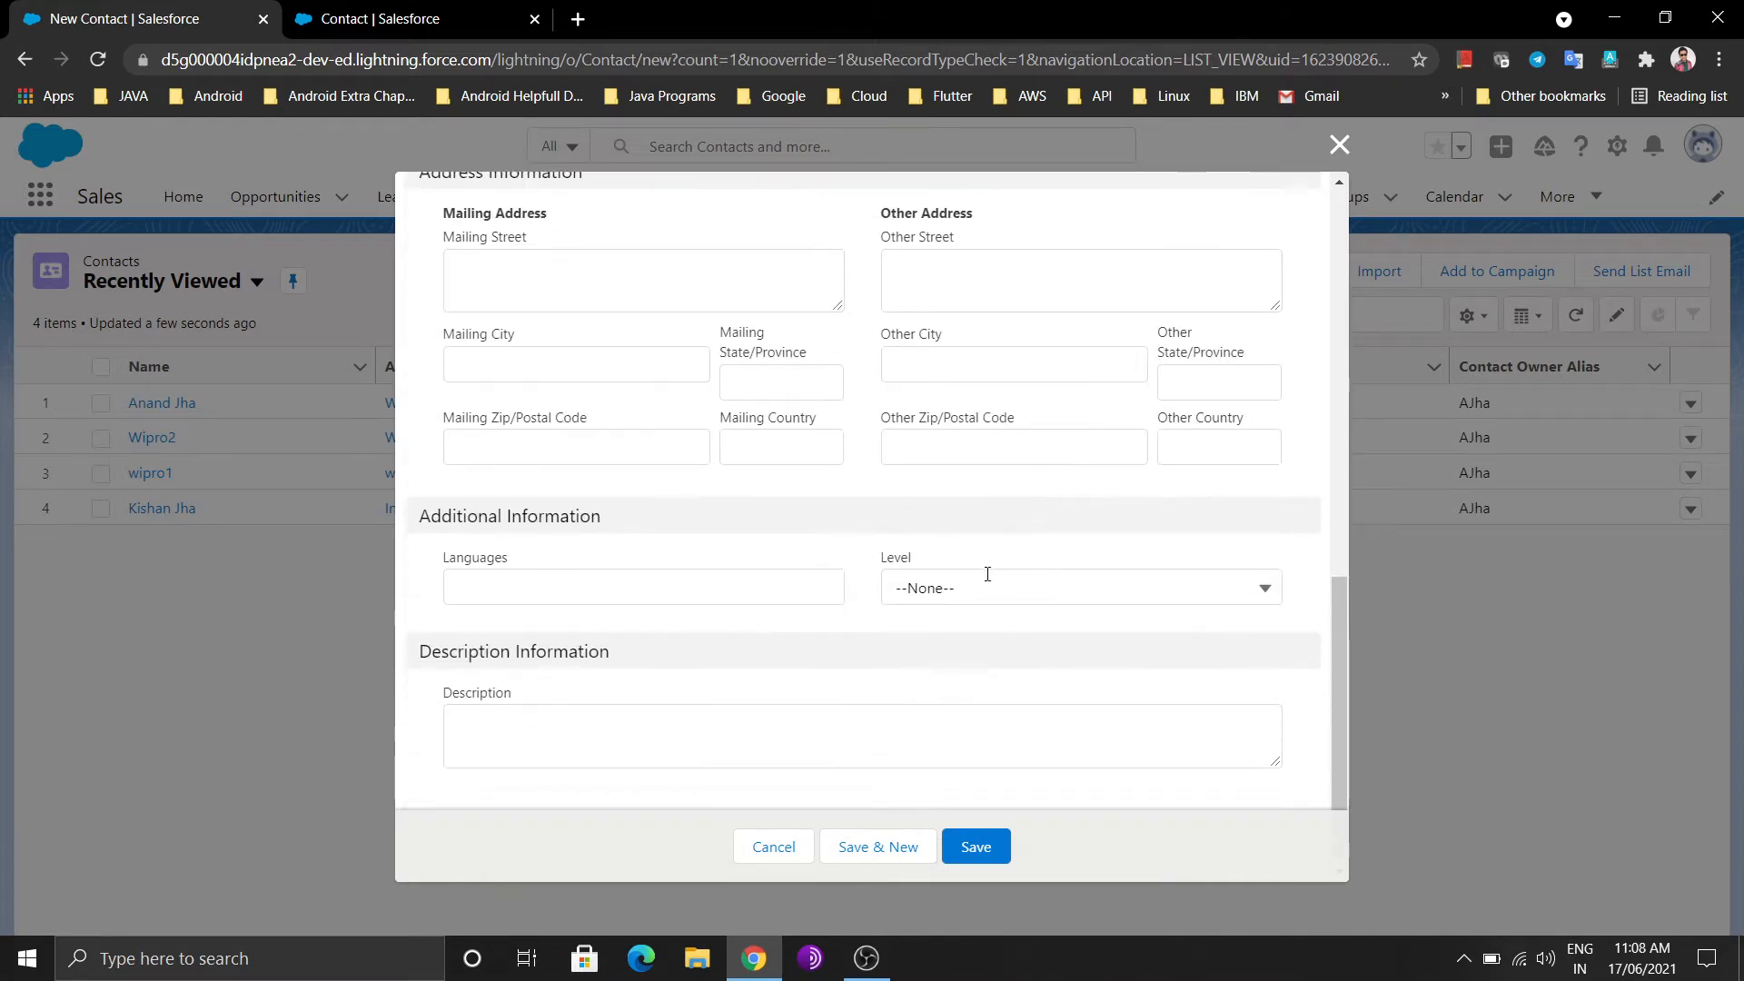
scroll(988, 574, "up", 4)
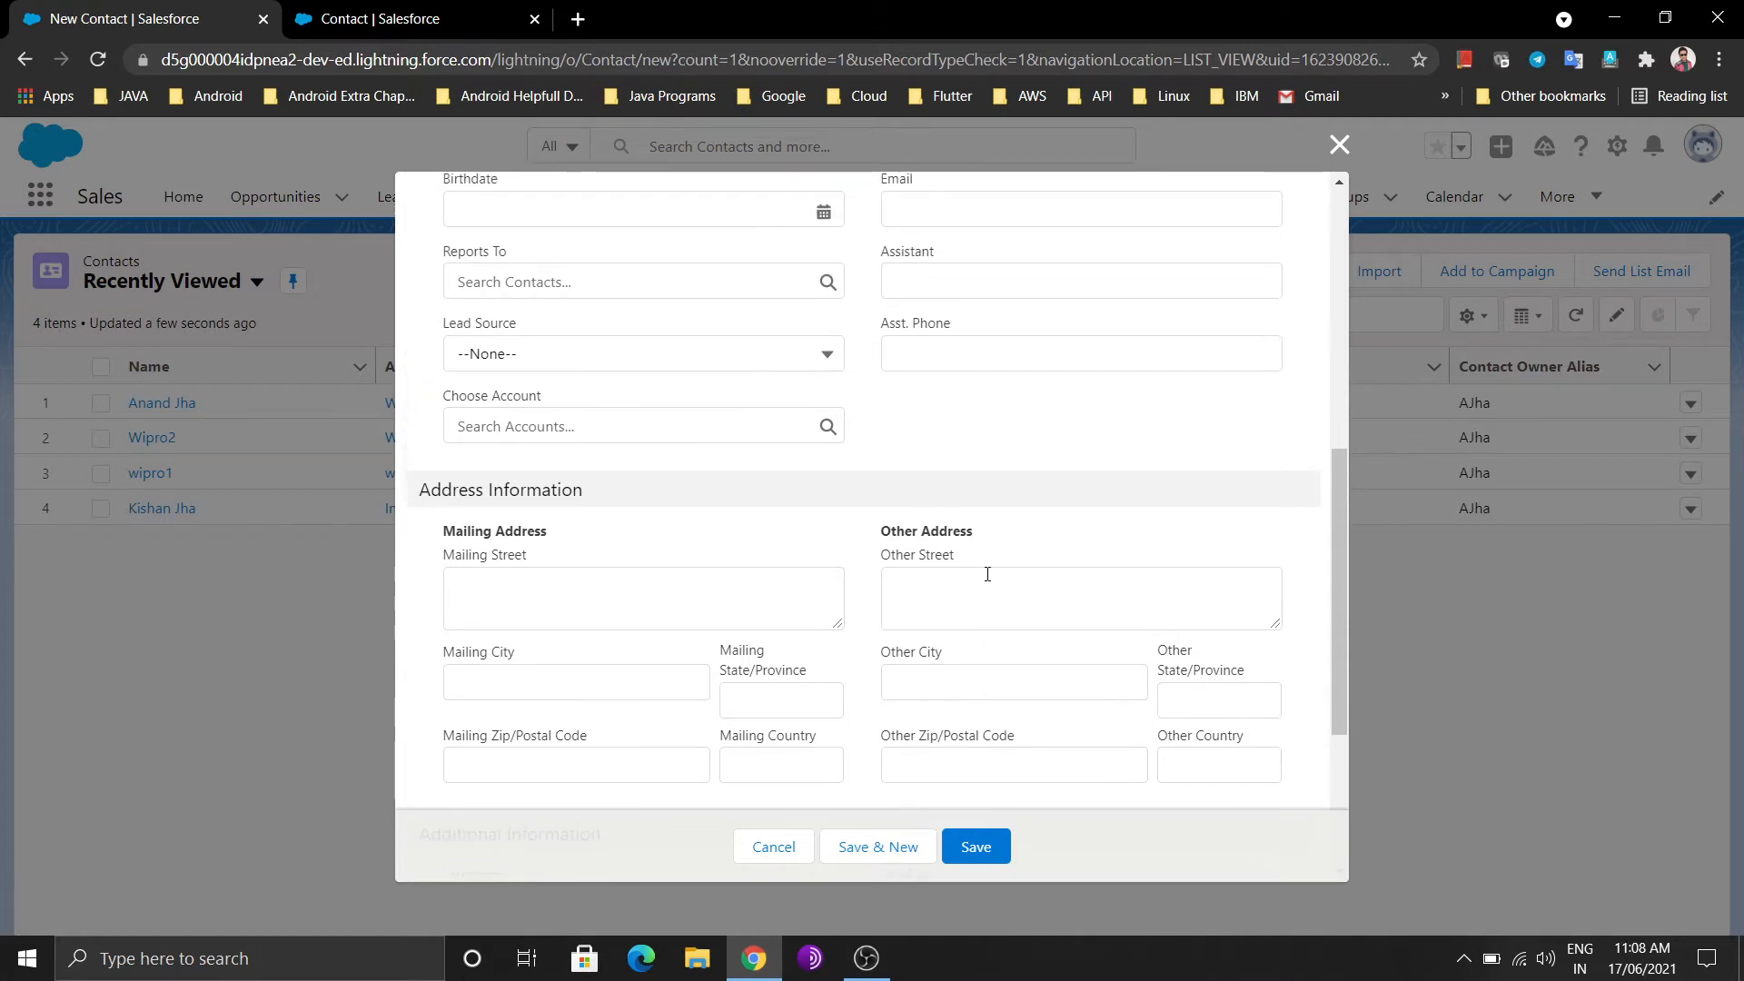
scroll(990, 583, "up", 1)
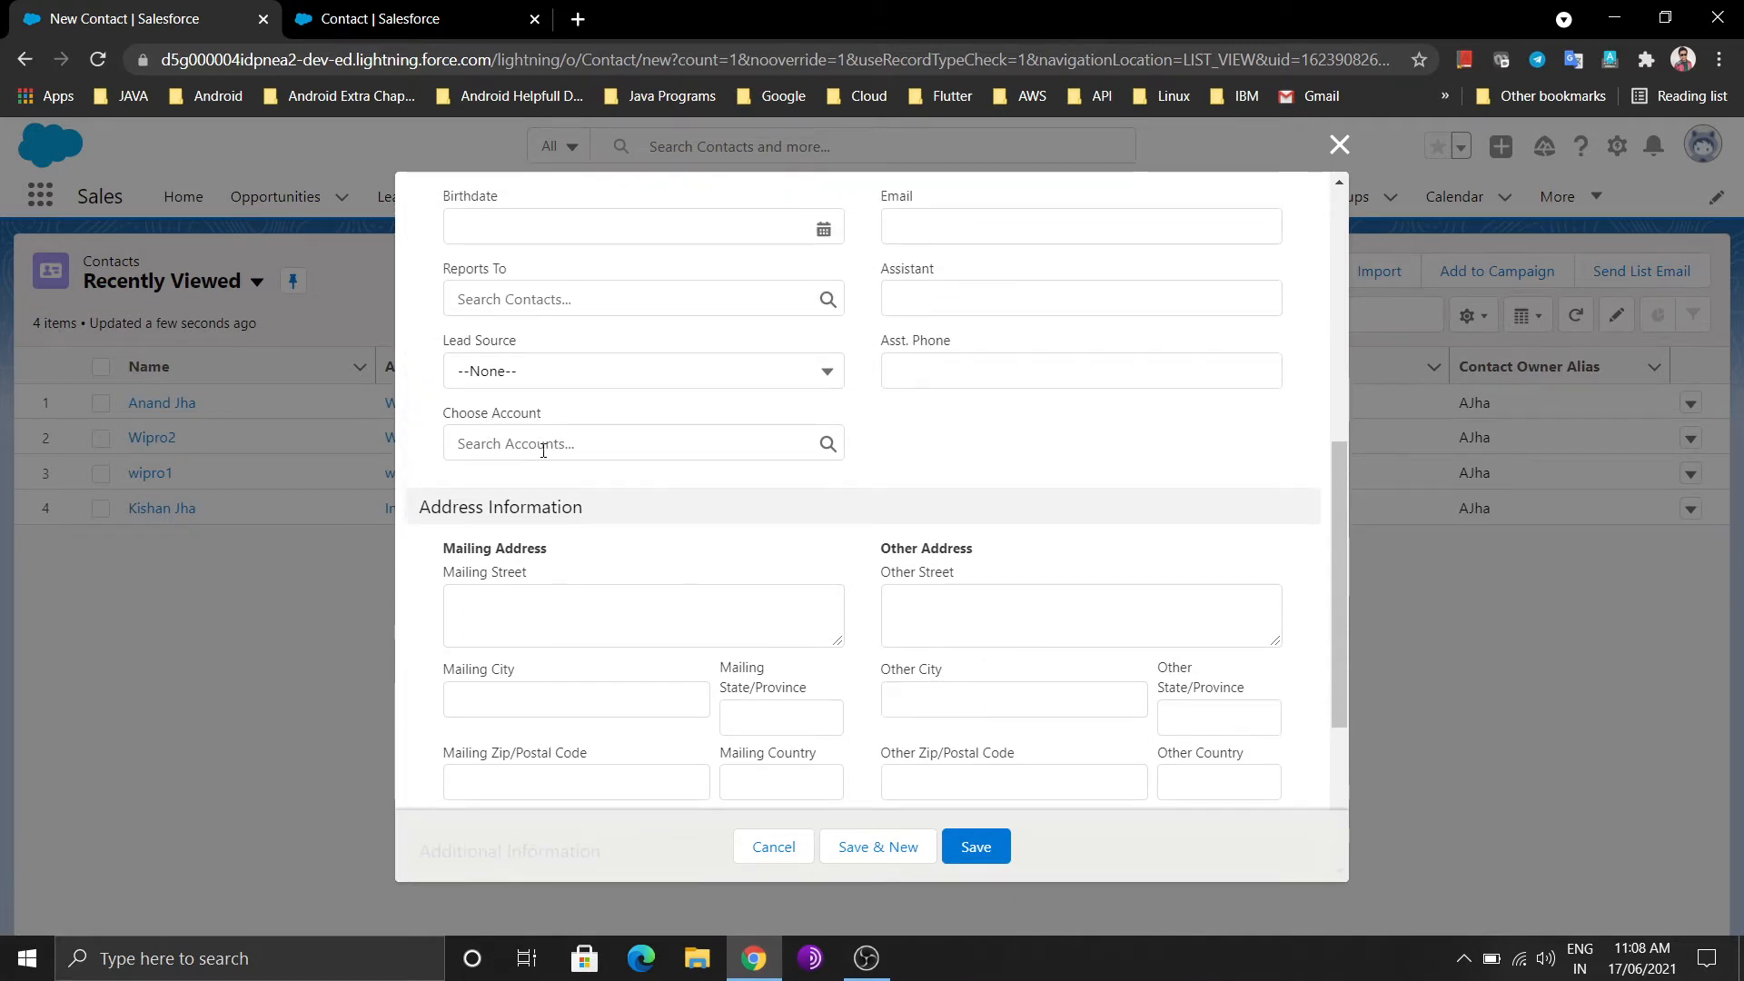
Set the contact's Choose Account lookup to Wipro2
left_click(627, 451)
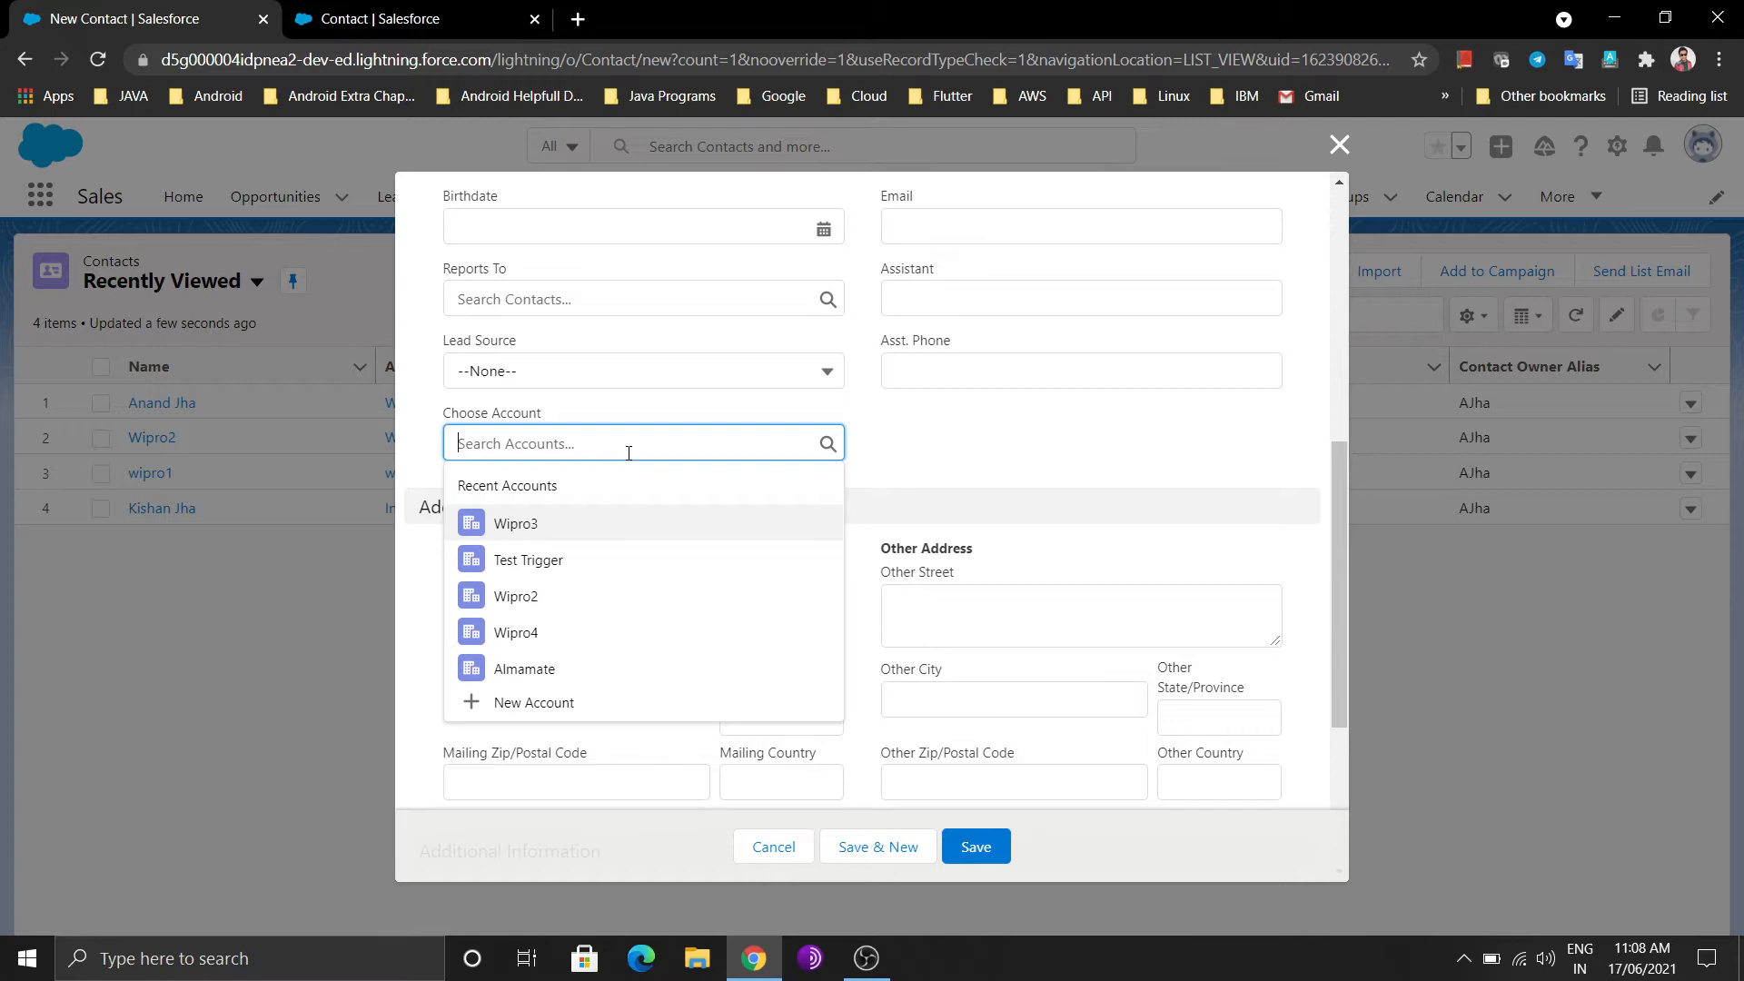
left_click(545, 596)
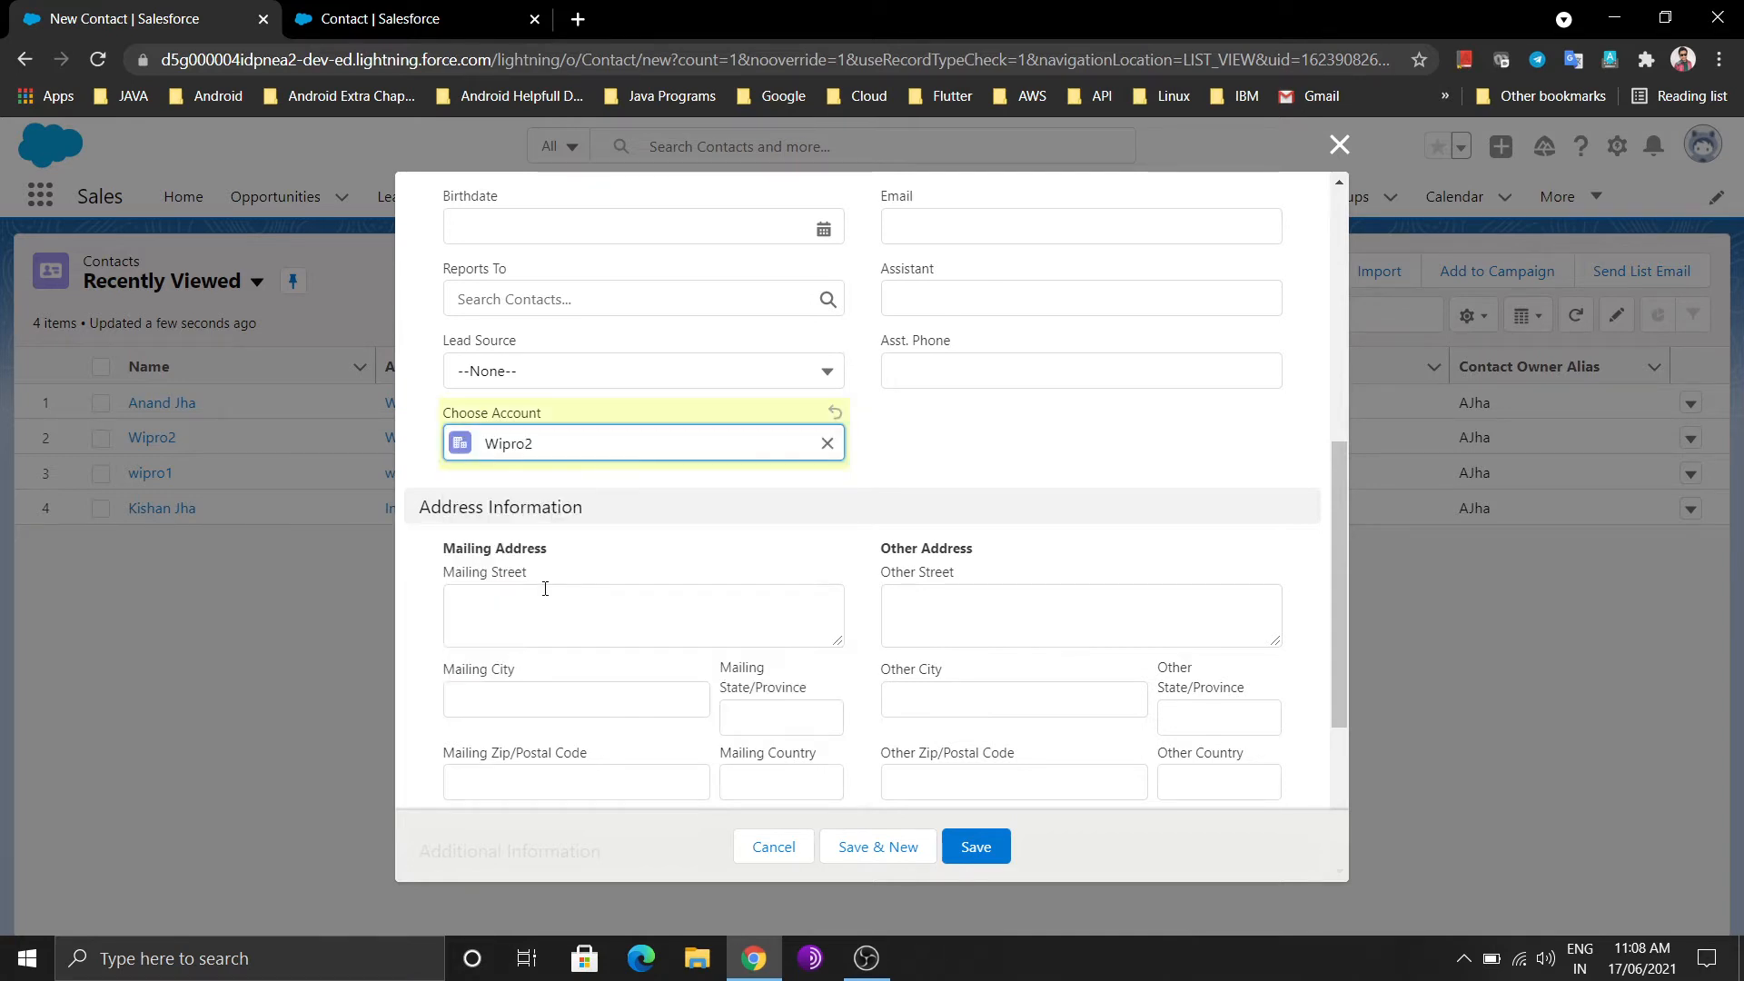
scroll(953, 506, "down", 1)
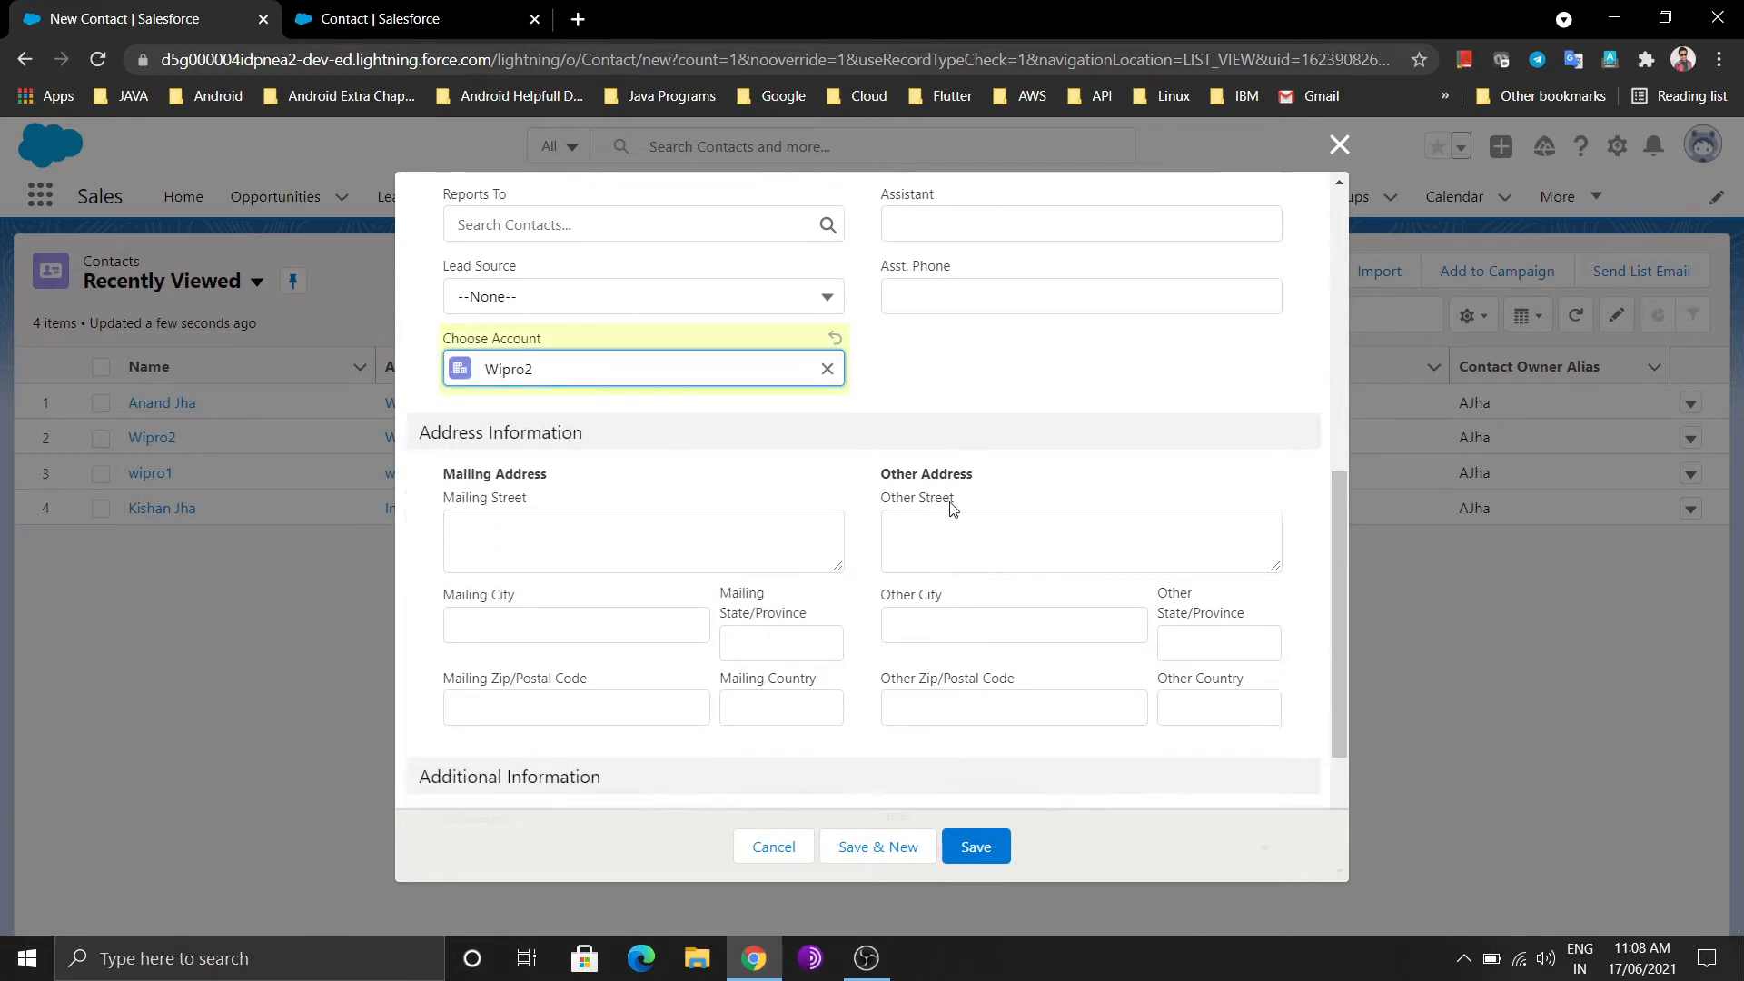
scroll(953, 509, "up", 5)
scroll(953, 507, "up", 3)
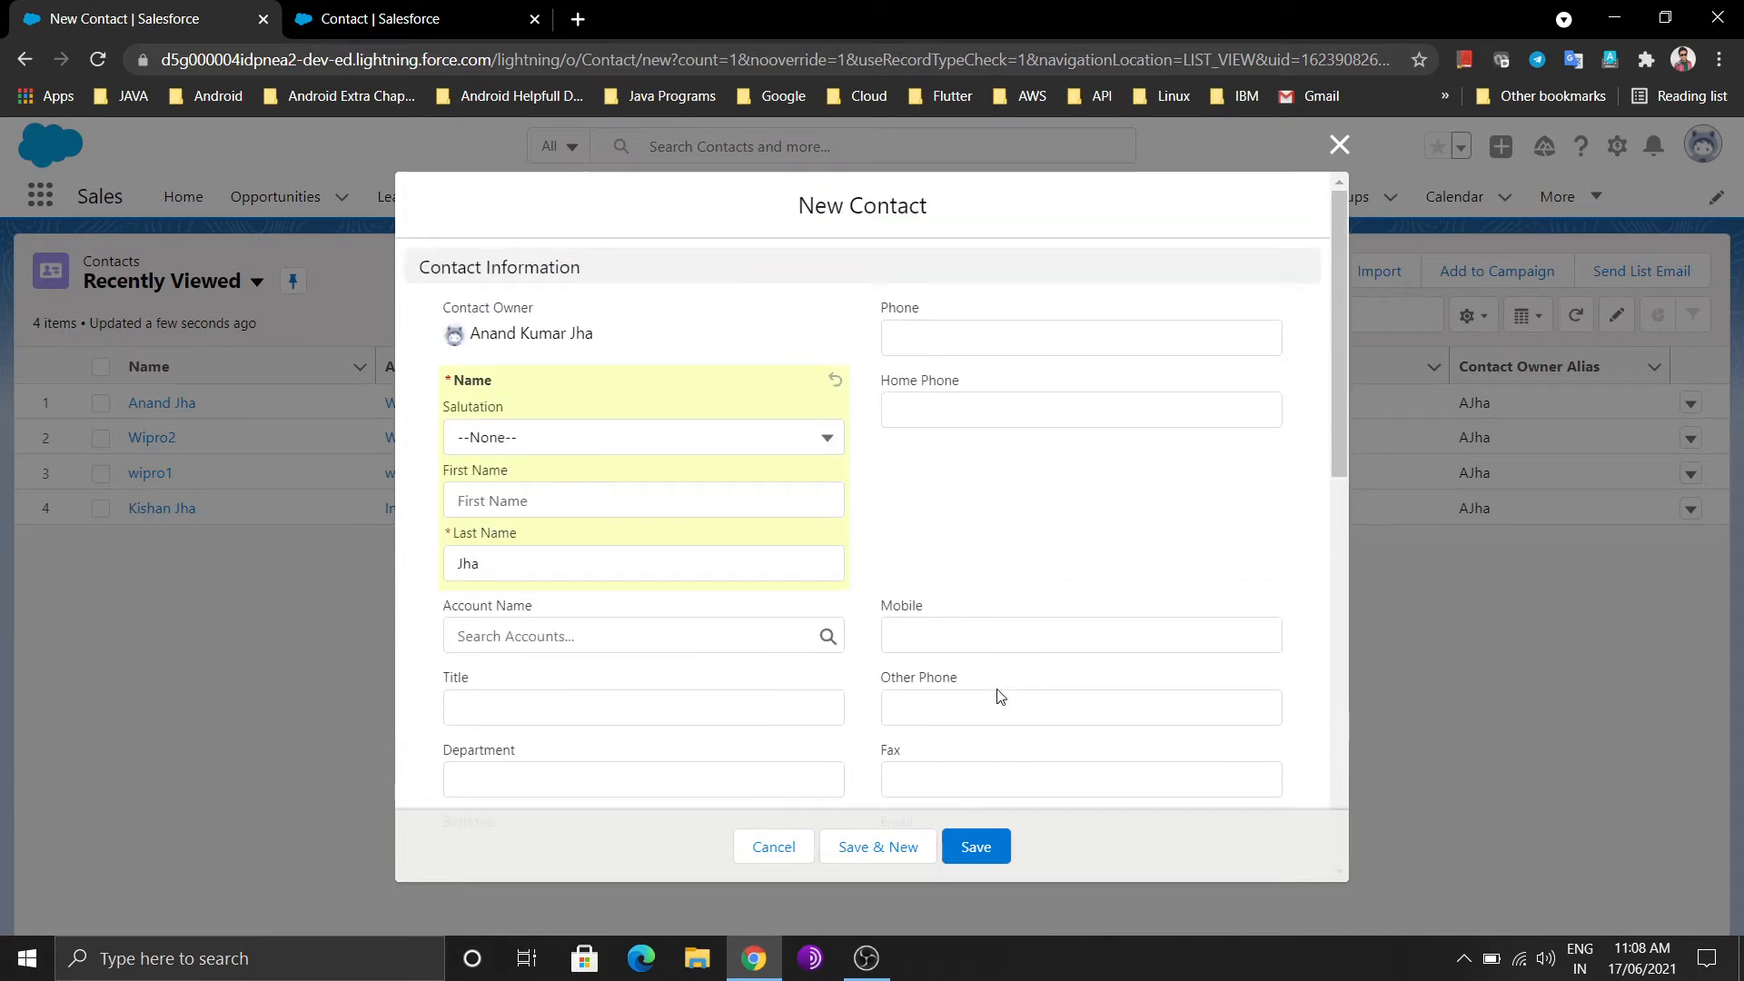
Attempt to save the new contact and dismiss the resulting error
left_click(990, 845)
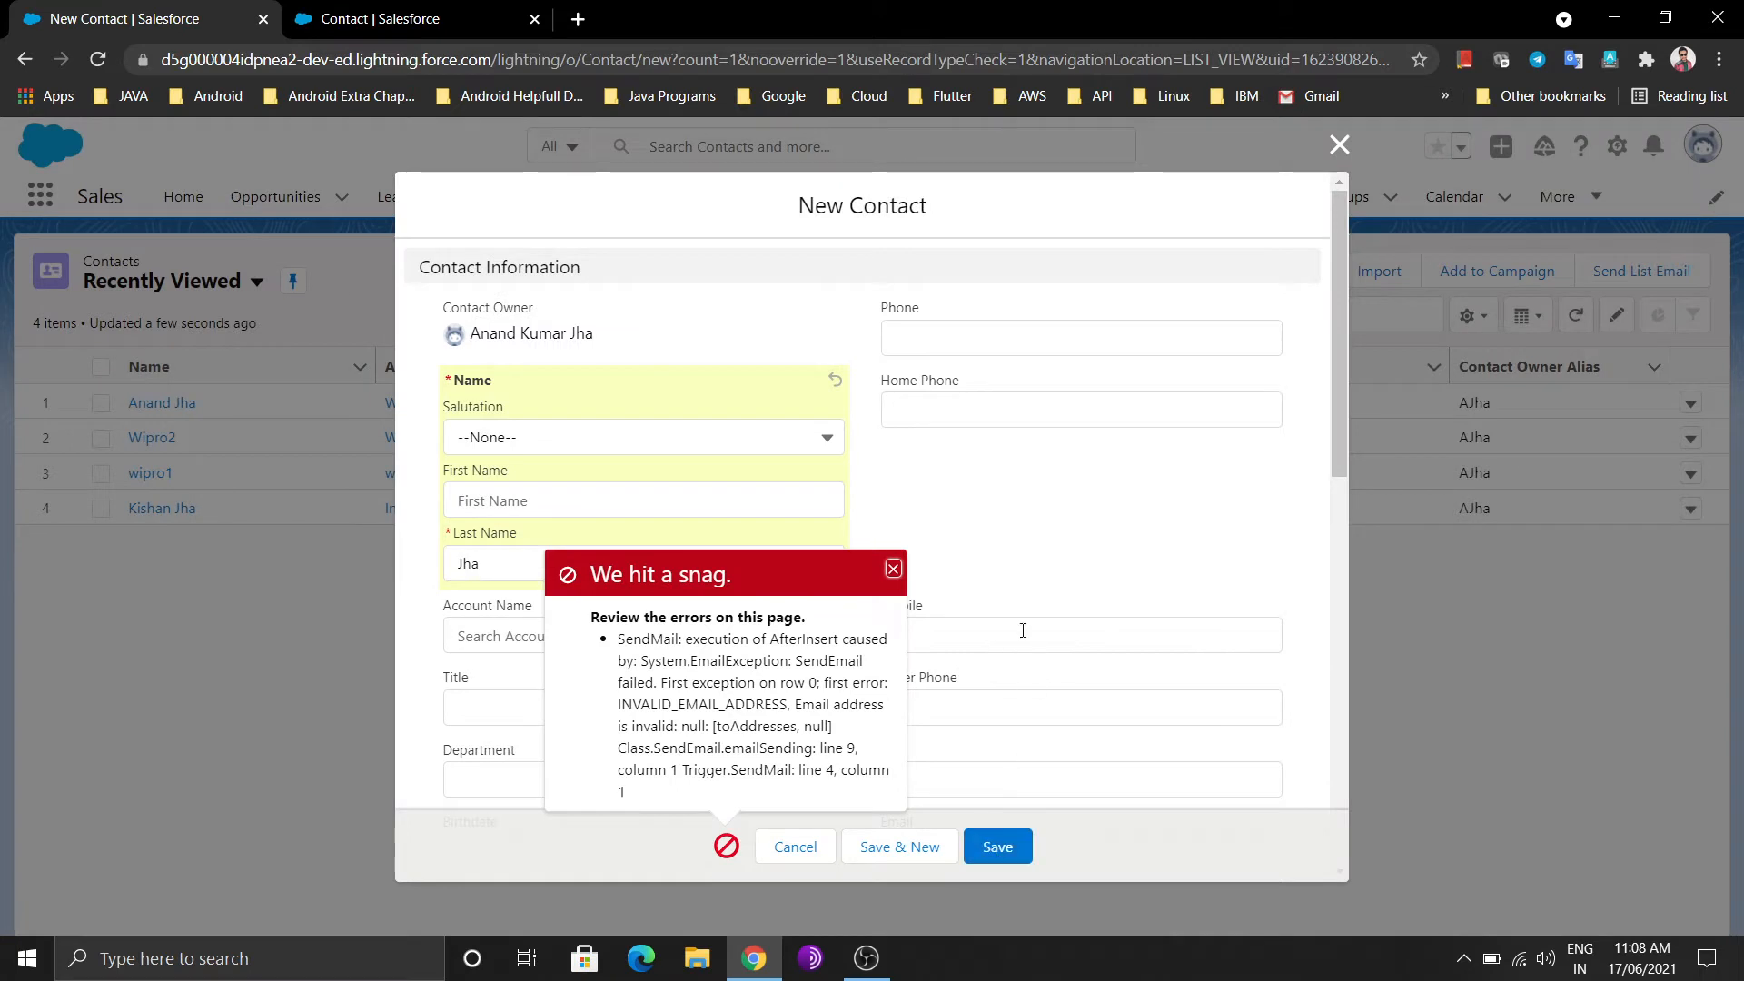
left_click(892, 569)
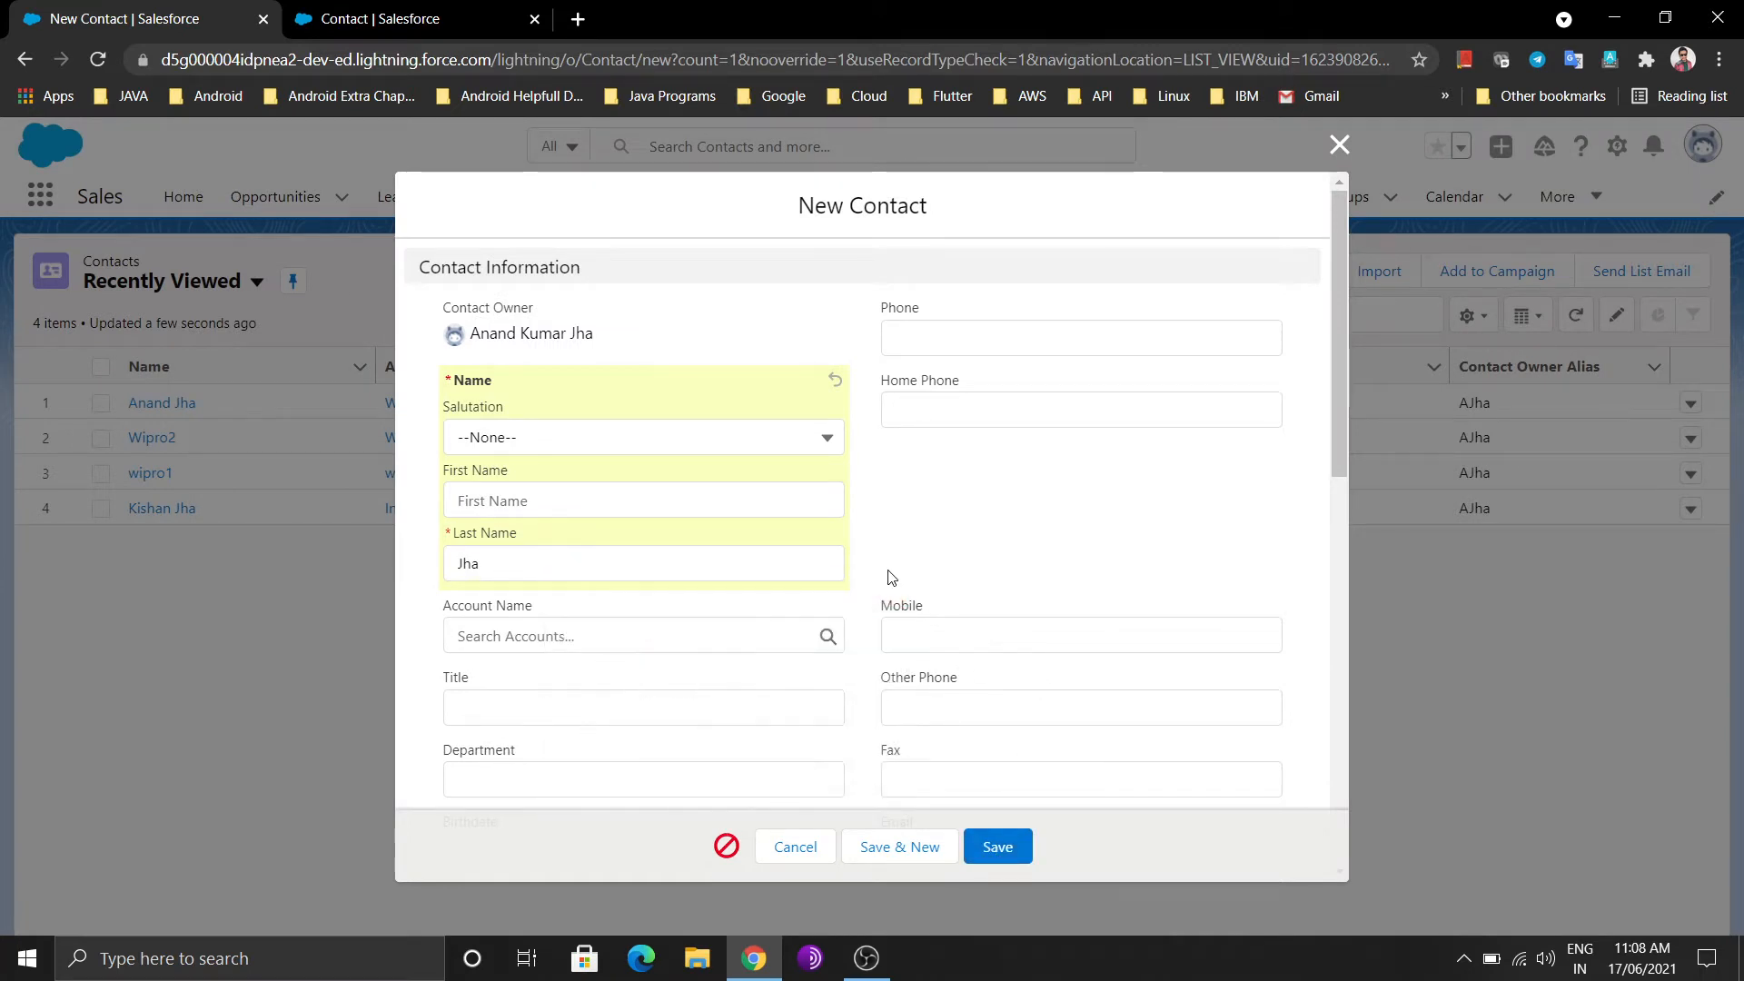
scroll(890, 574, "down", 1)
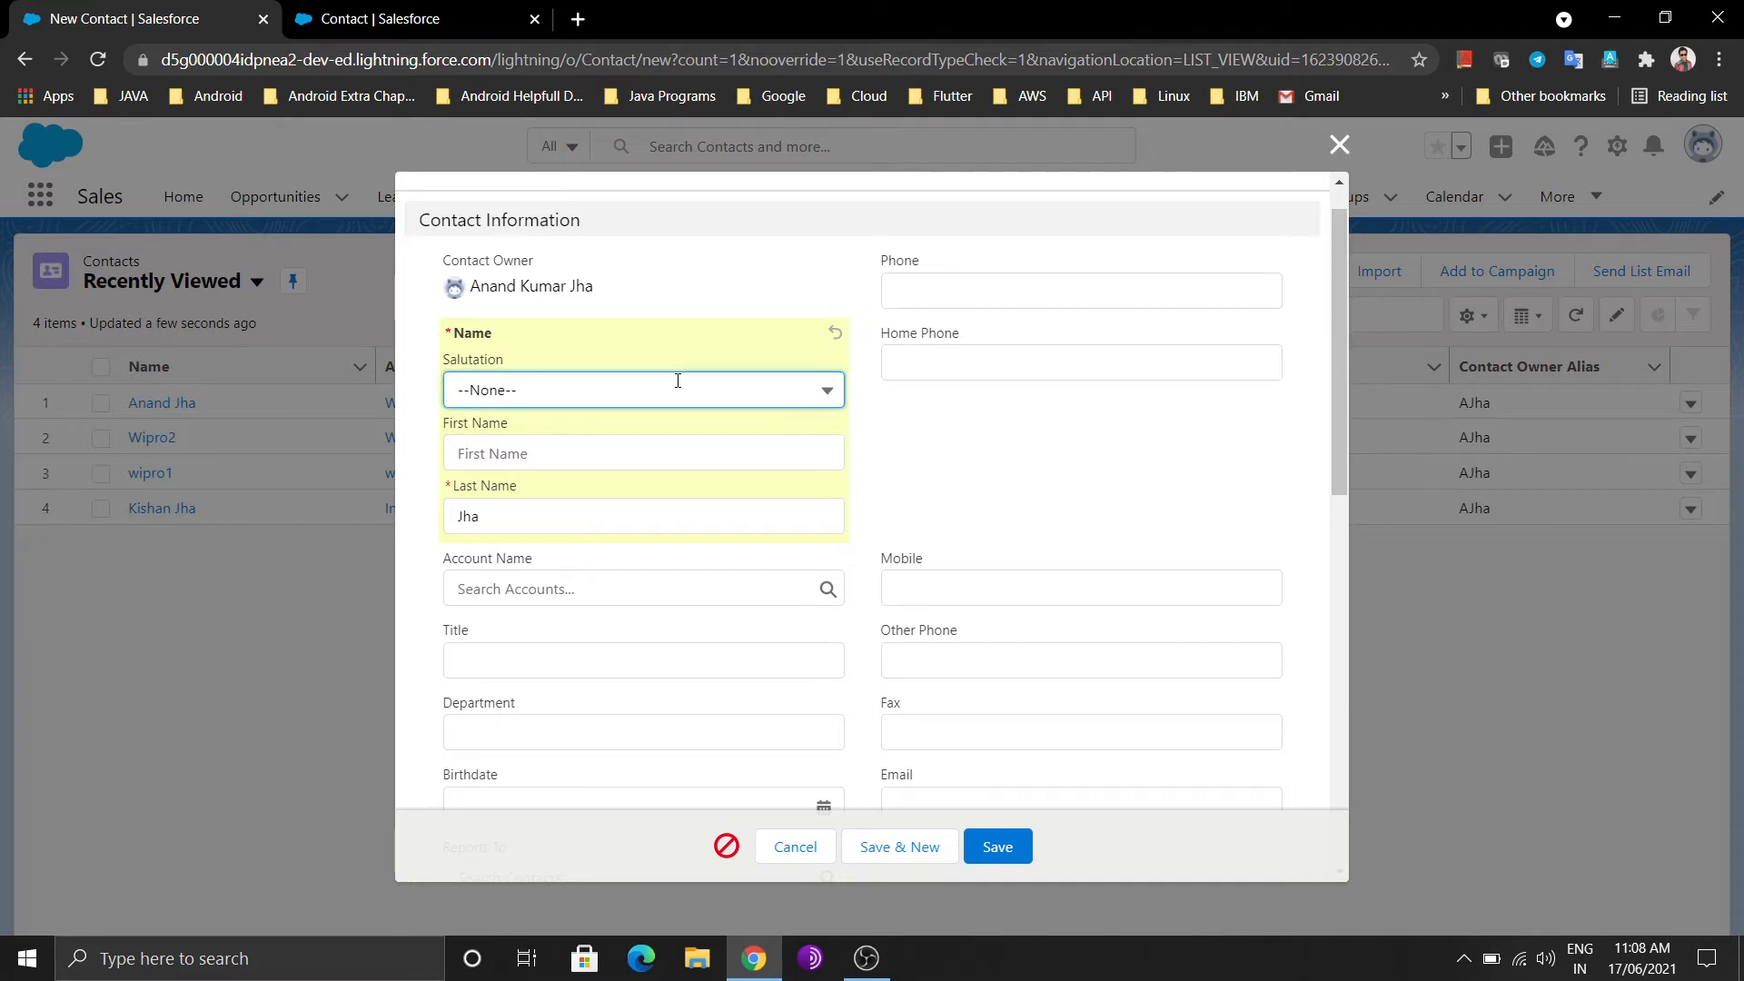
Set salutation to Mr., retry saving, and dismiss the INVALID_EMAIL_ADDRESS error again
left_click(677, 381)
left_click(596, 473)
scroll(918, 440, "down", 3)
scroll(918, 439, "down", 5)
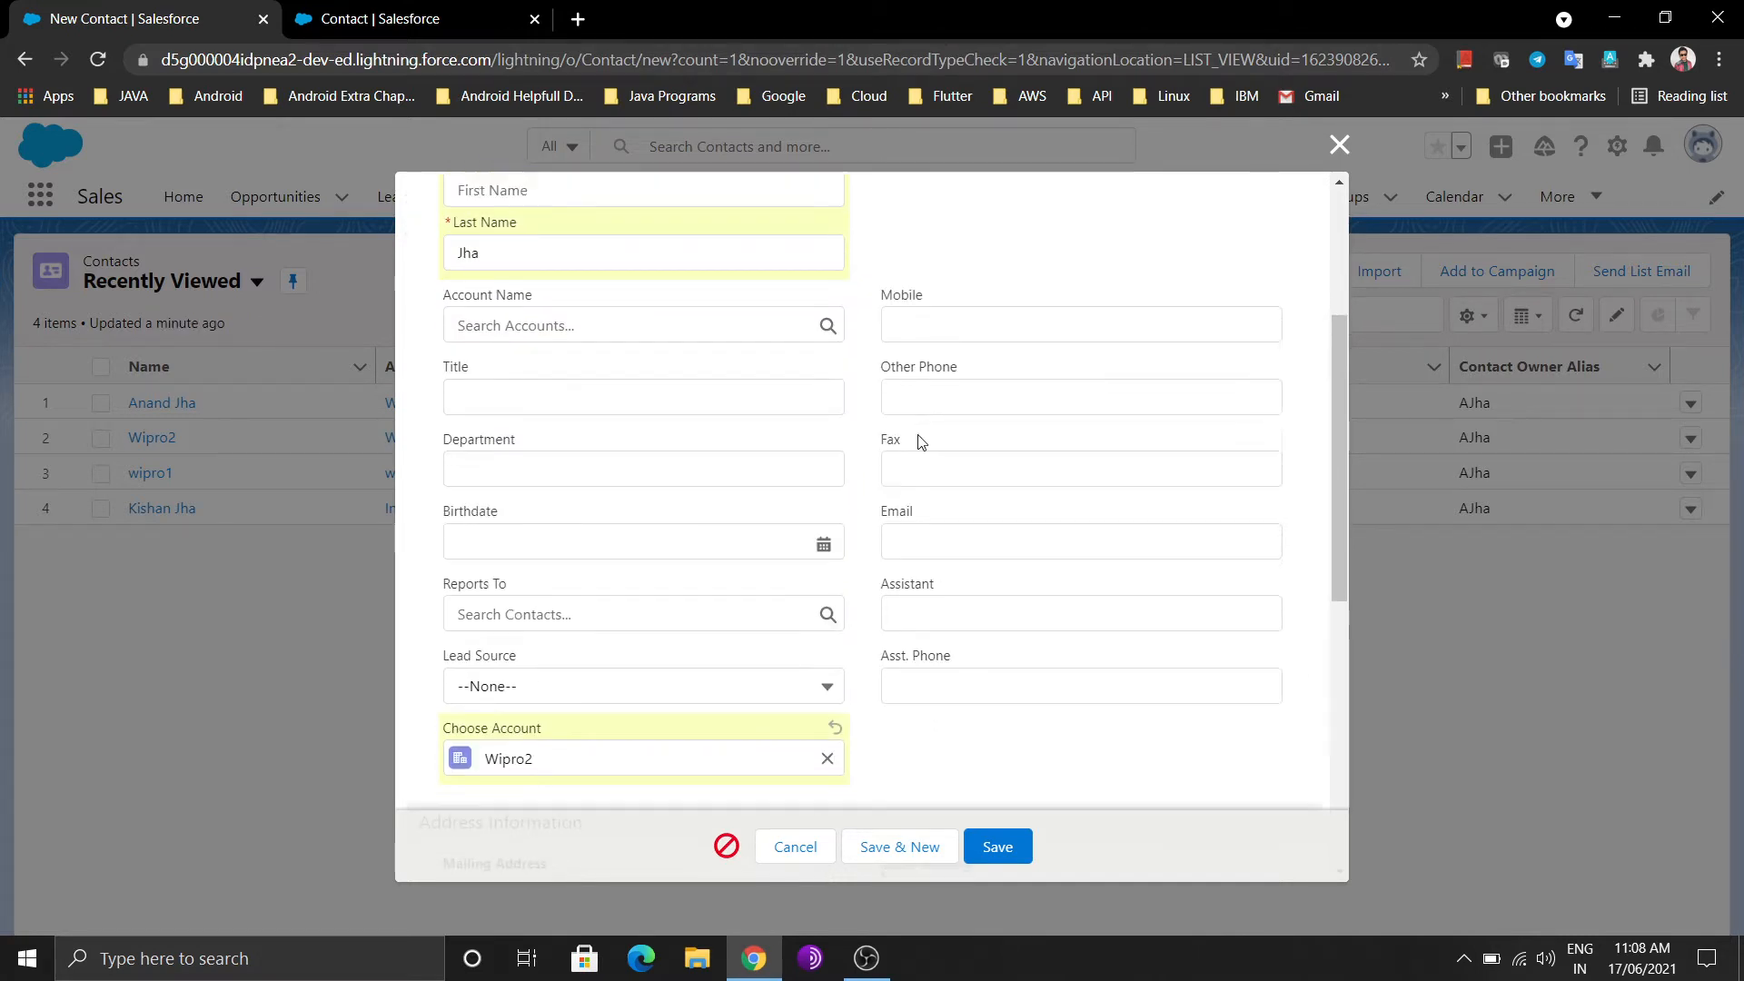
scroll(919, 435, "down", 2)
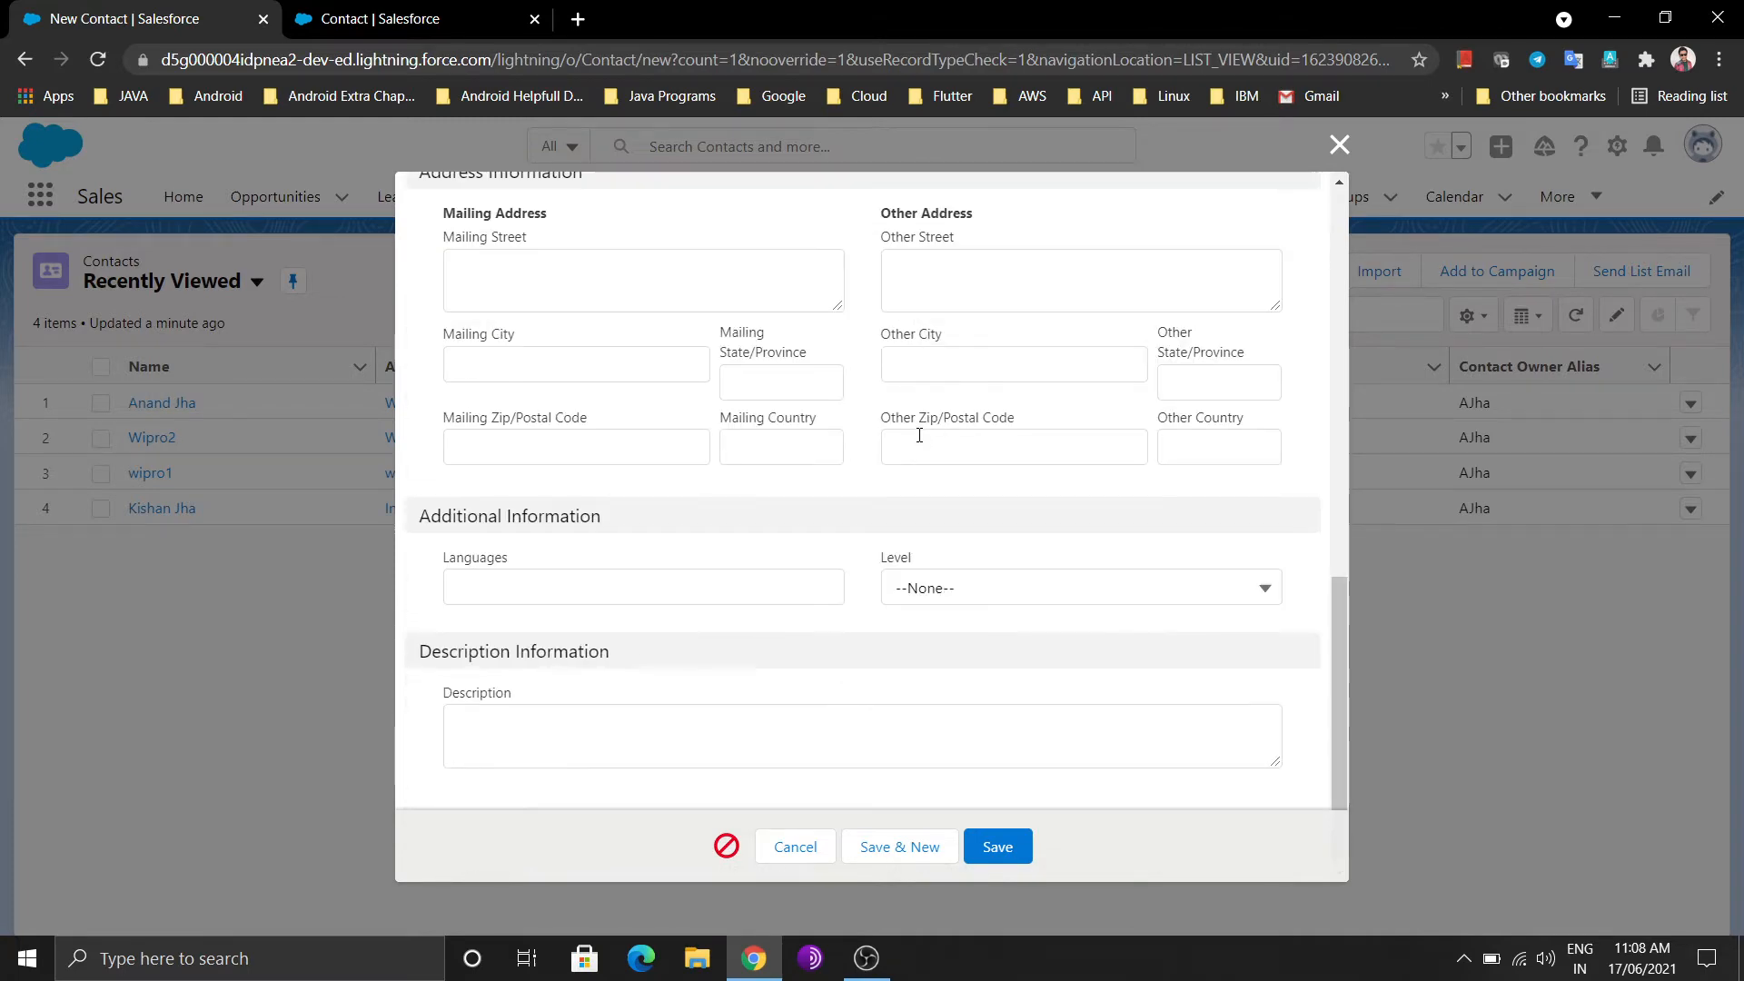
scroll(919, 435, "up", 10)
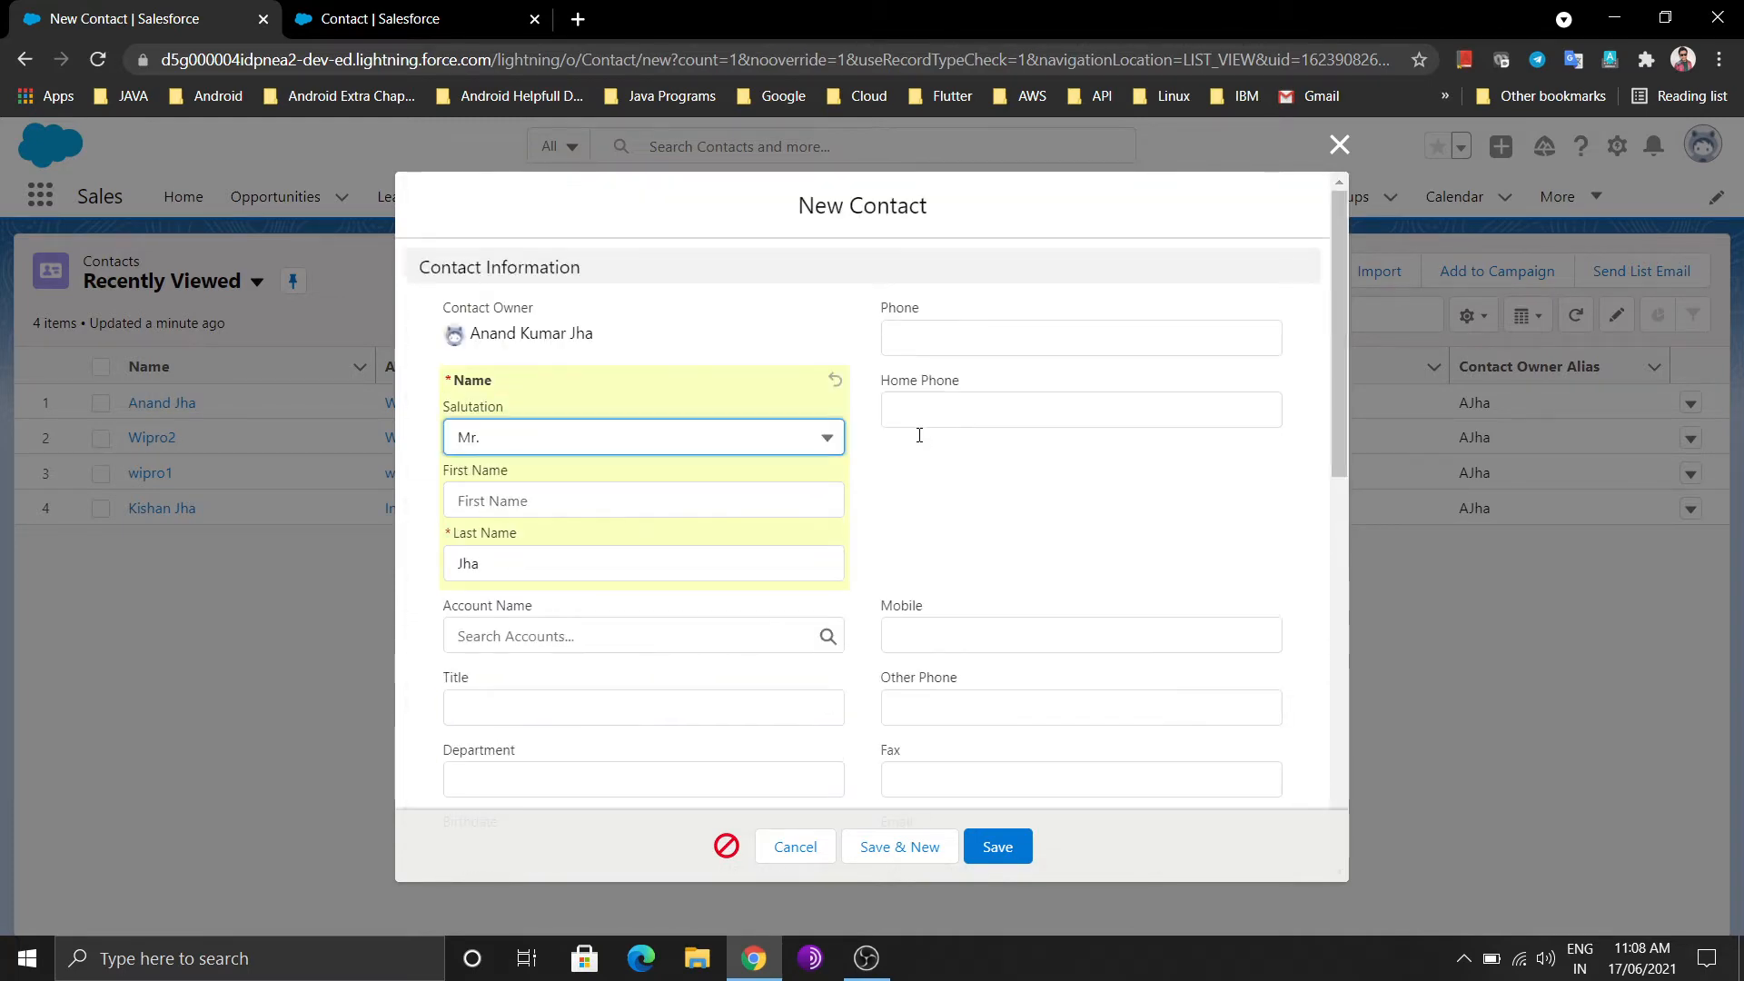
left_click(992, 845)
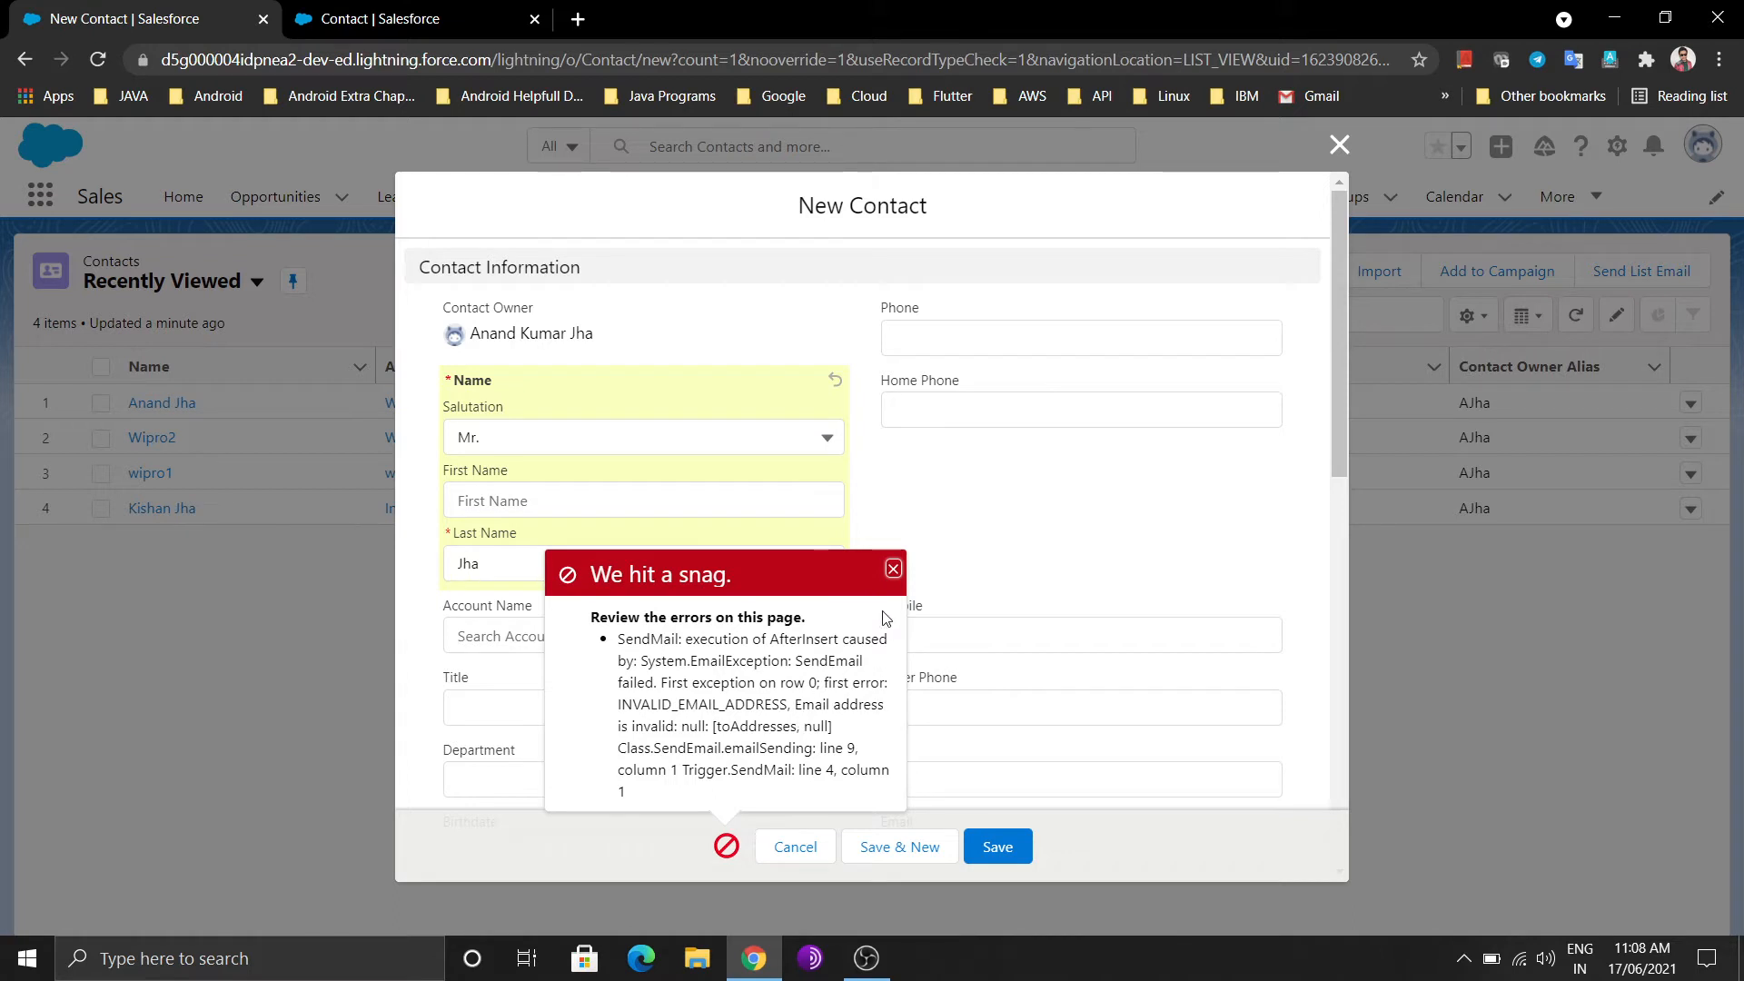
left_click(893, 568)
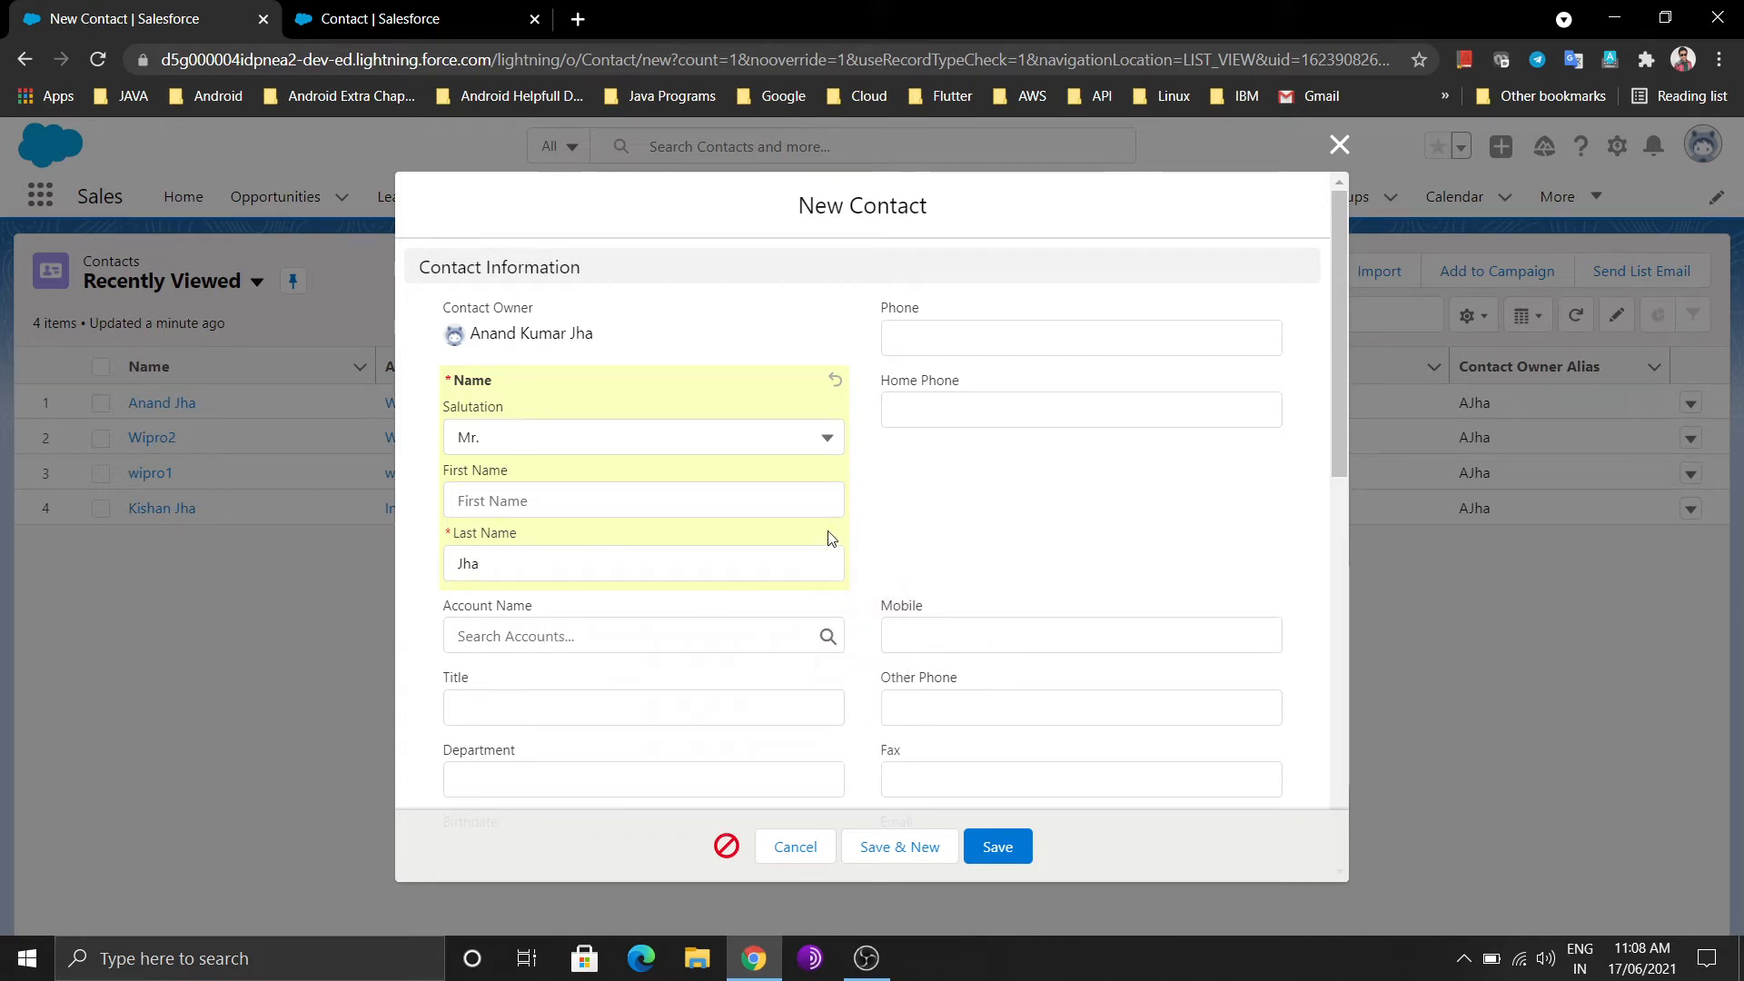
scroll(781, 538, "down", 1)
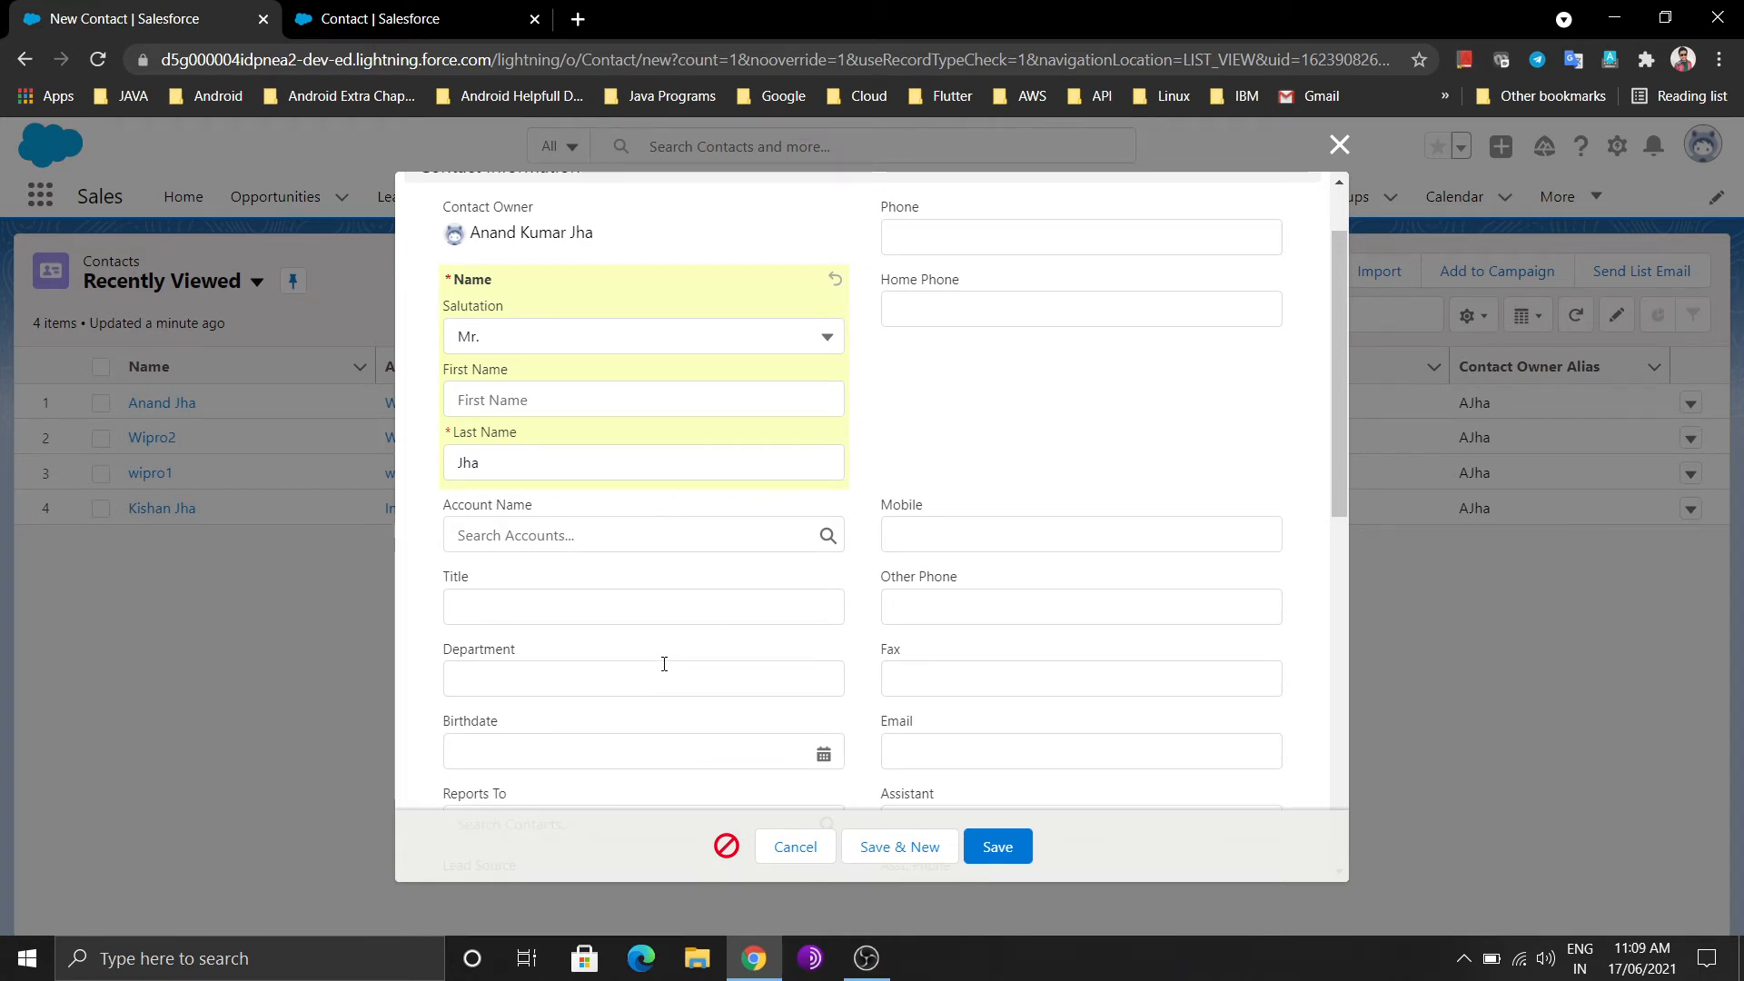
scroll(664, 664, "up", 1)
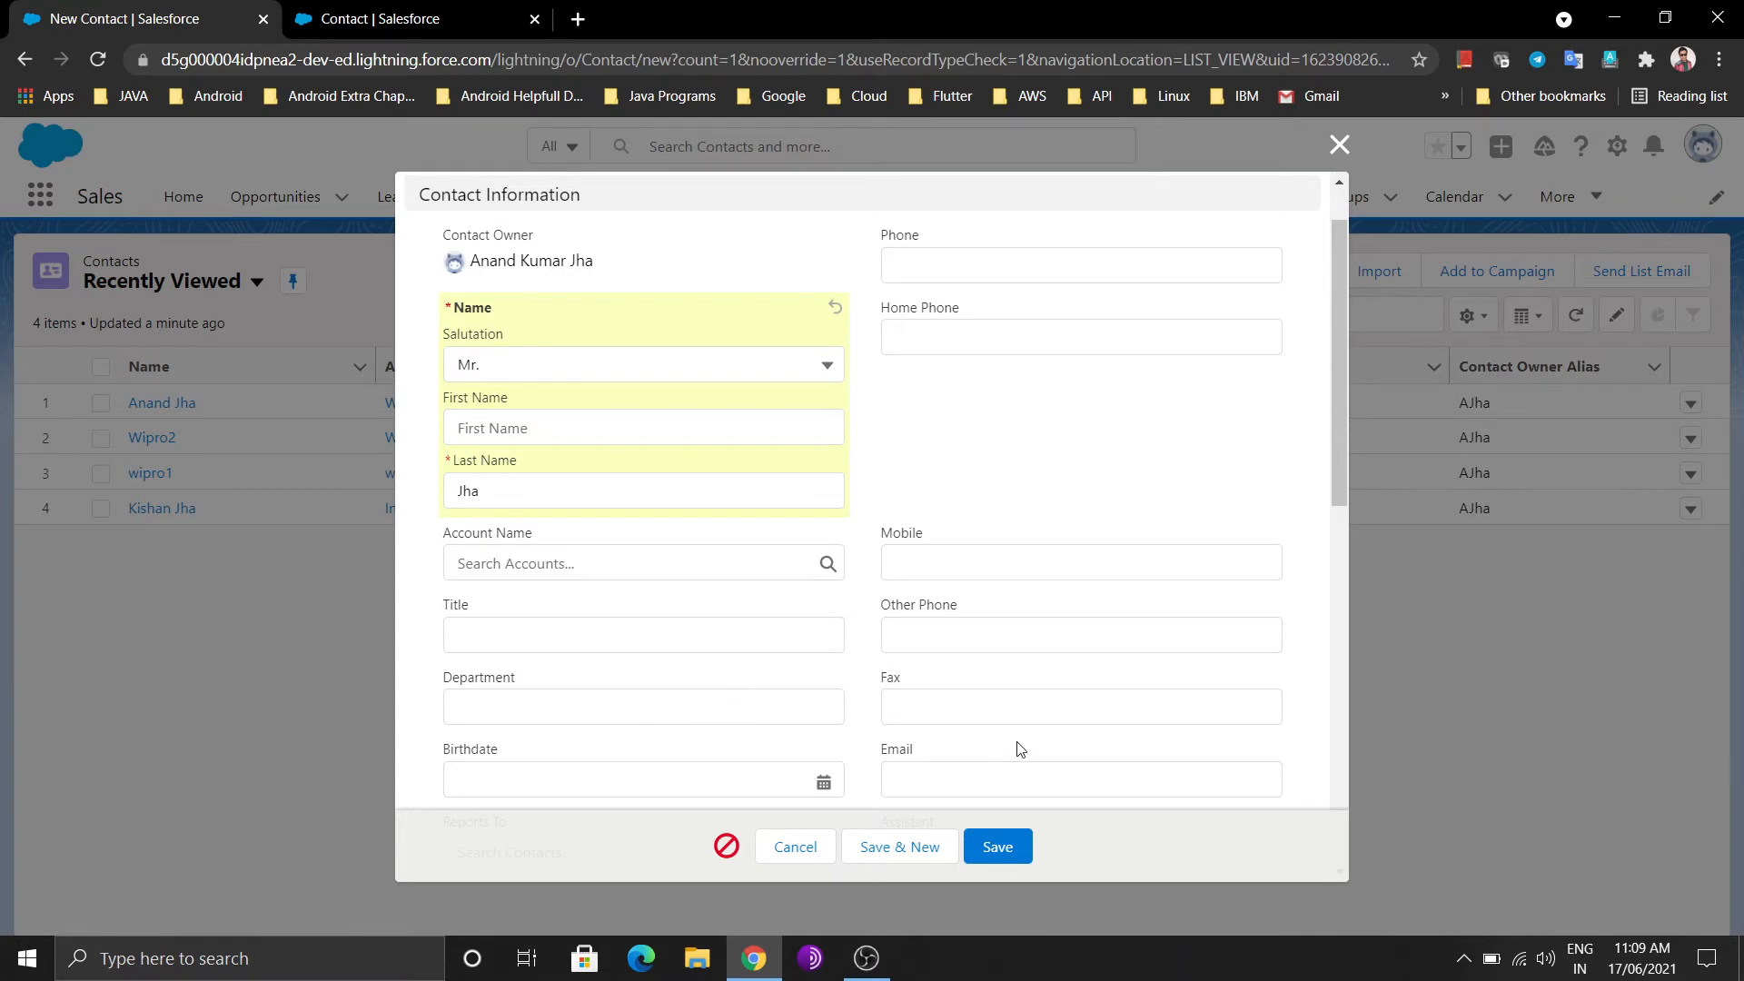
Fill in the contact's e-mail address and save the contact
left_click(1010, 776)
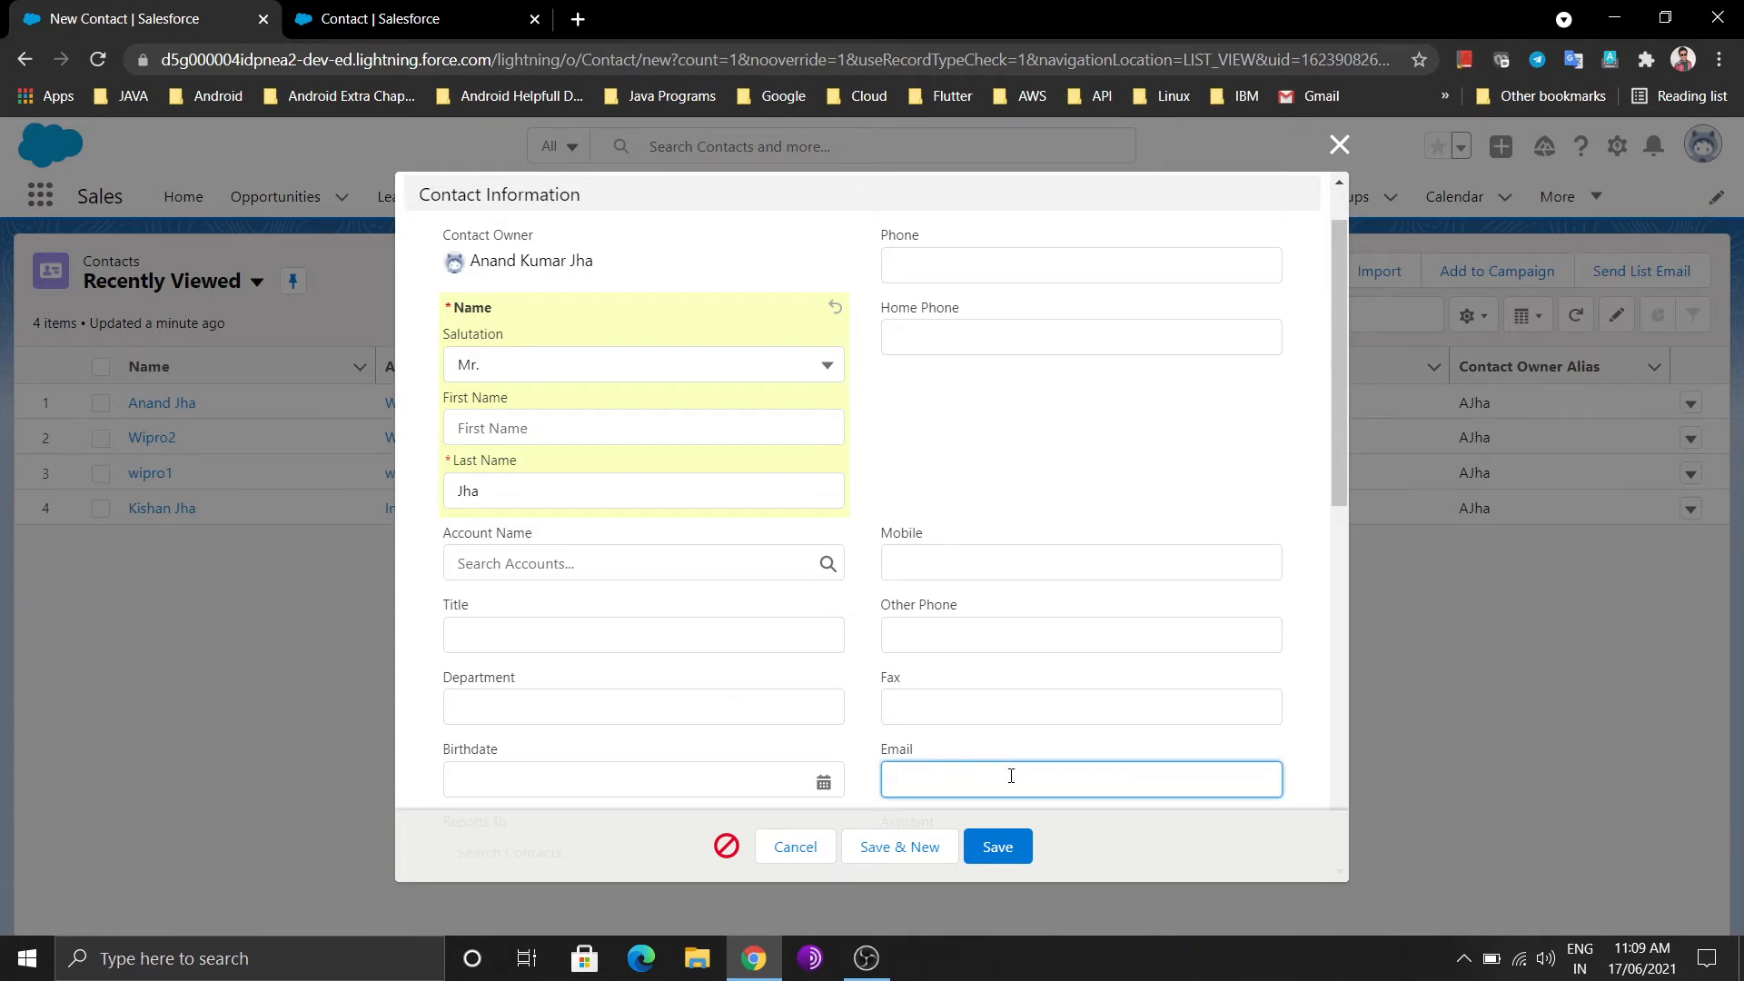
left_click(1014, 854)
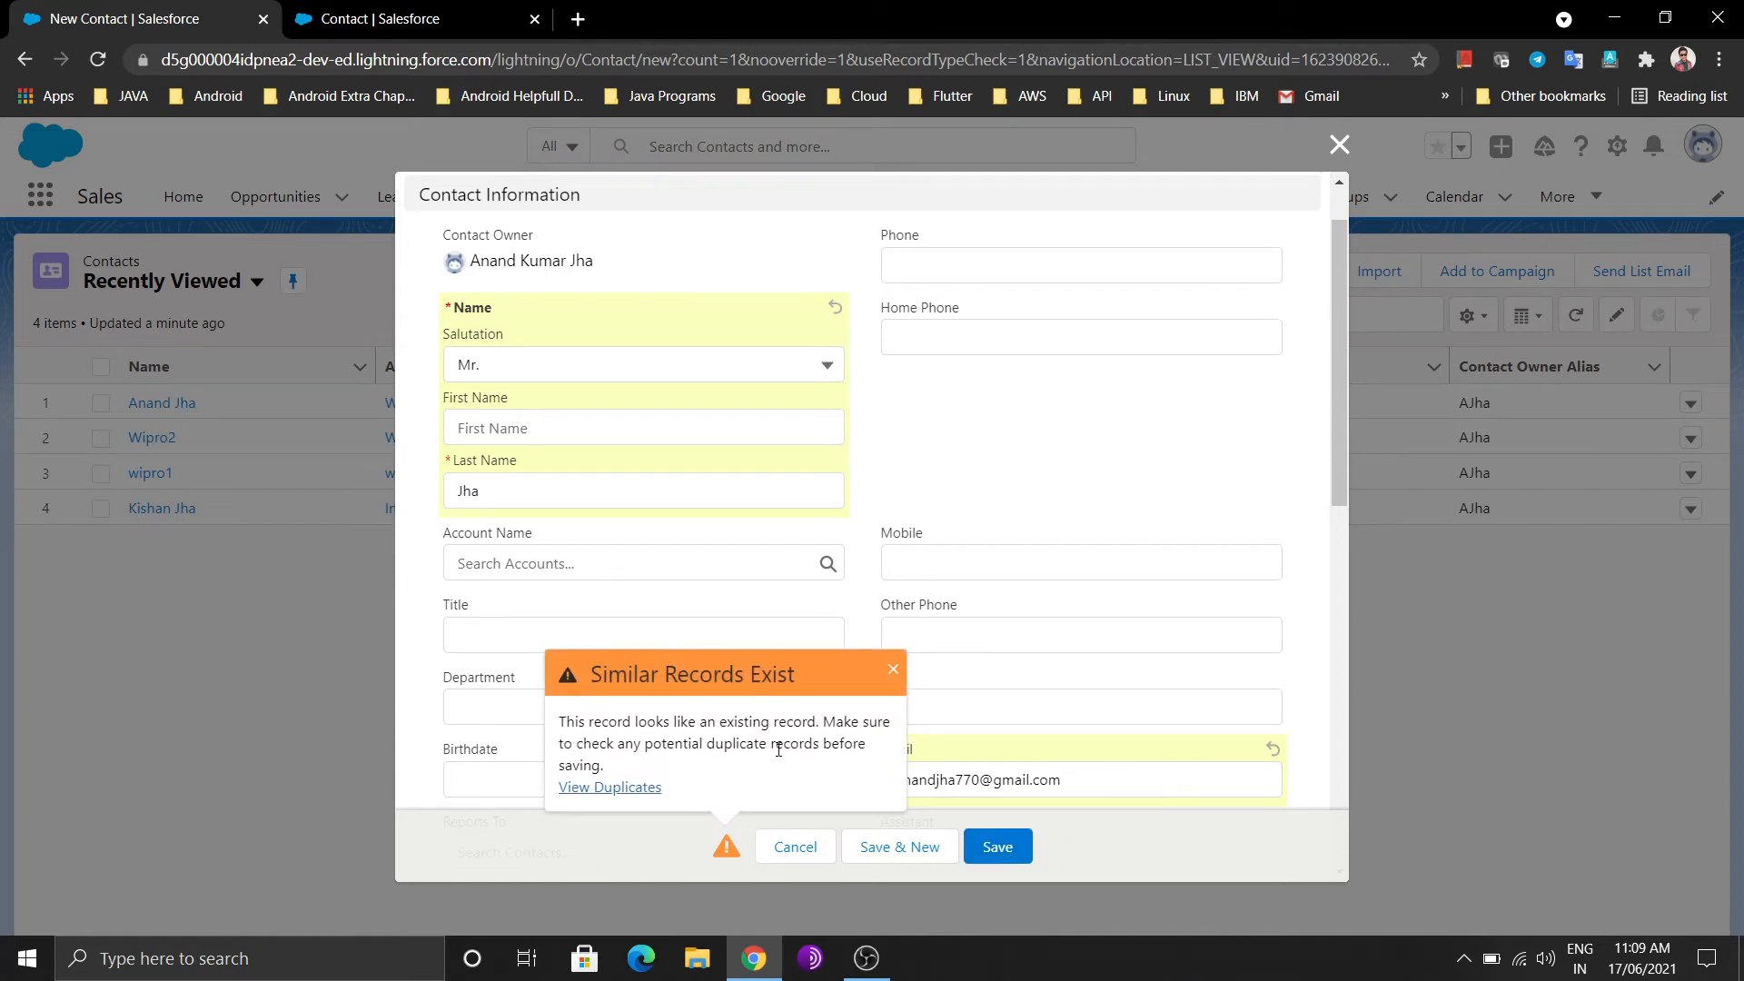
Inspect the matching existing contact in View Duplicates, then close it
left_click(622, 785)
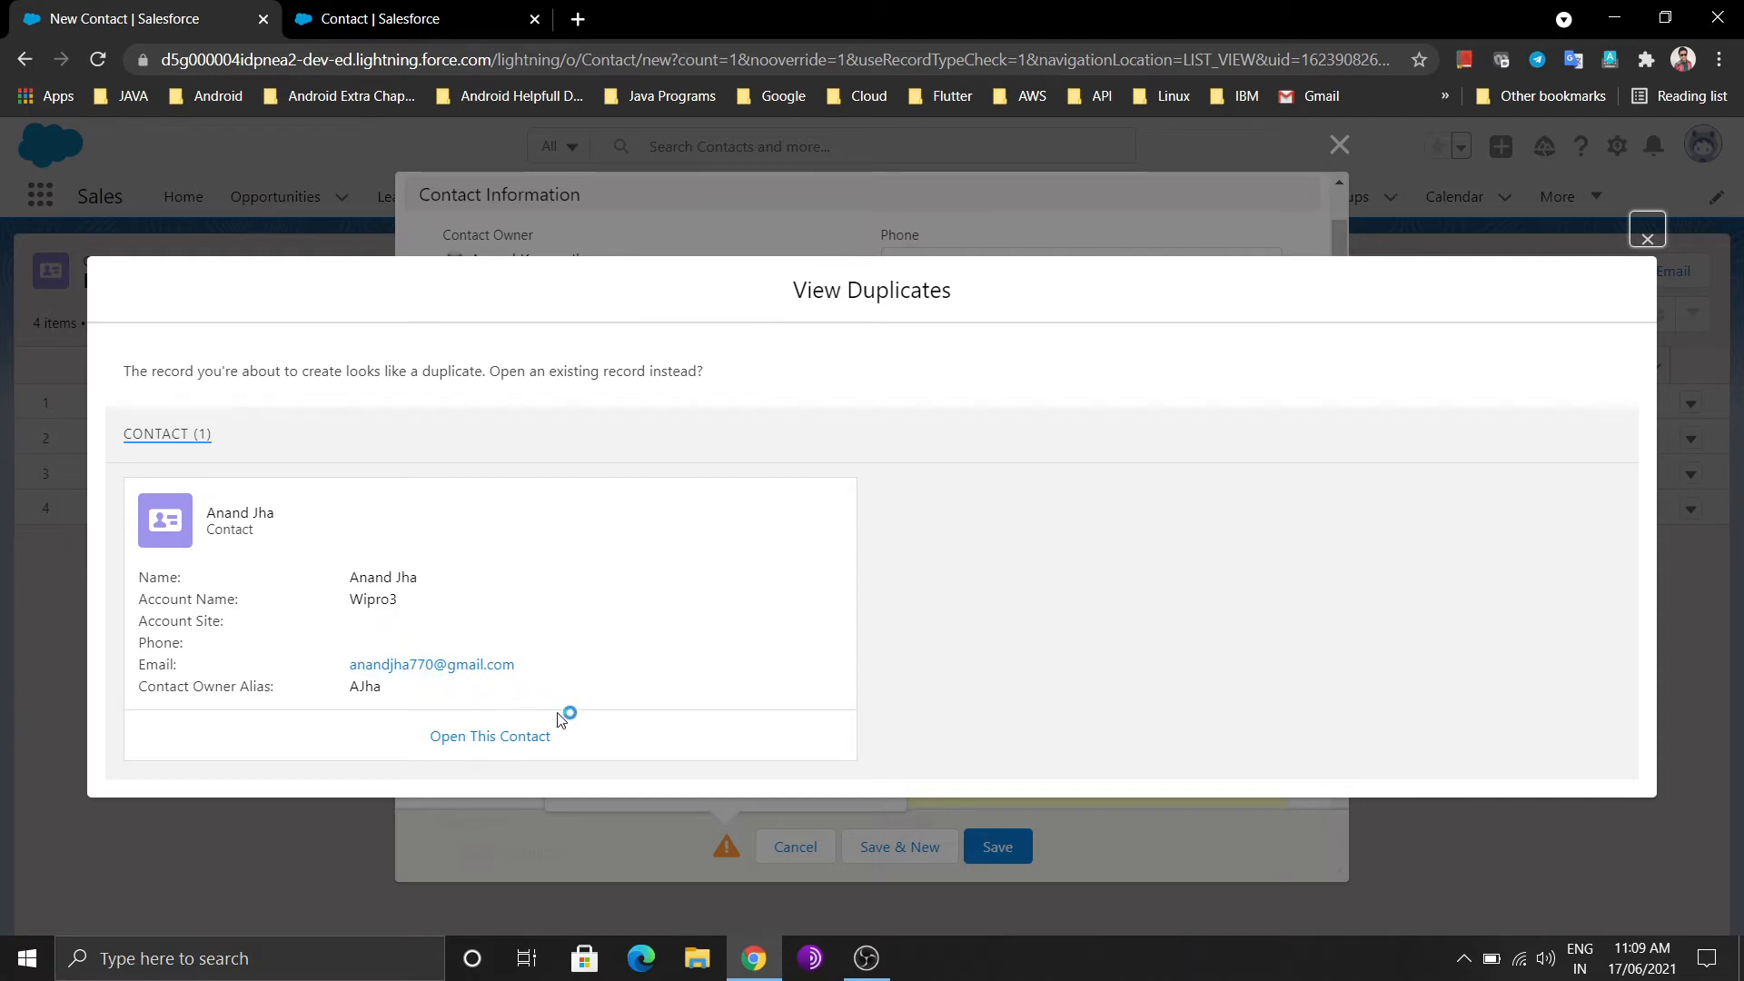
left_click(1647, 236)
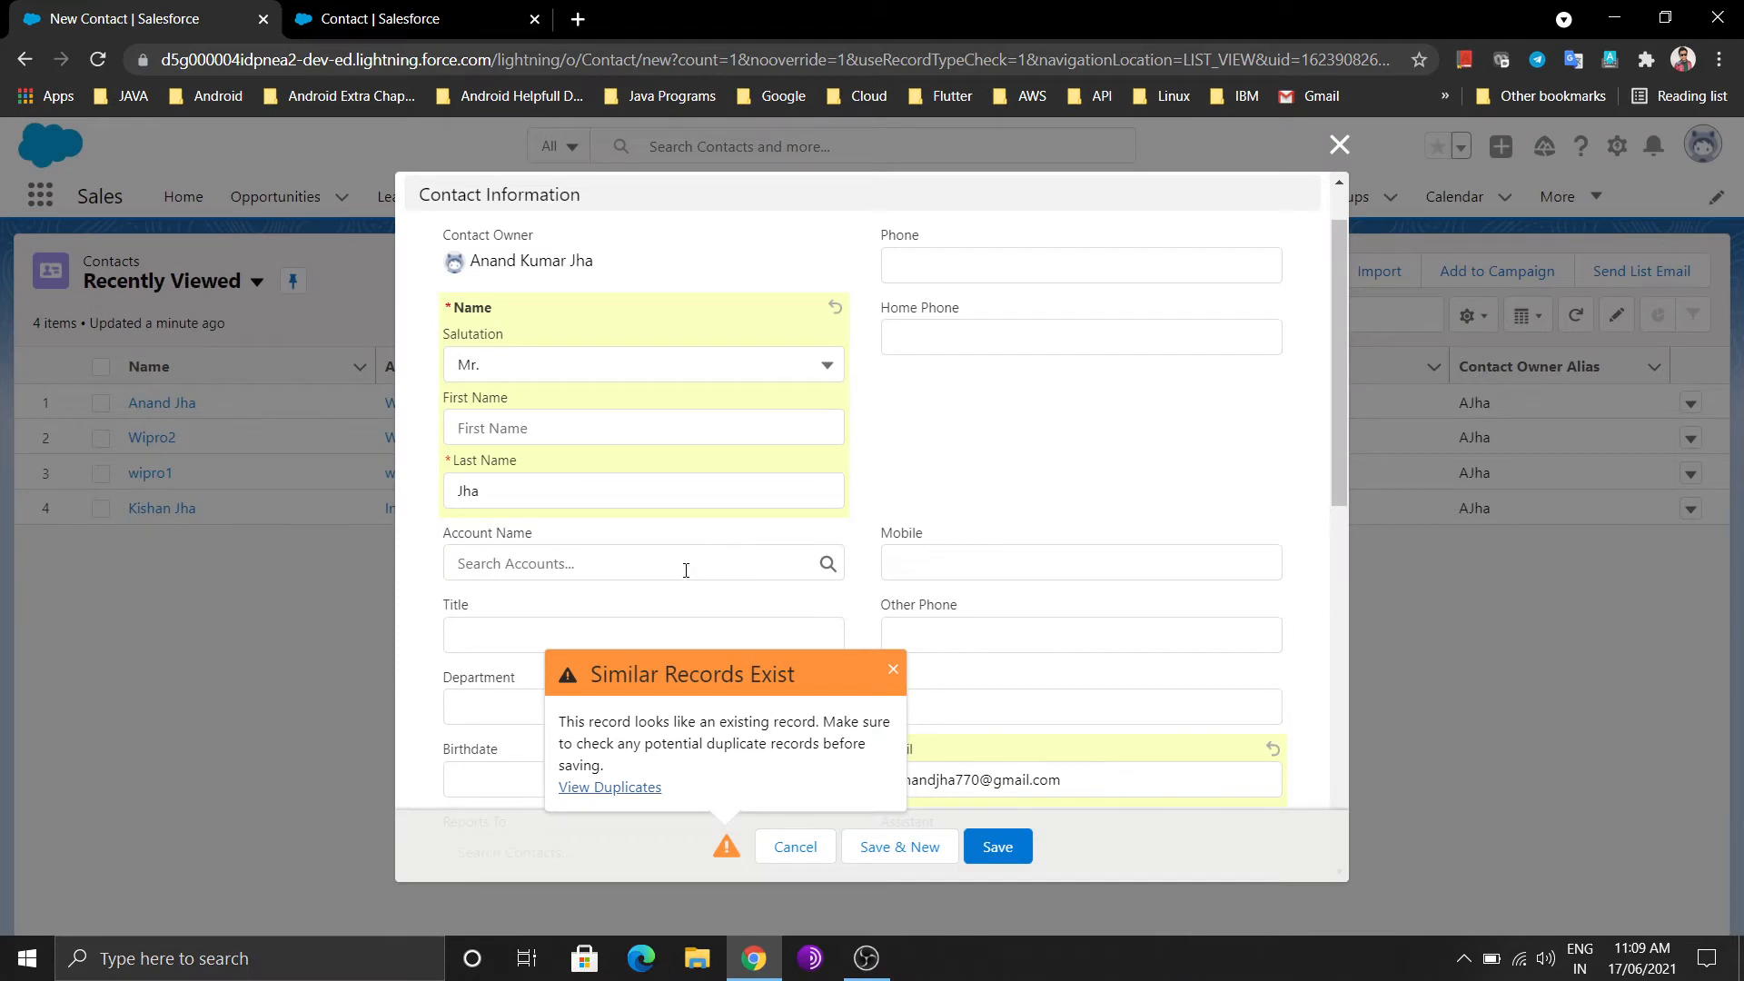
scroll(686, 570, "down", 5)
Replace the contact's Wipro2 account with Almamate from Recent Accounts
left_click(674, 599)
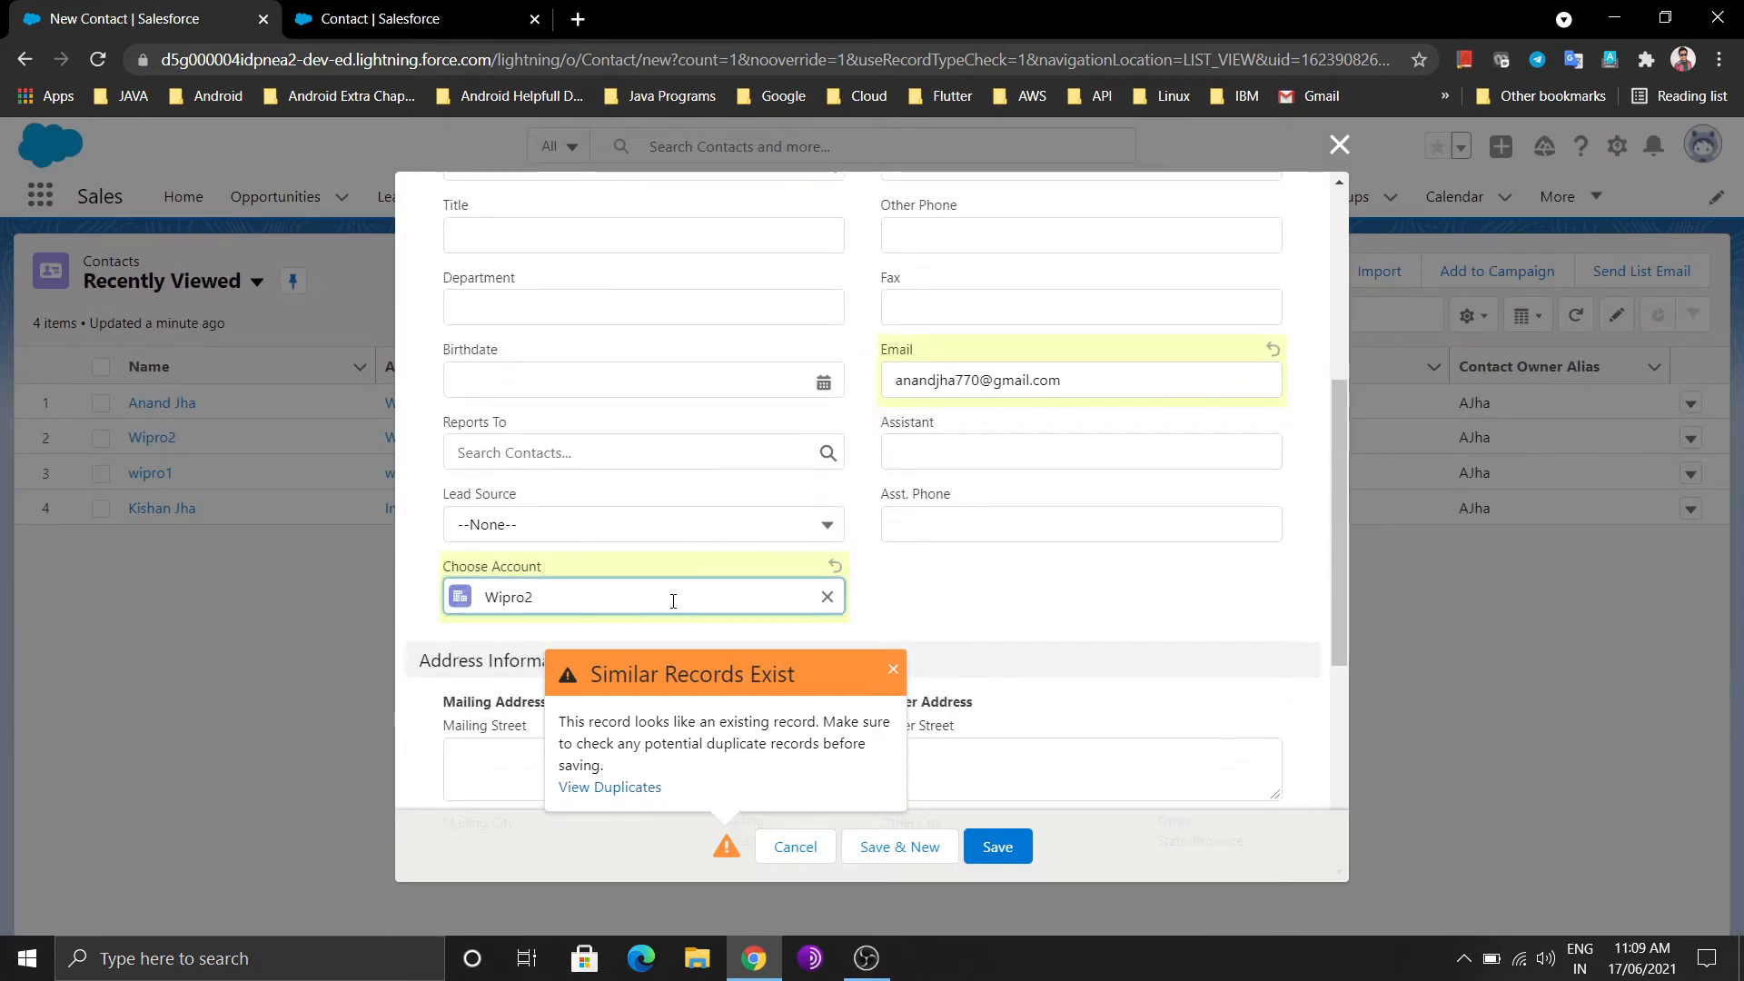
left_click(827, 597)
scroll(654, 613, "down", 5)
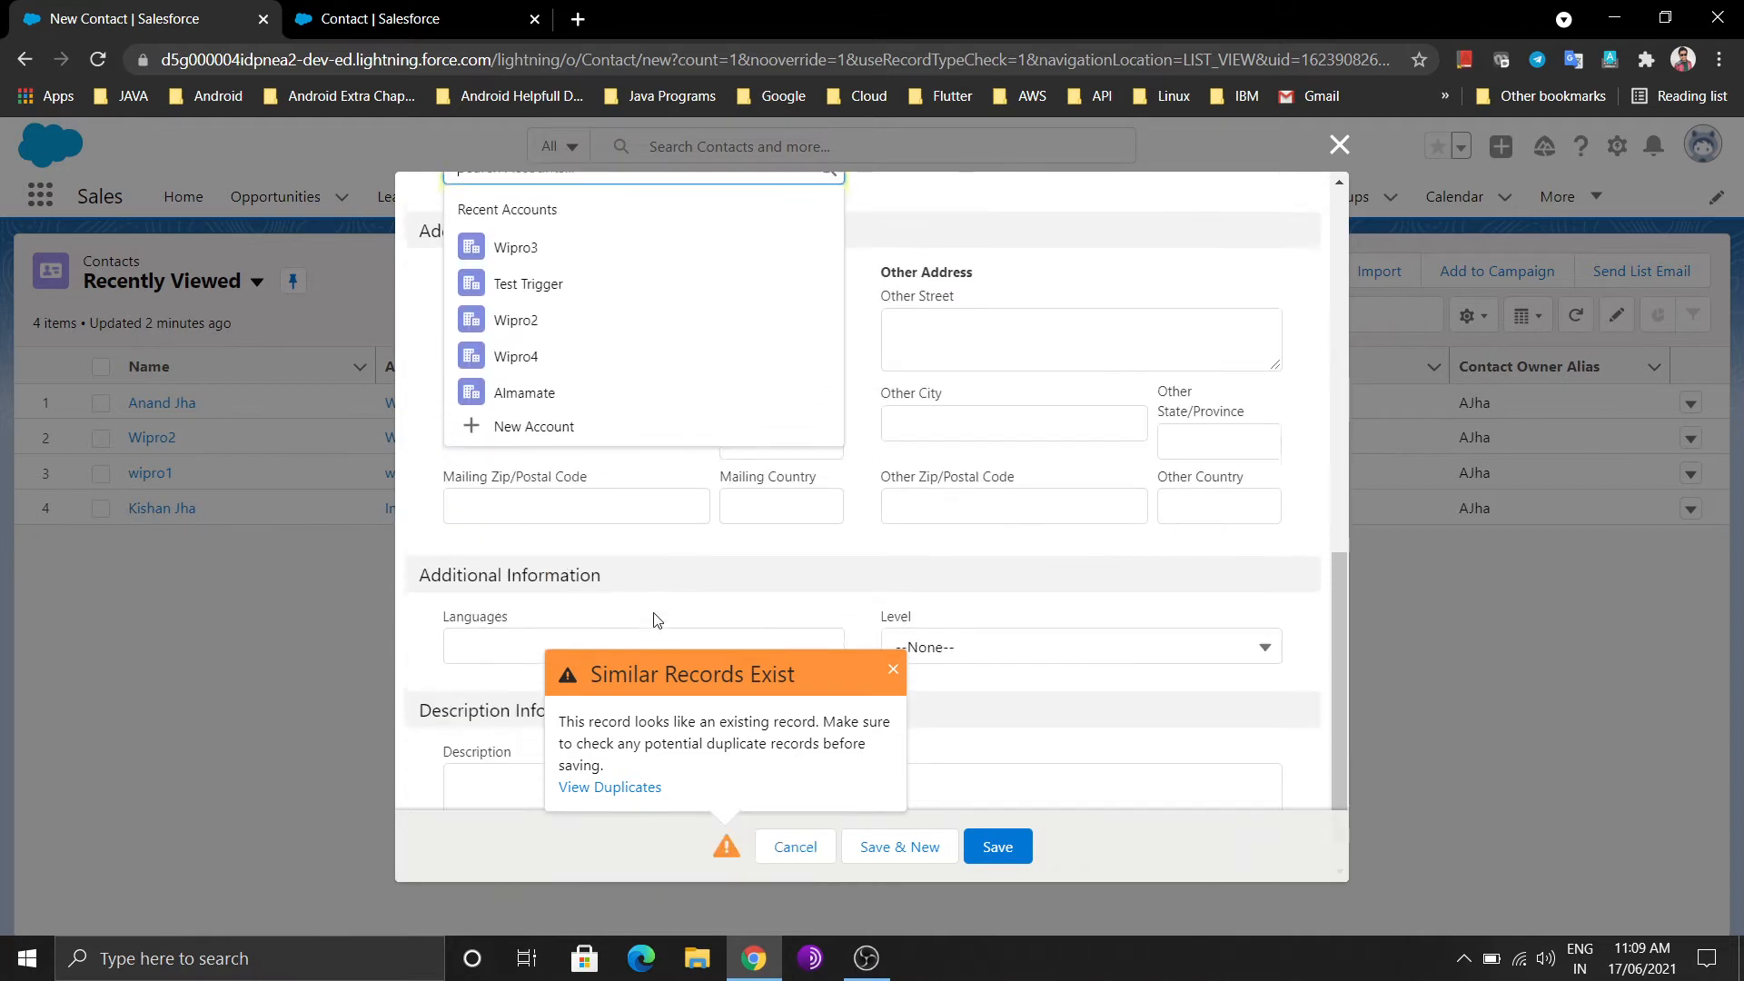
left_click(588, 390)
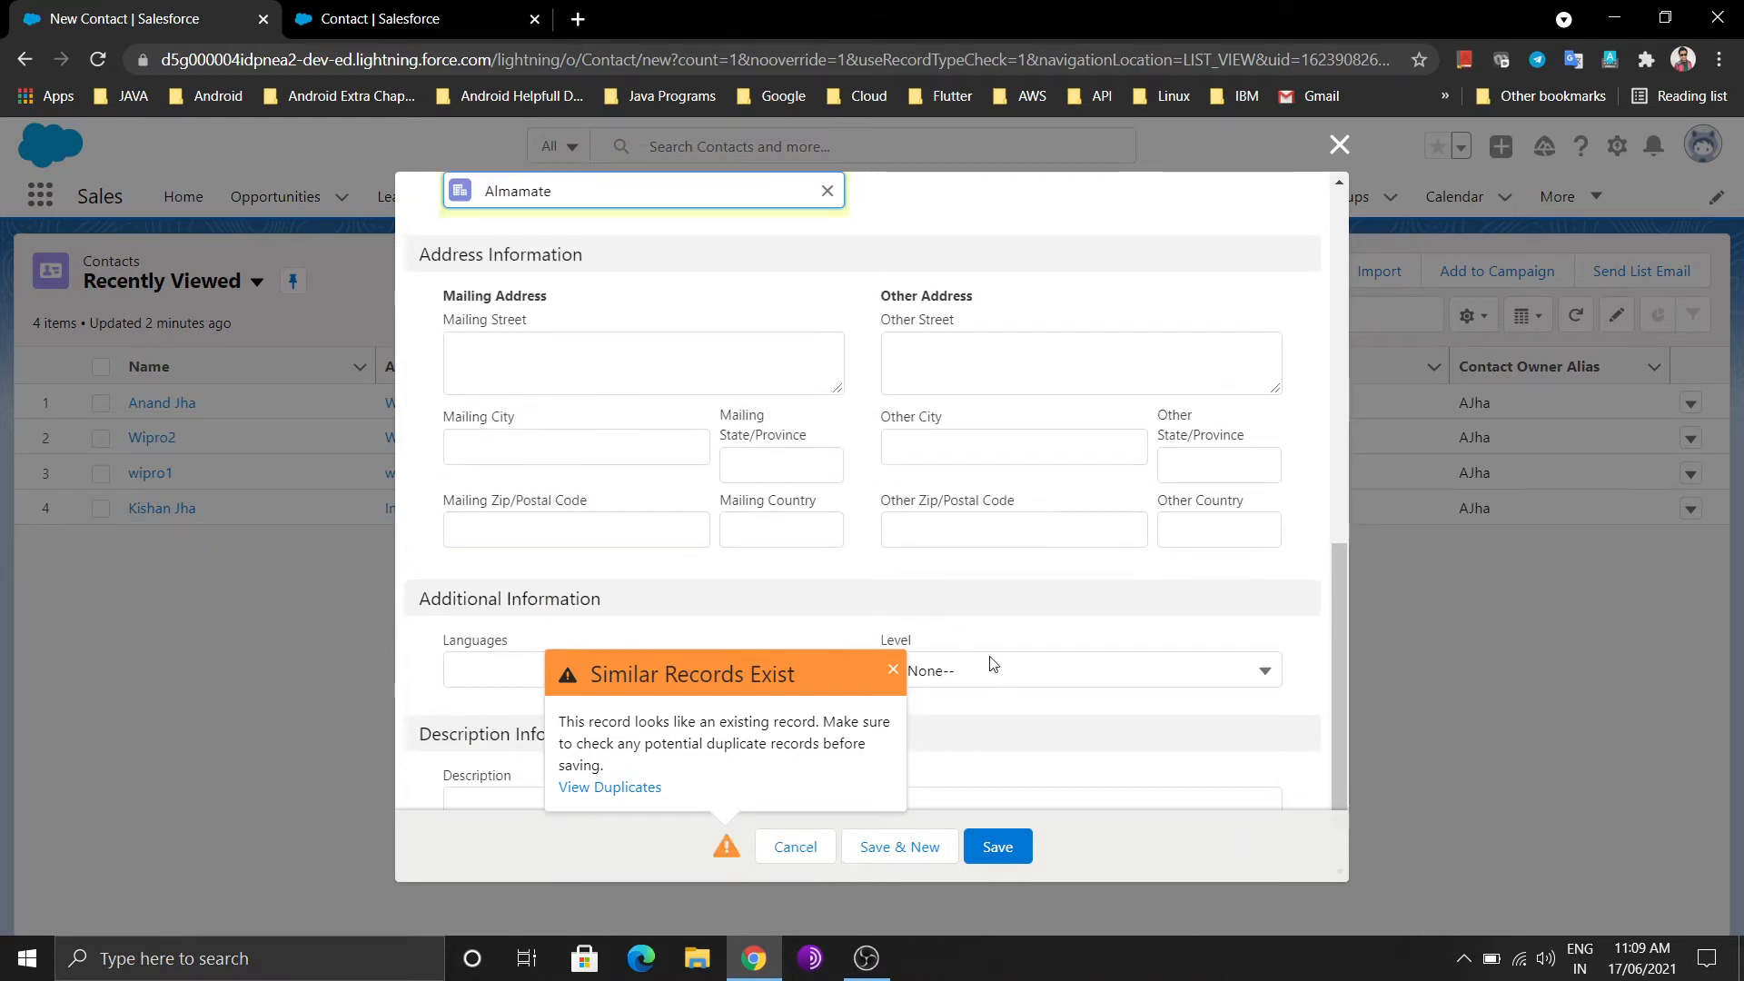
scroll(1067, 650, "down", 1)
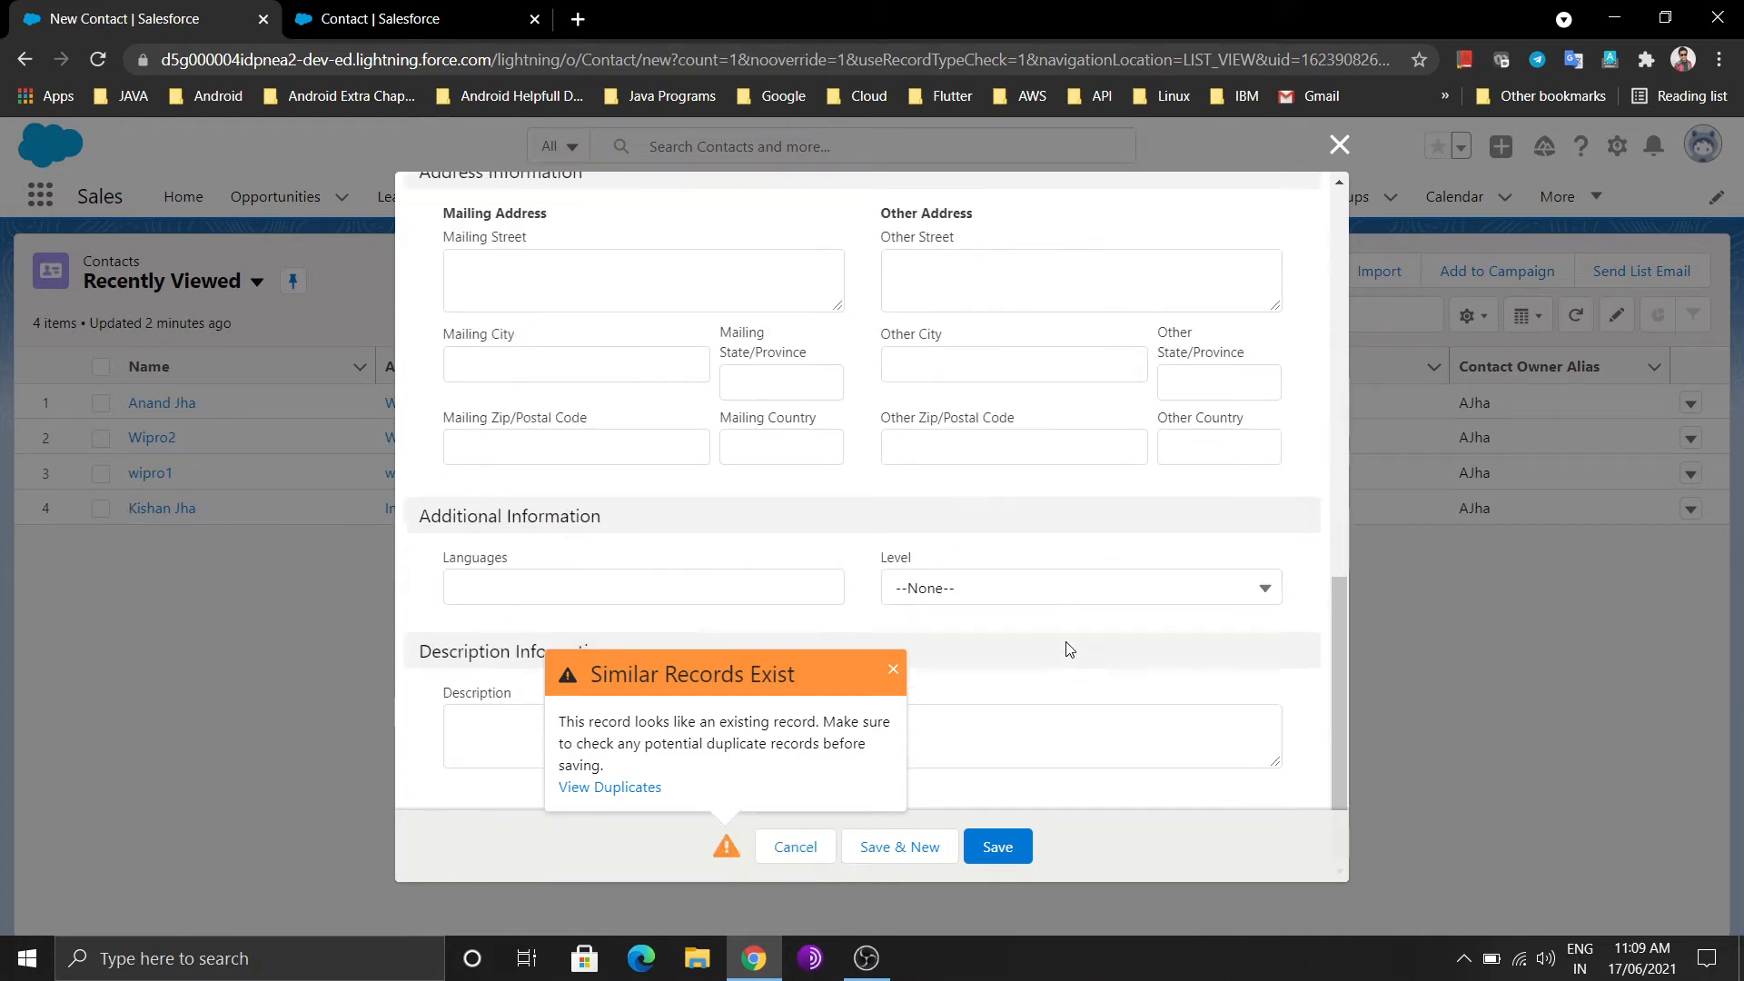
scroll(1068, 649, "up", 6)
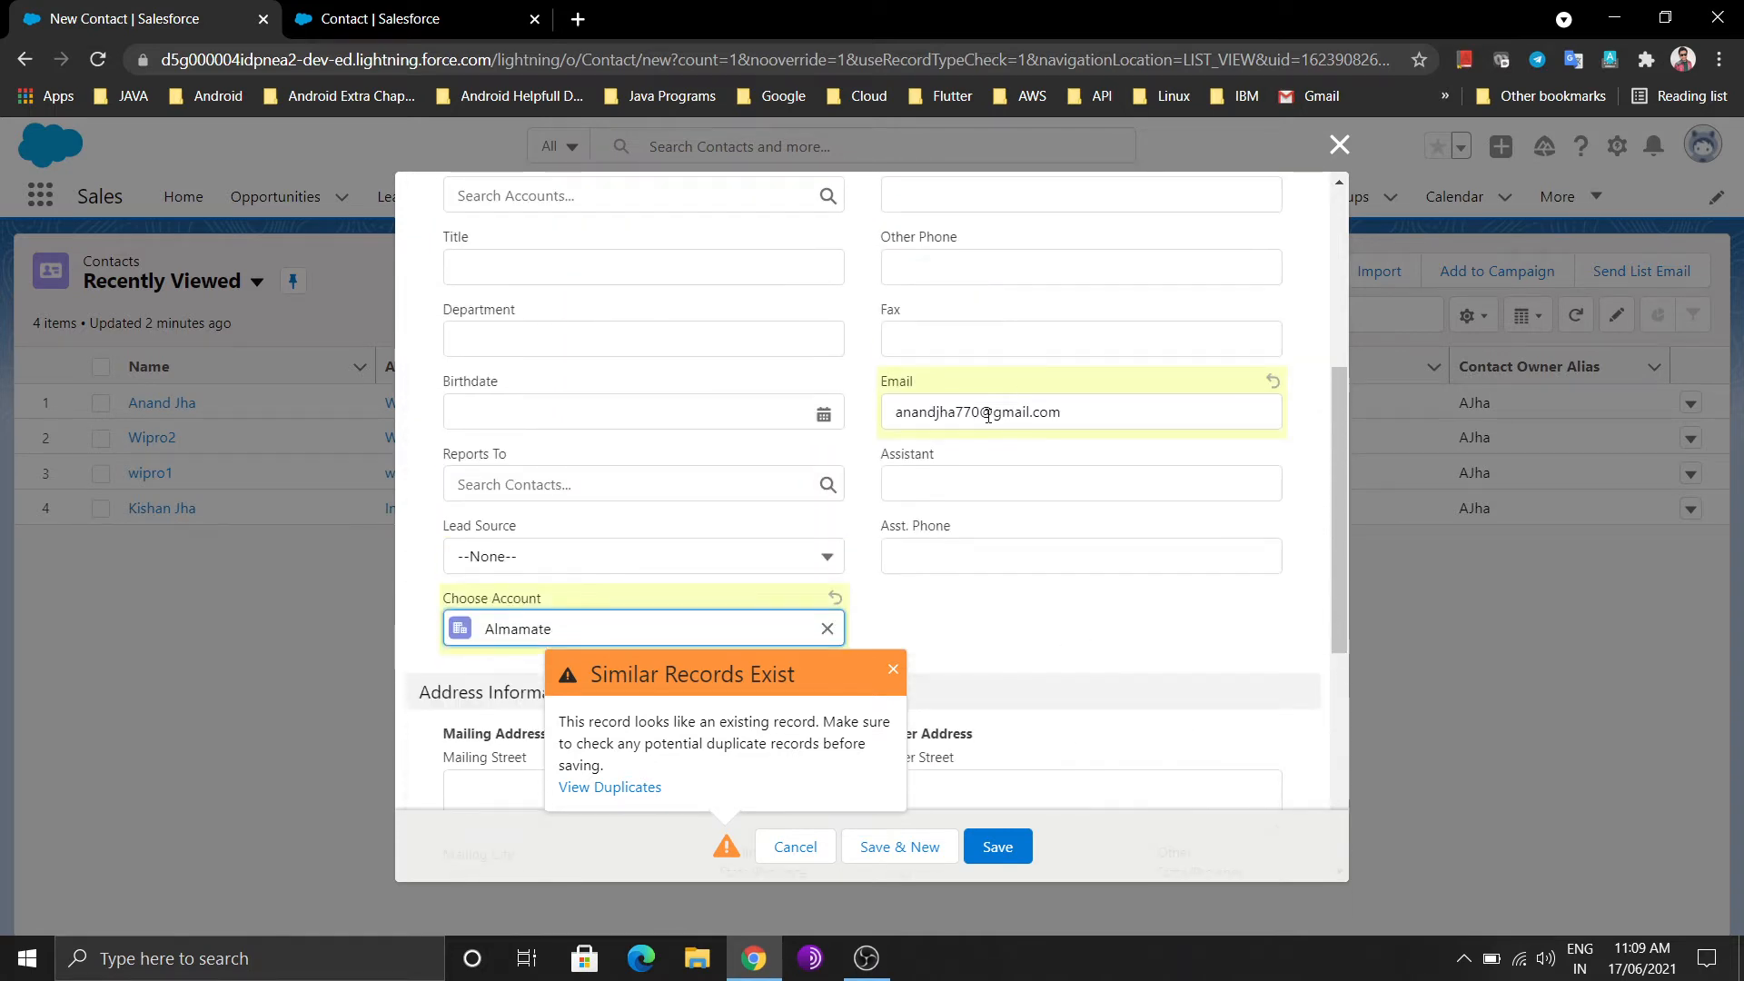
Edit the digits in the contact's e-mail address and save the contact
left_click(985, 413)
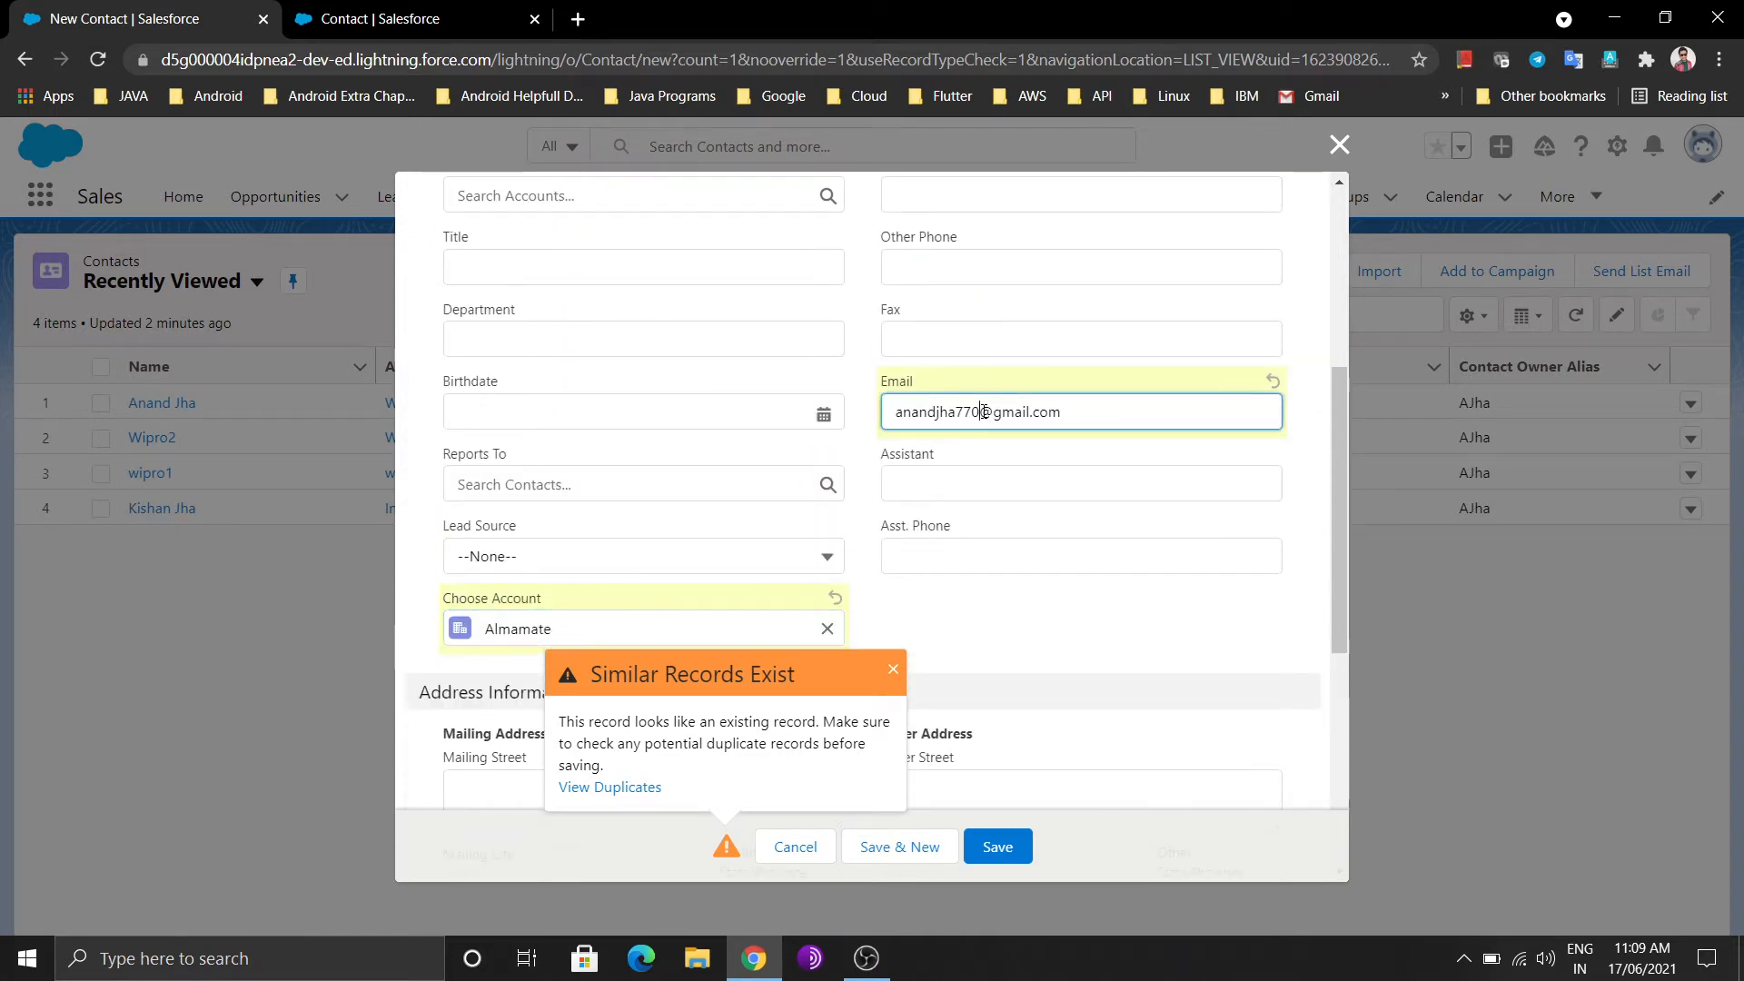
key("BackSpace")
key("BackSpace")
key("BackSpace")
type("984")
left_click(1005, 843)
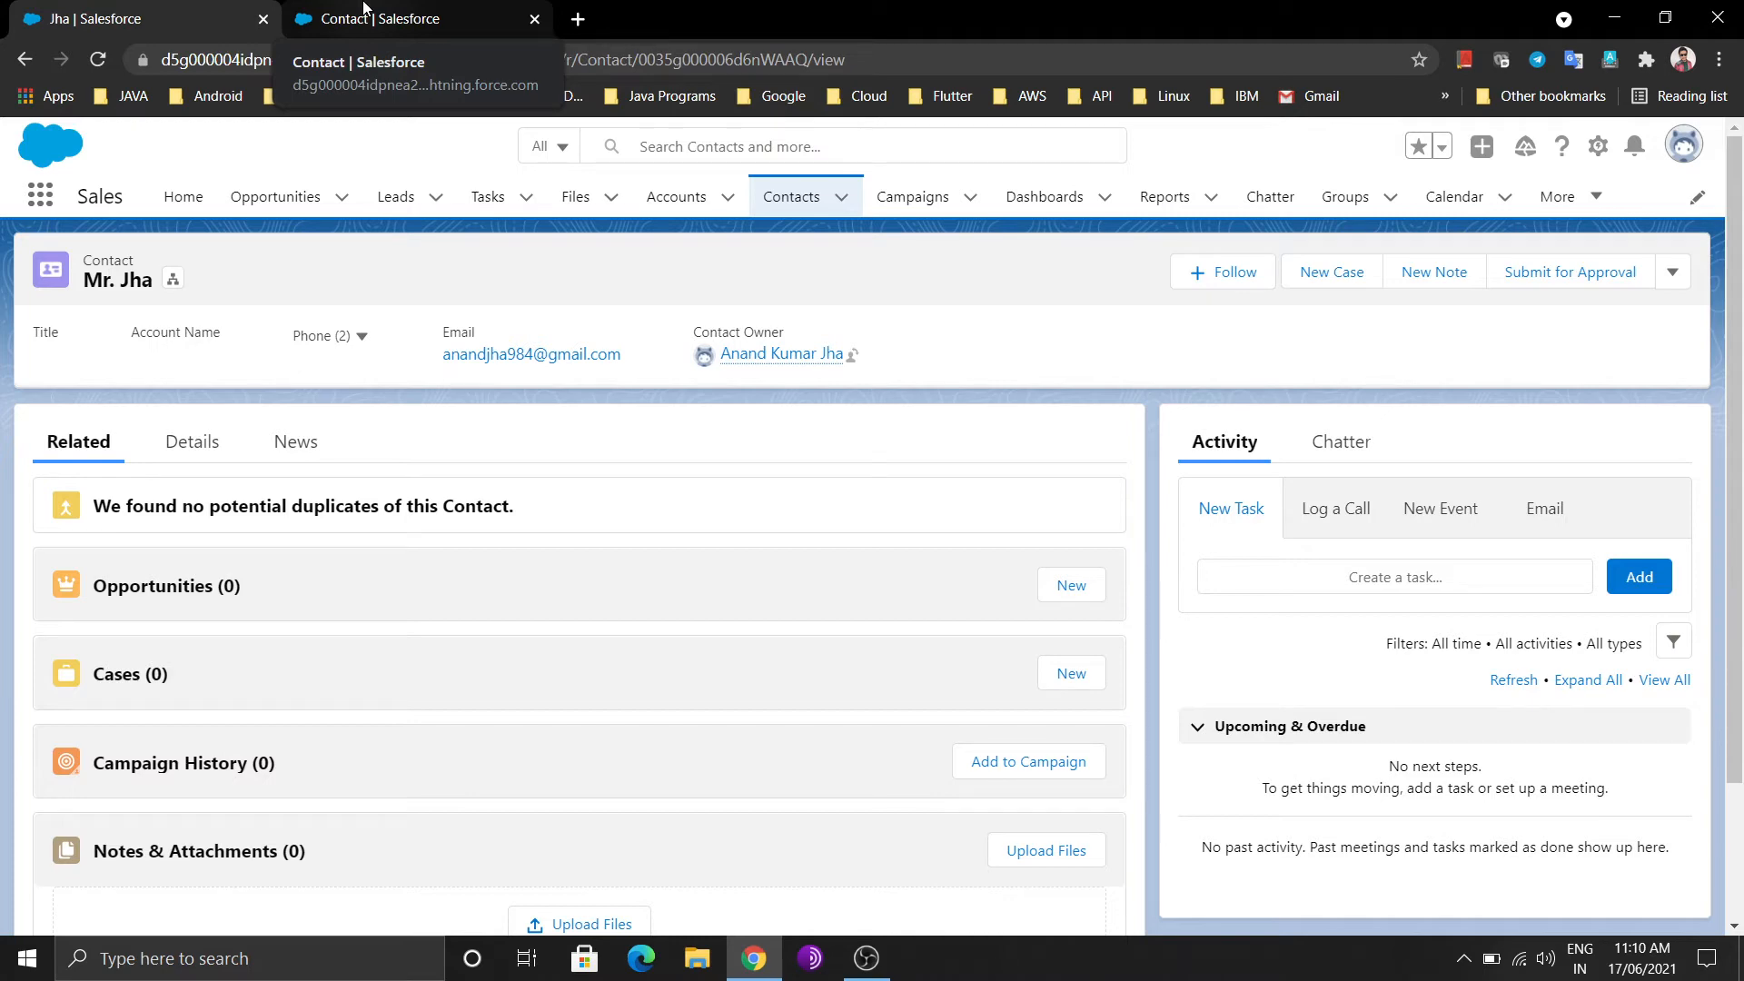
Search the App Launcher for 'AJ', open the AJH School app and show its Students1 list
left_click(364, 8)
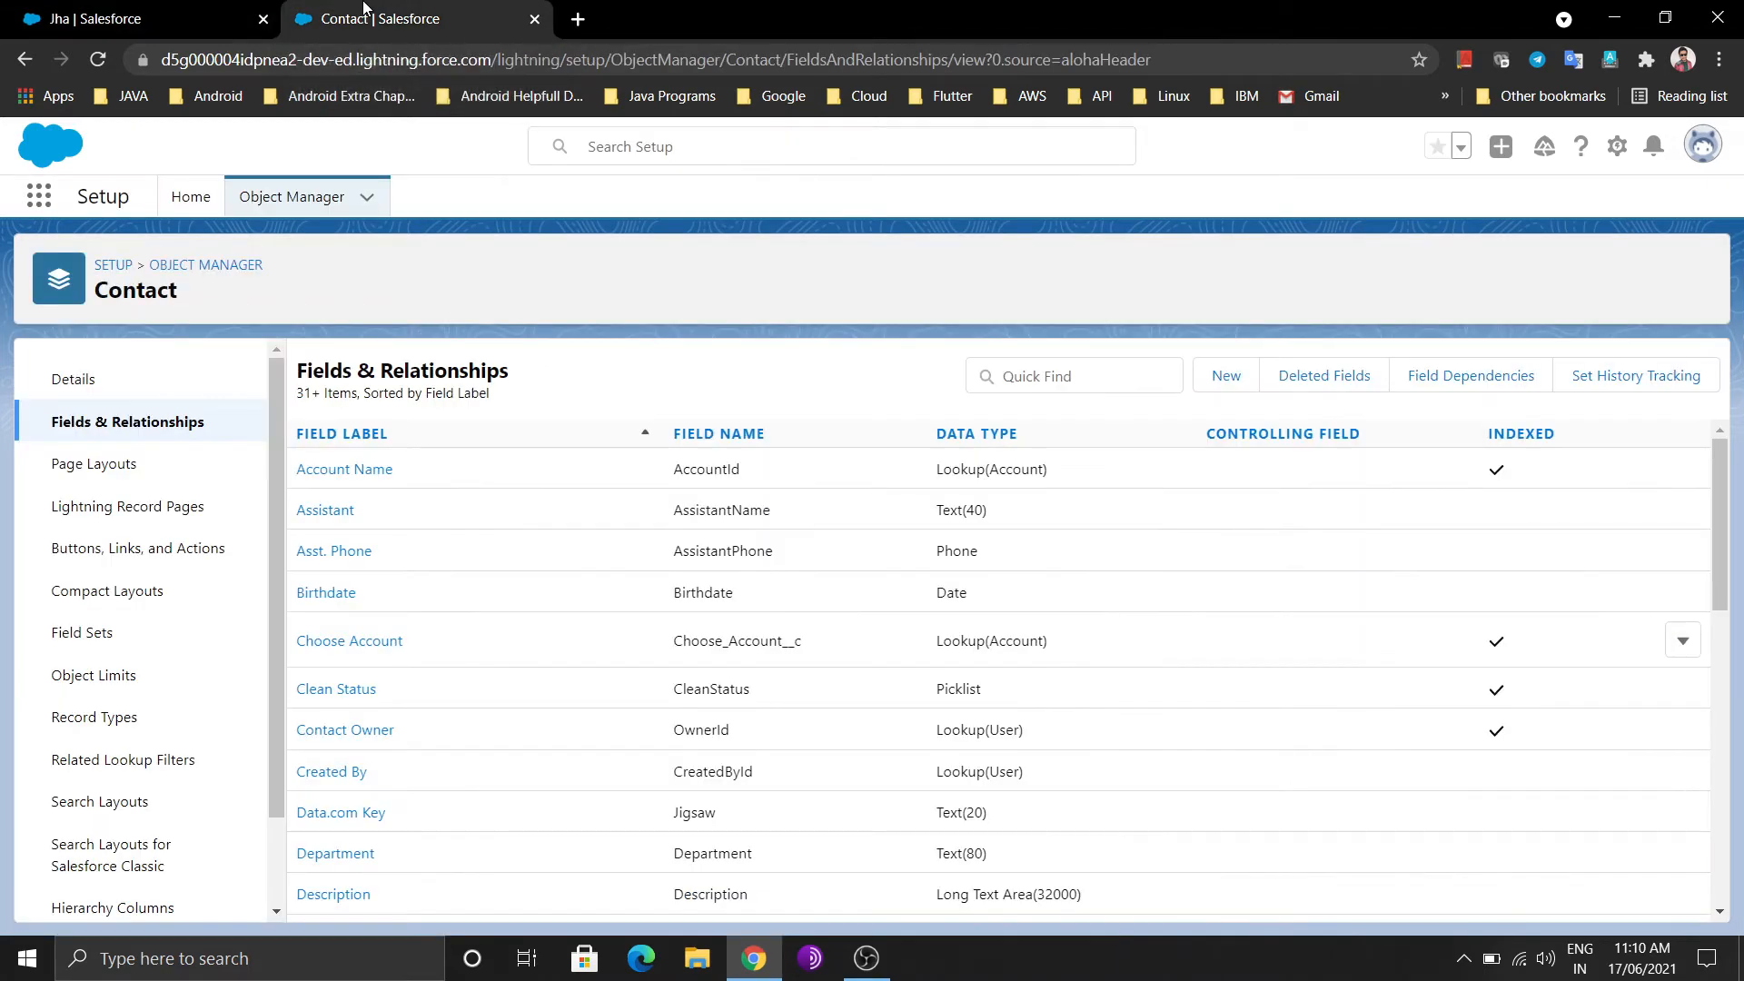
left_click(118, 9)
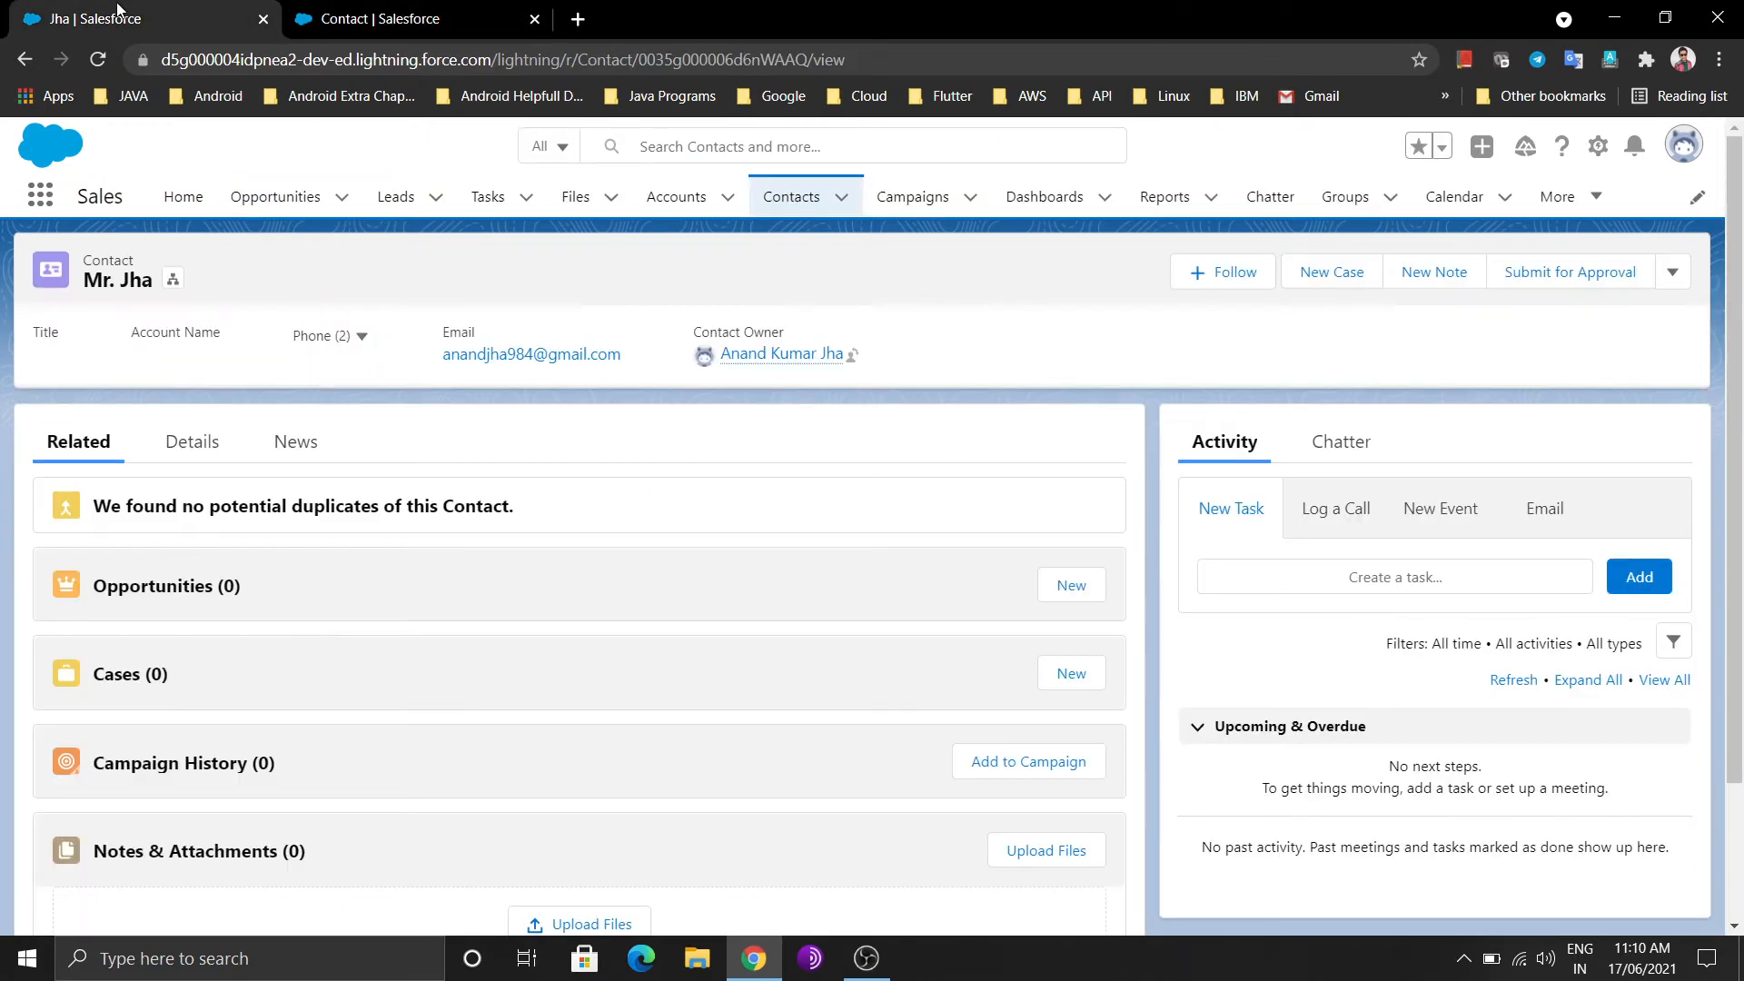
left_click(40, 203)
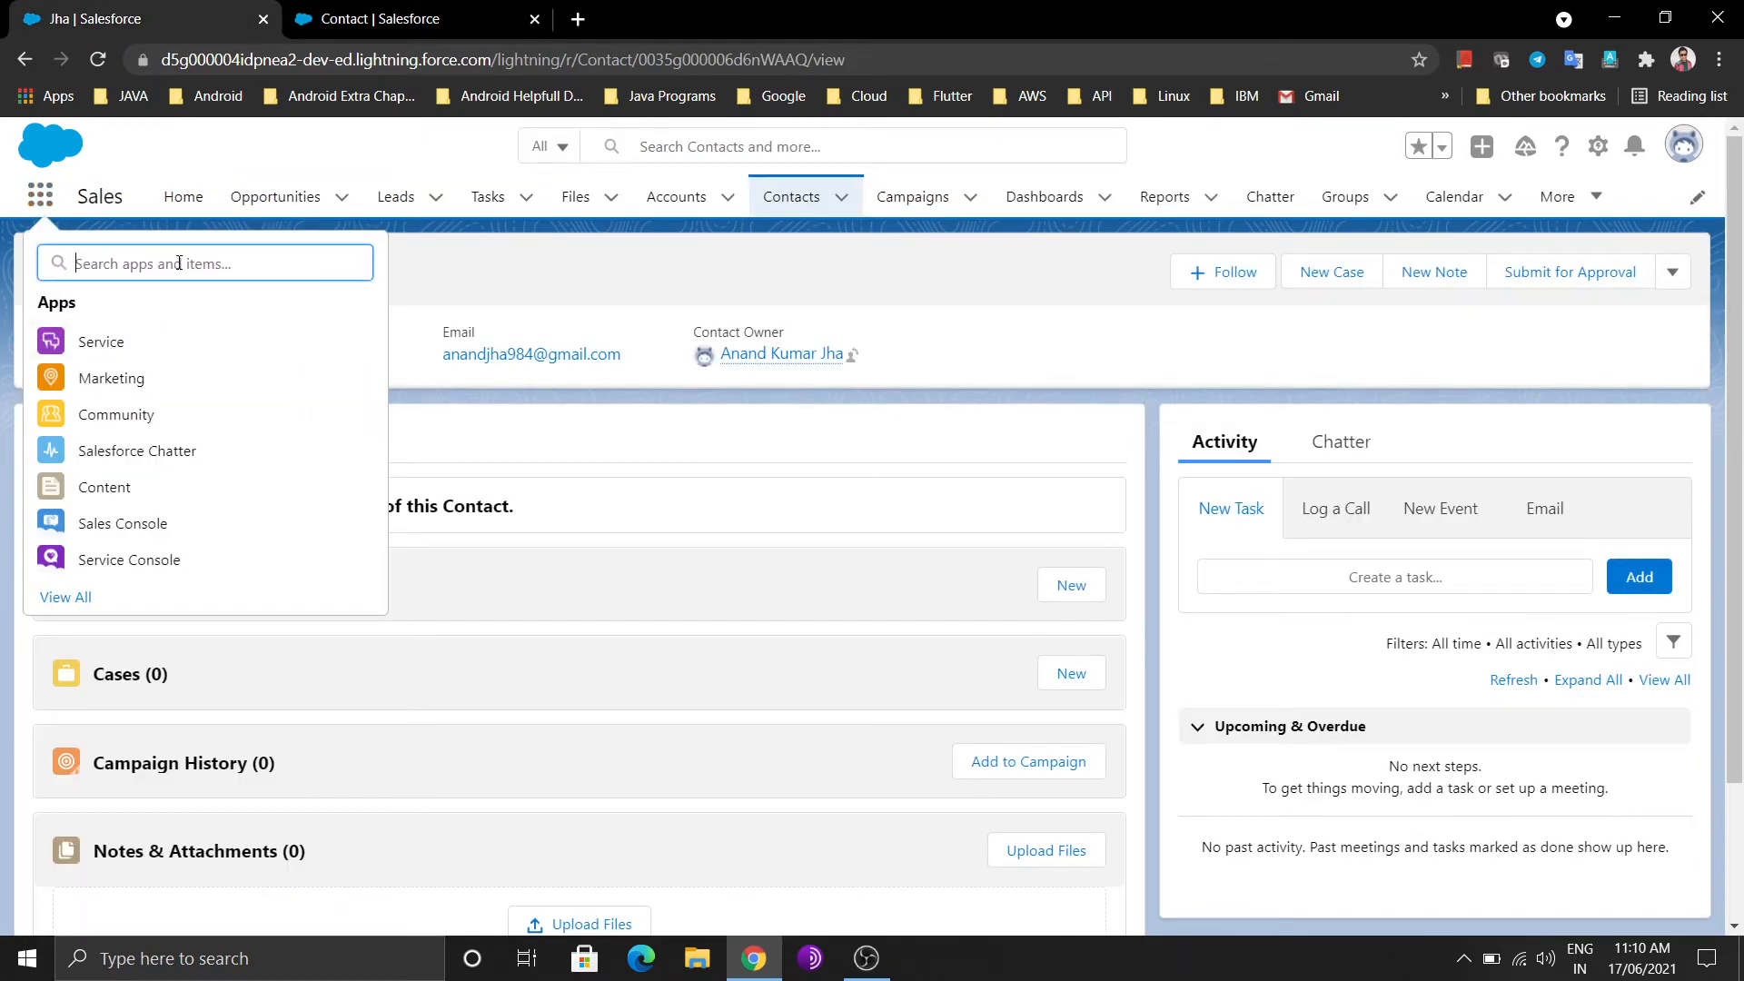
type("N")
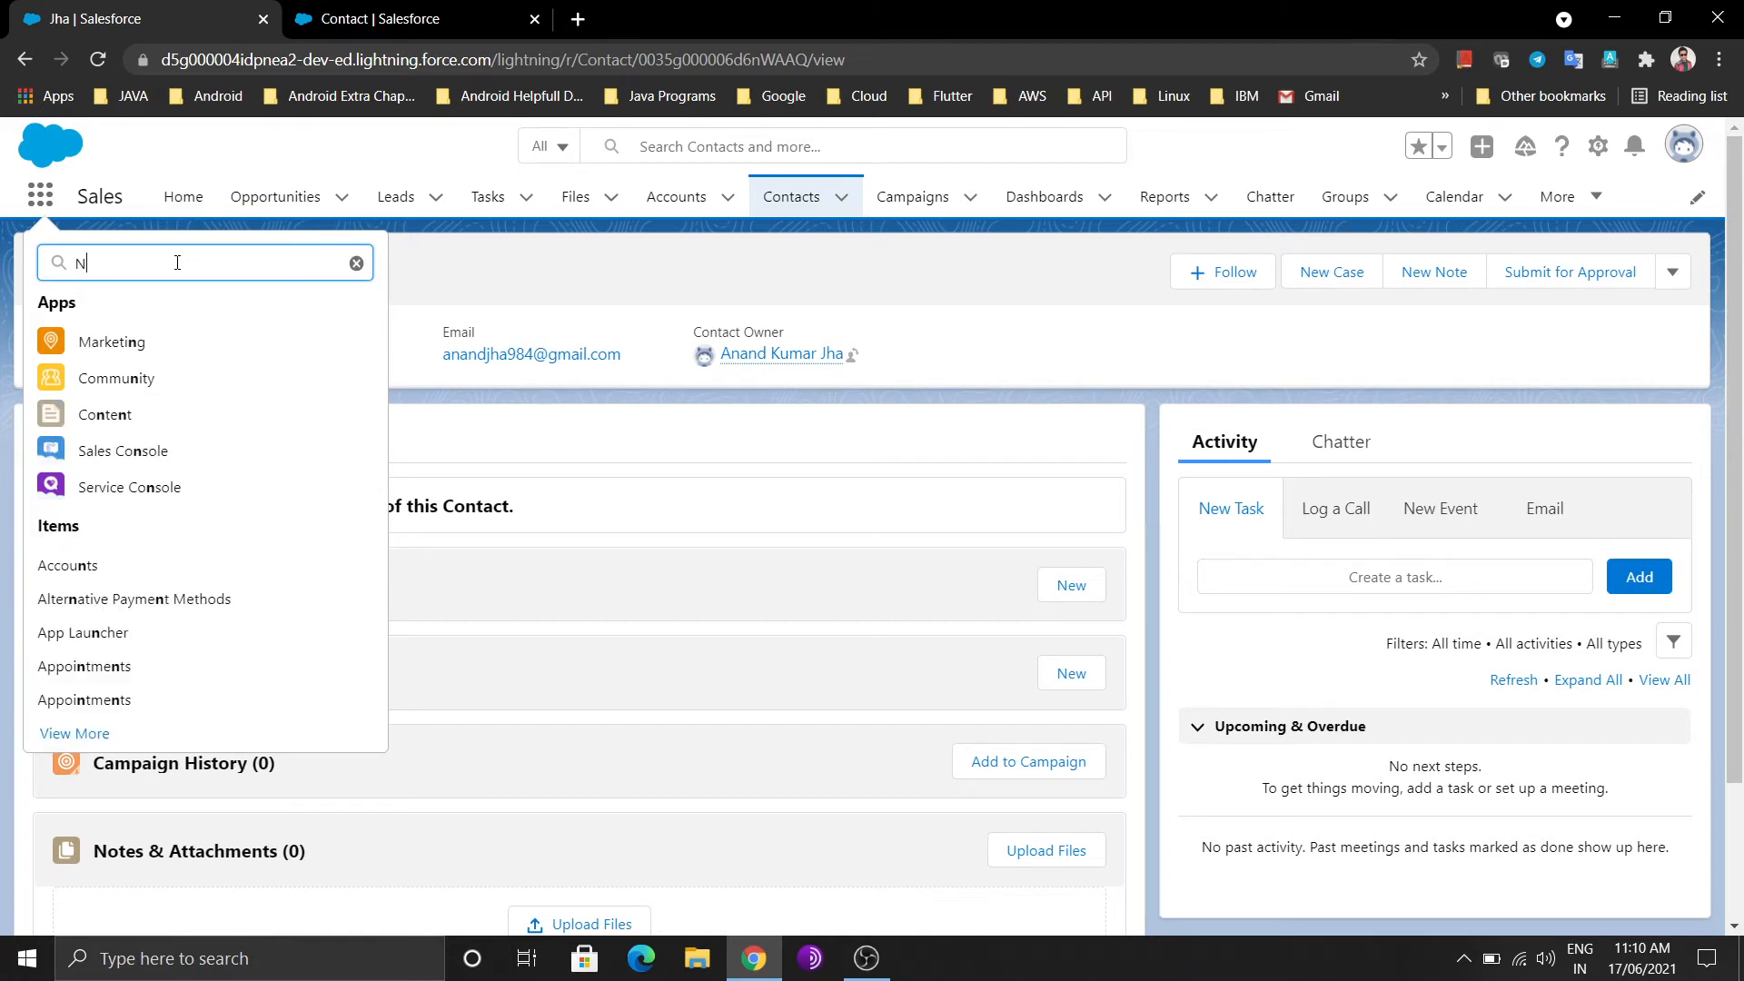
key("BackSpace")
type("AJ")
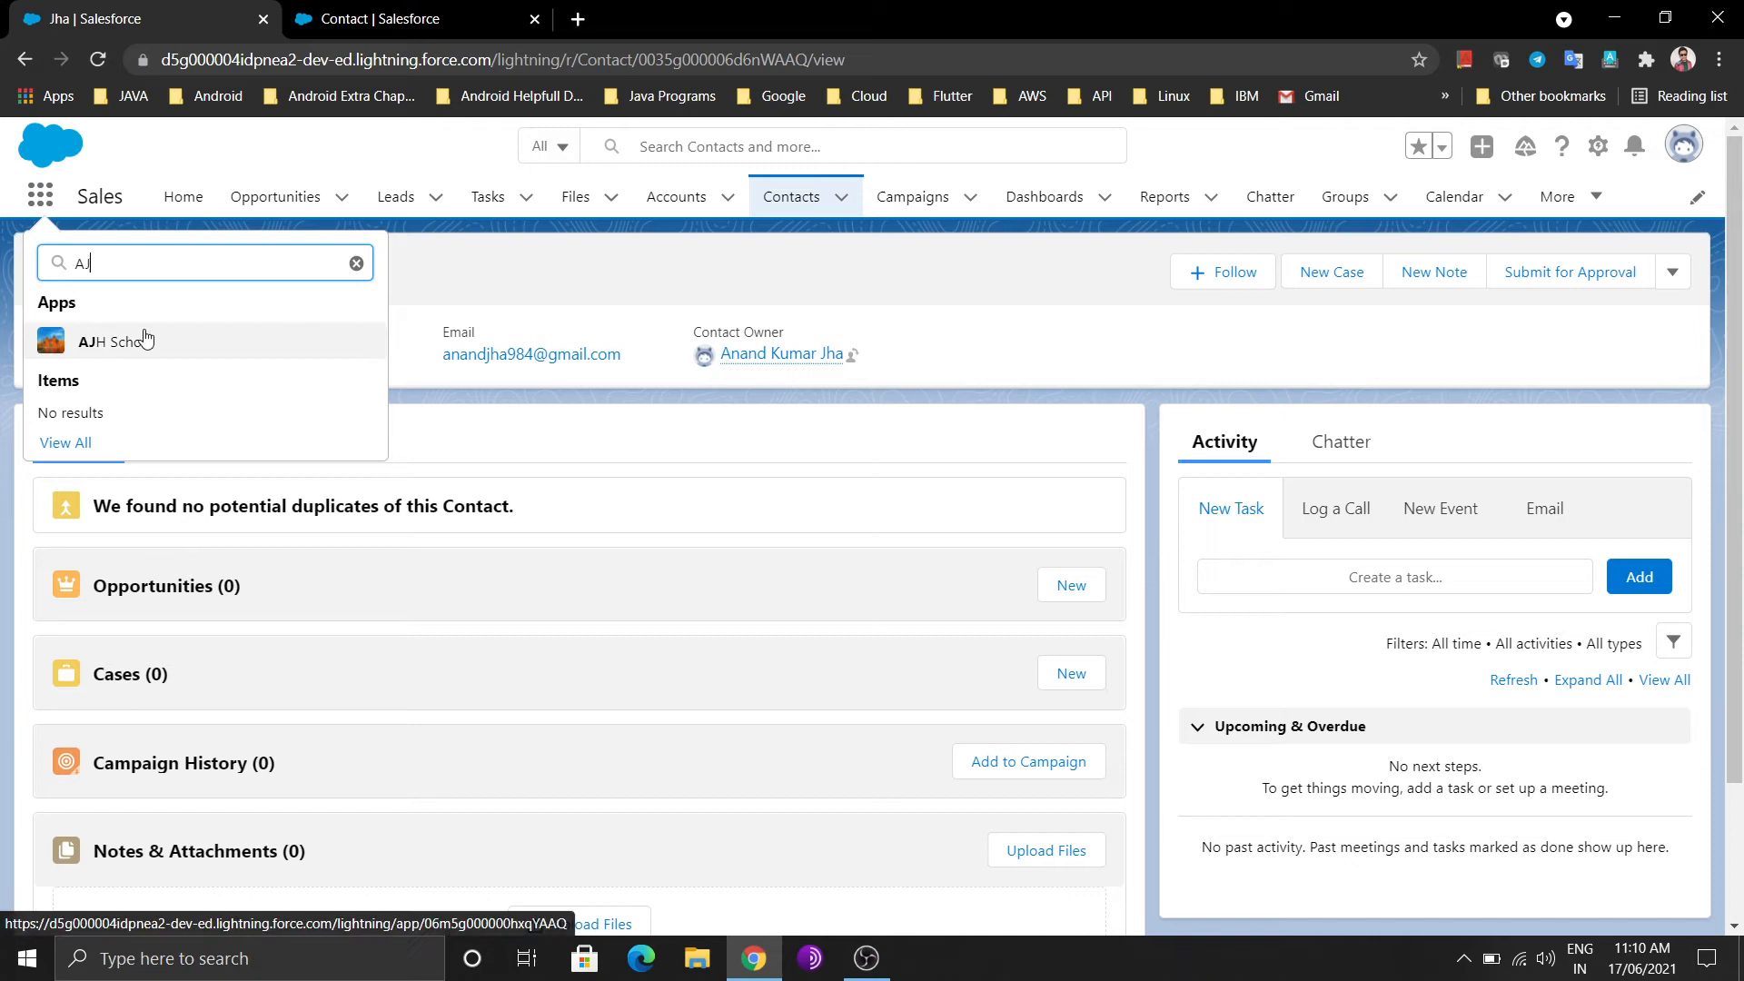
left_click(143, 338)
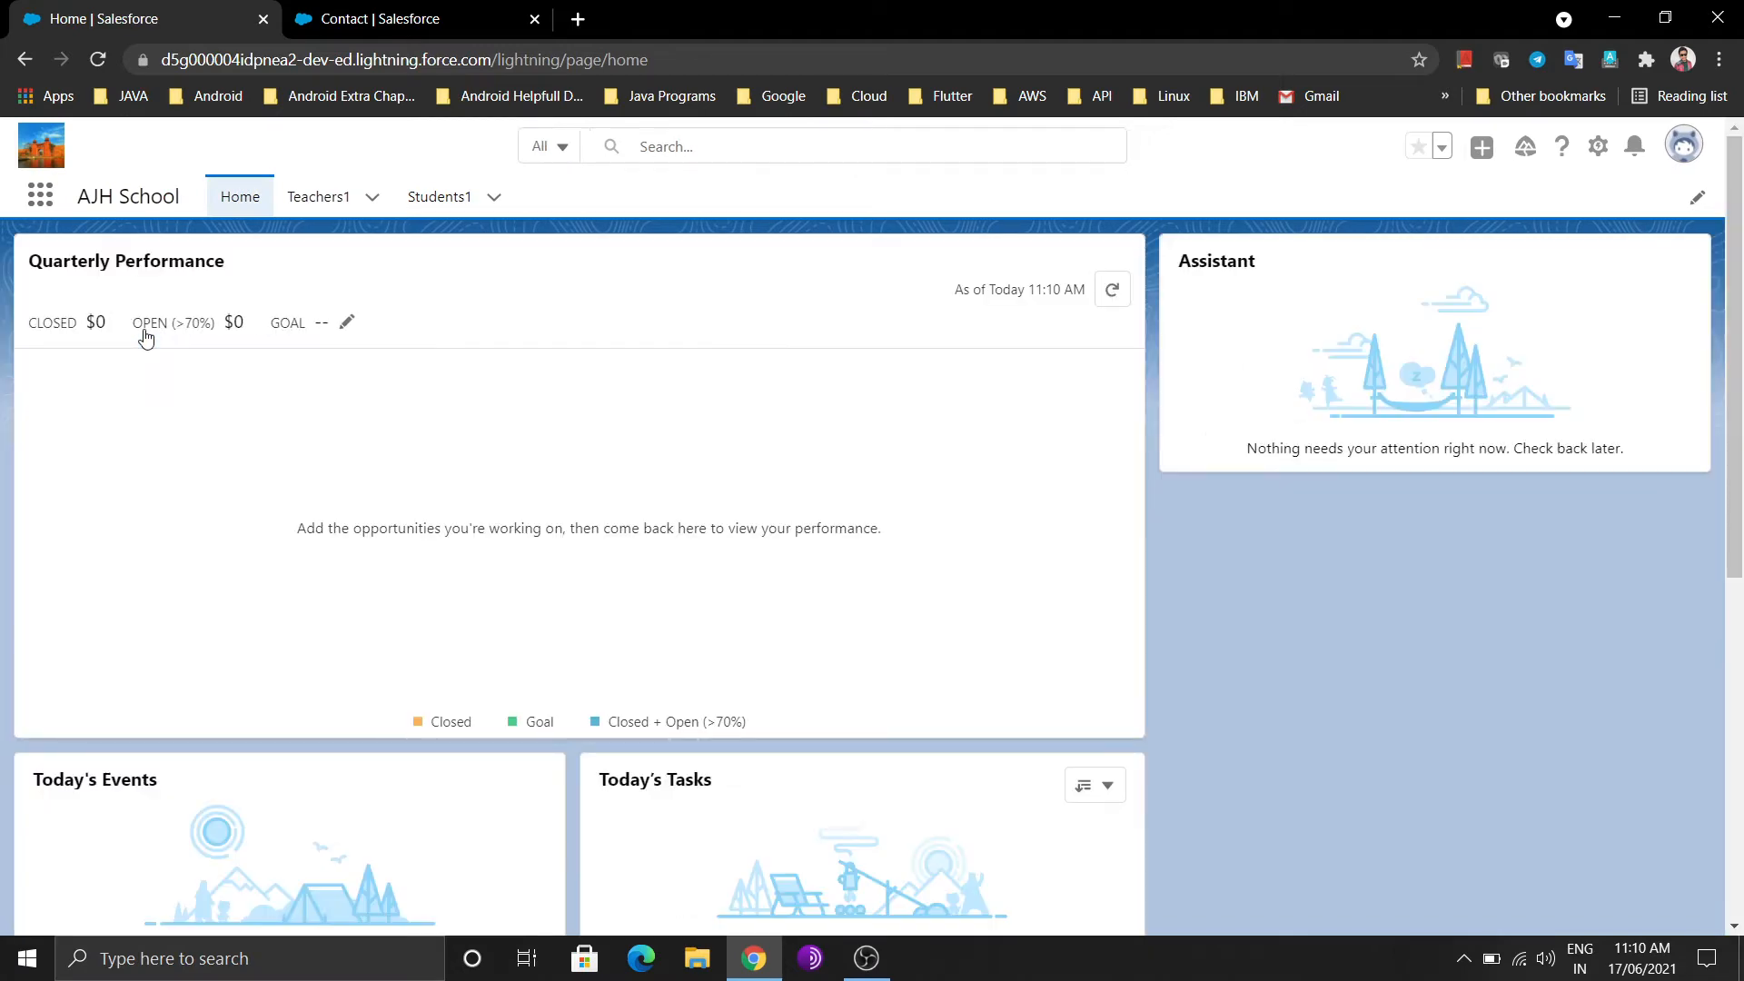
left_click(450, 198)
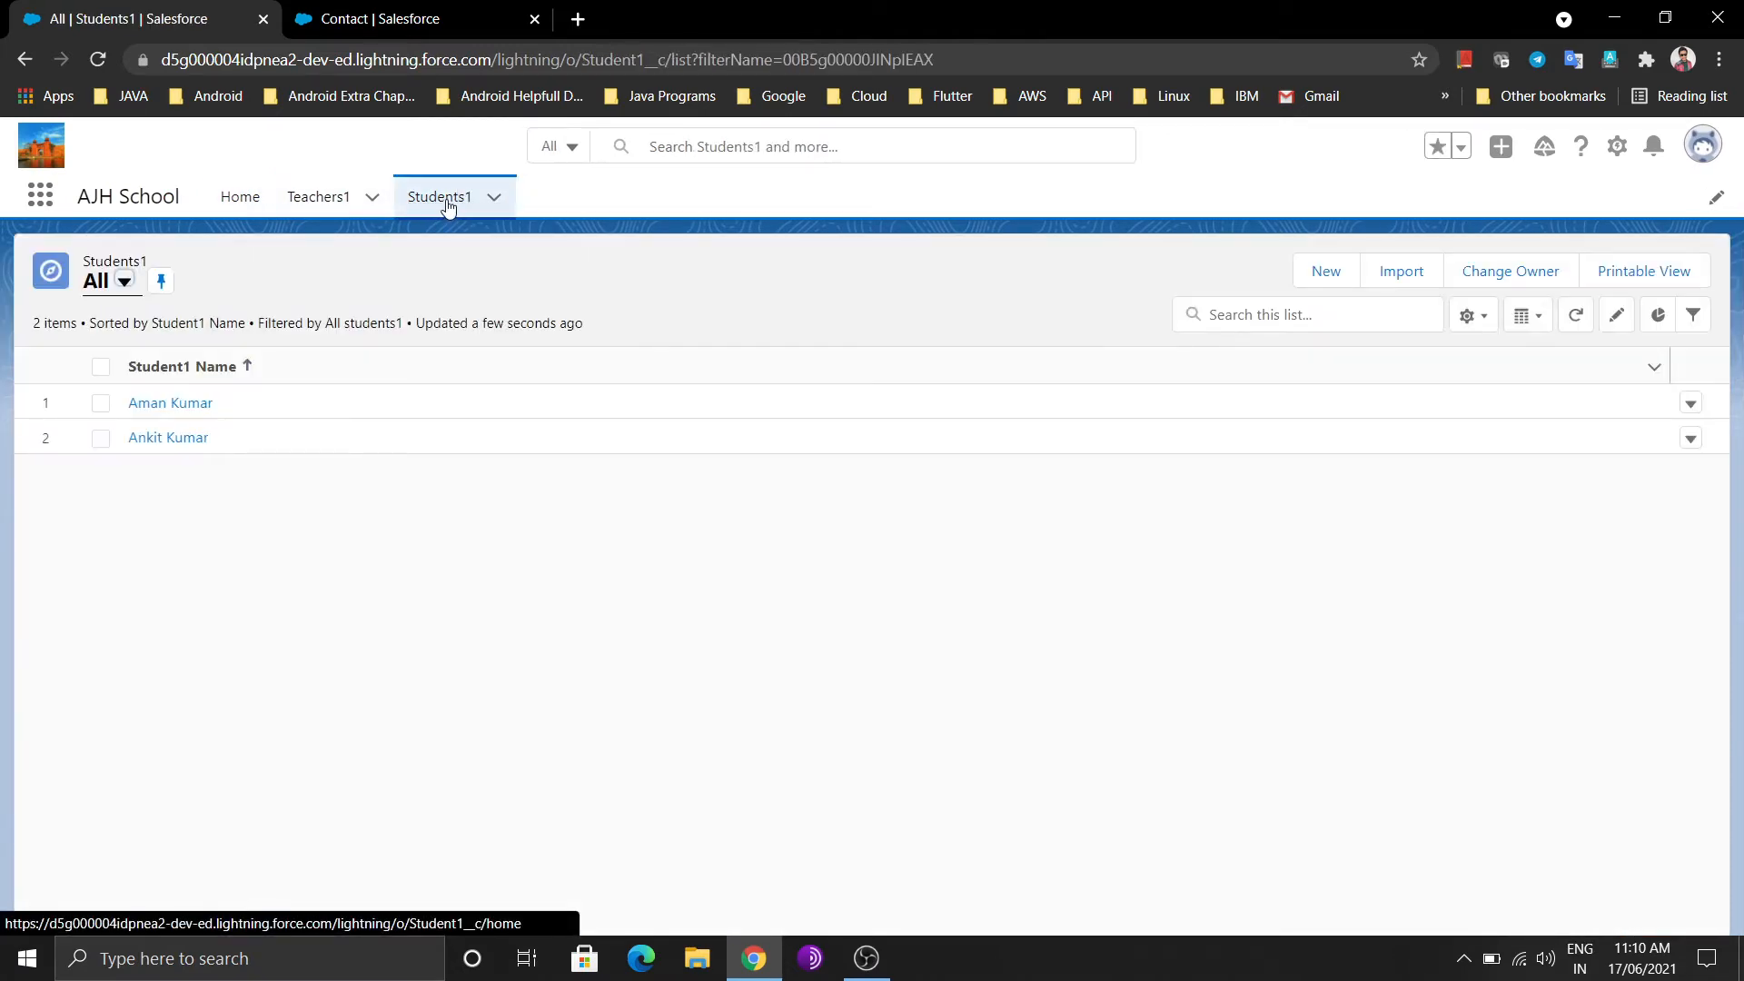
left_click(349, 11)
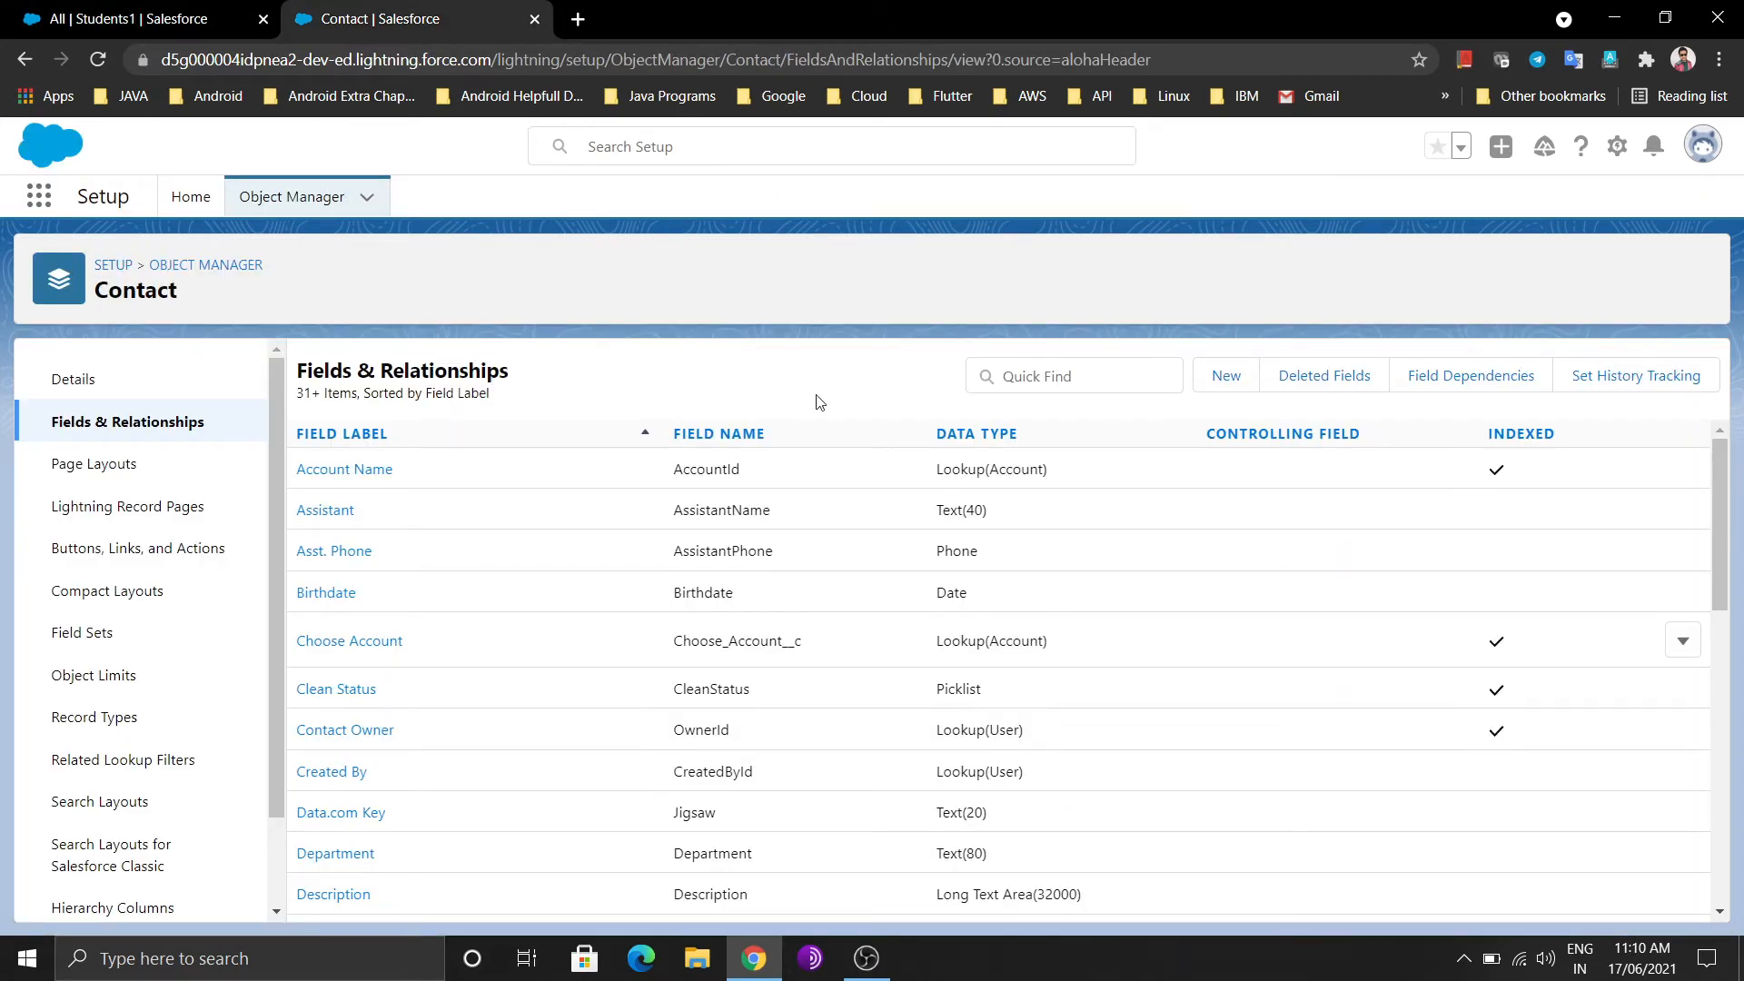
Open Setup in a new tab and close the old Contact setup tab
left_click(1617, 146)
left_click(1566, 205)
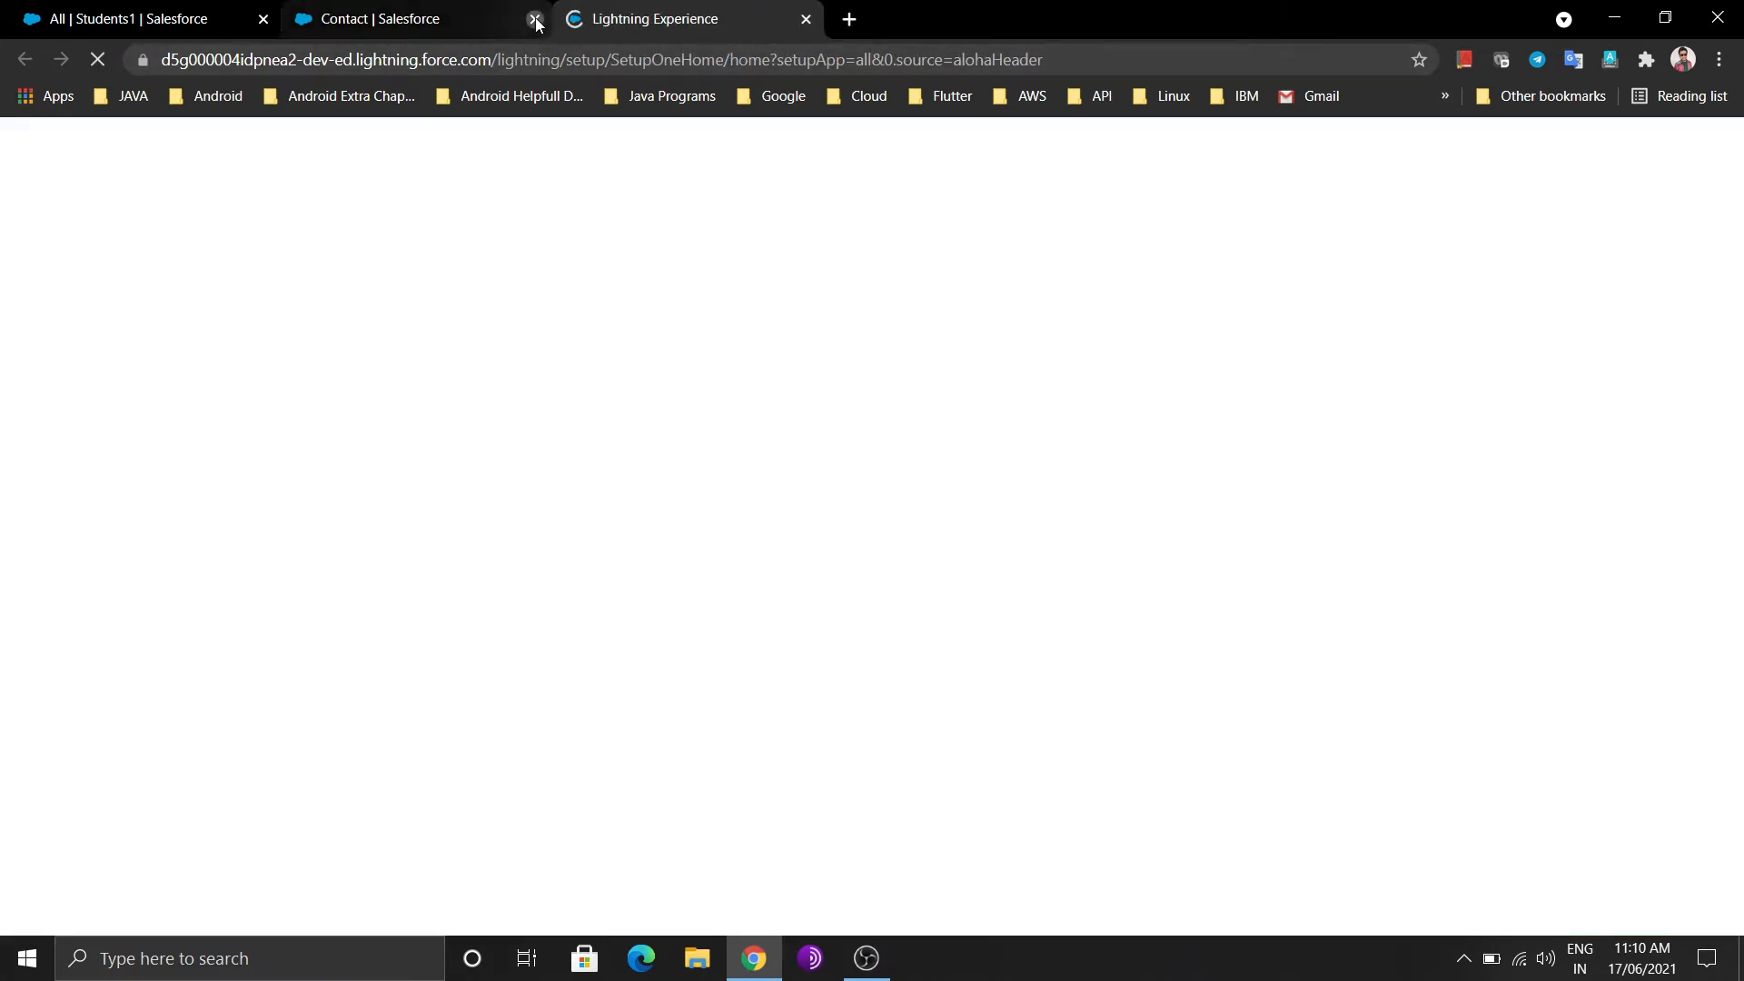
left_click(535, 19)
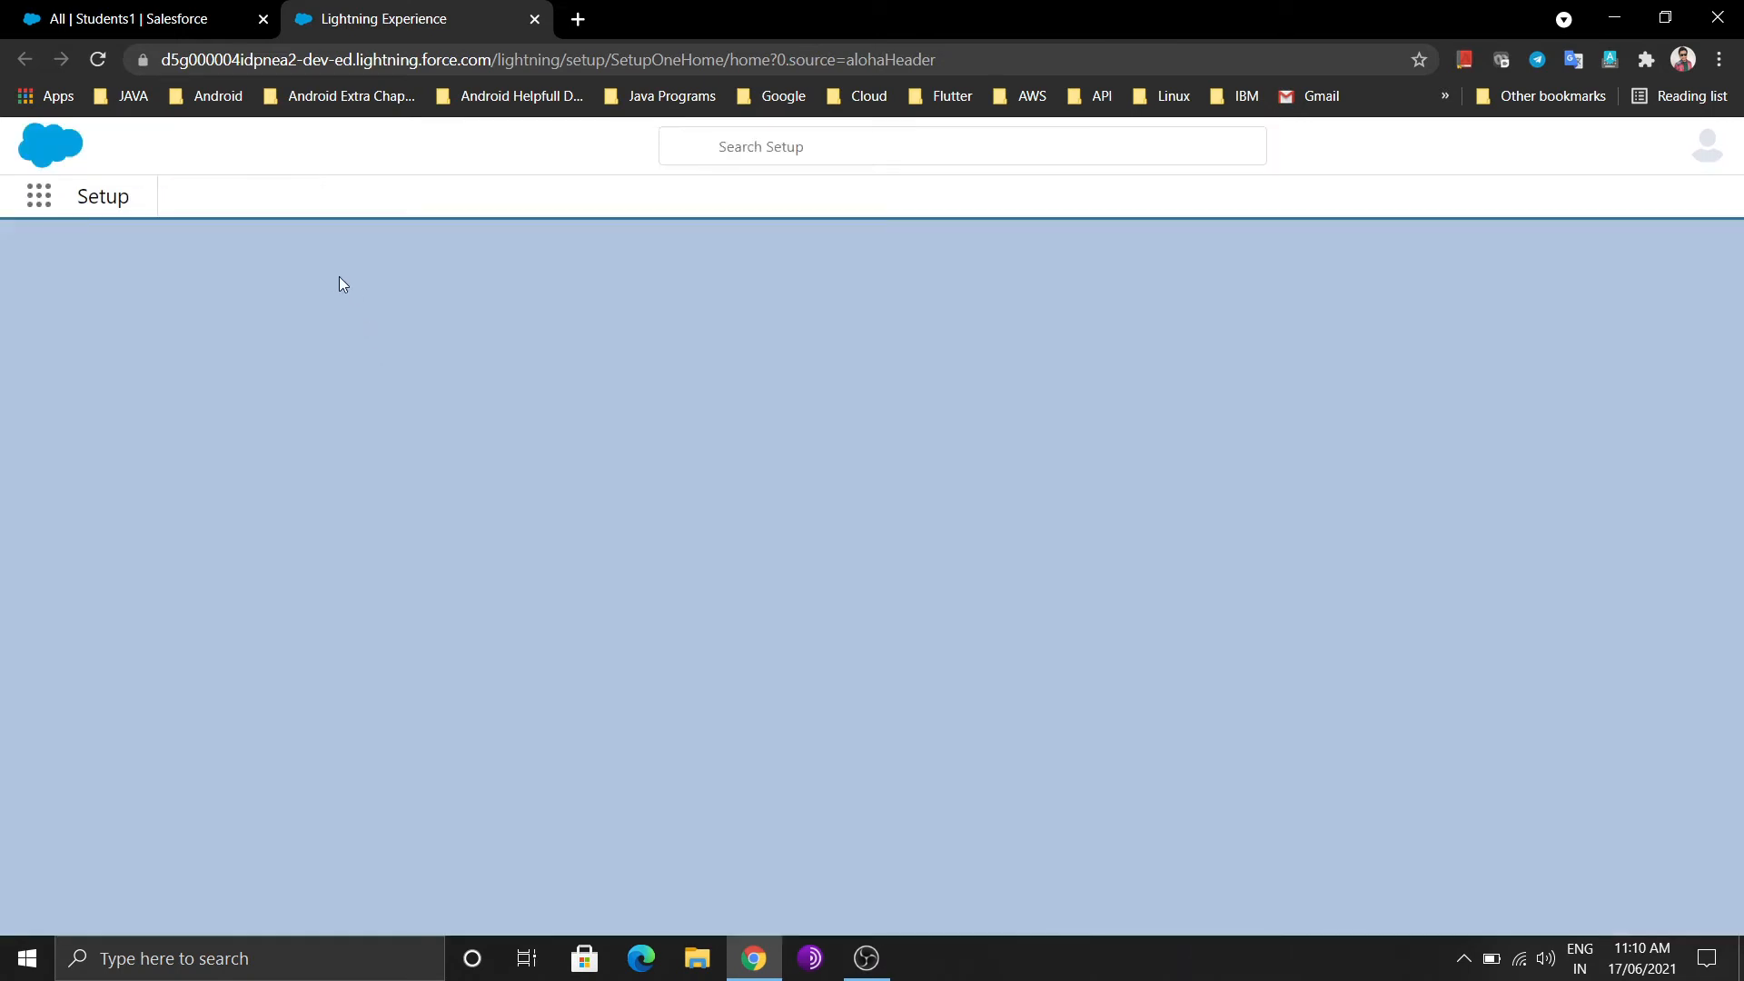
Find Student1 in Object Manager and open its Fields & Relationships
left_click(287, 206)
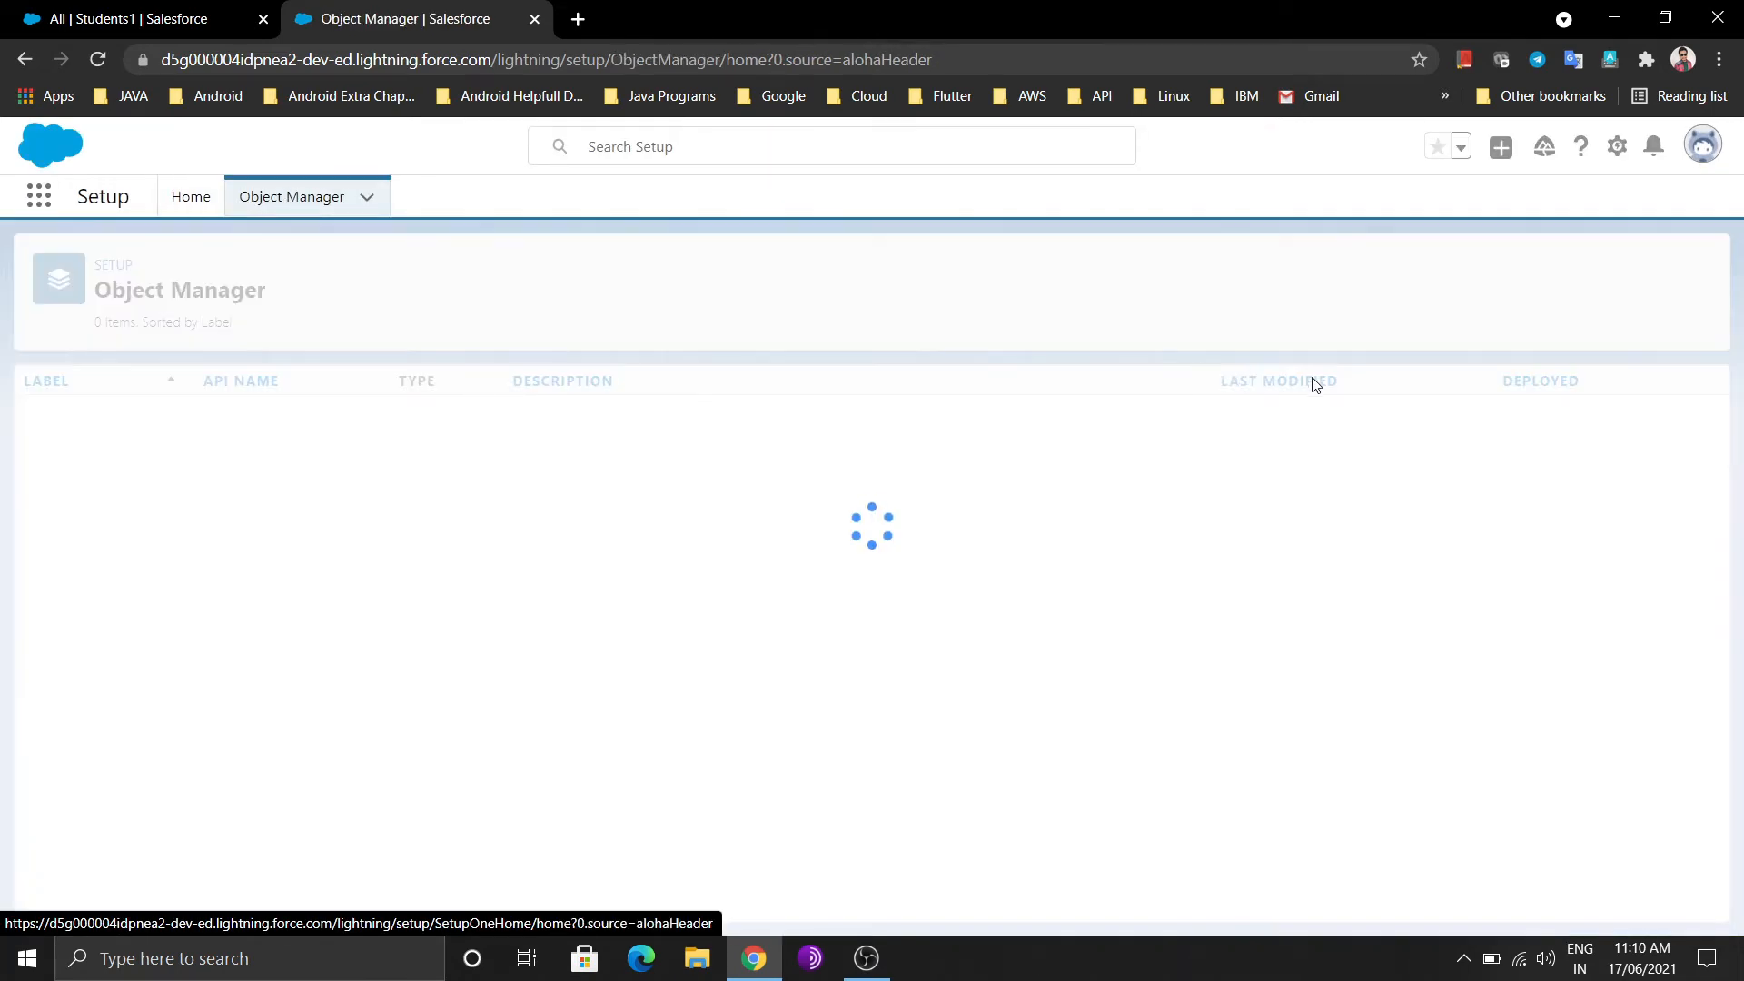
left_click(1297, 274)
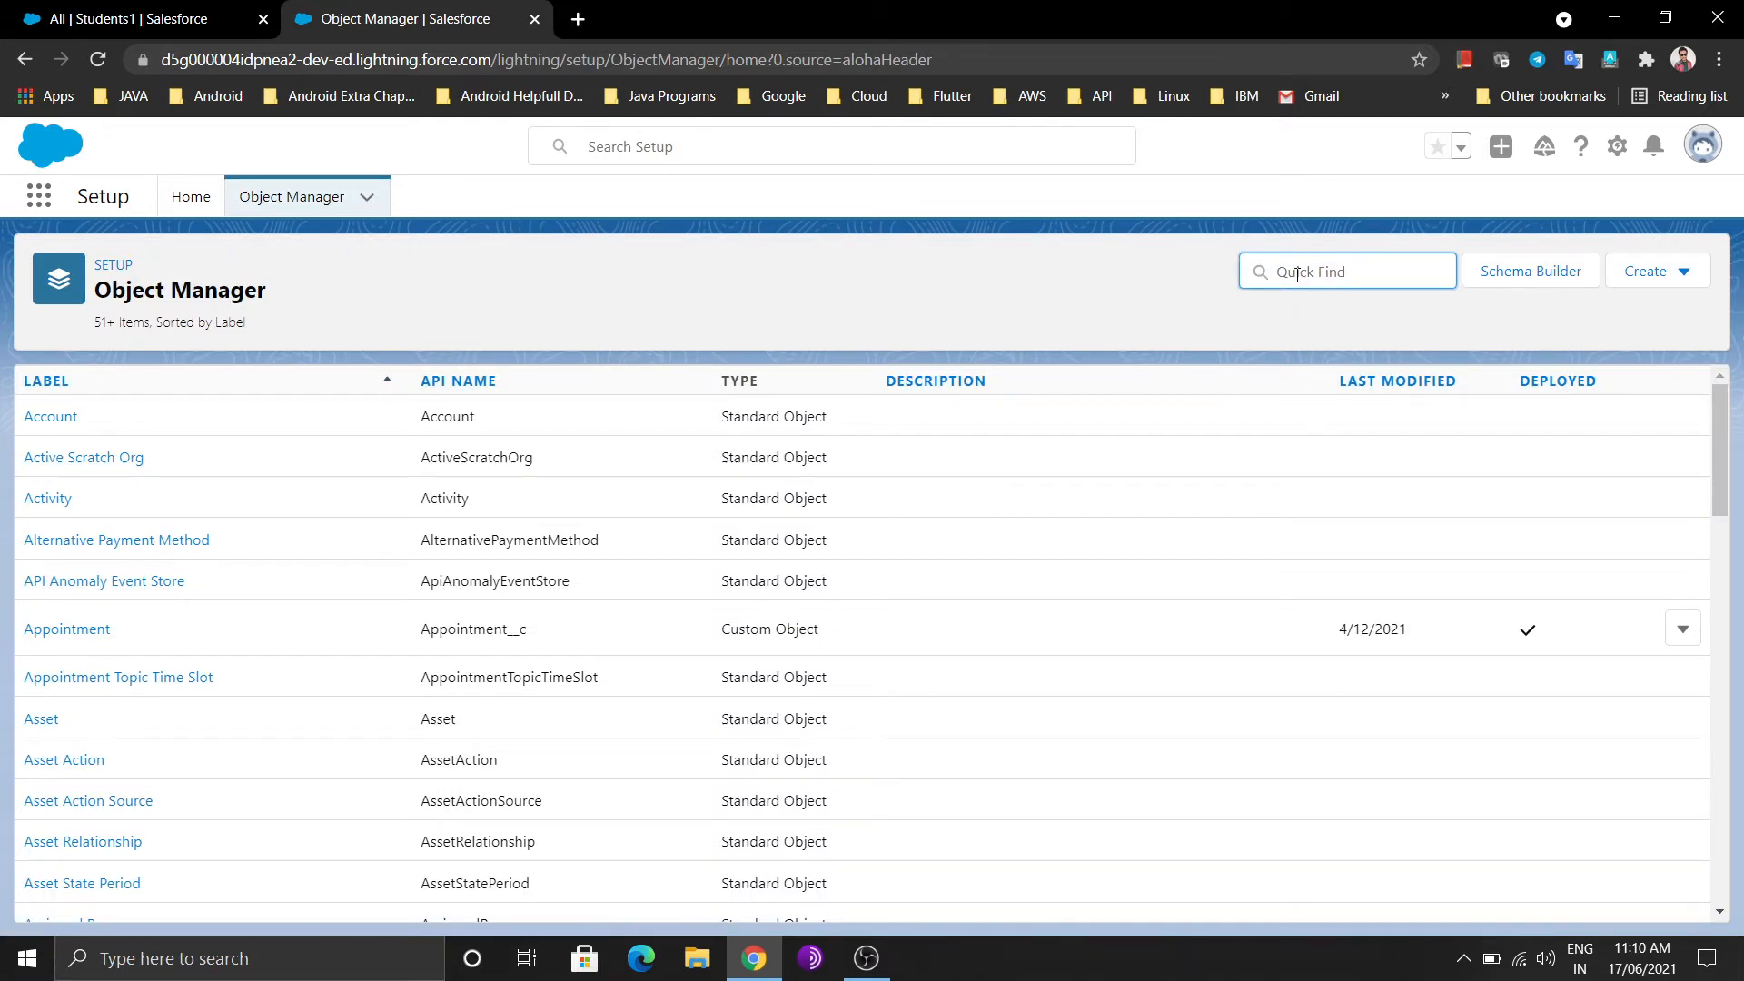
type("Student1")
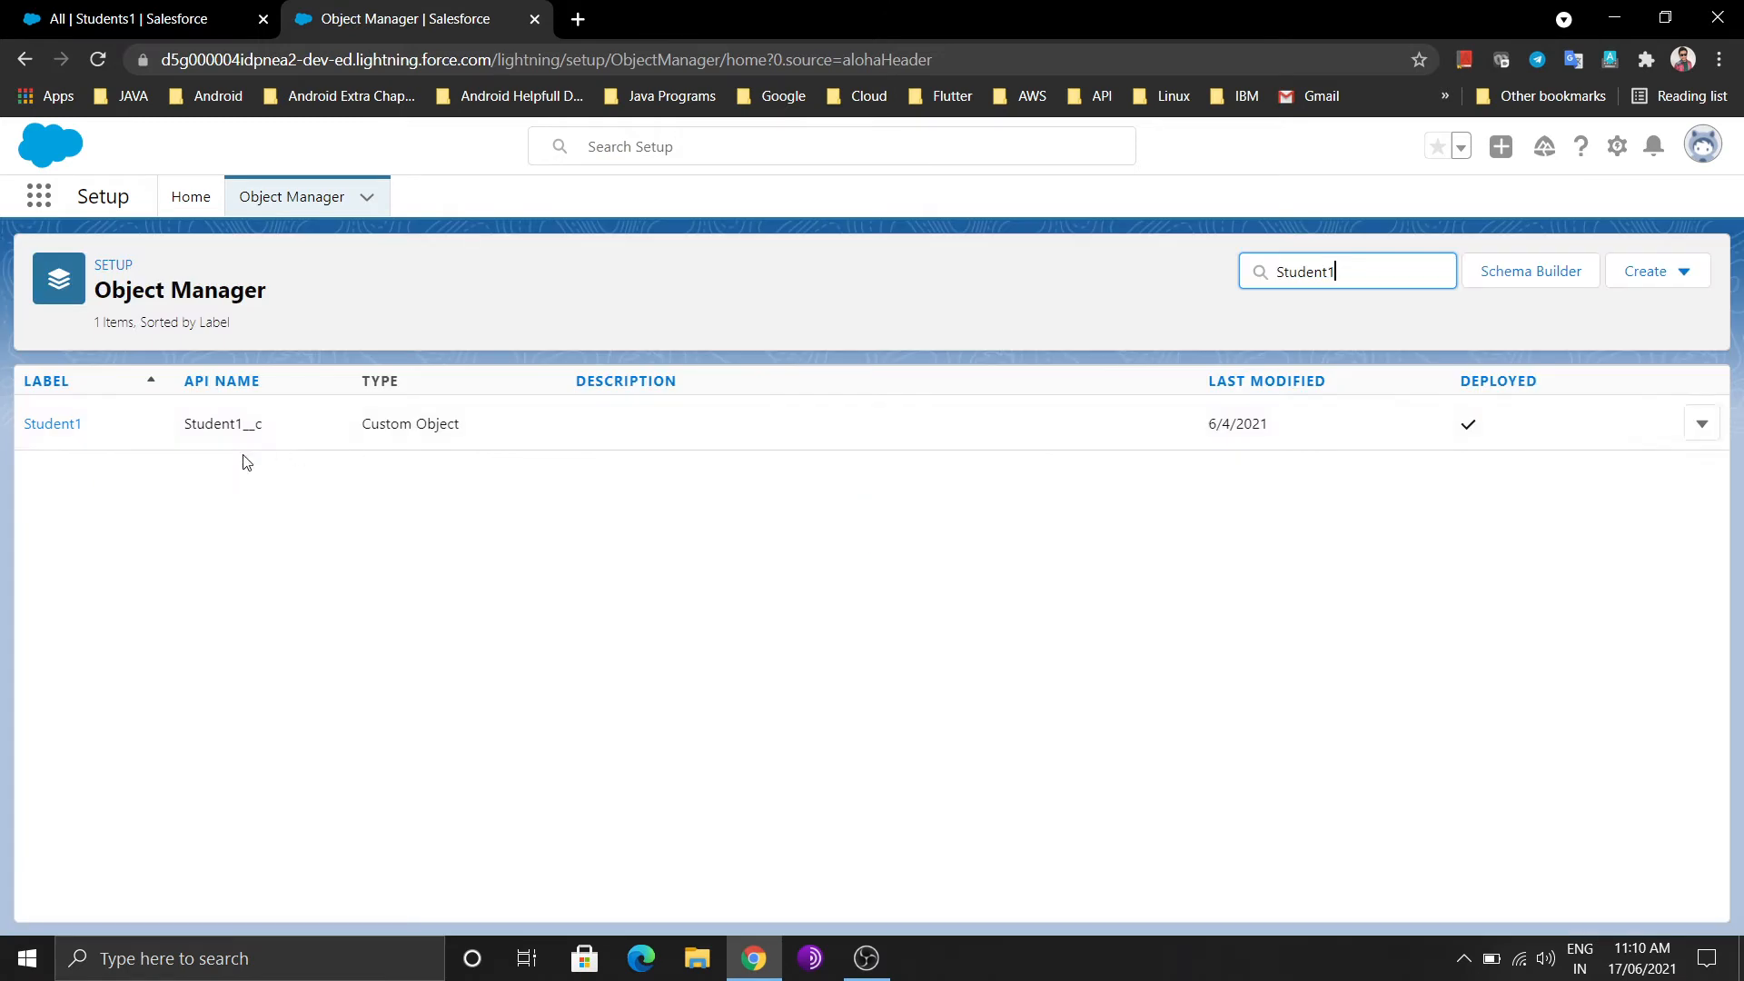
left_click(76, 424)
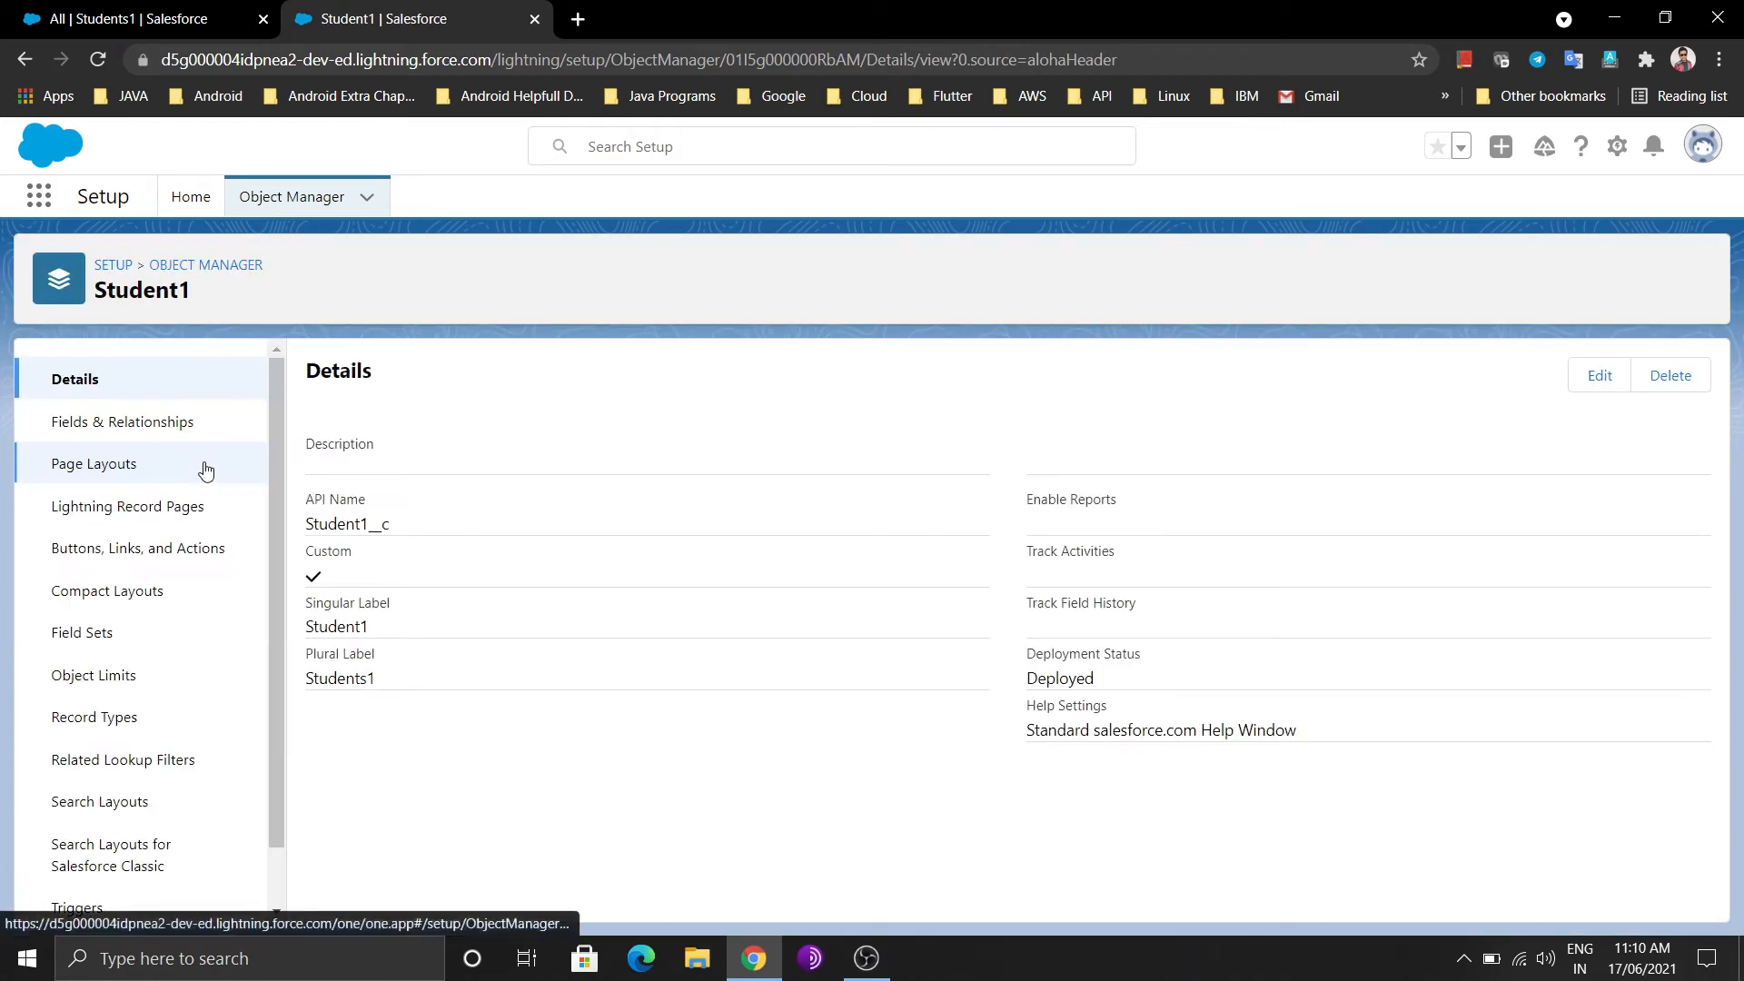
left_click(154, 437)
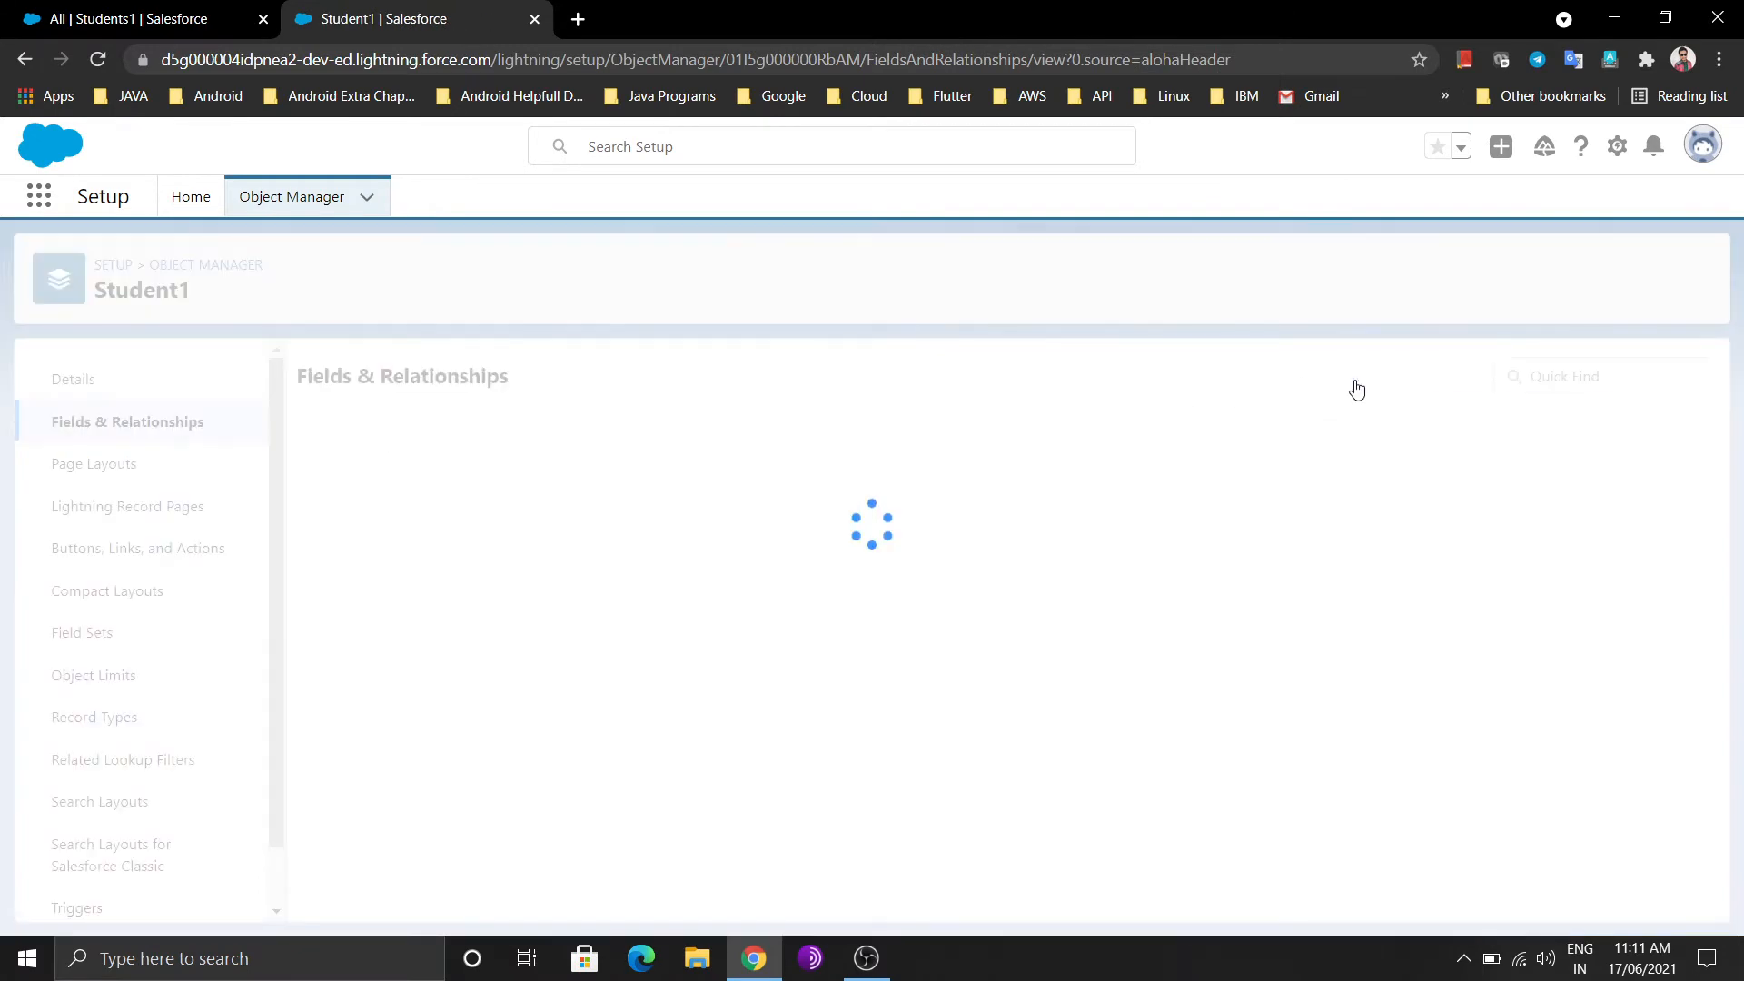
Start a new Student1 custom field of type Lookup Relationship
left_click(1200, 382)
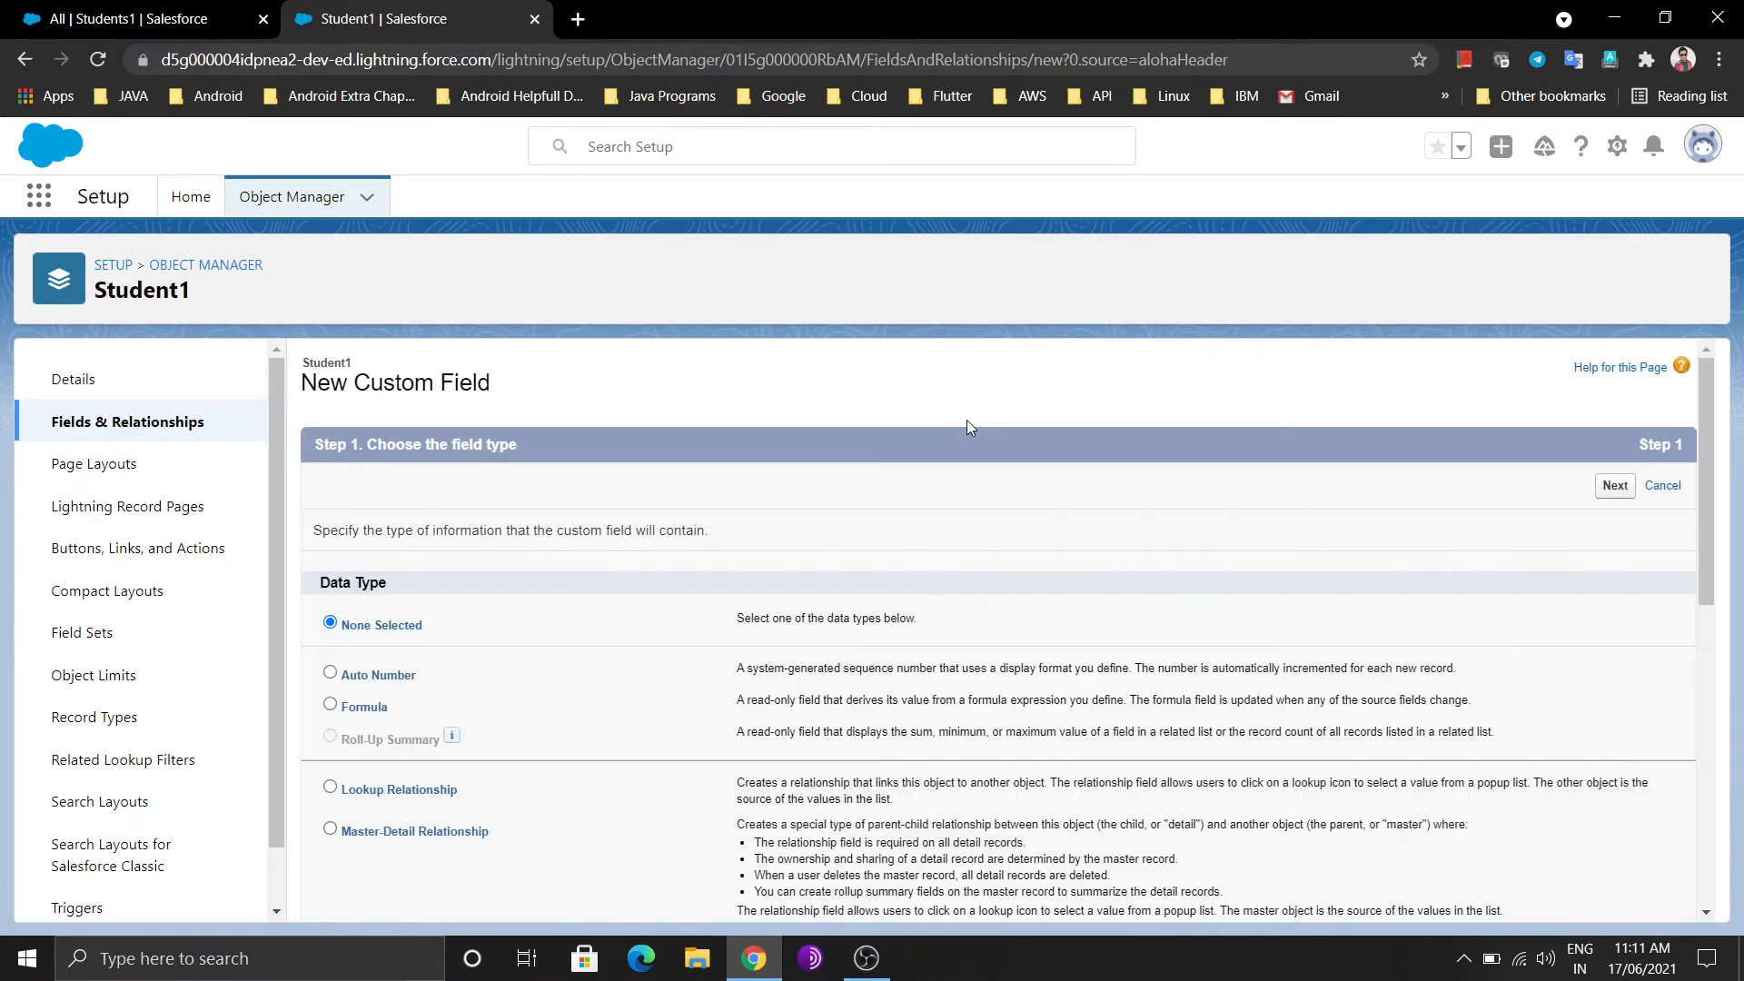
scroll(875, 483, "down", 3)
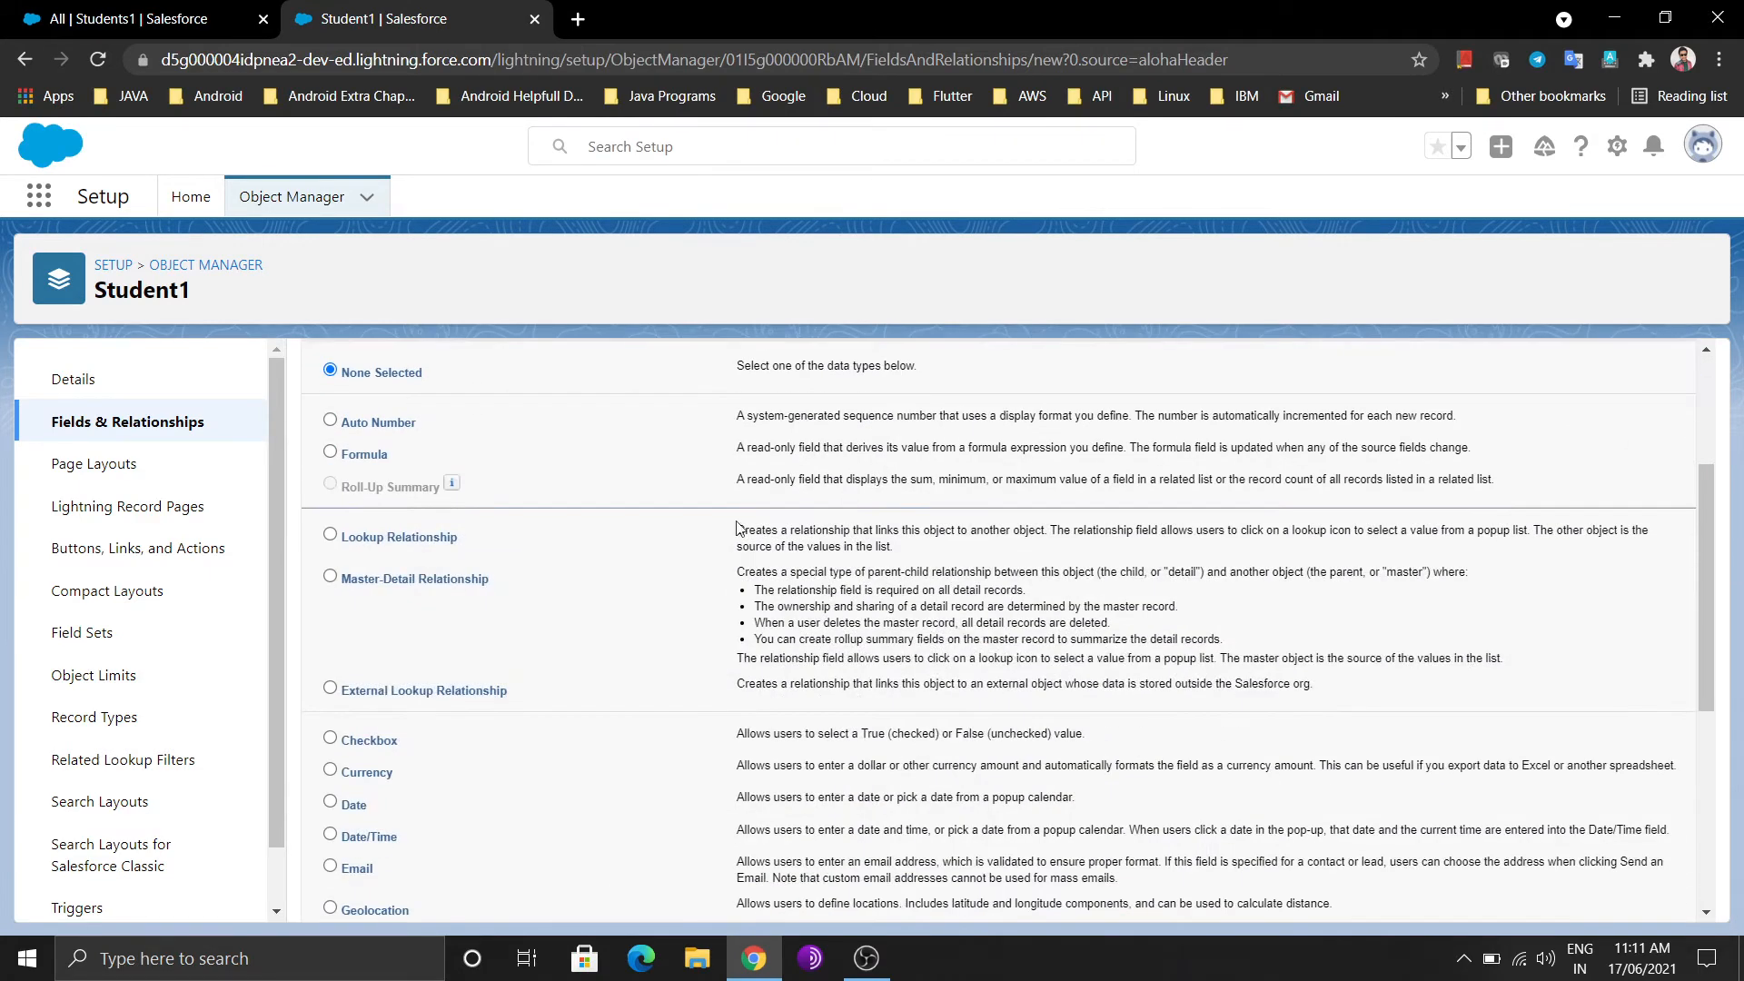
left_click(402, 536)
scroll(1264, 619, "down", 5)
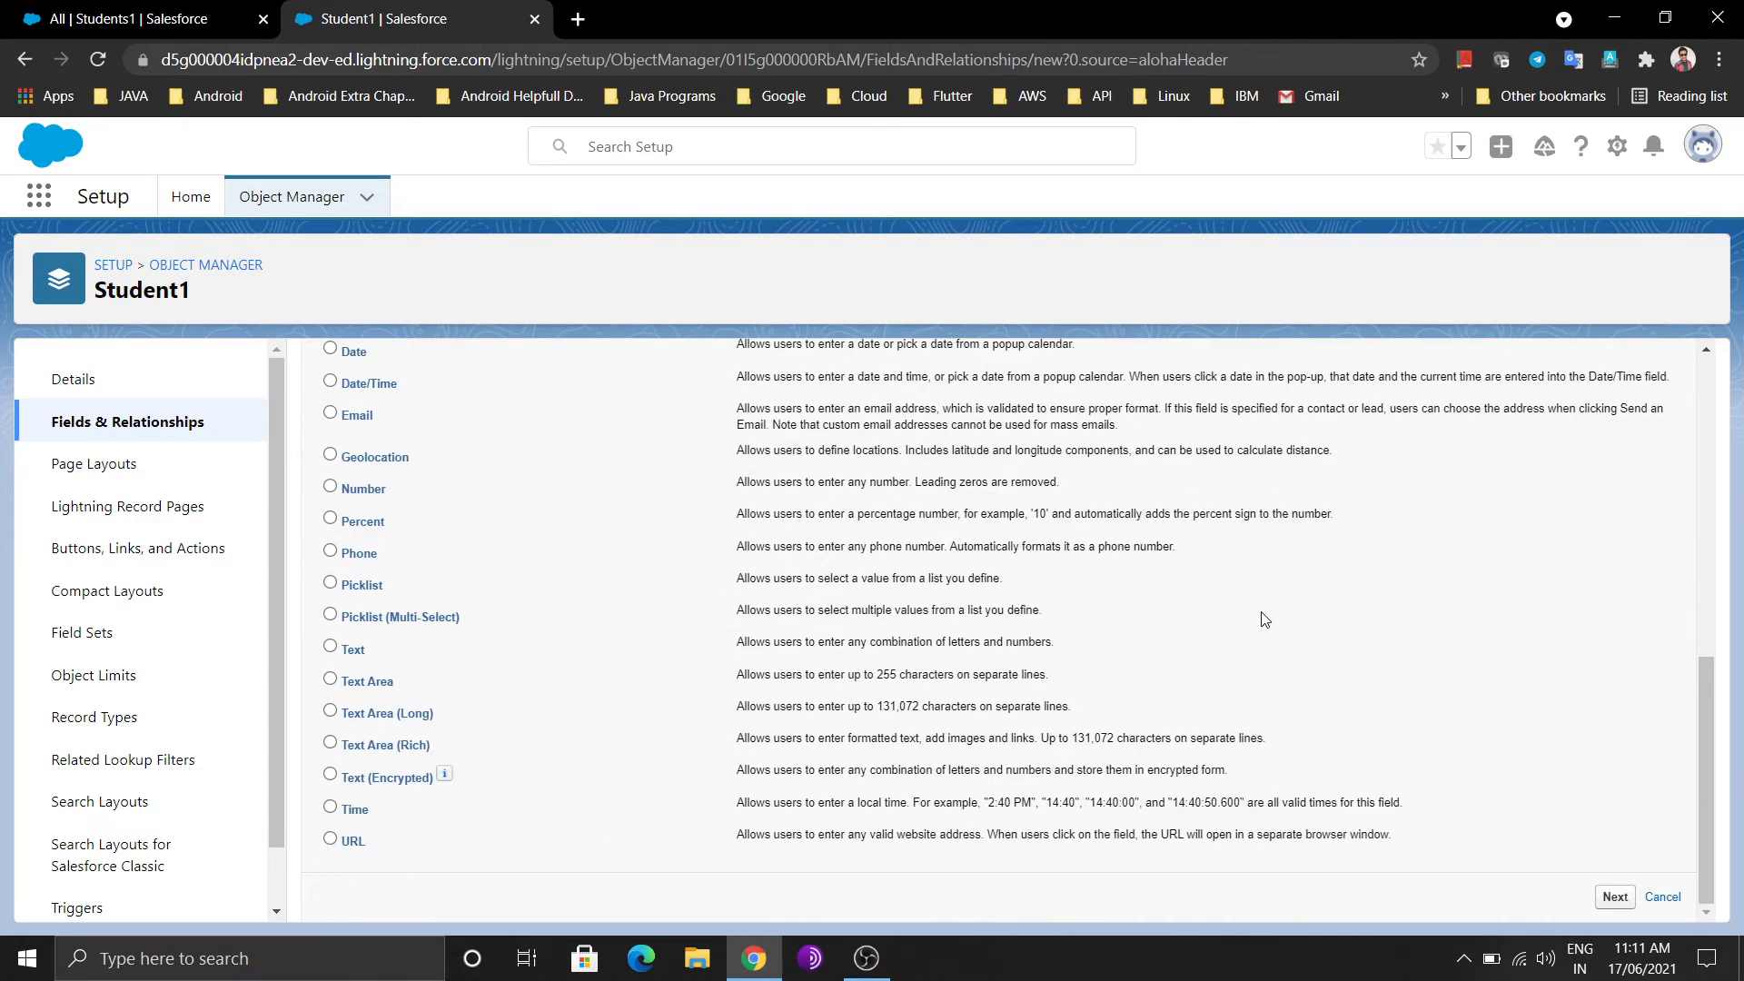
left_click(1606, 897)
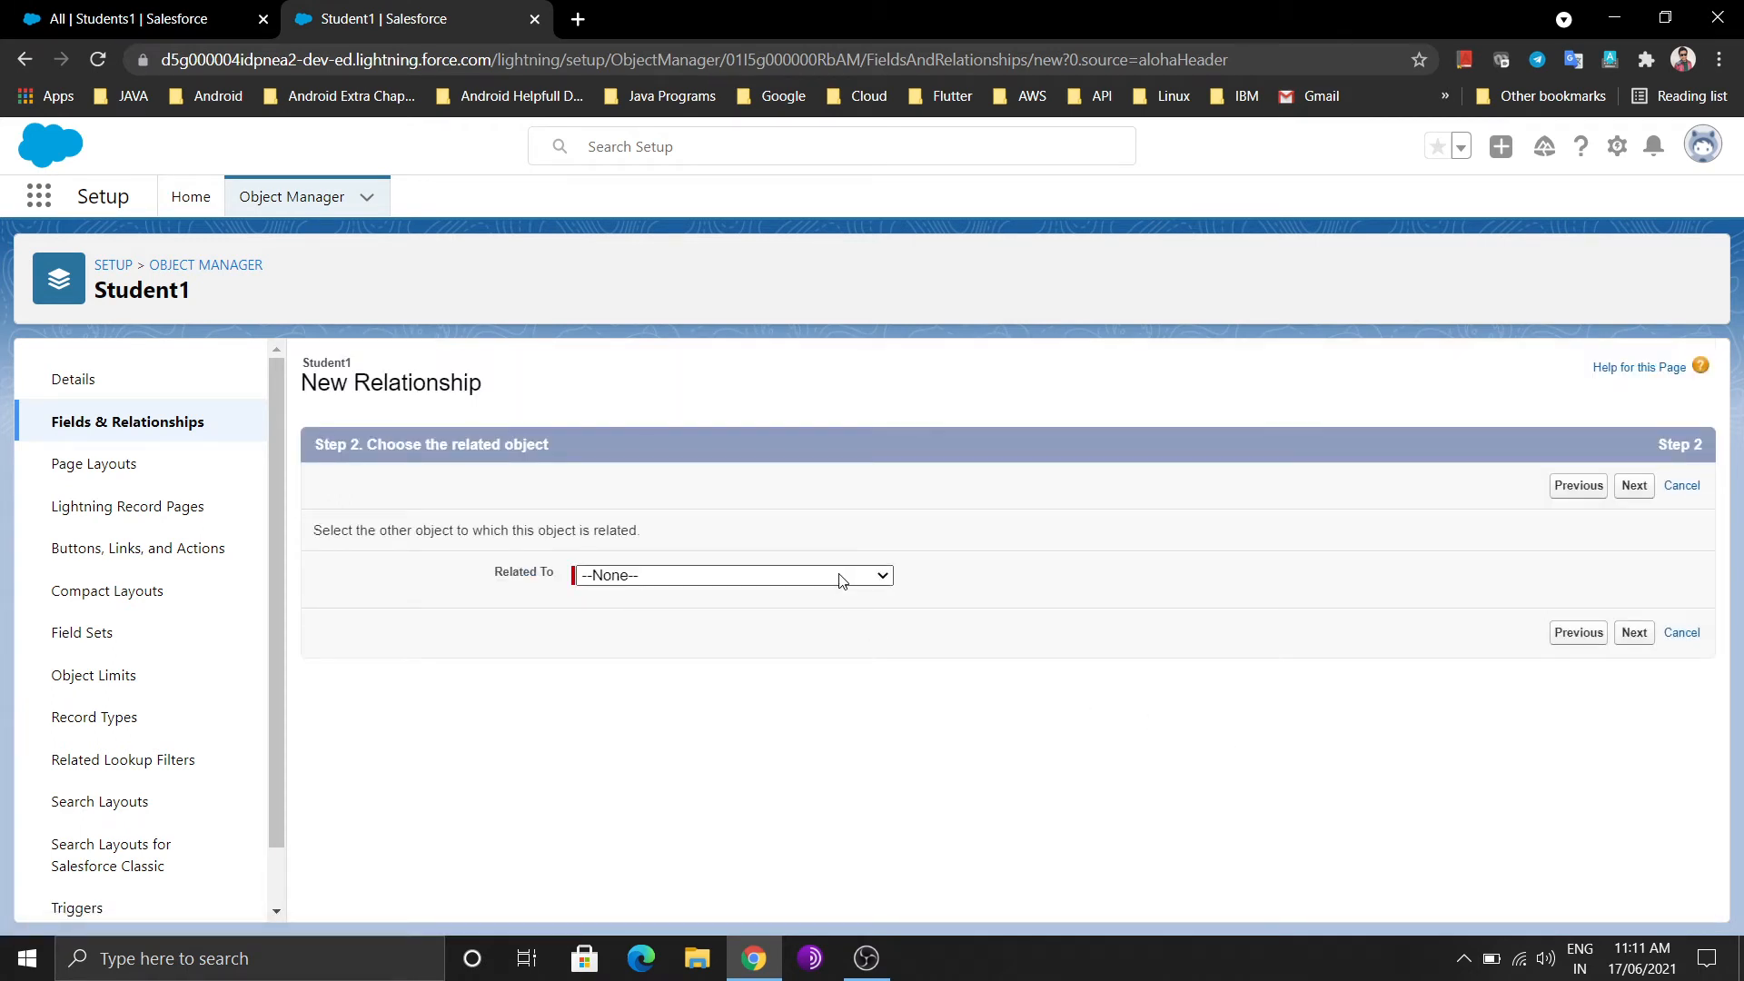
Choose Teacher1 as the related object and continue to the label step
left_click(839, 580)
scroll(753, 365, "down", 10)
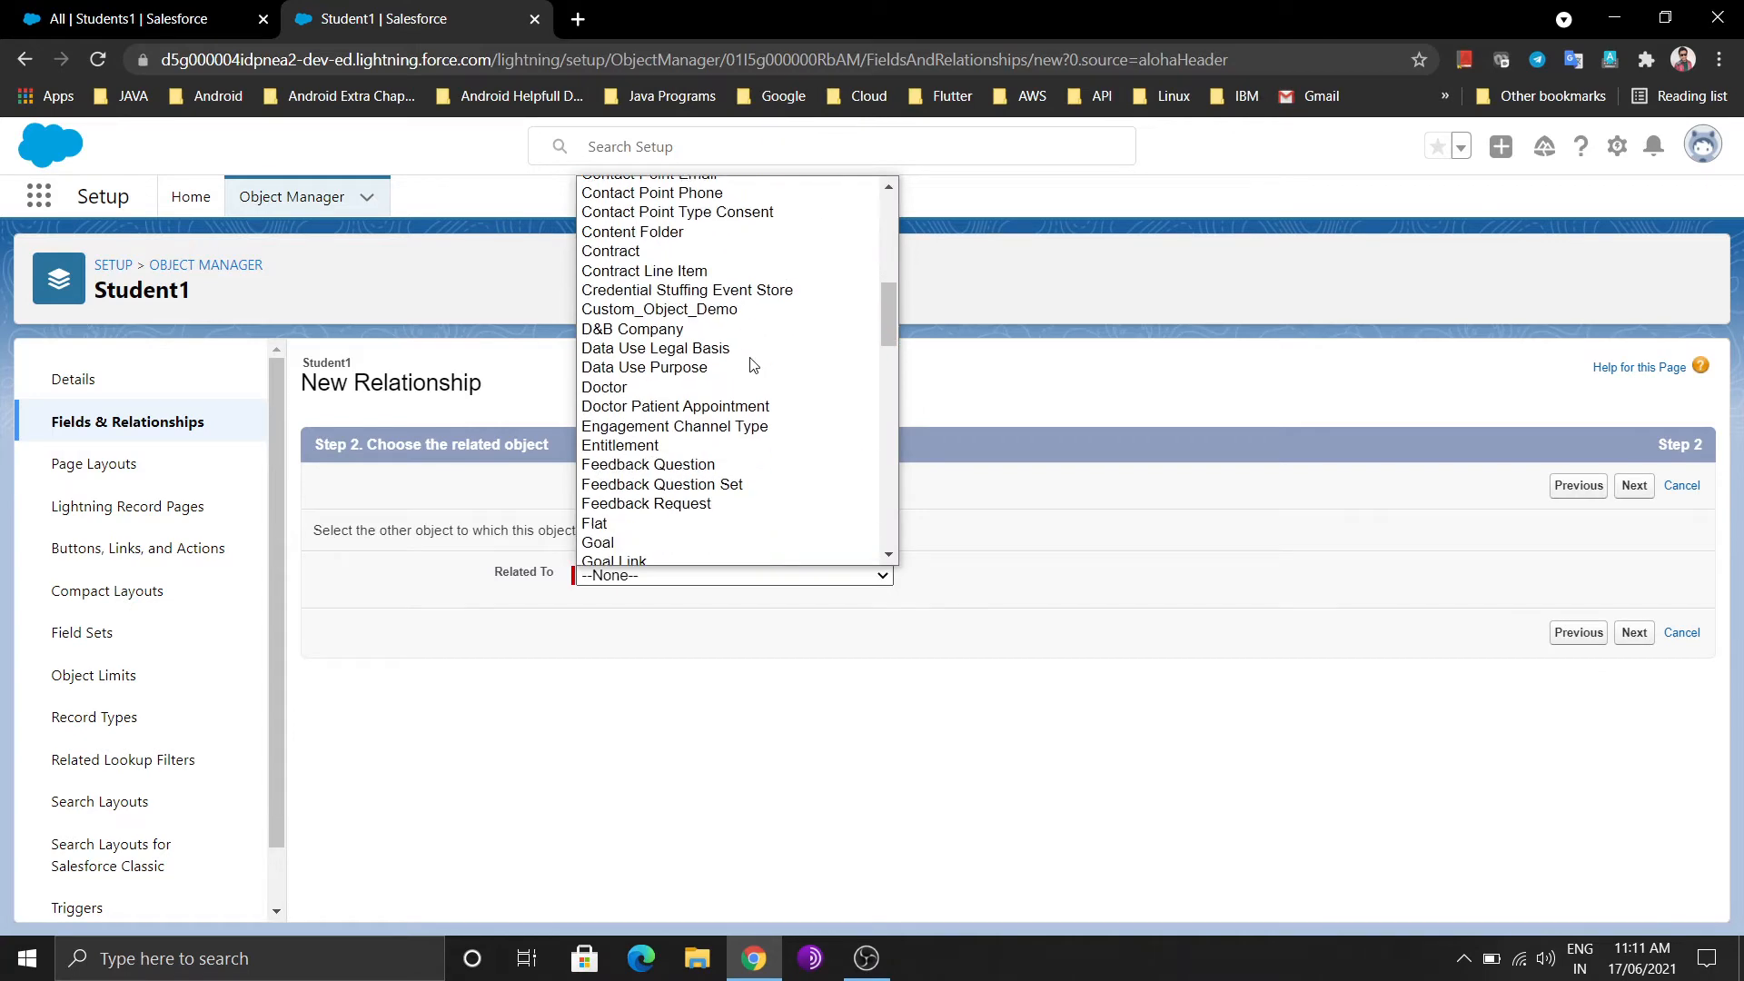
scroll(753, 365, "down", 10)
scroll(752, 365, "up", 1)
scroll(753, 365, "down", 3)
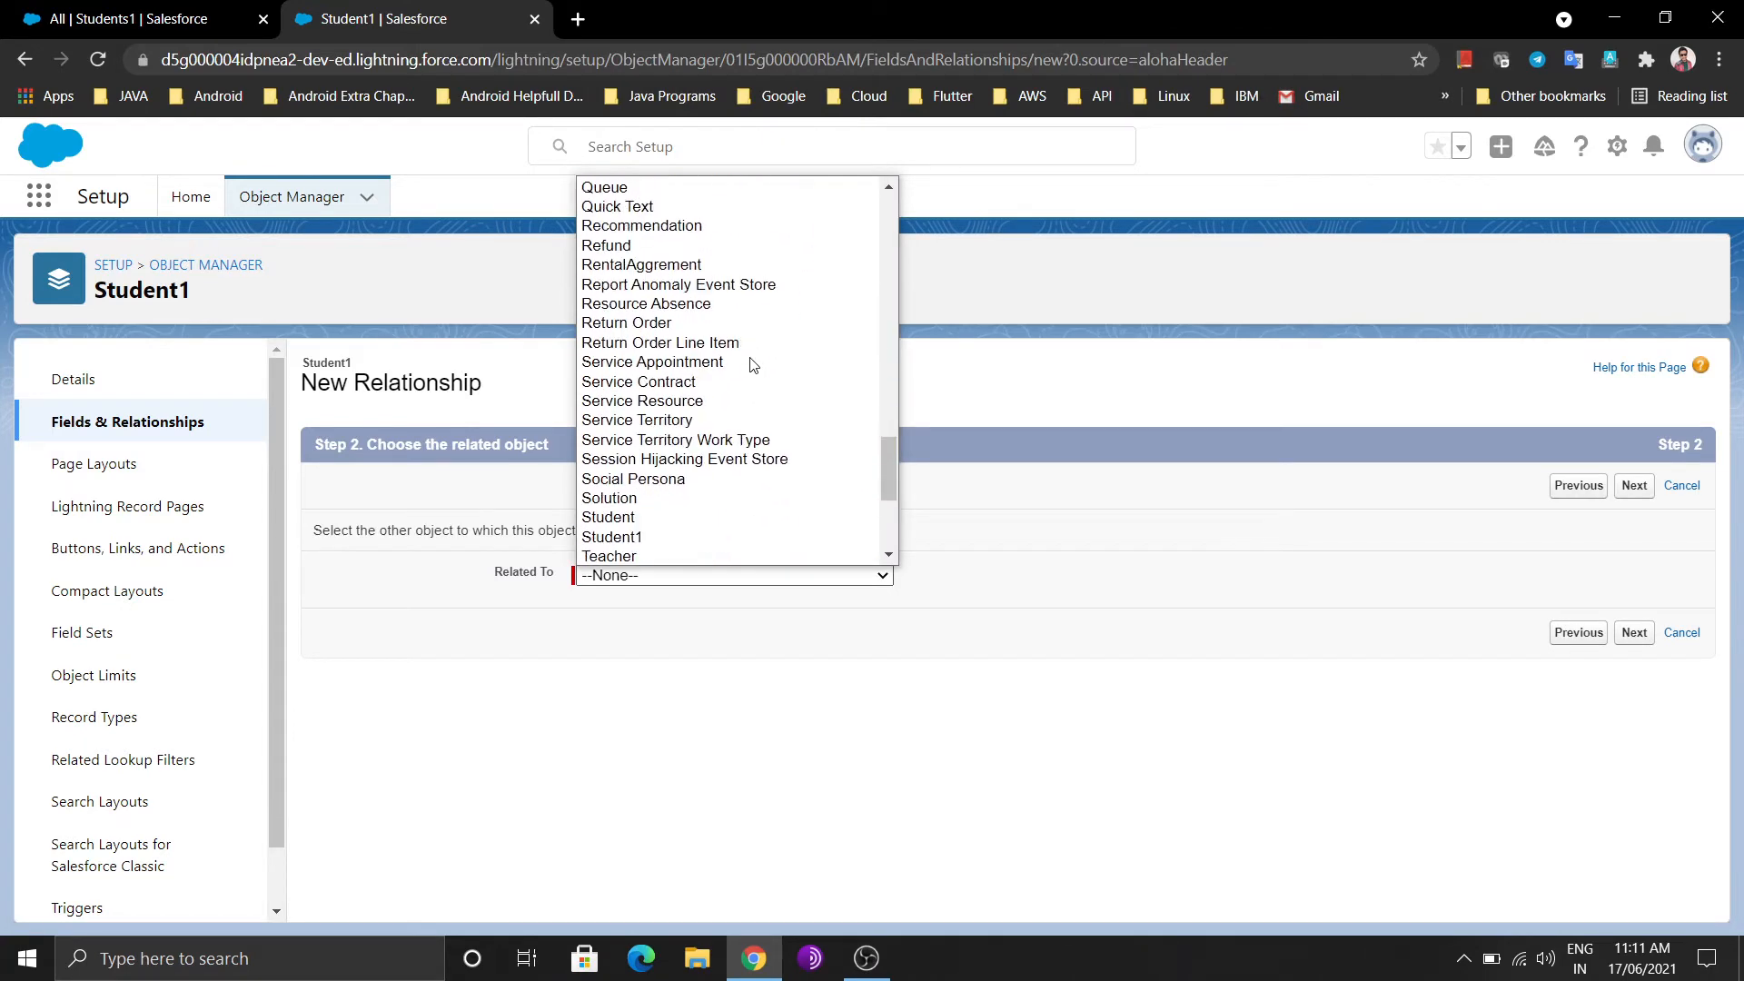
scroll(753, 365, "down", 3)
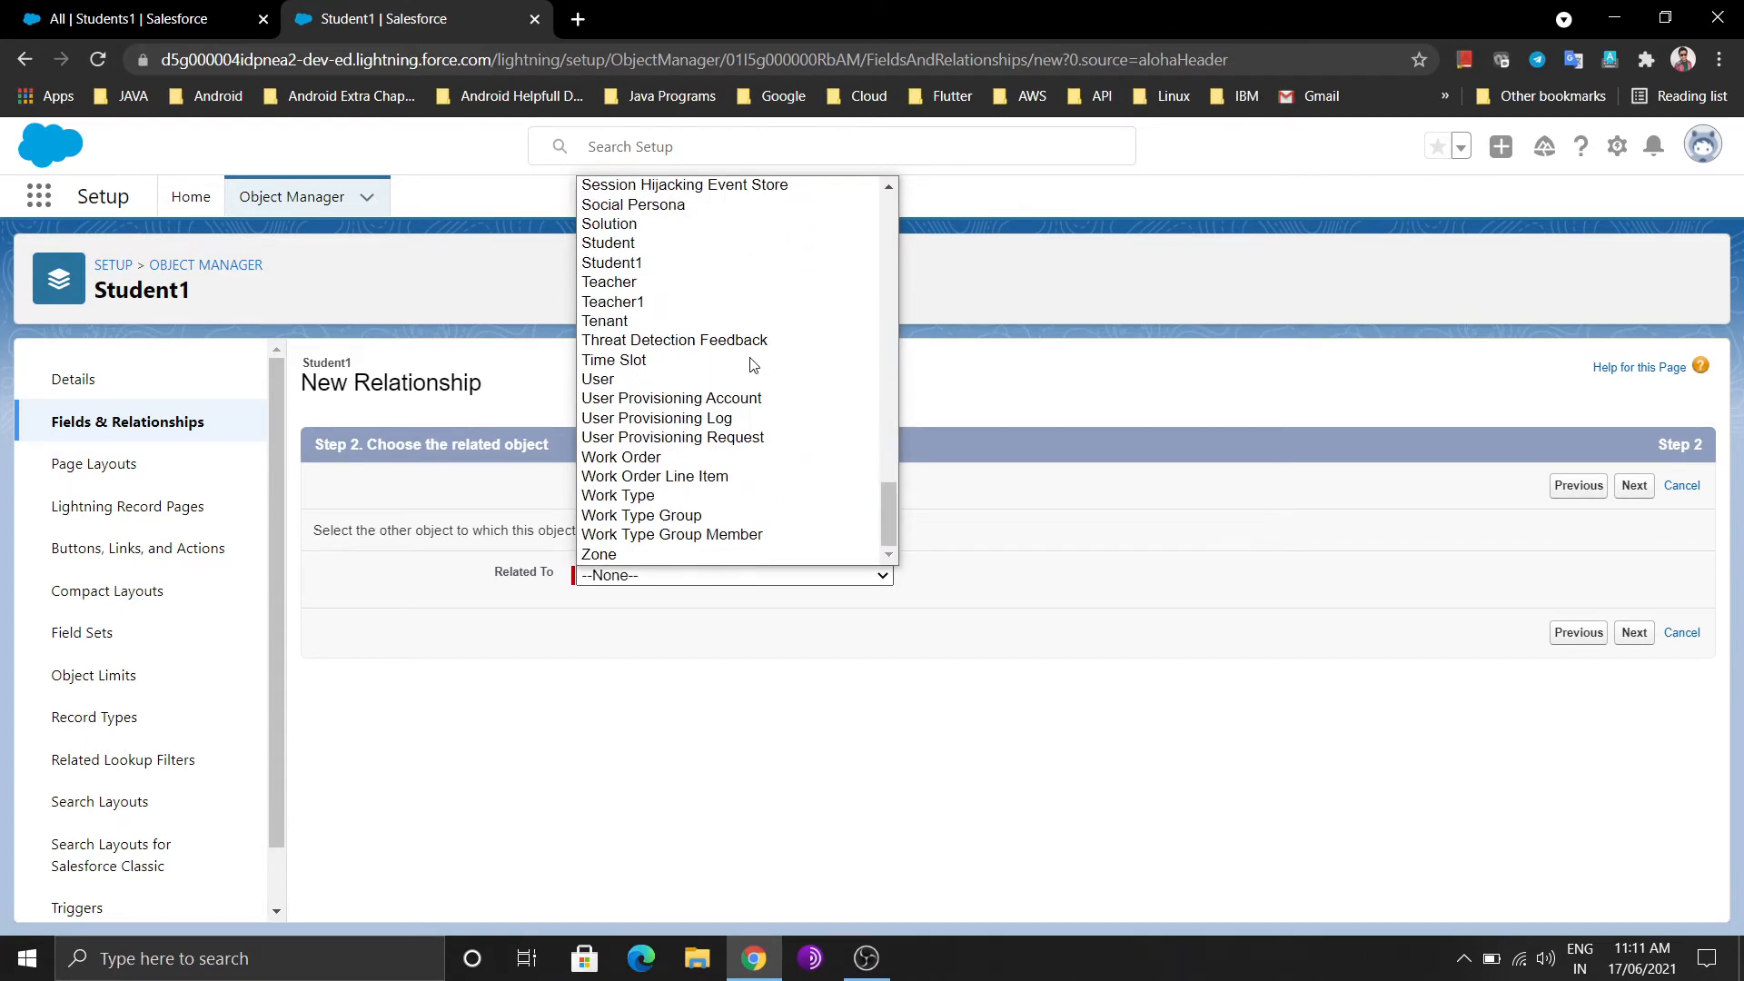
left_click(614, 305)
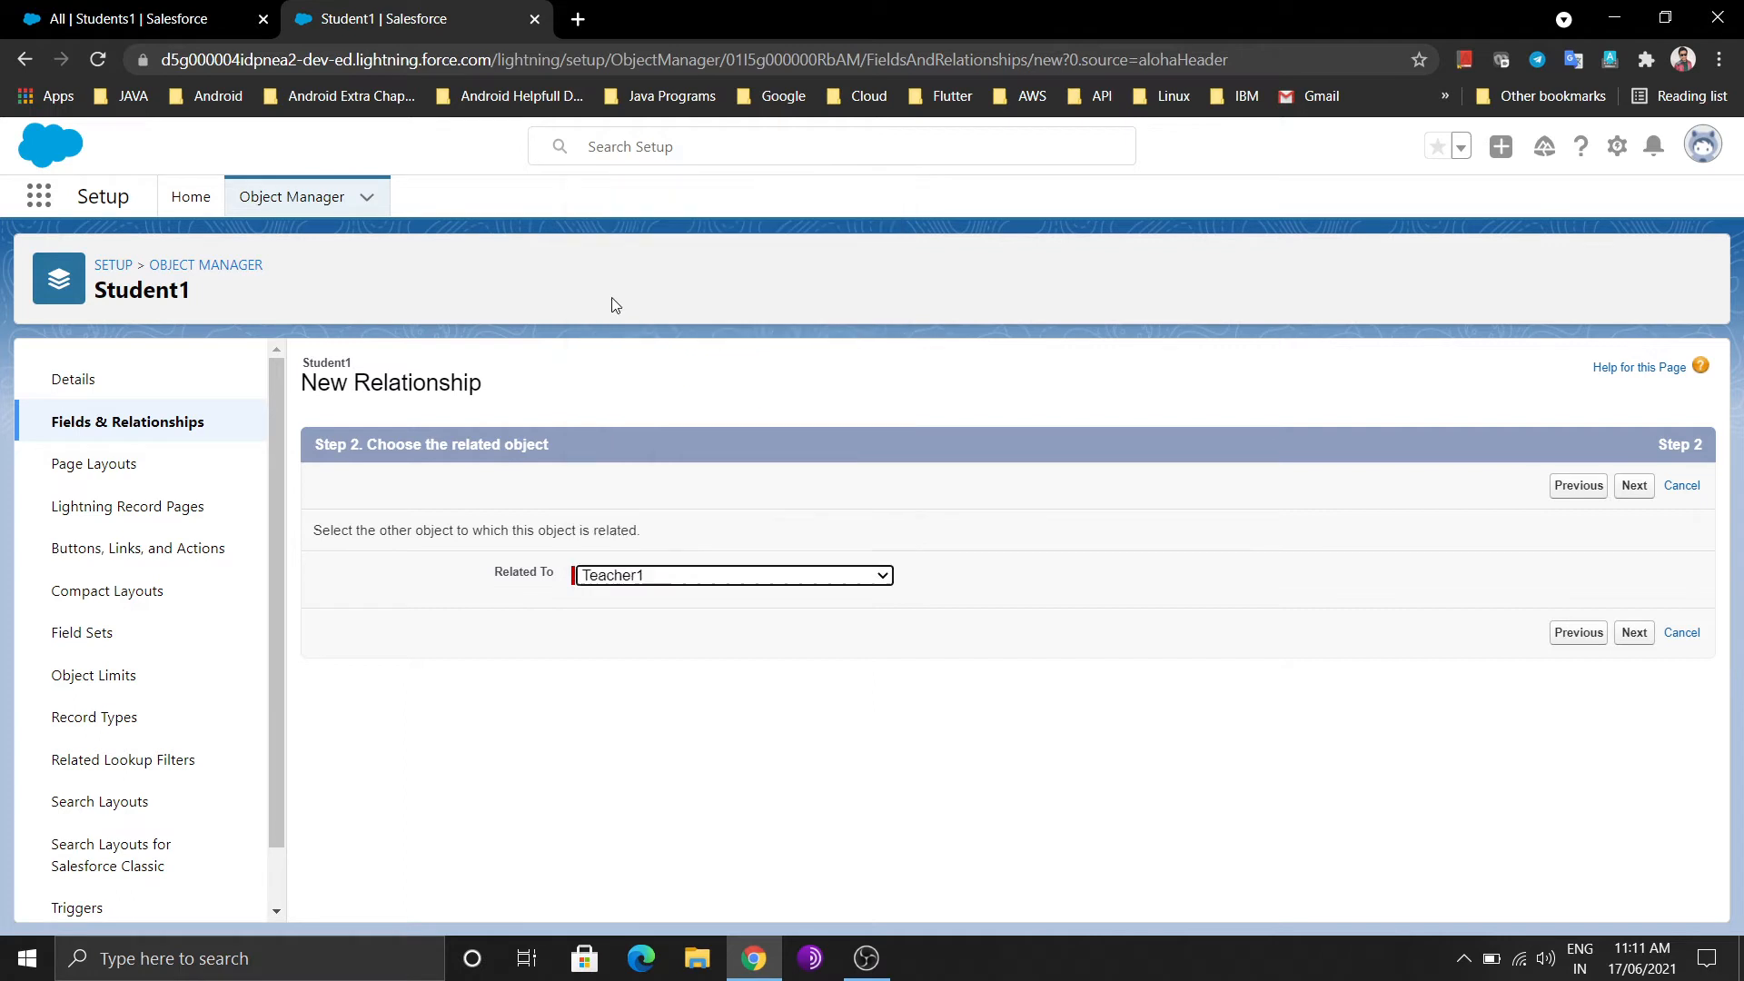
left_click(1635, 636)
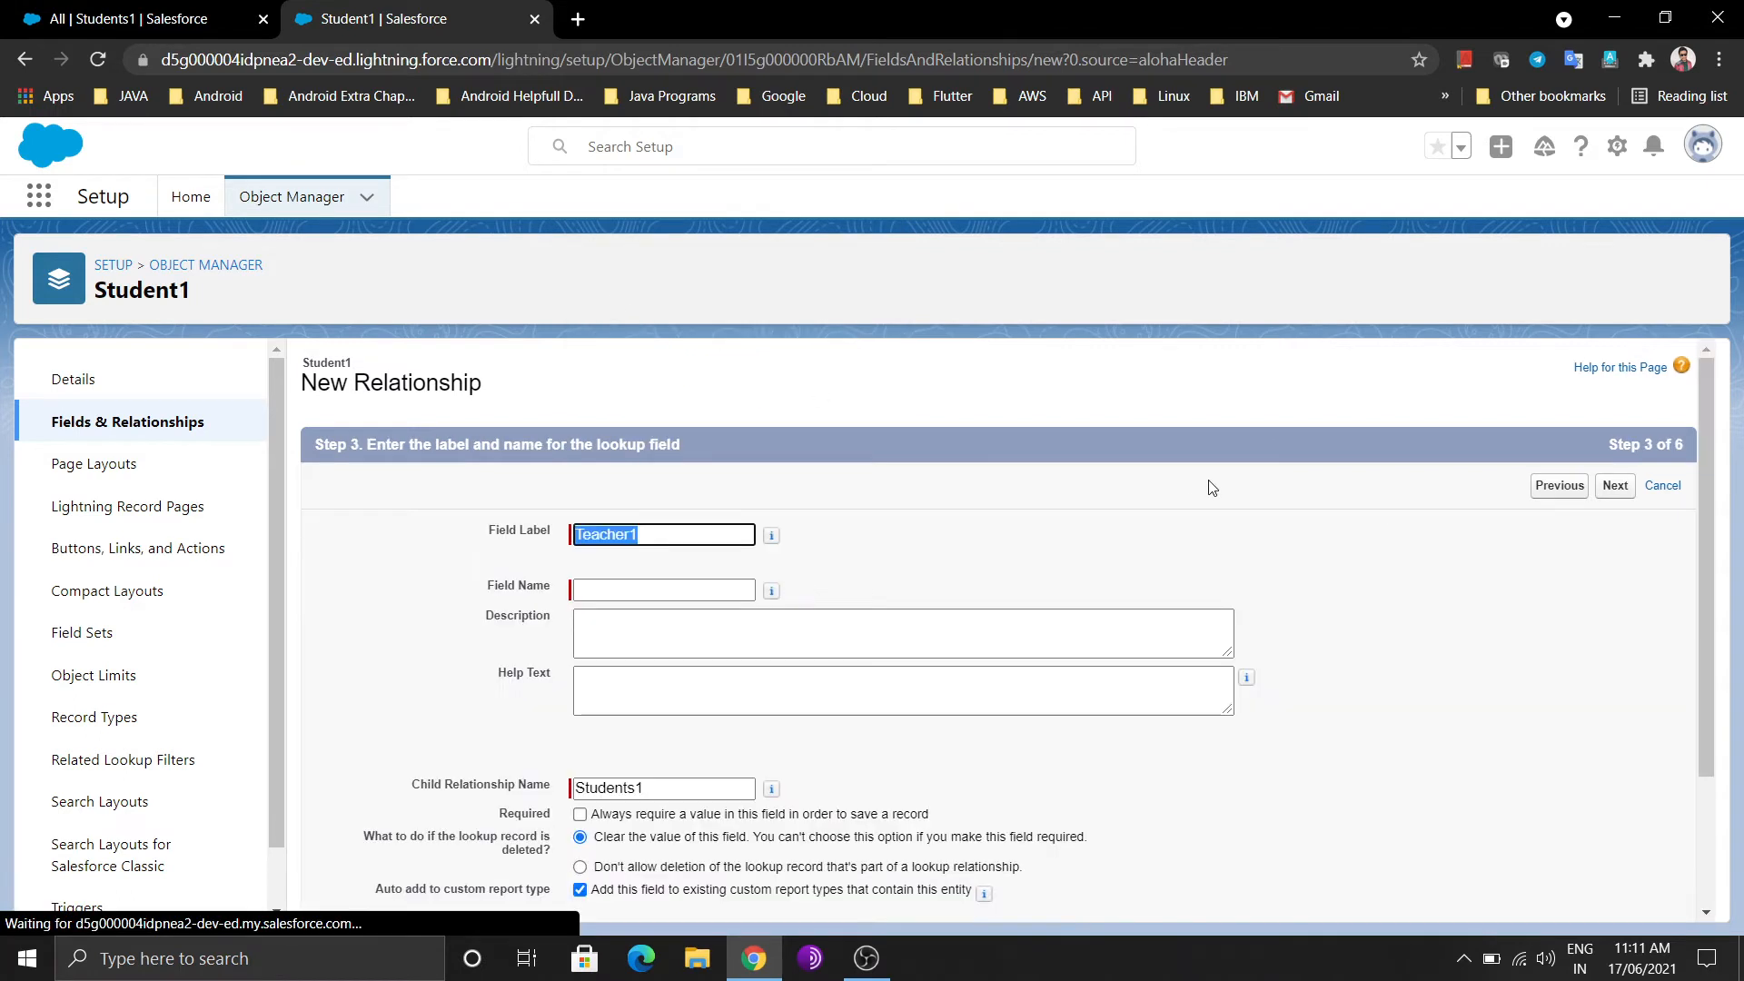
Set the field label to 'ChooseTaeacher' so the field name fills in
type("Cho")
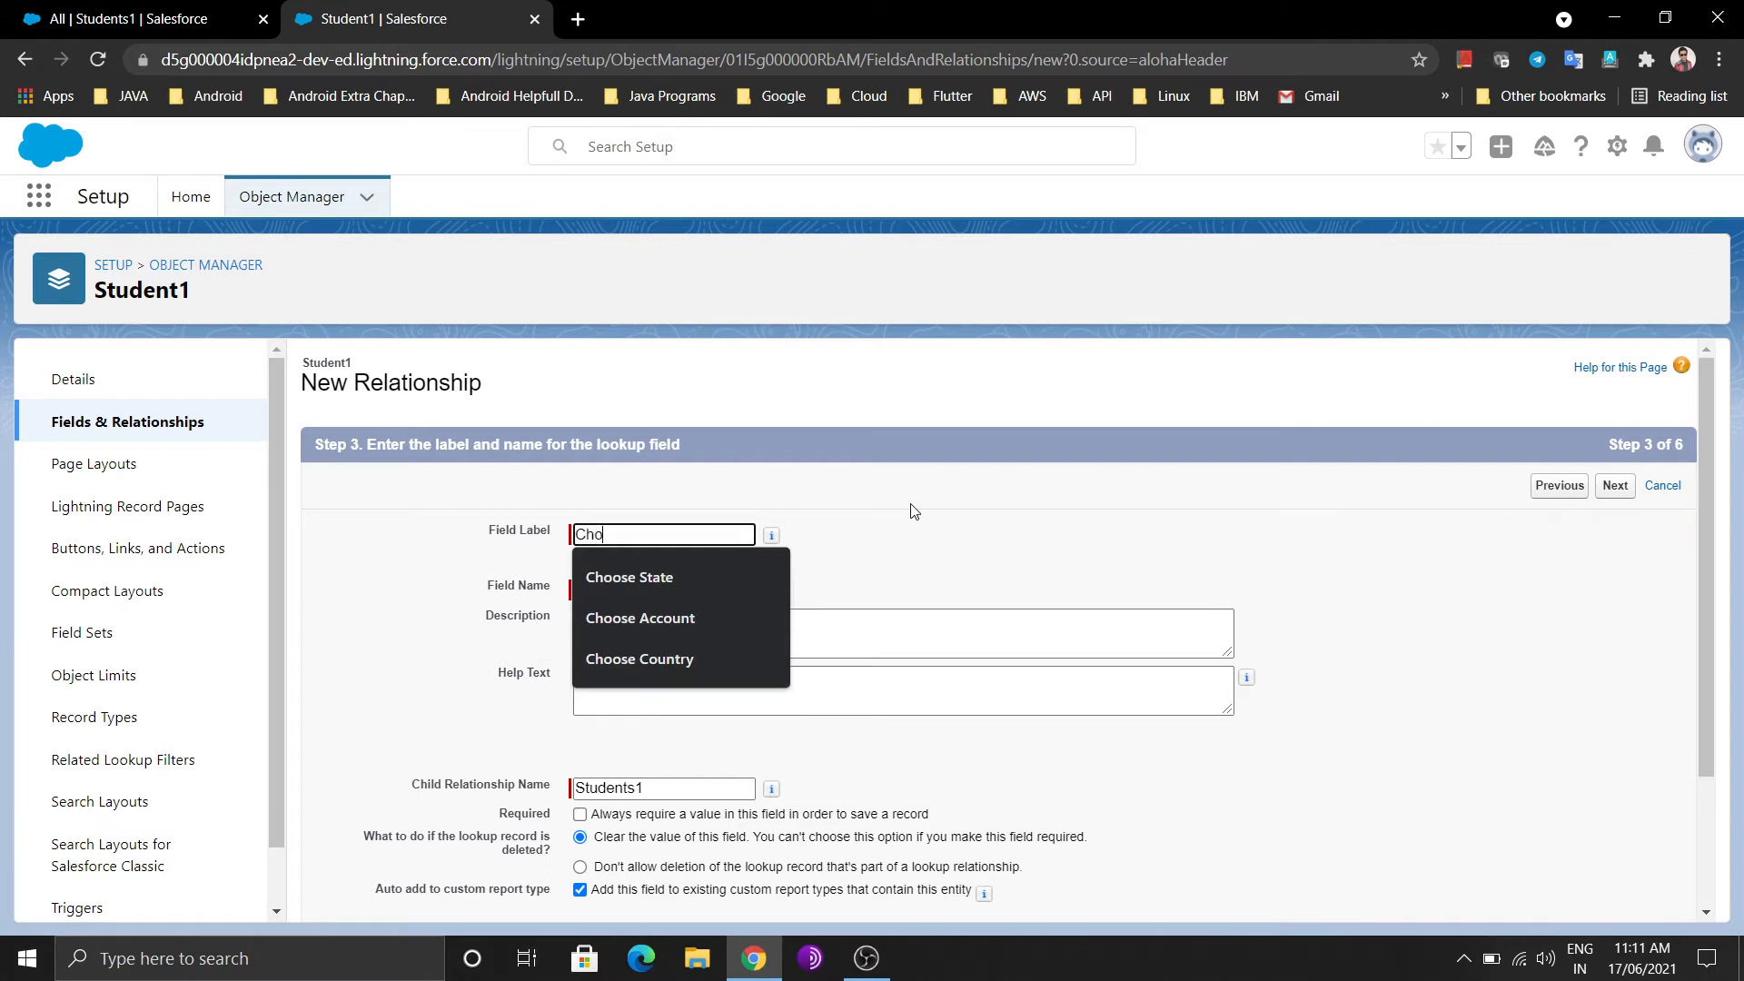
type("oseT")
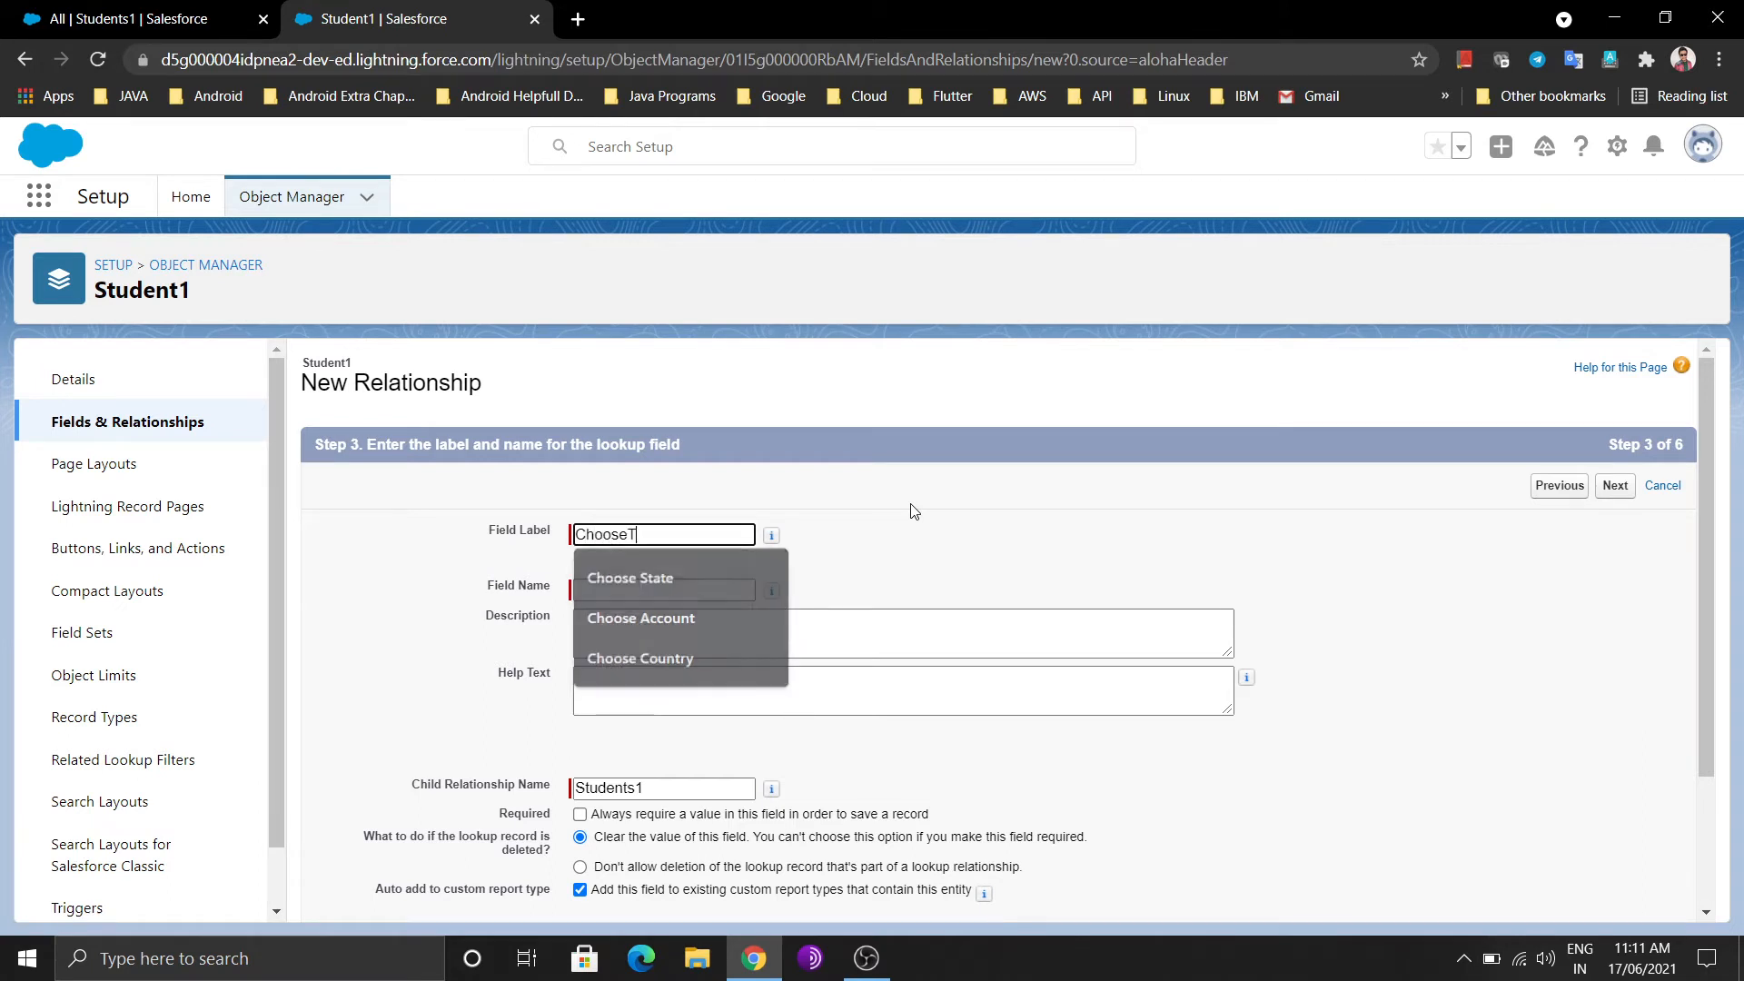
type("ea")
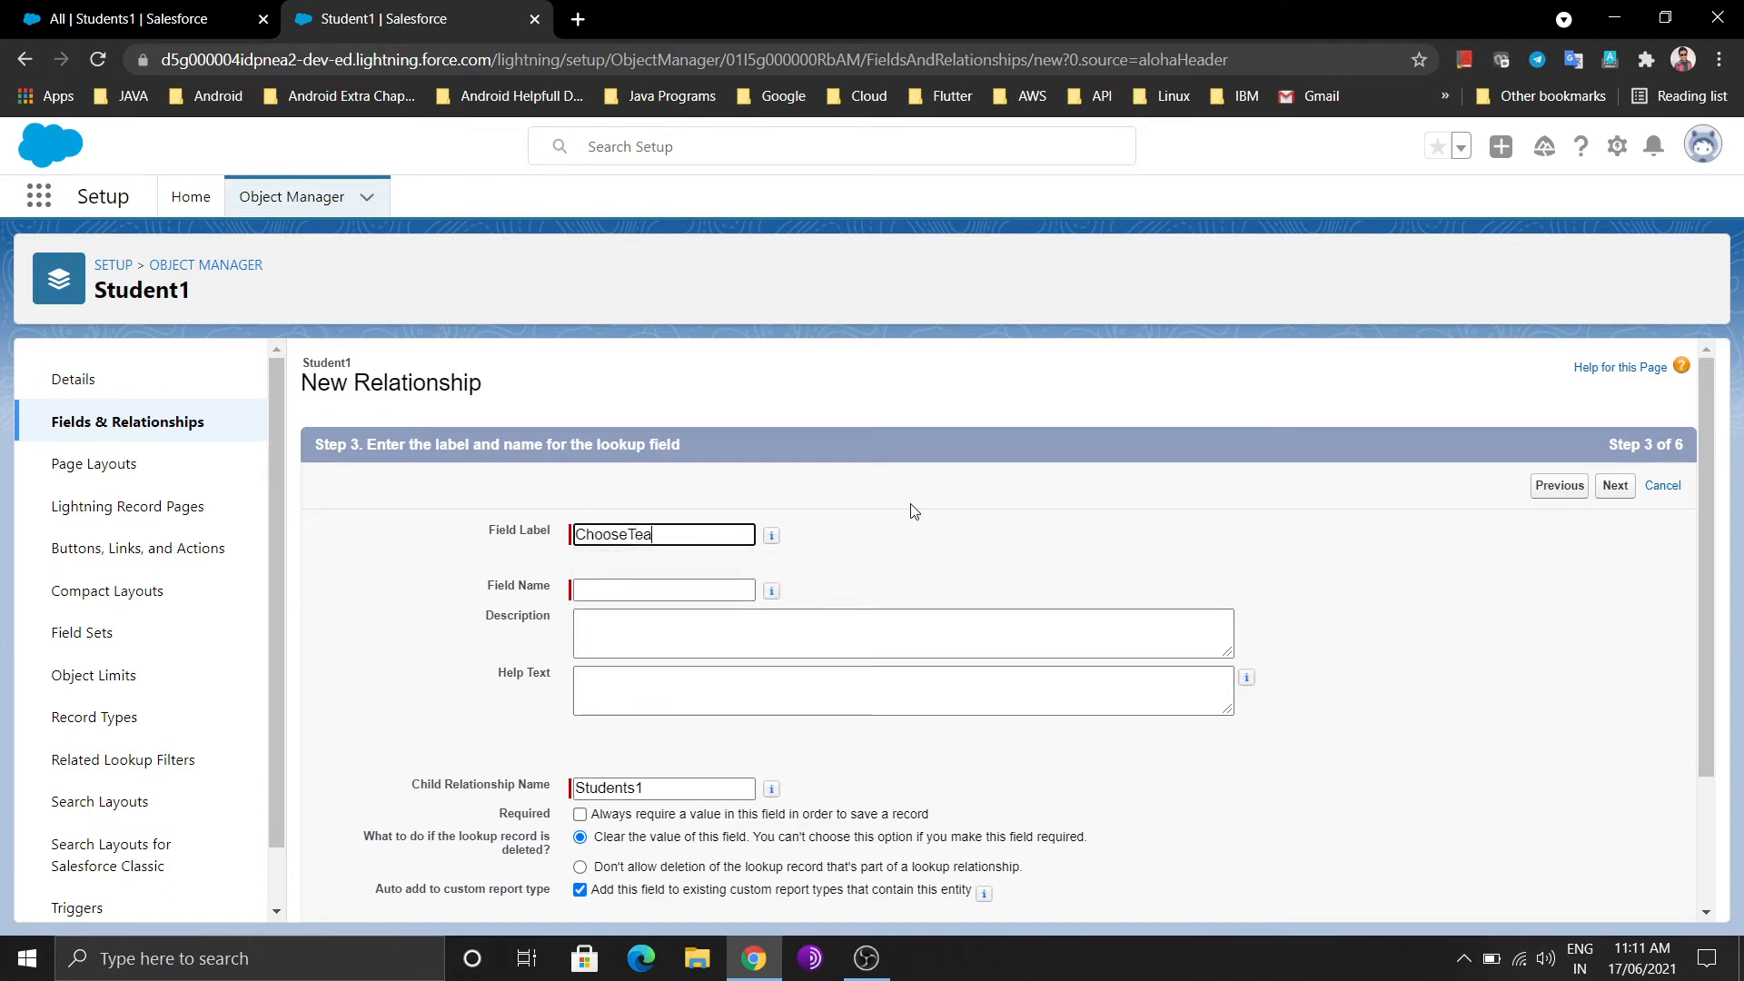
type("eacher")
left_click(1105, 560)
scroll(1104, 559, "down", 2)
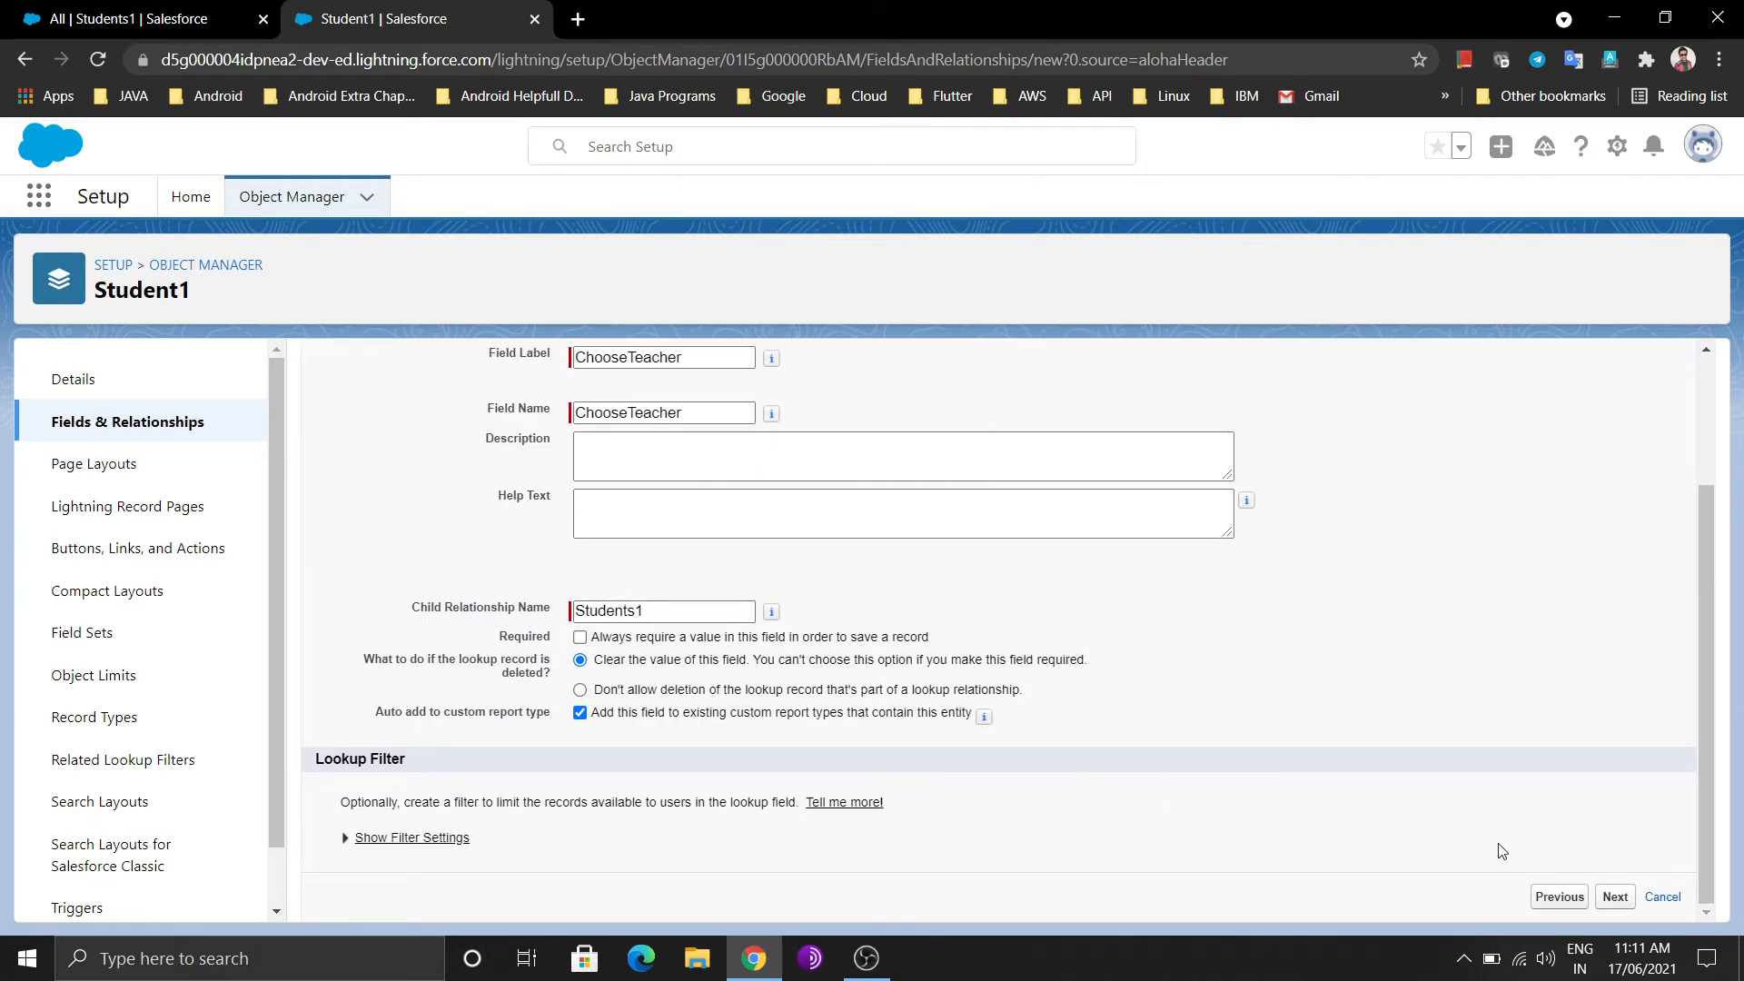
left_click(1610, 898)
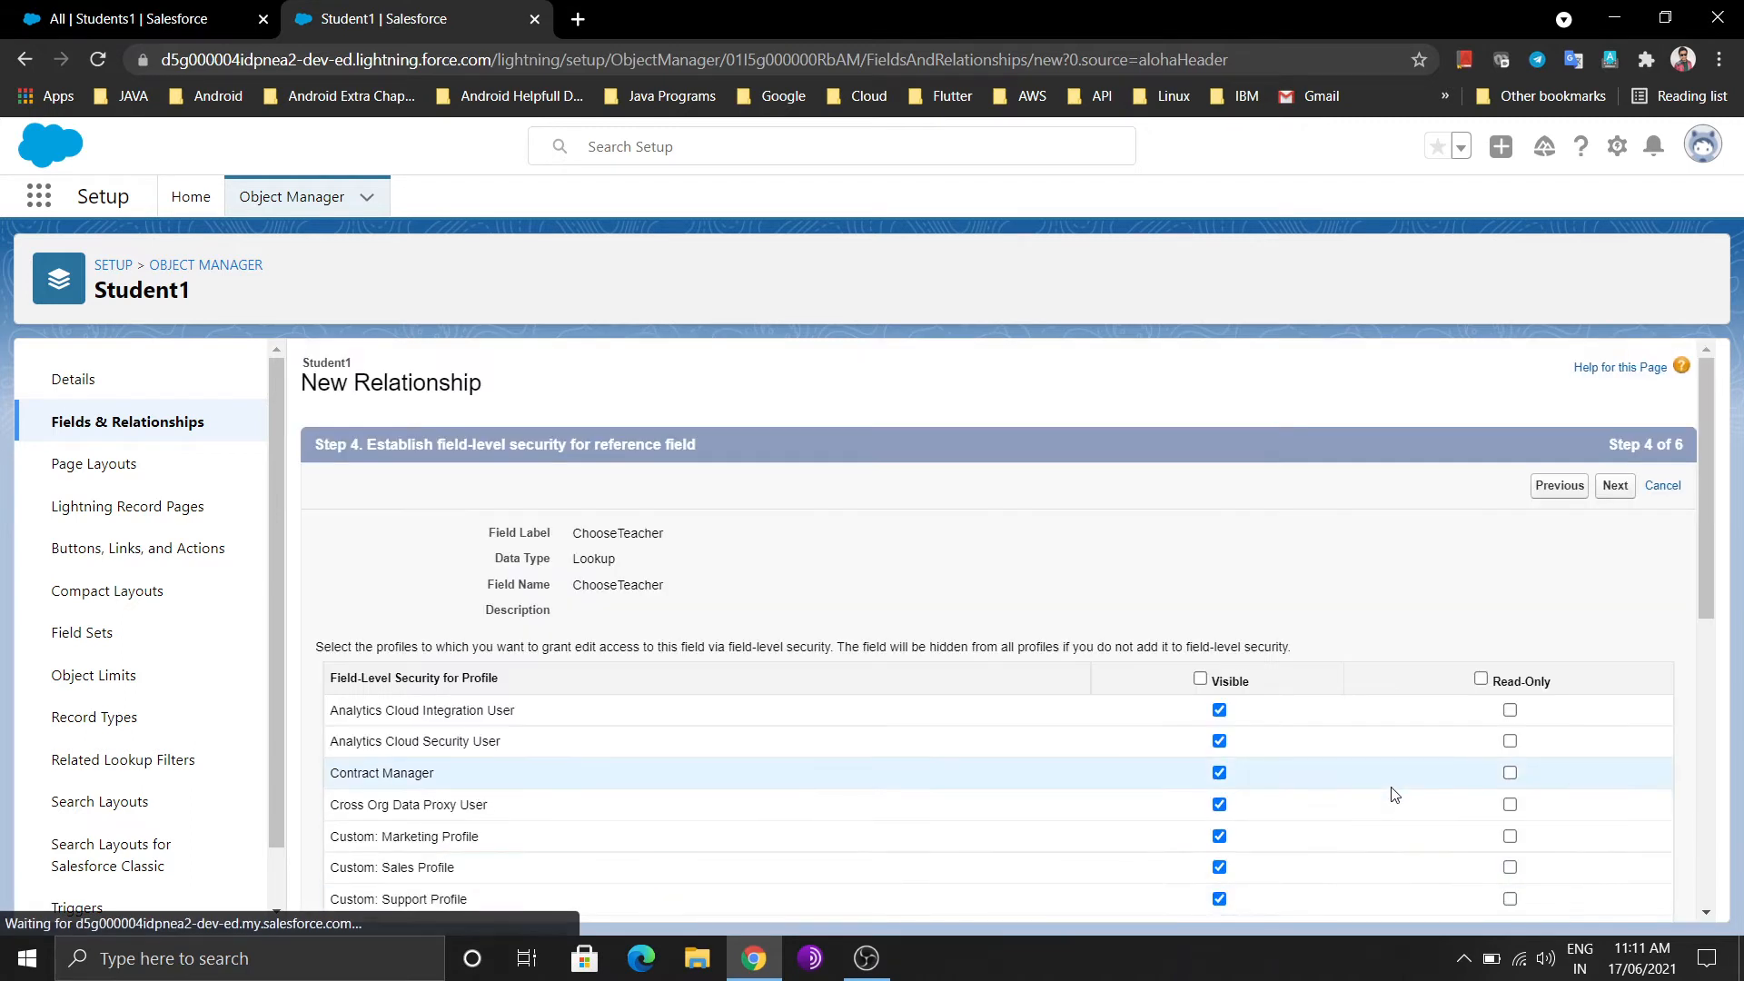
Make the field visible to all profiles, keep the default layouts and related list, and save
left_click(1199, 678)
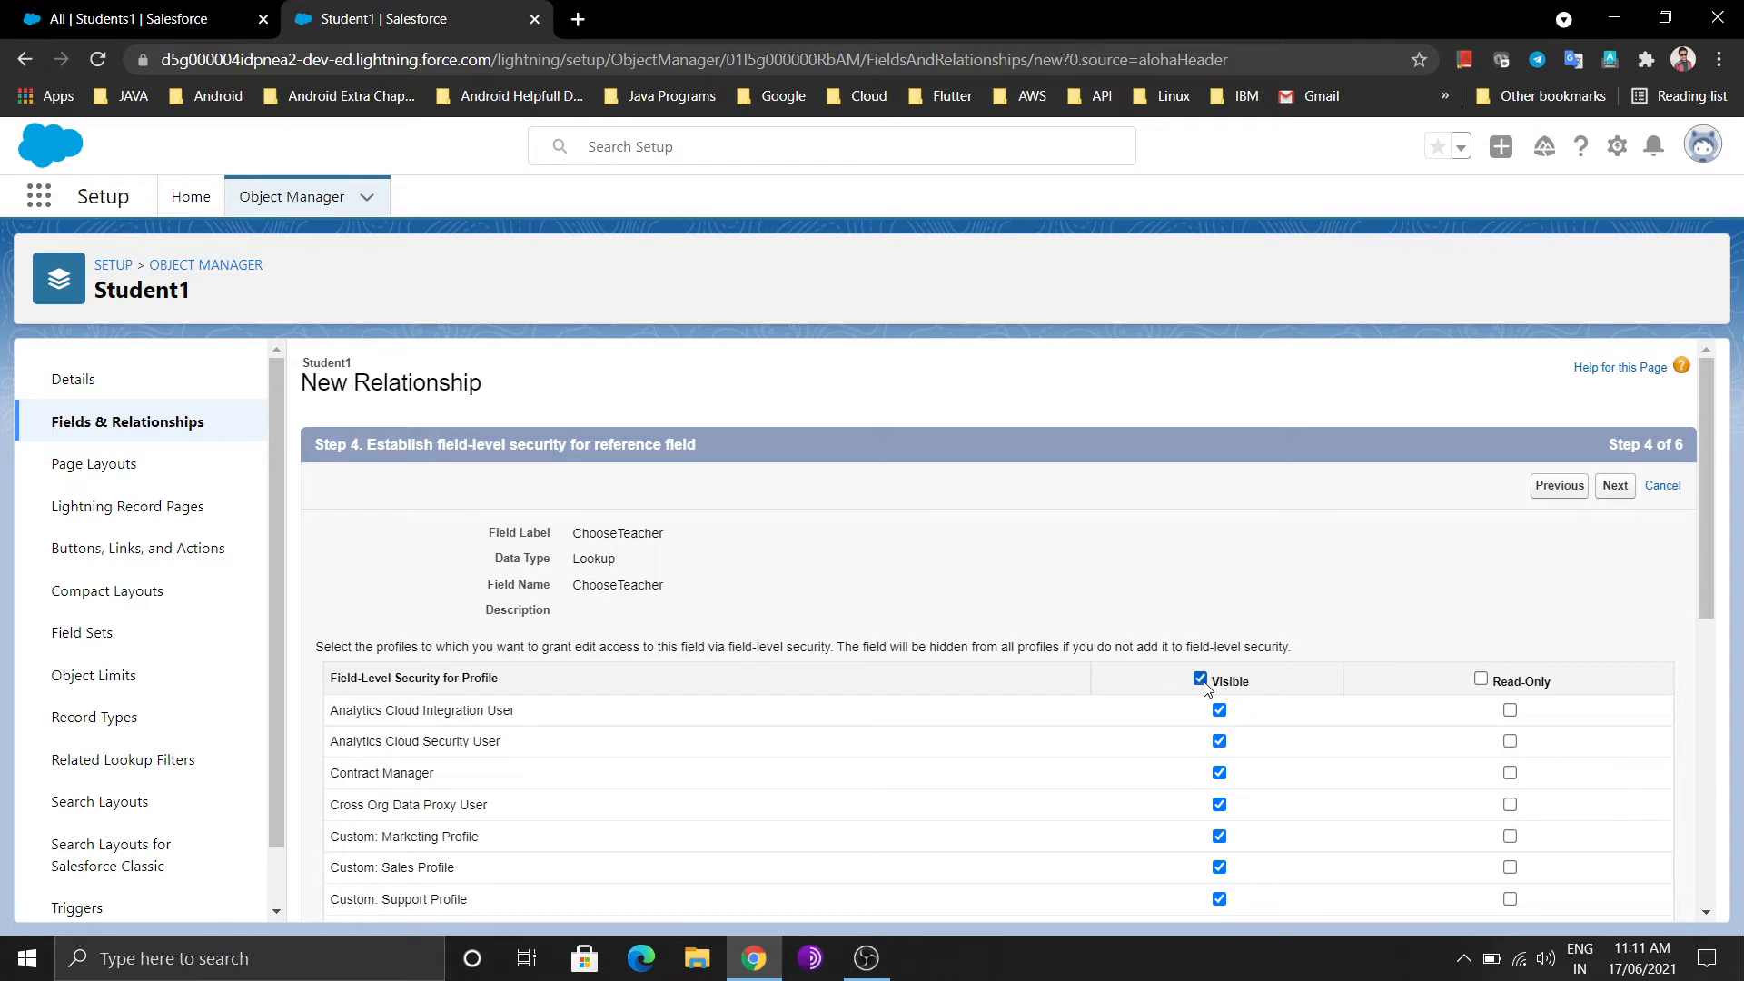
scroll(1469, 630, "down", 10)
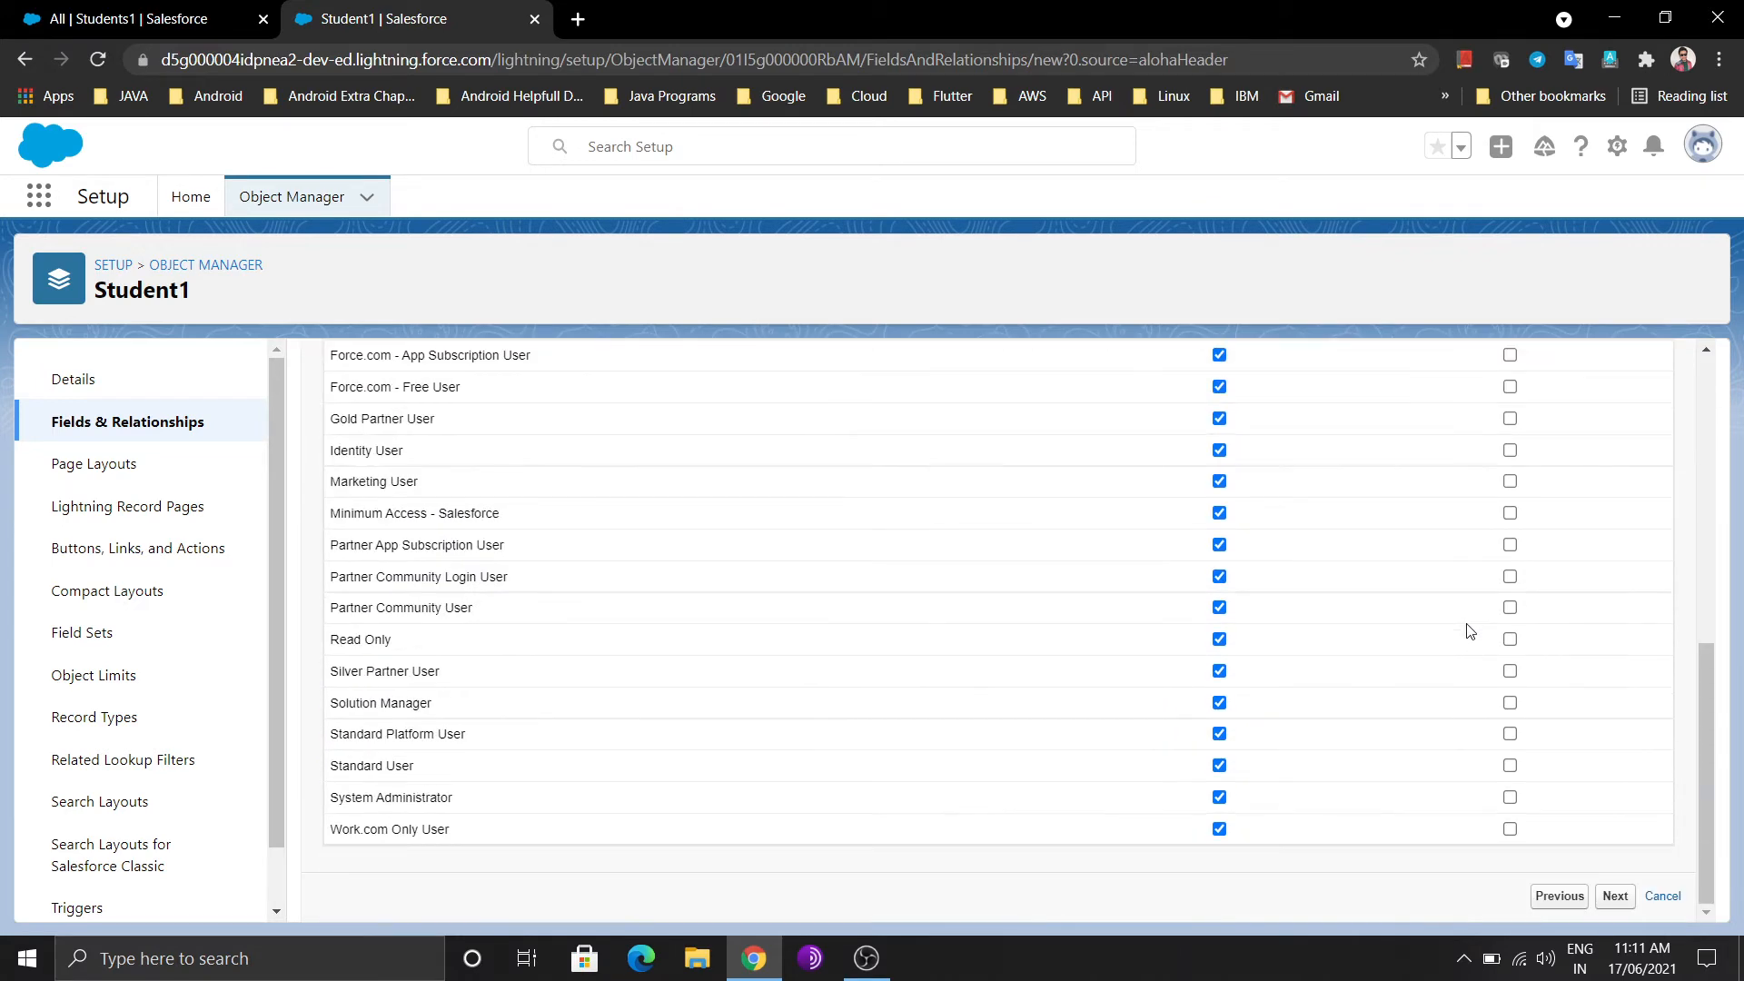
left_click(1613, 896)
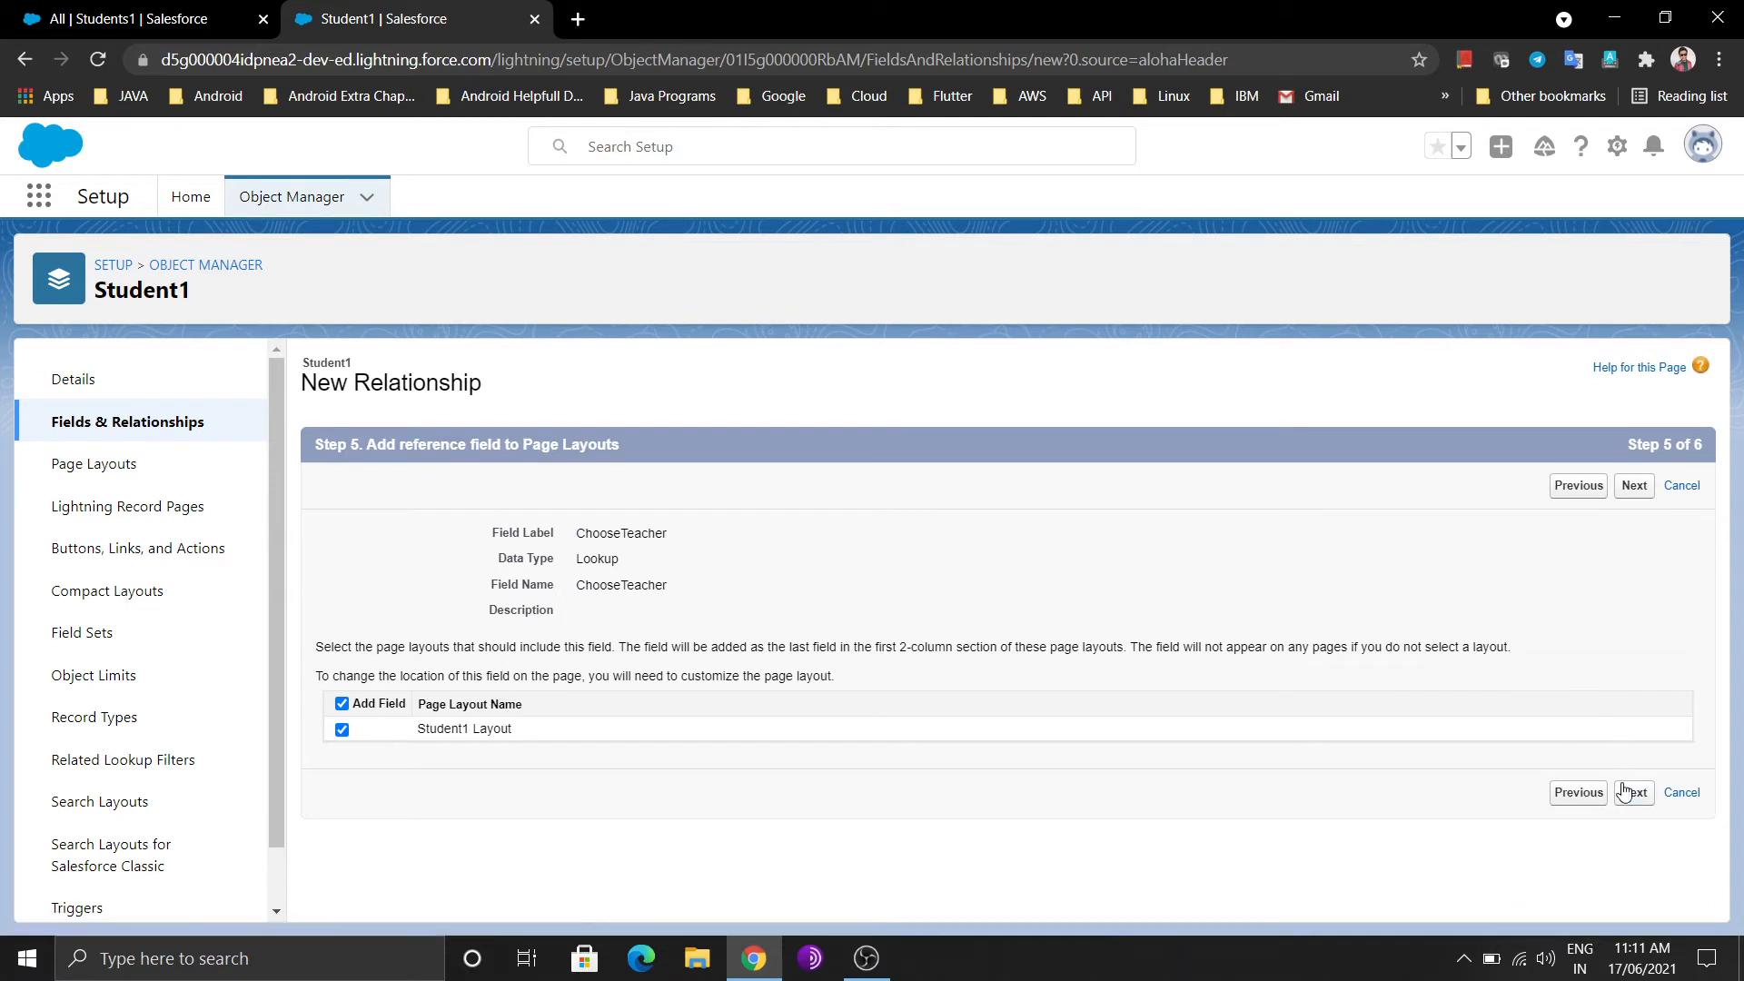
left_click(1626, 792)
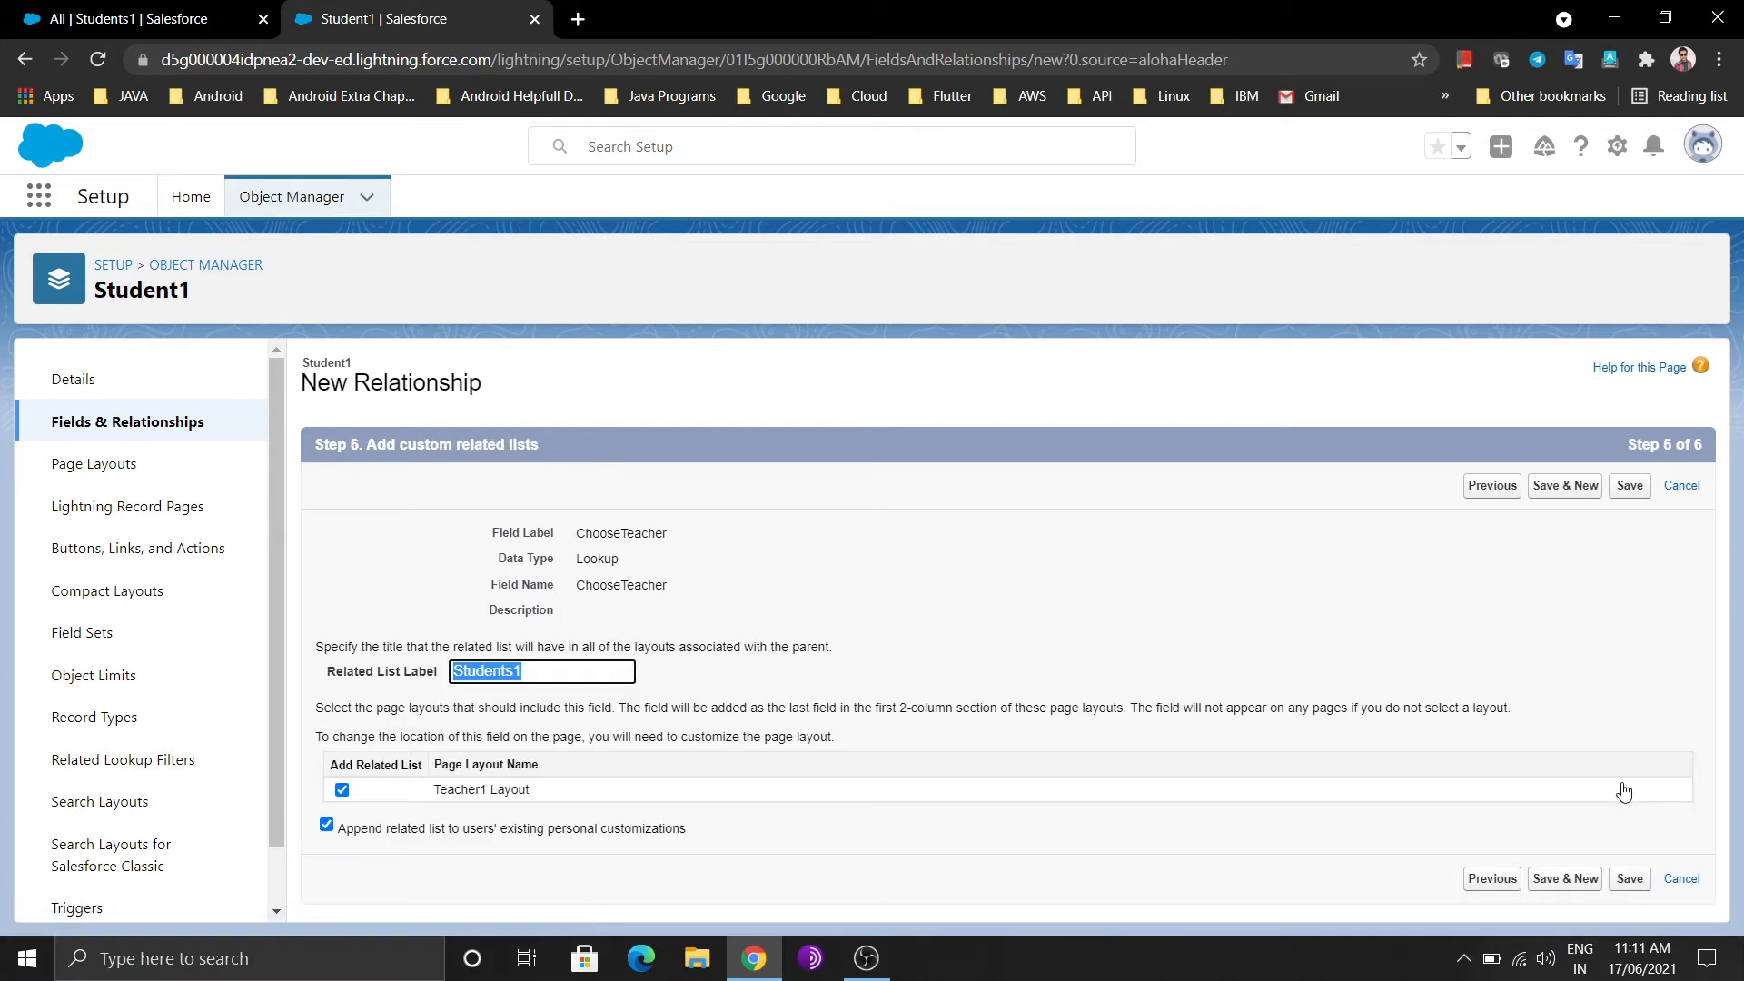
left_click(1630, 879)
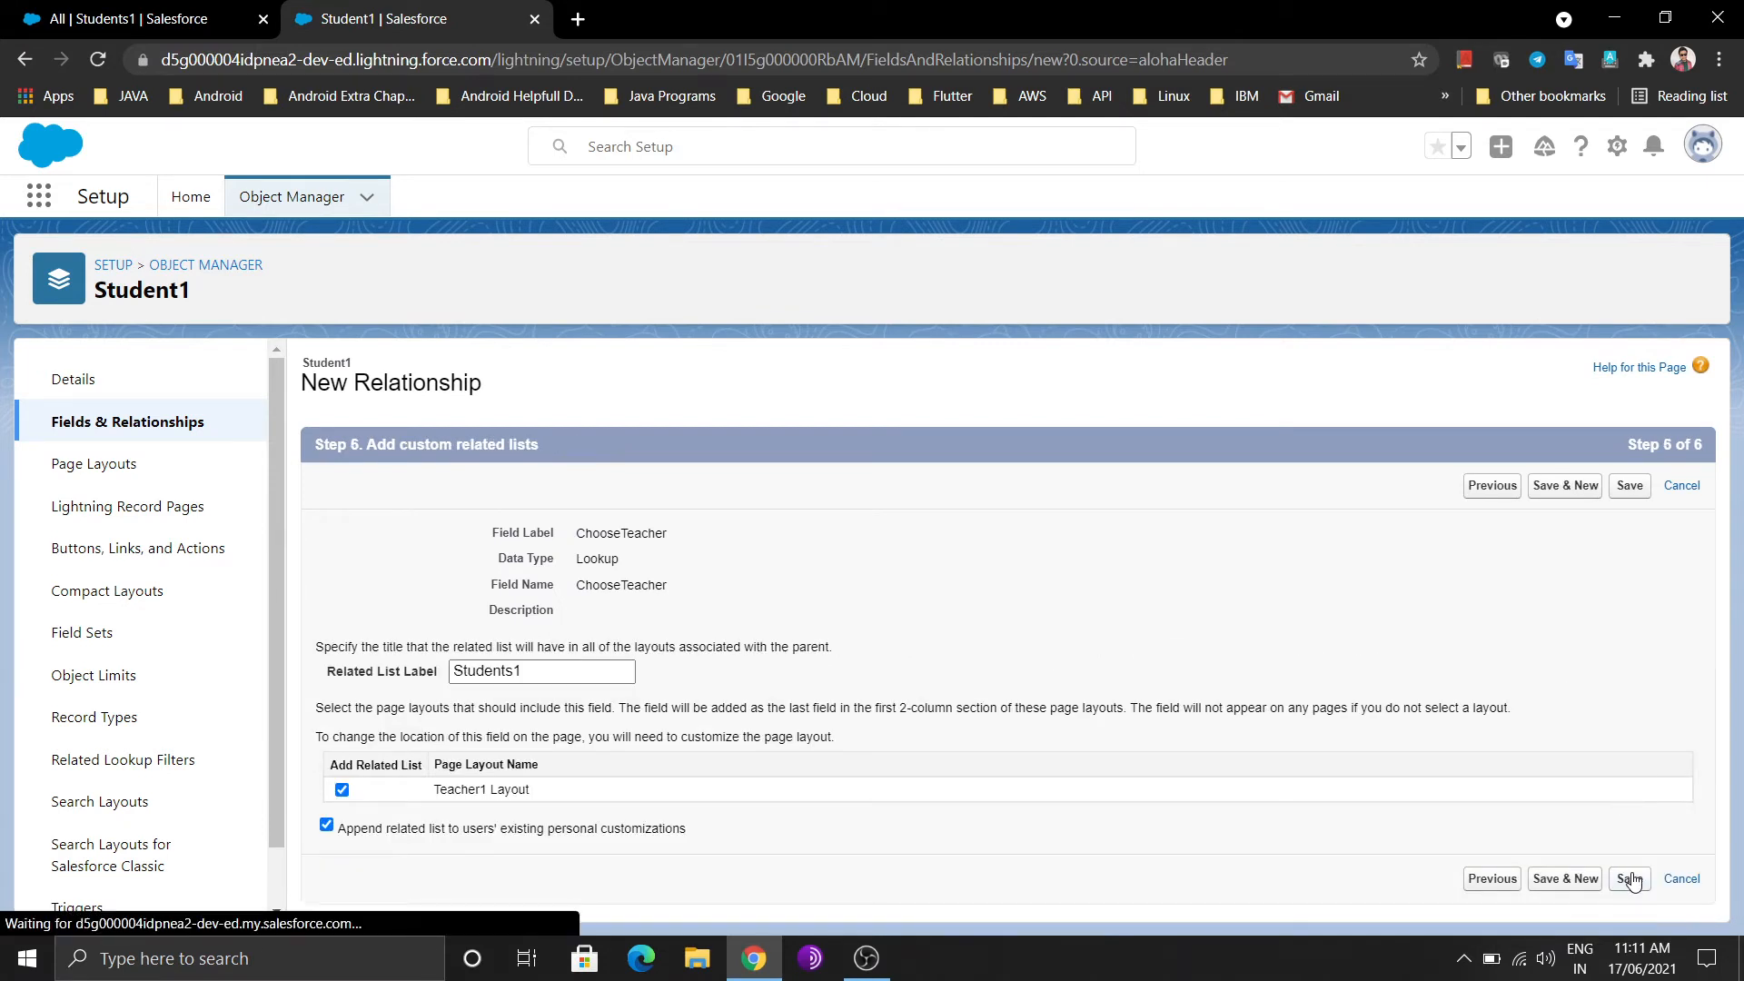
Return to the Students1 list tab and reload the list
left_click(216, 9)
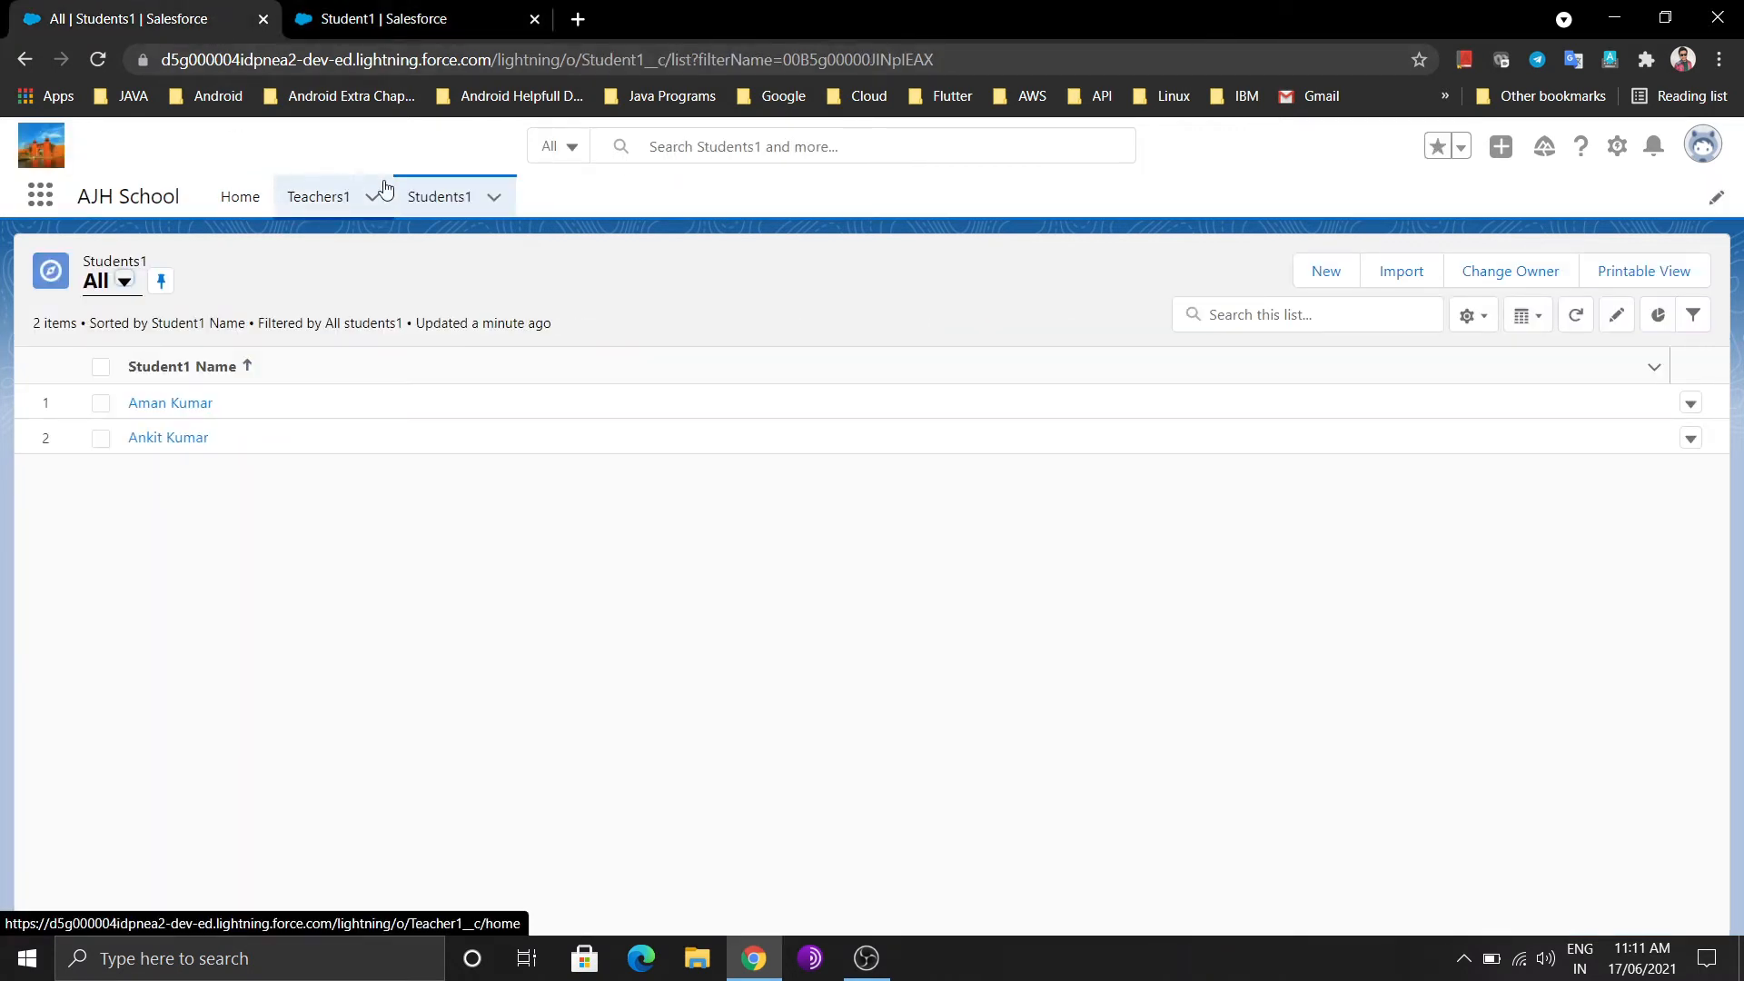
left_click(363, 3)
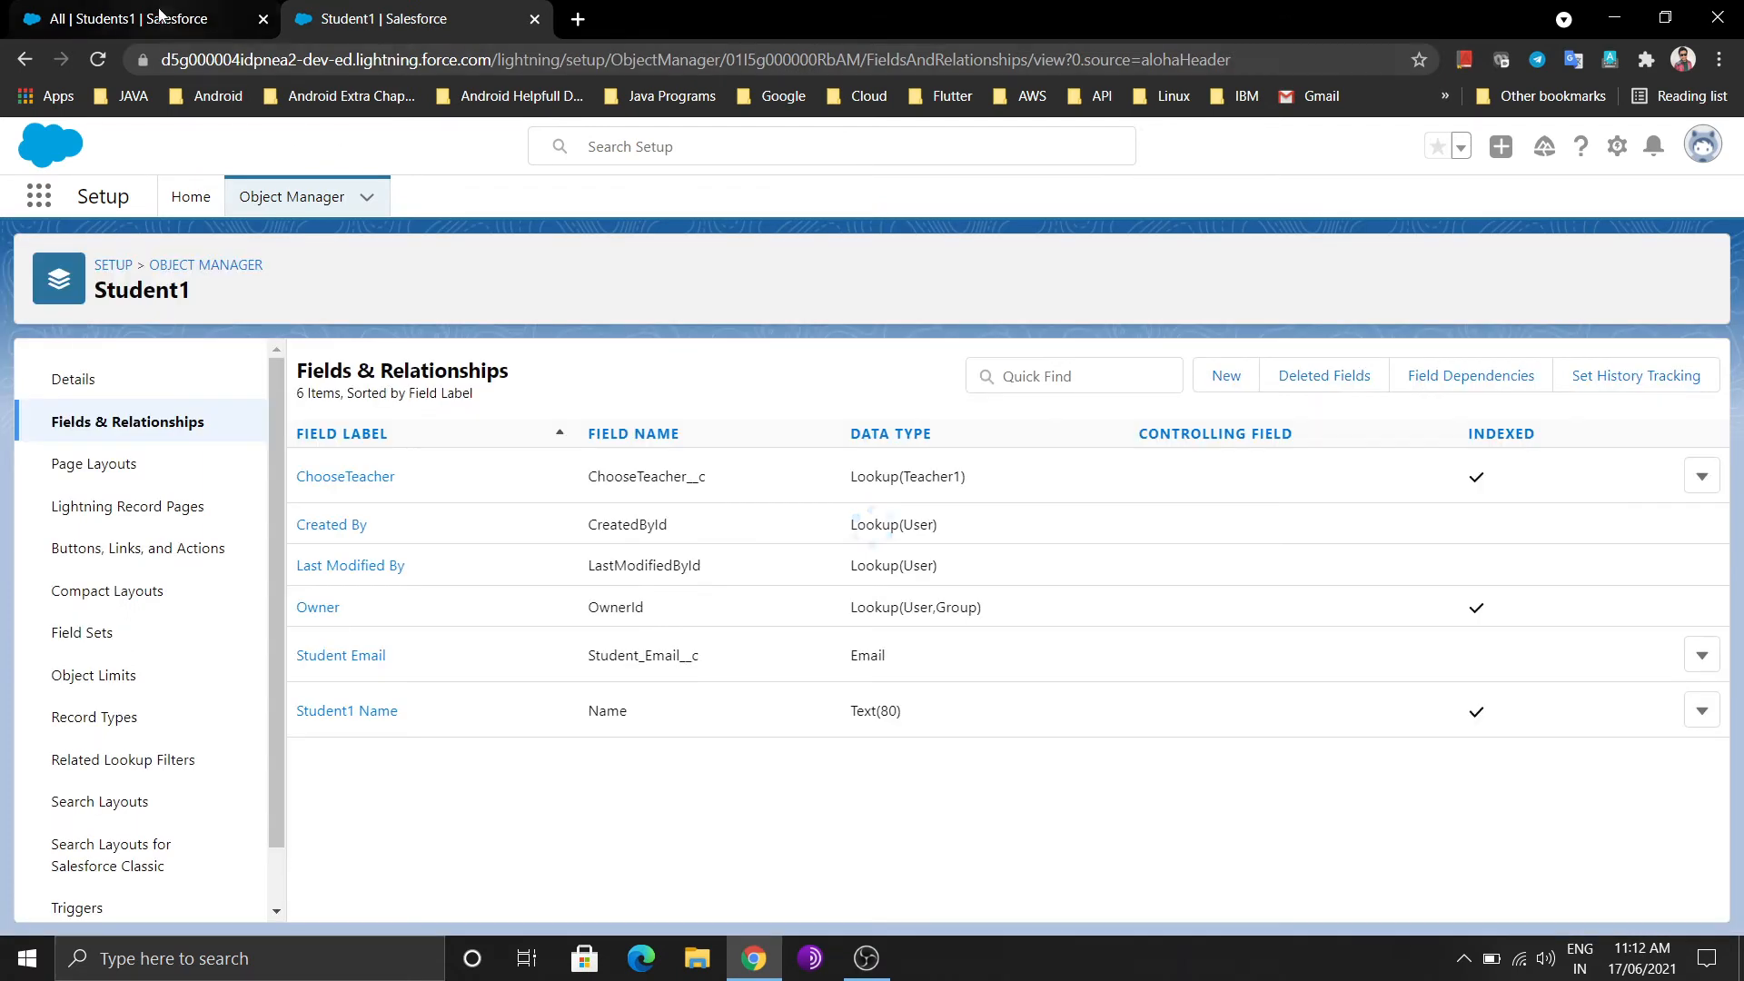
left_click(150, 12)
left_click(436, 186)
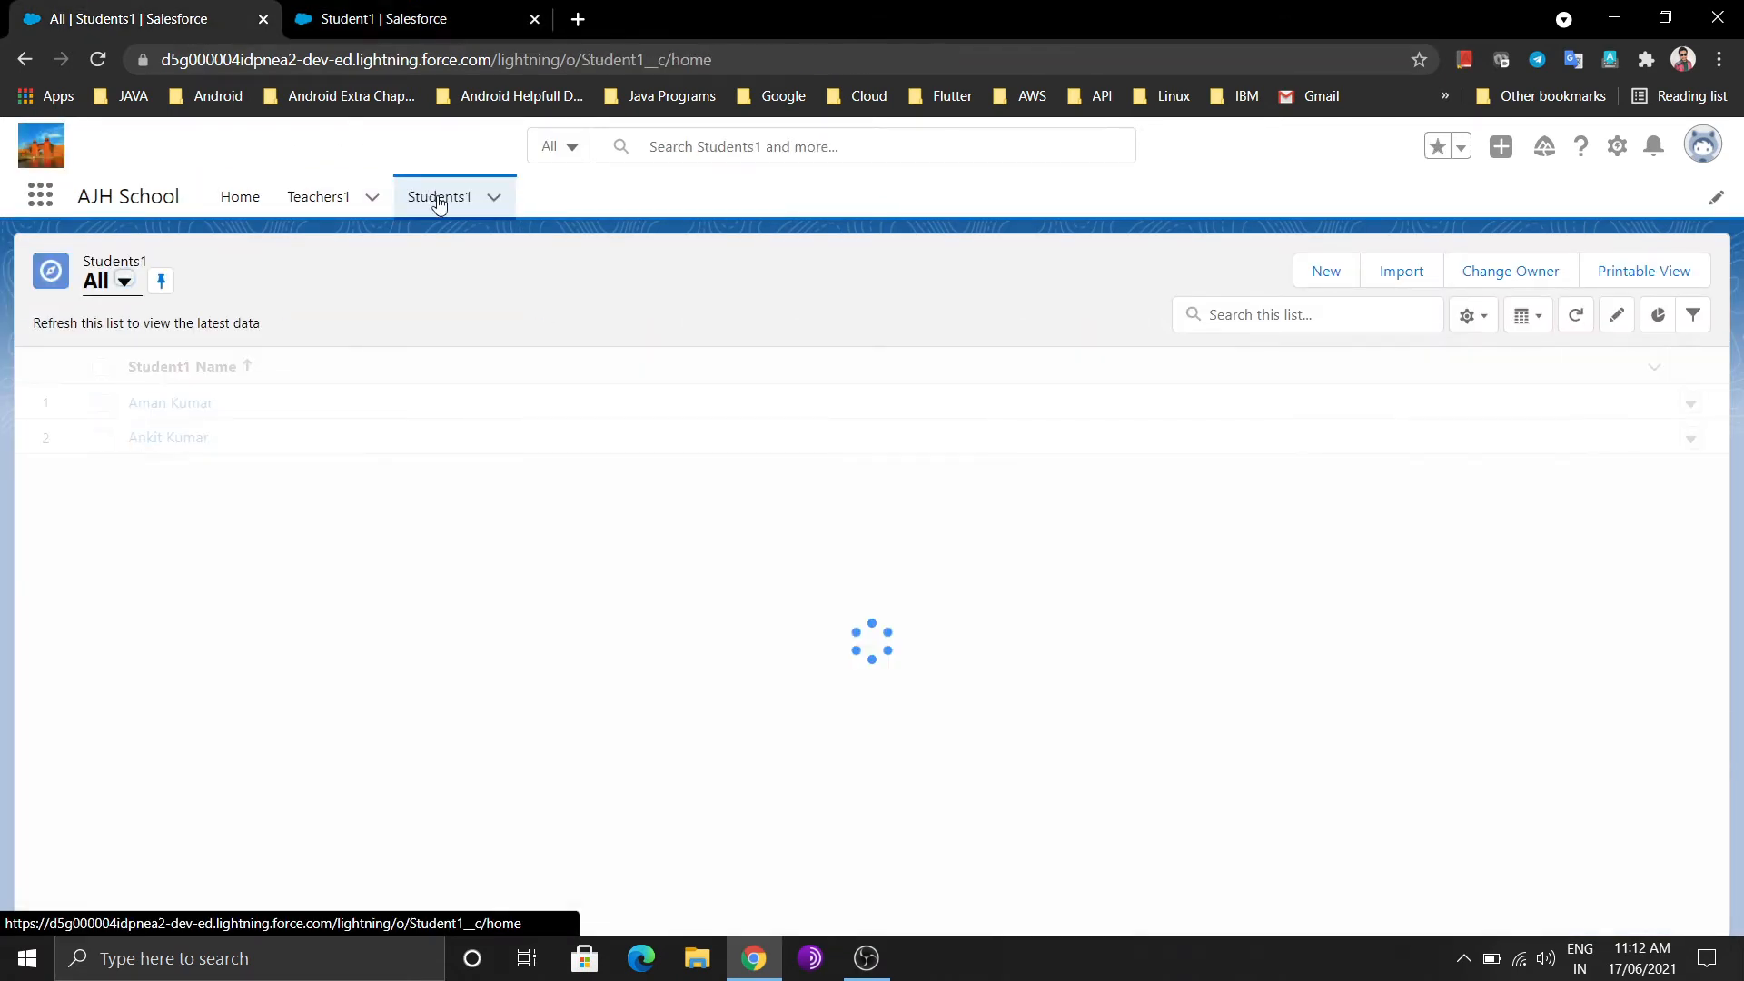
Create a Student1 record with the student's name, e-mail and the first recent teacher, and save
left_click(1311, 285)
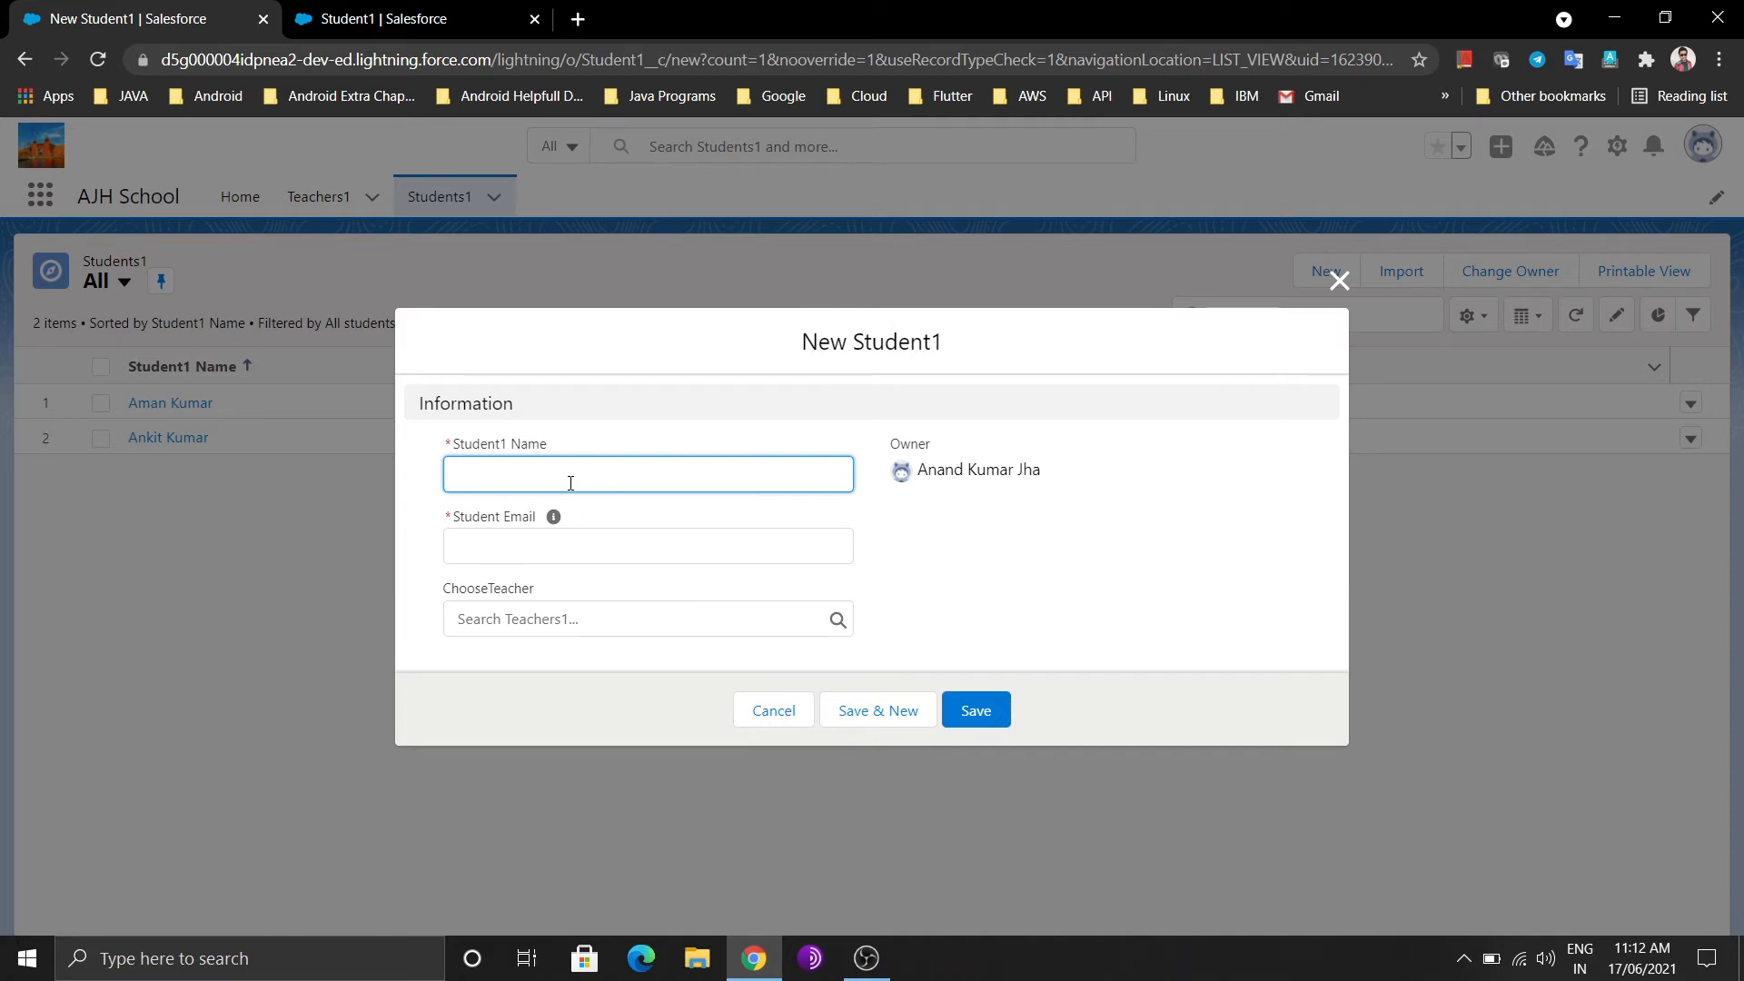
type("Aman")
left_click(545, 554)
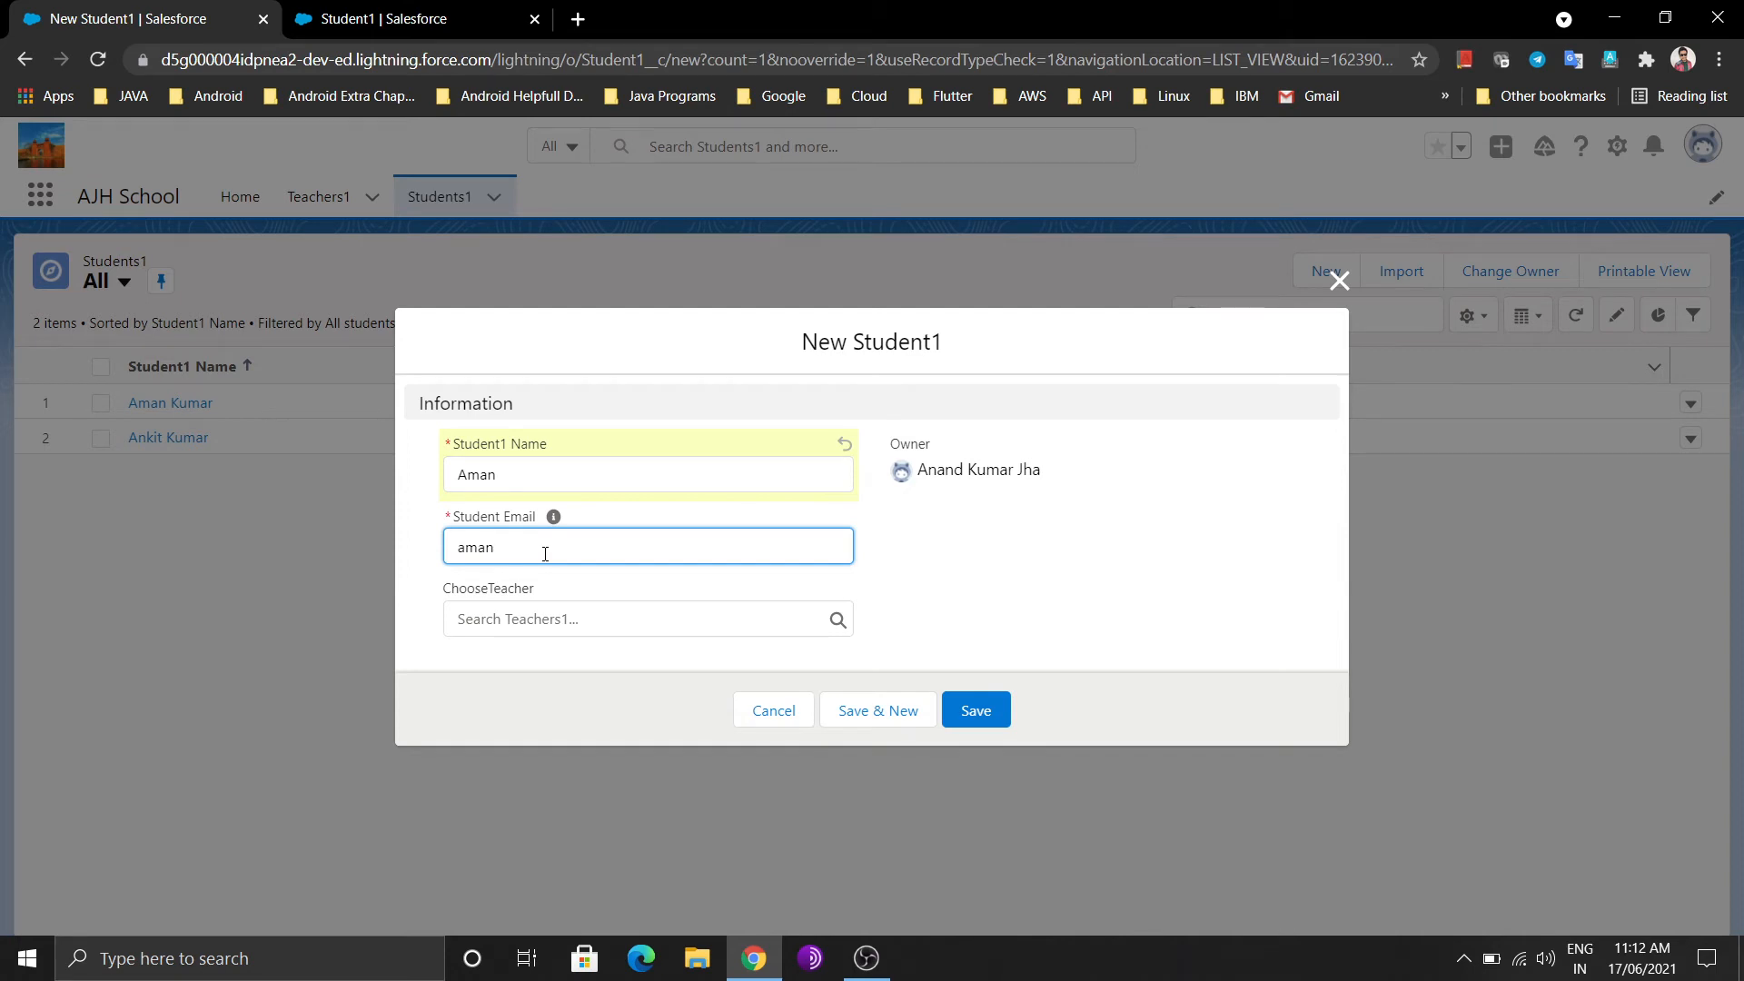
left_click(564, 610)
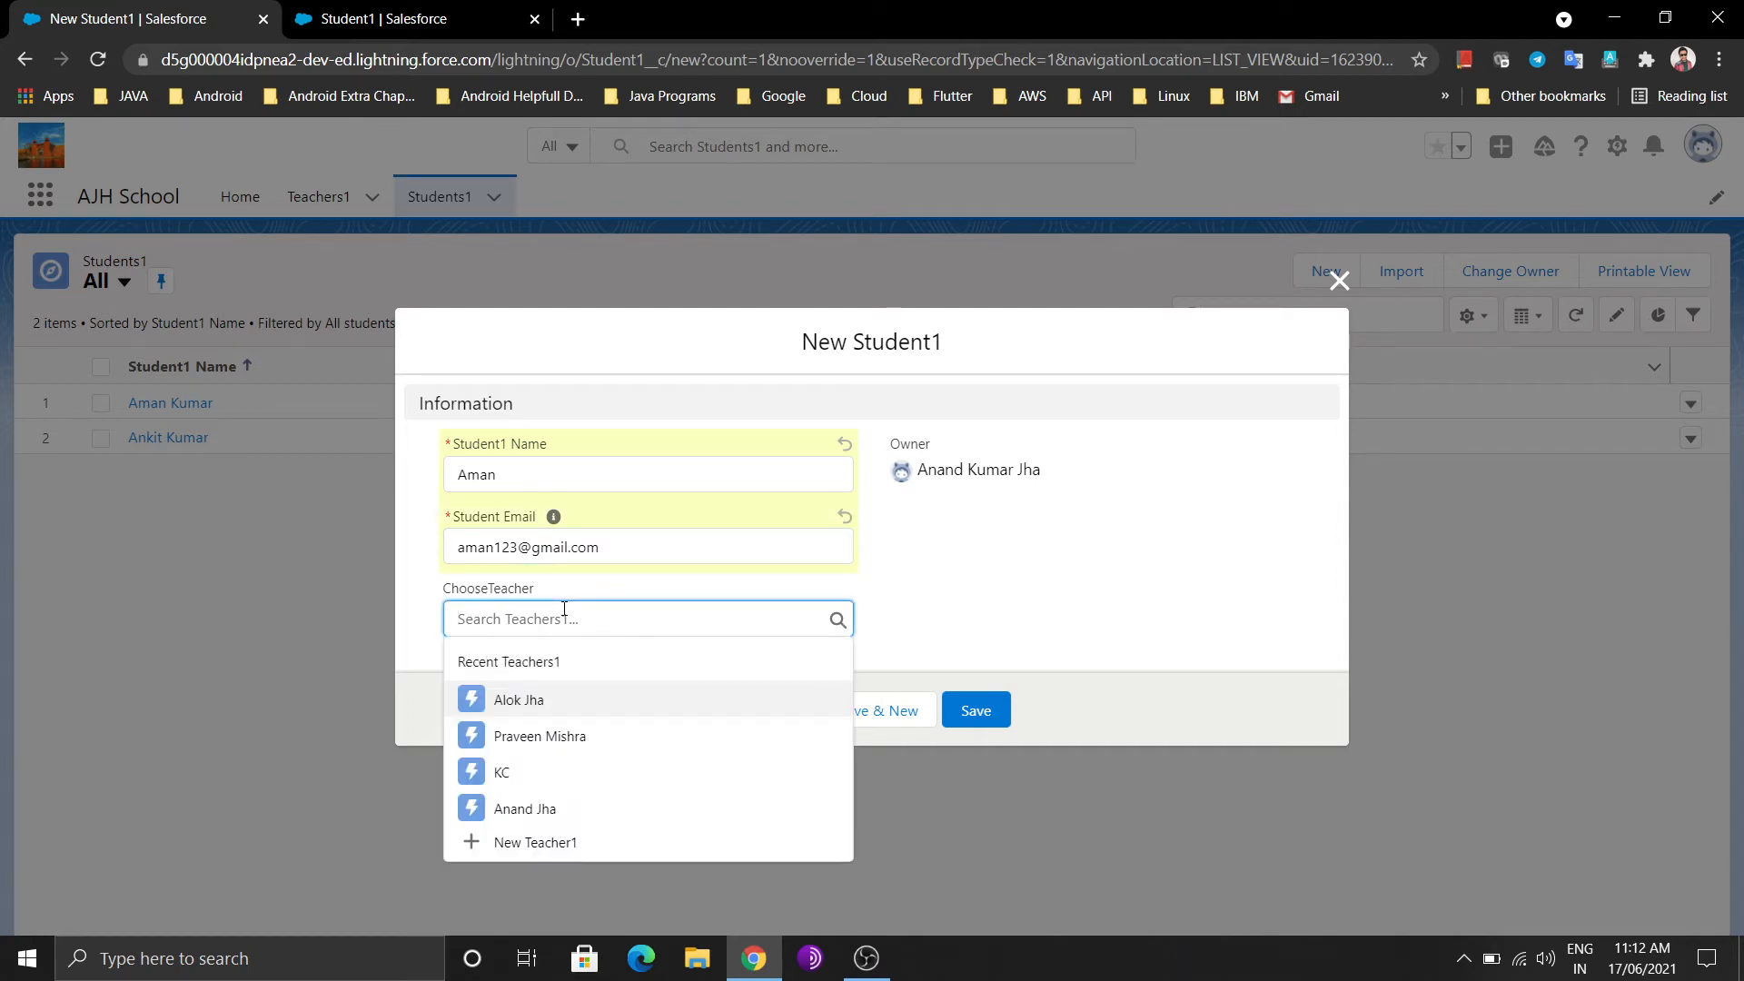
left_click(563, 701)
left_click(975, 717)
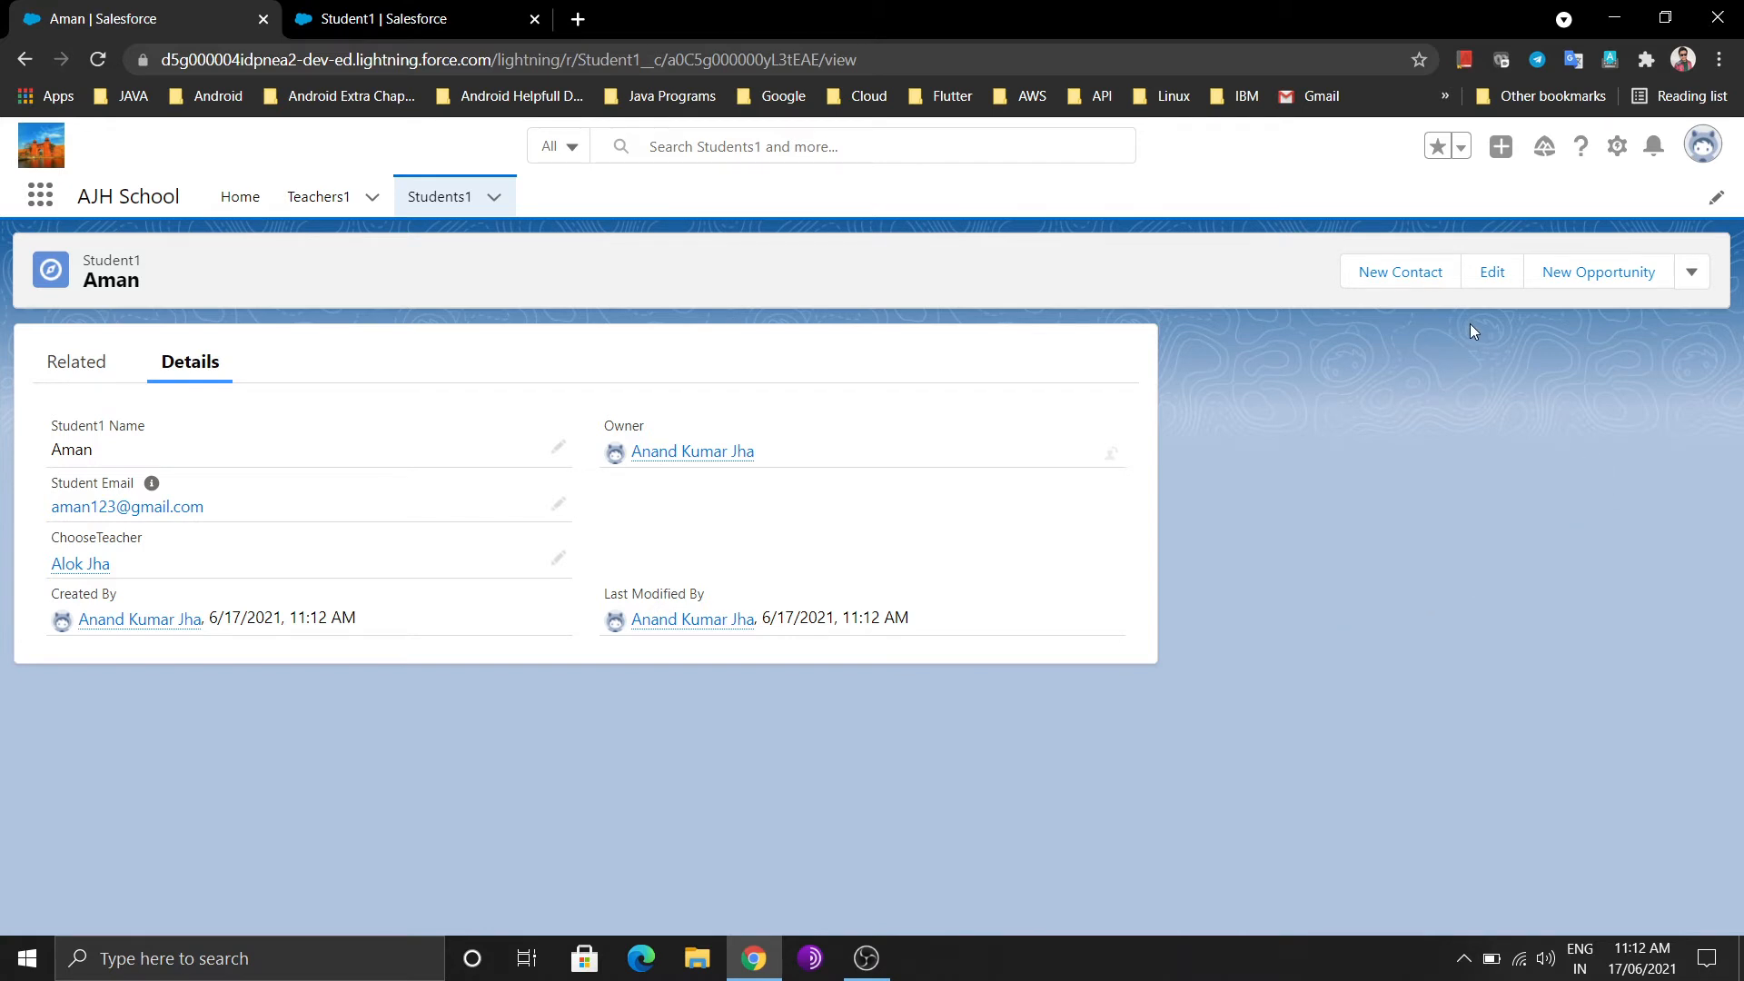
Discard the new contact form and open Setup in a new tab, closing the extra tab
left_click(1423, 288)
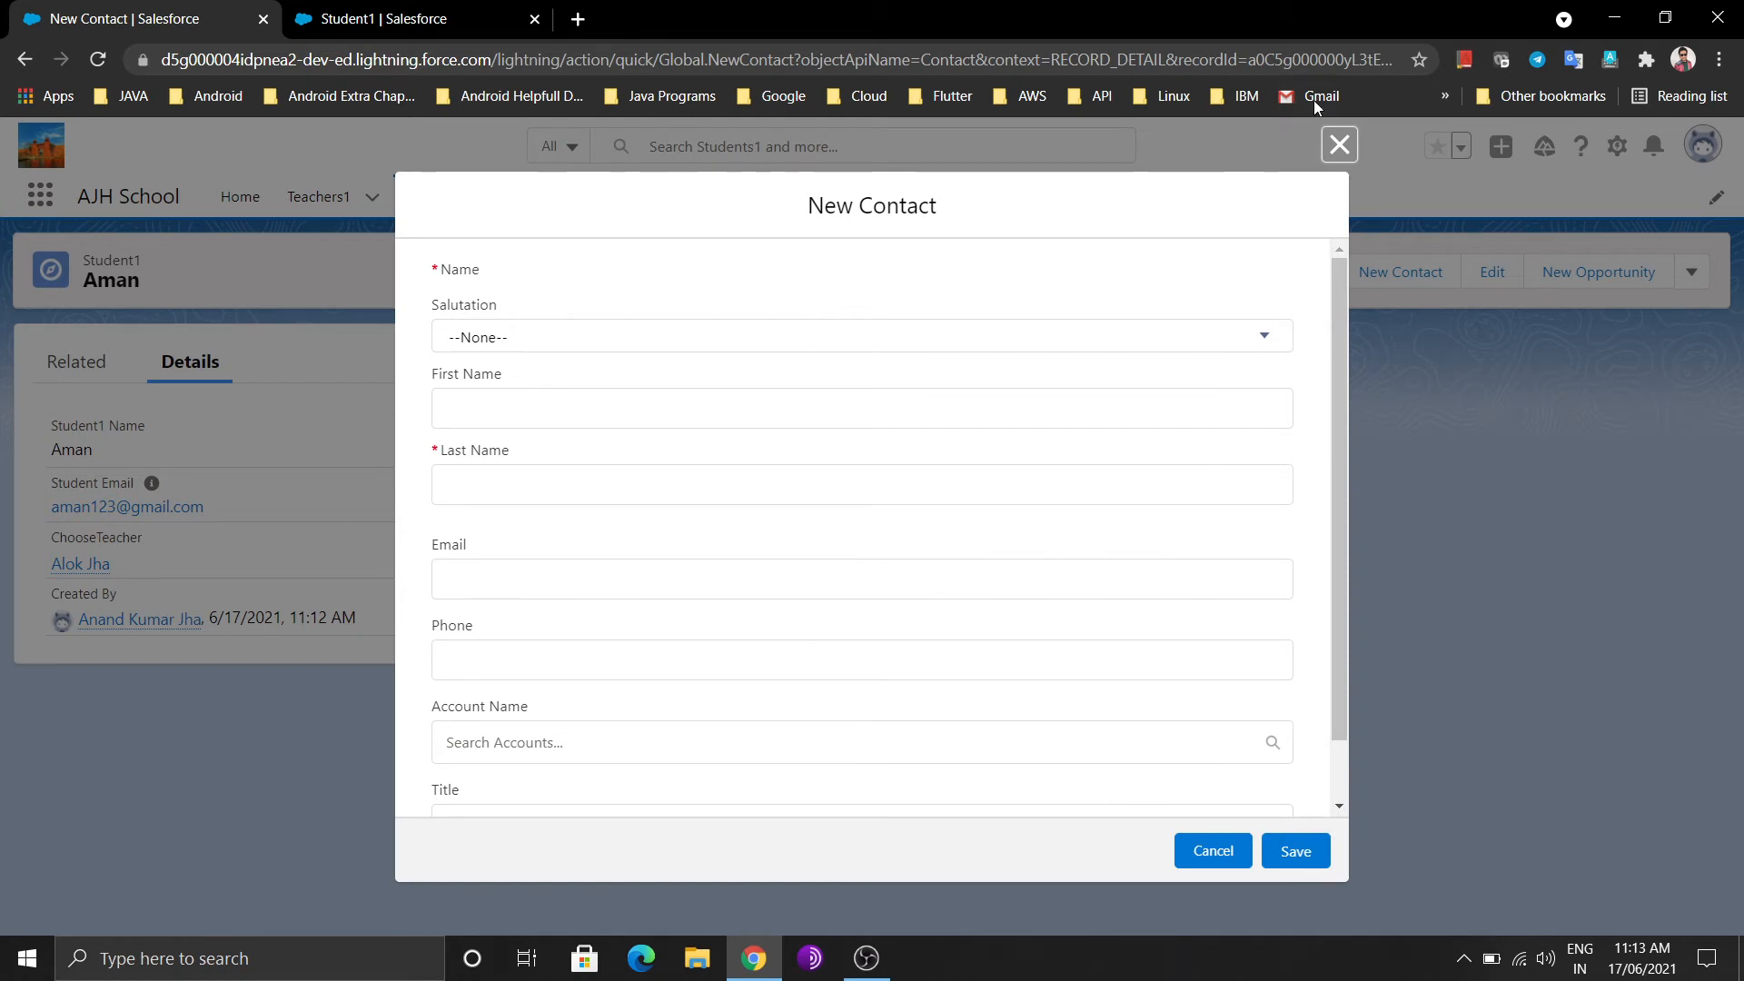
left_click(1338, 145)
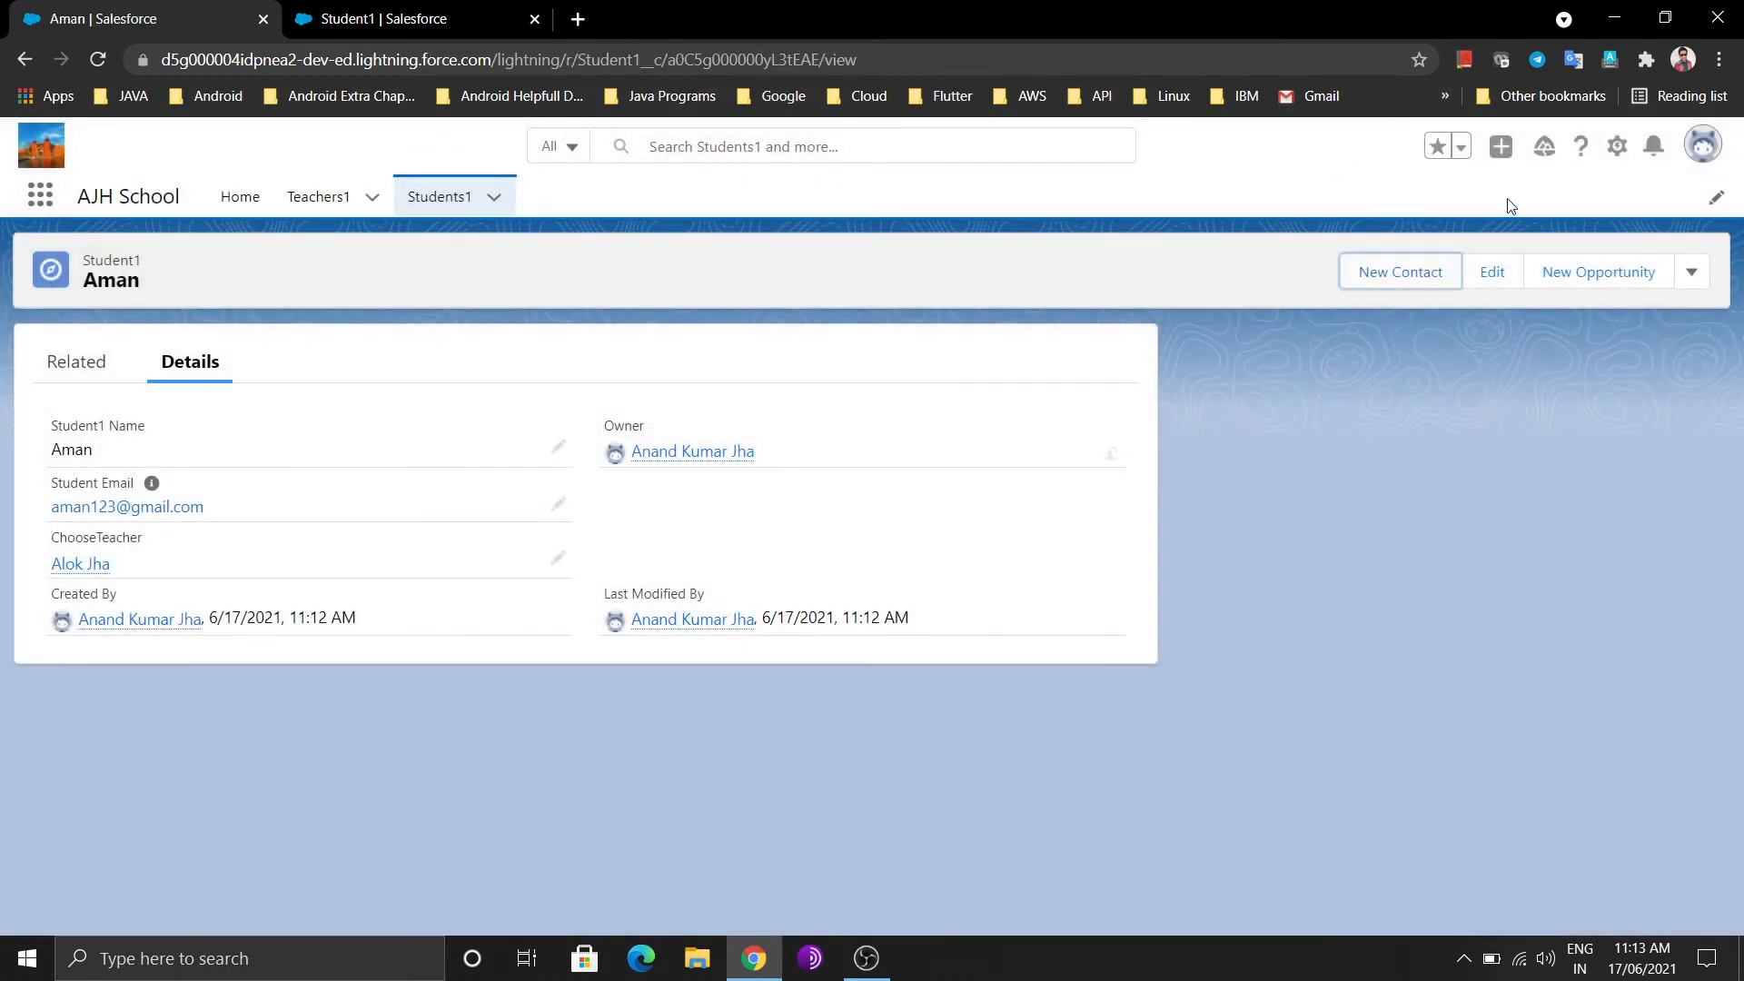
left_click(1612, 150)
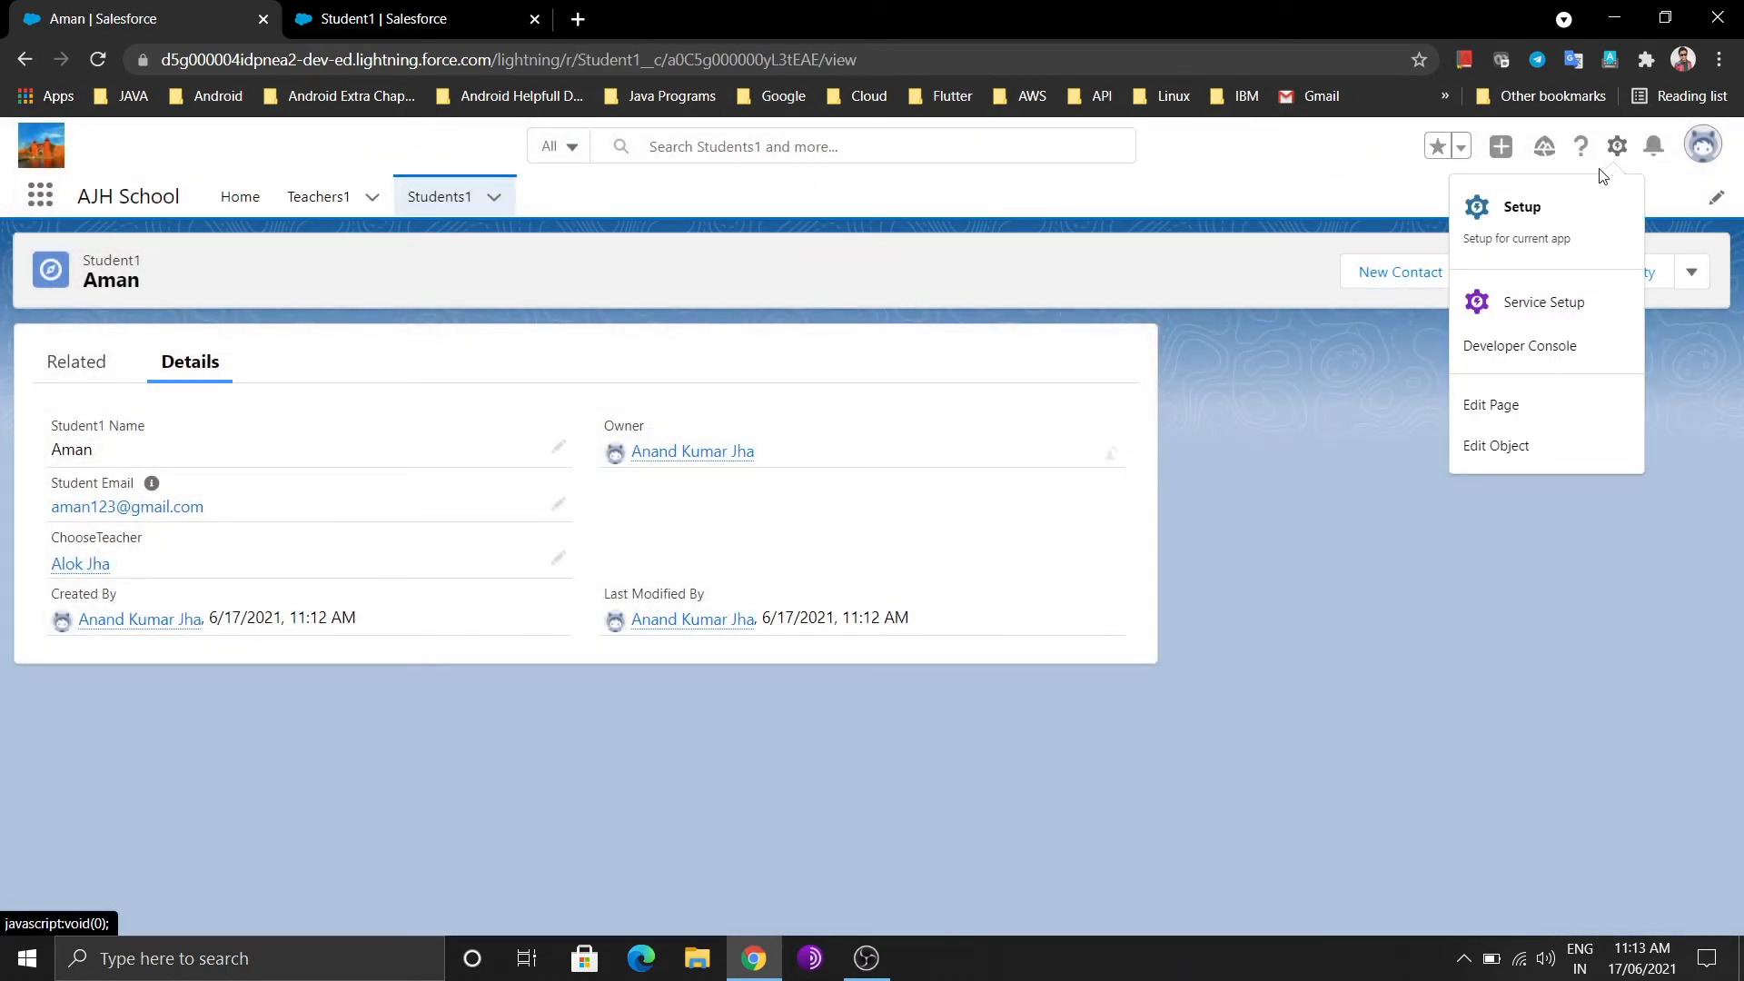
left_click(1581, 205)
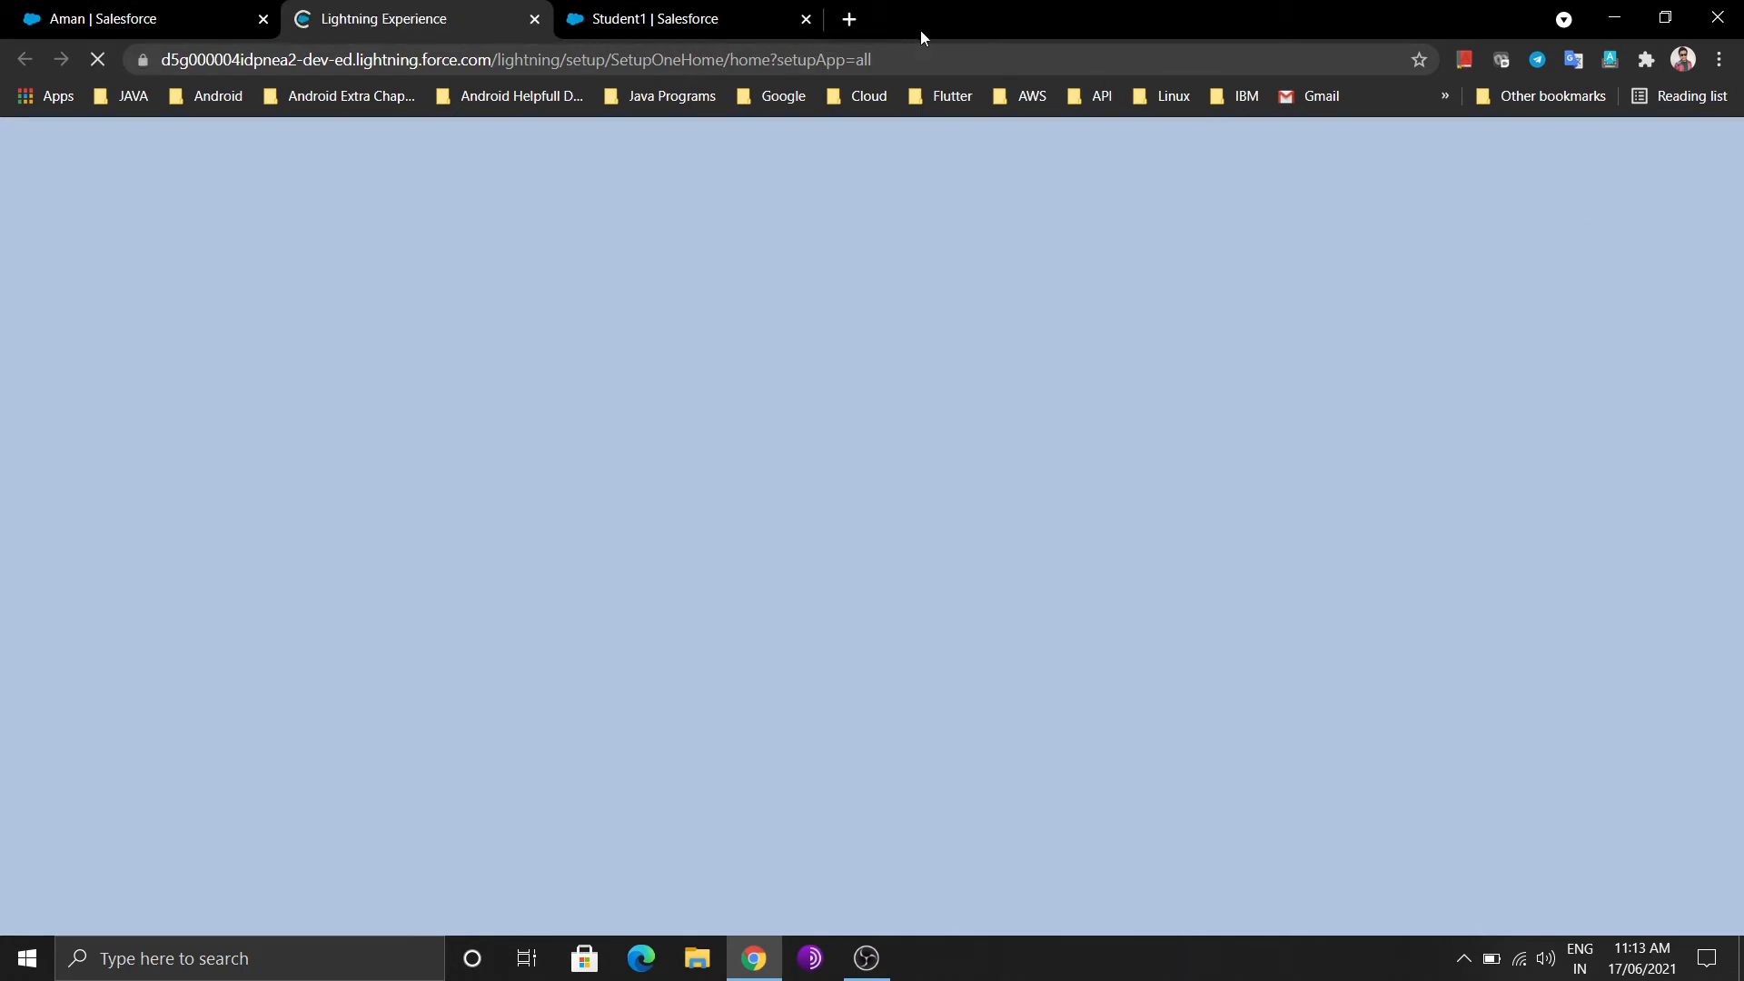
left_click(806, 19)
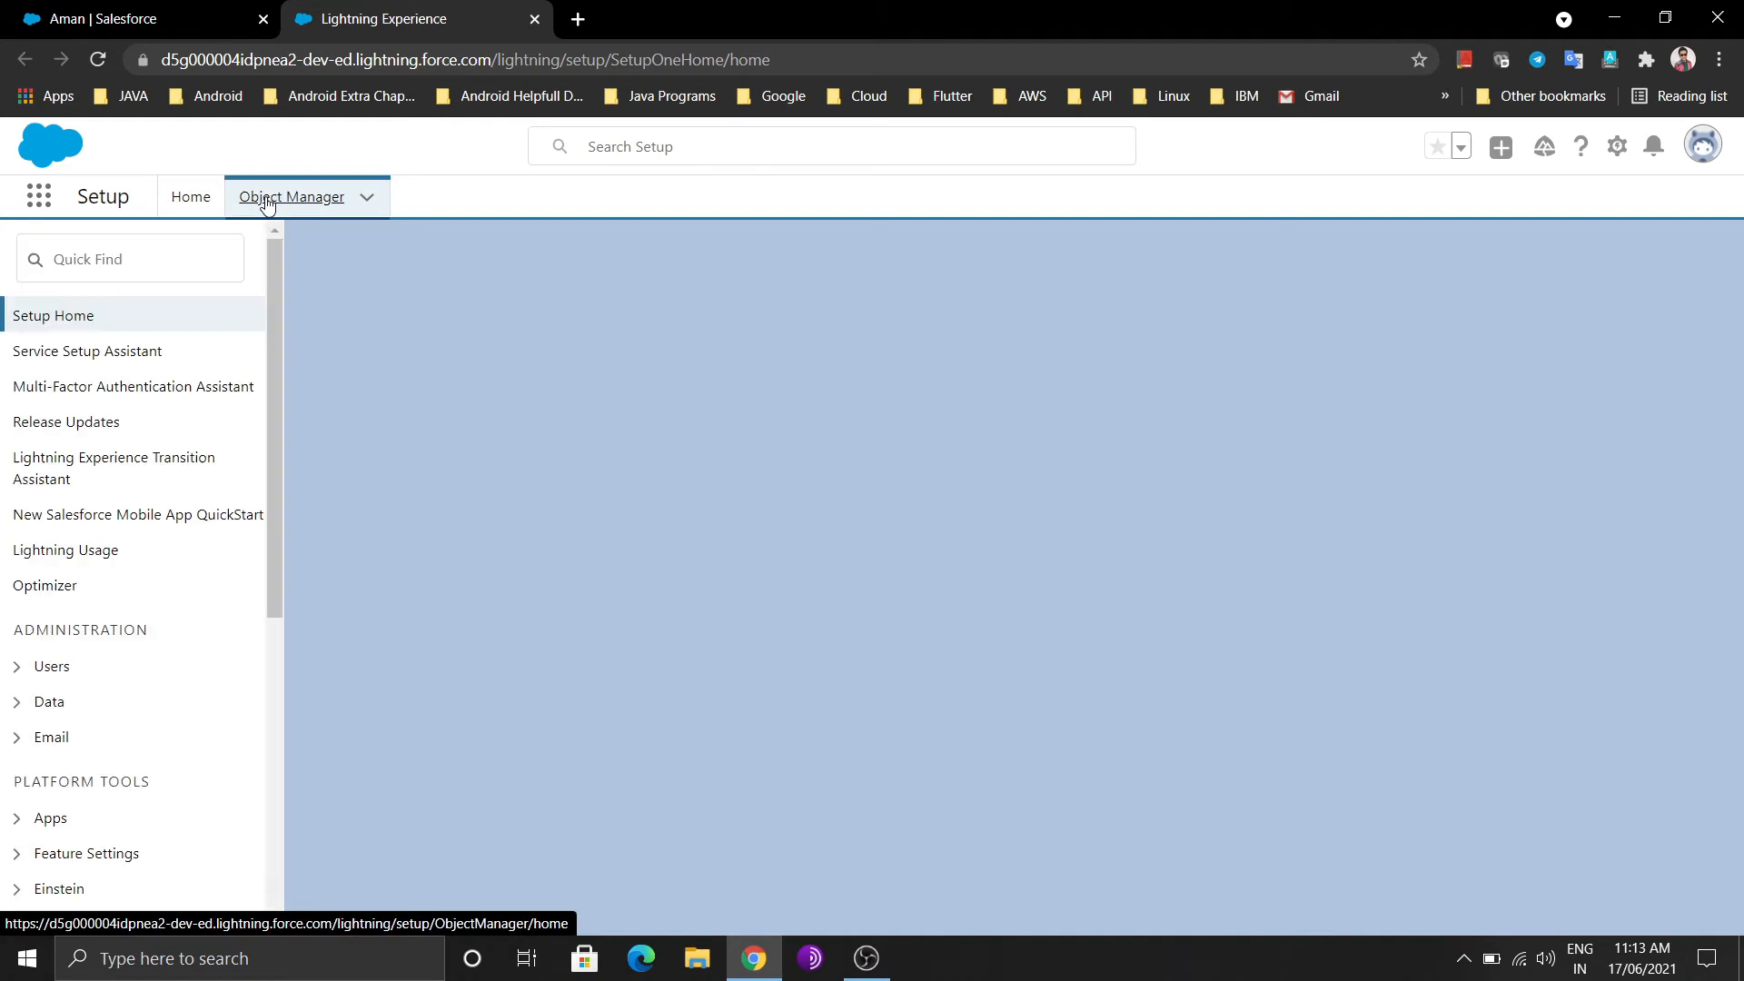
Find Student1 via 'stud' in Object Manager and start a new custom field
left_click(267, 202)
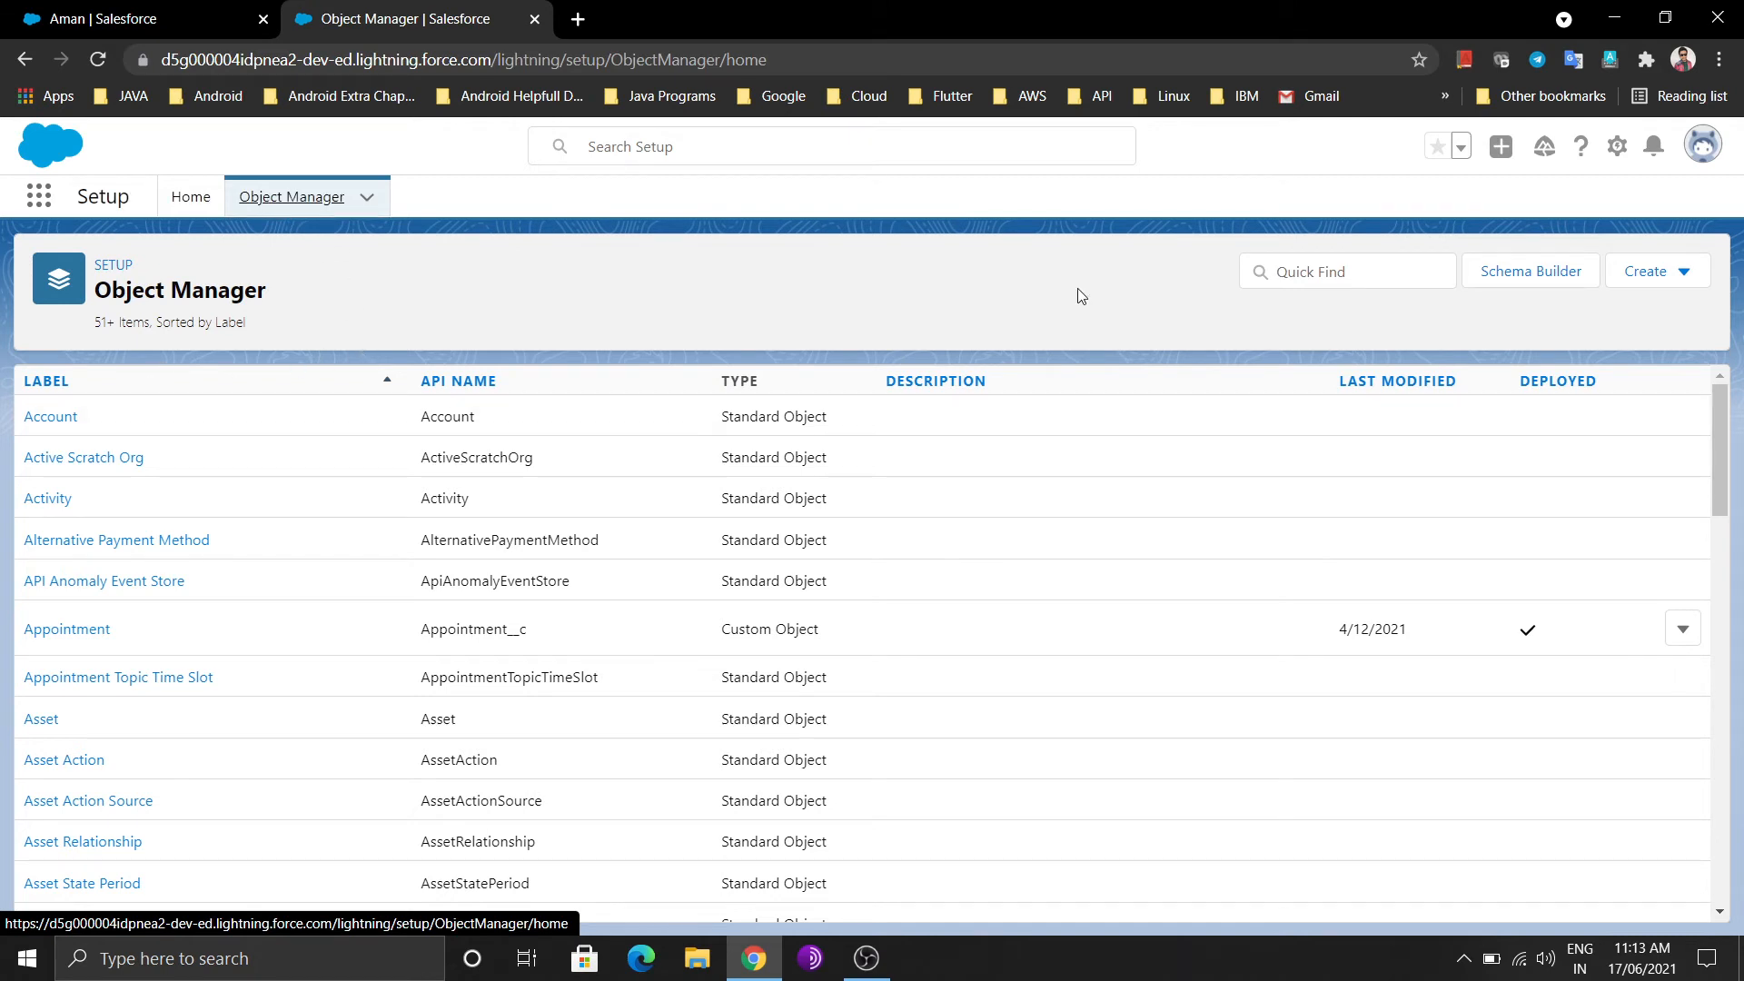
left_click(1373, 272)
type("student1")
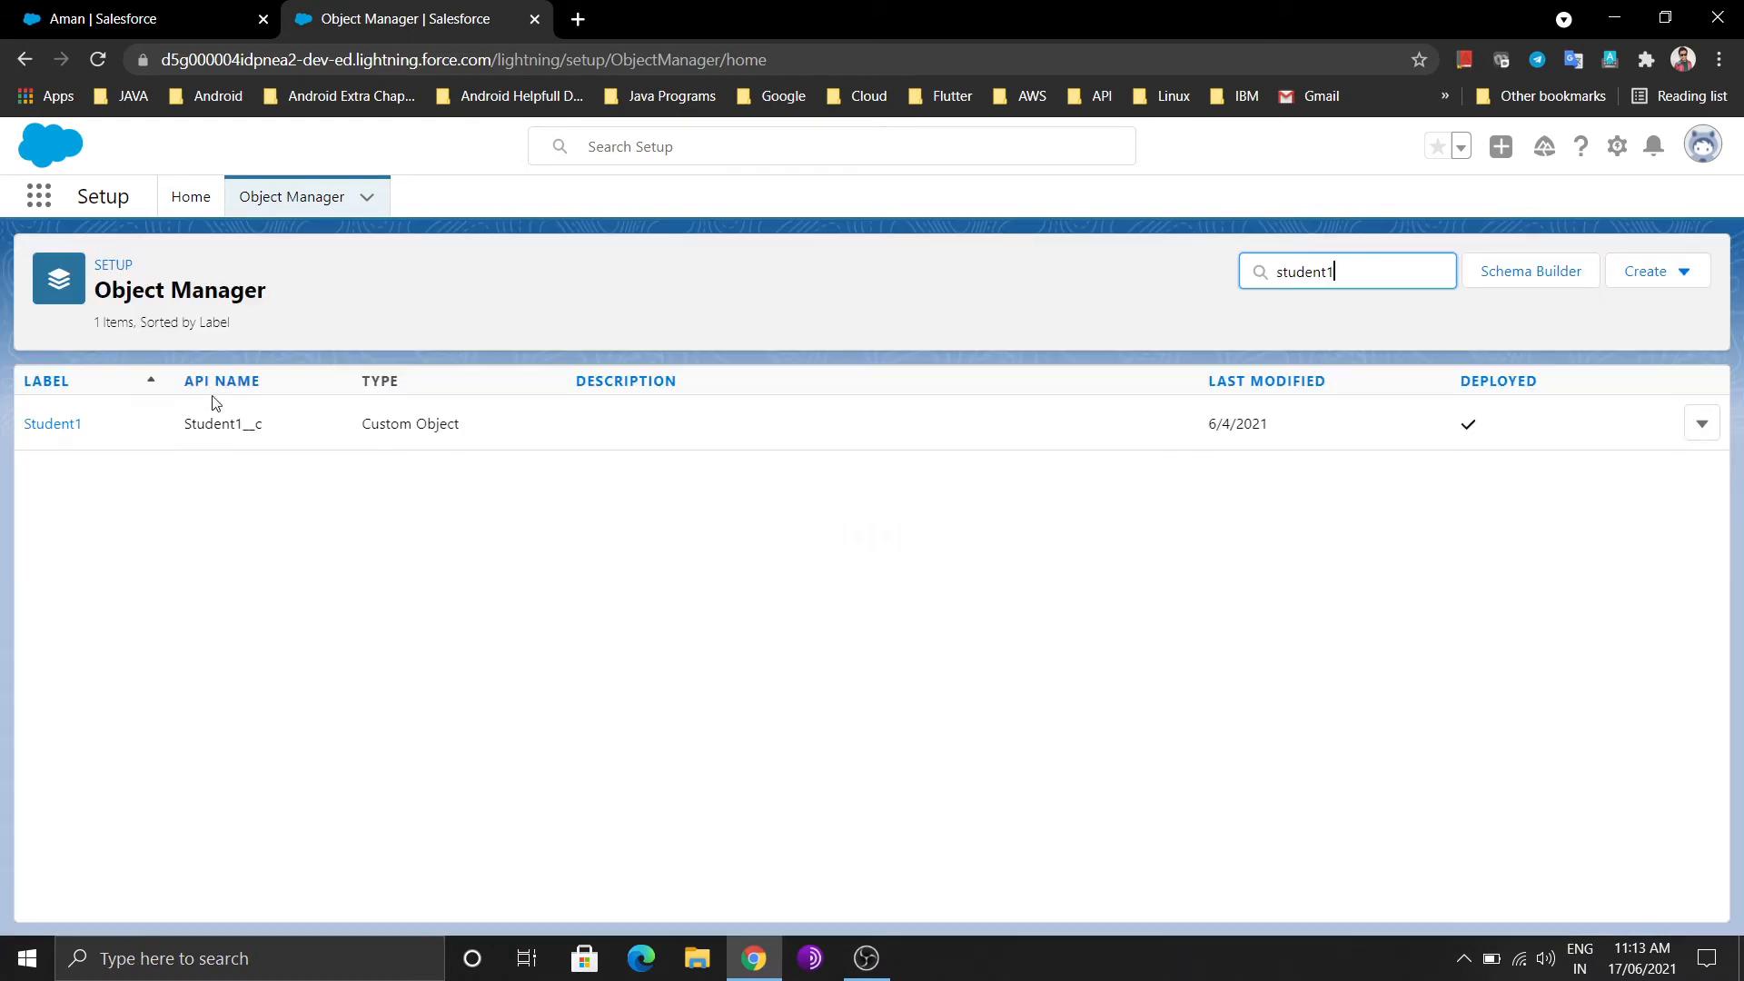
left_click(72, 425)
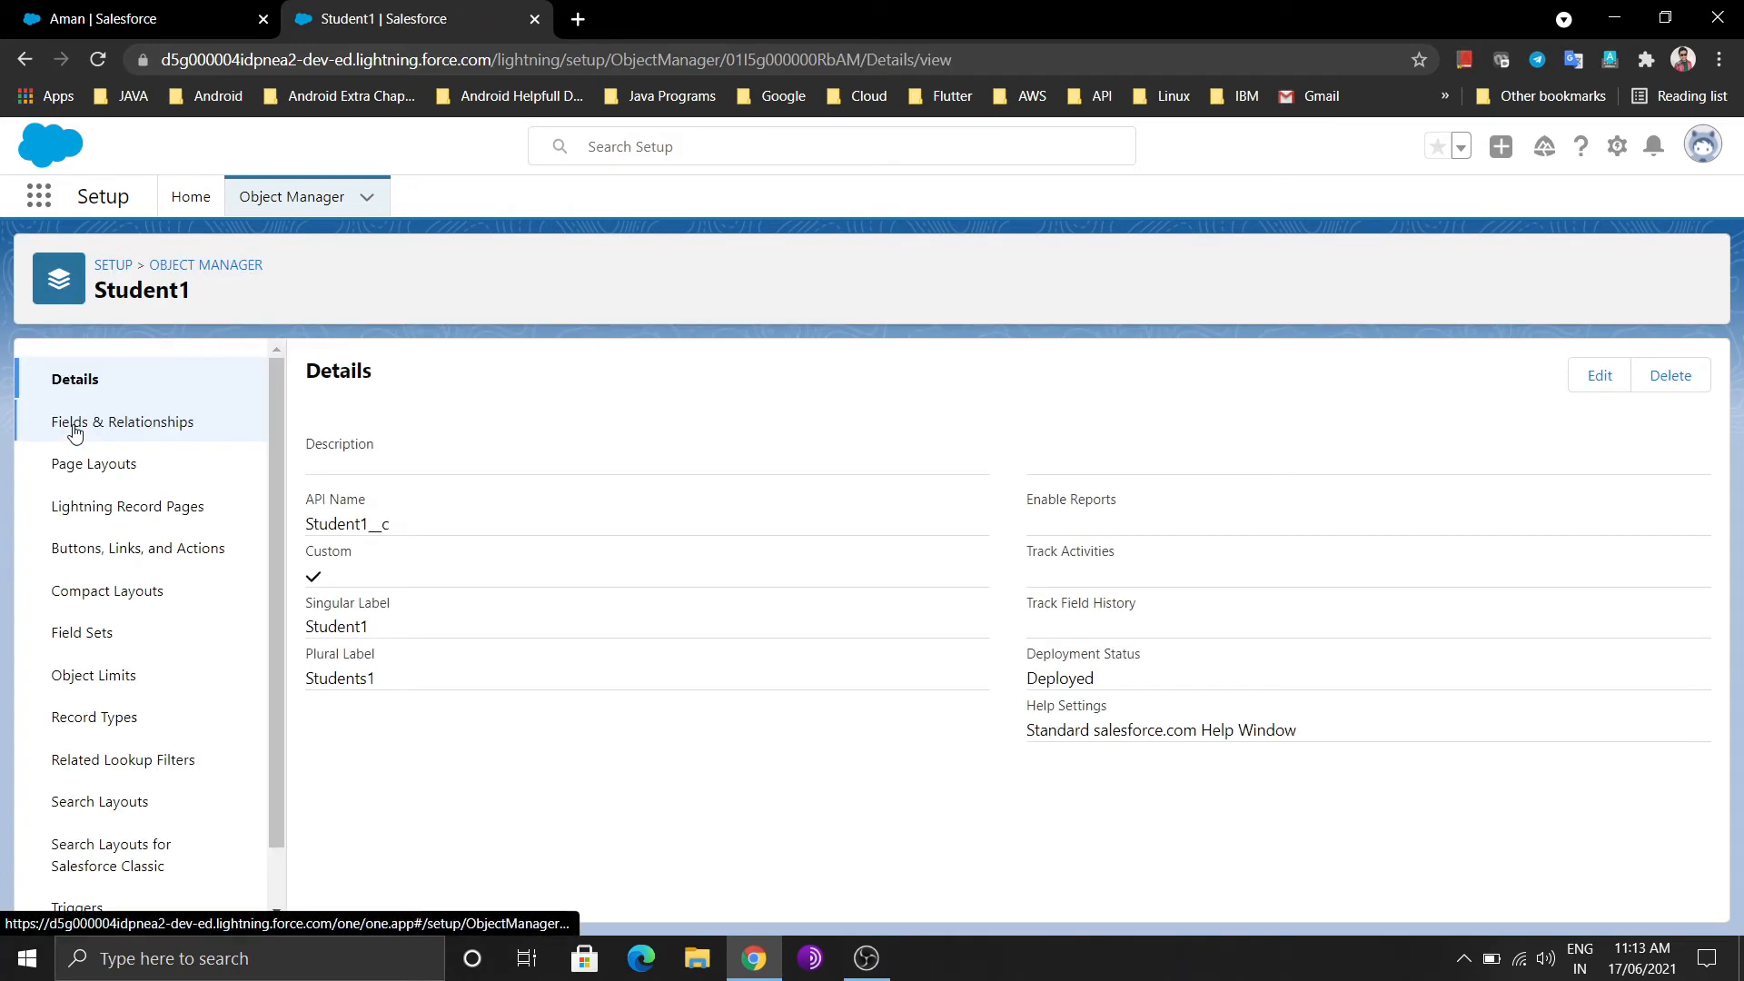
left_click(99, 427)
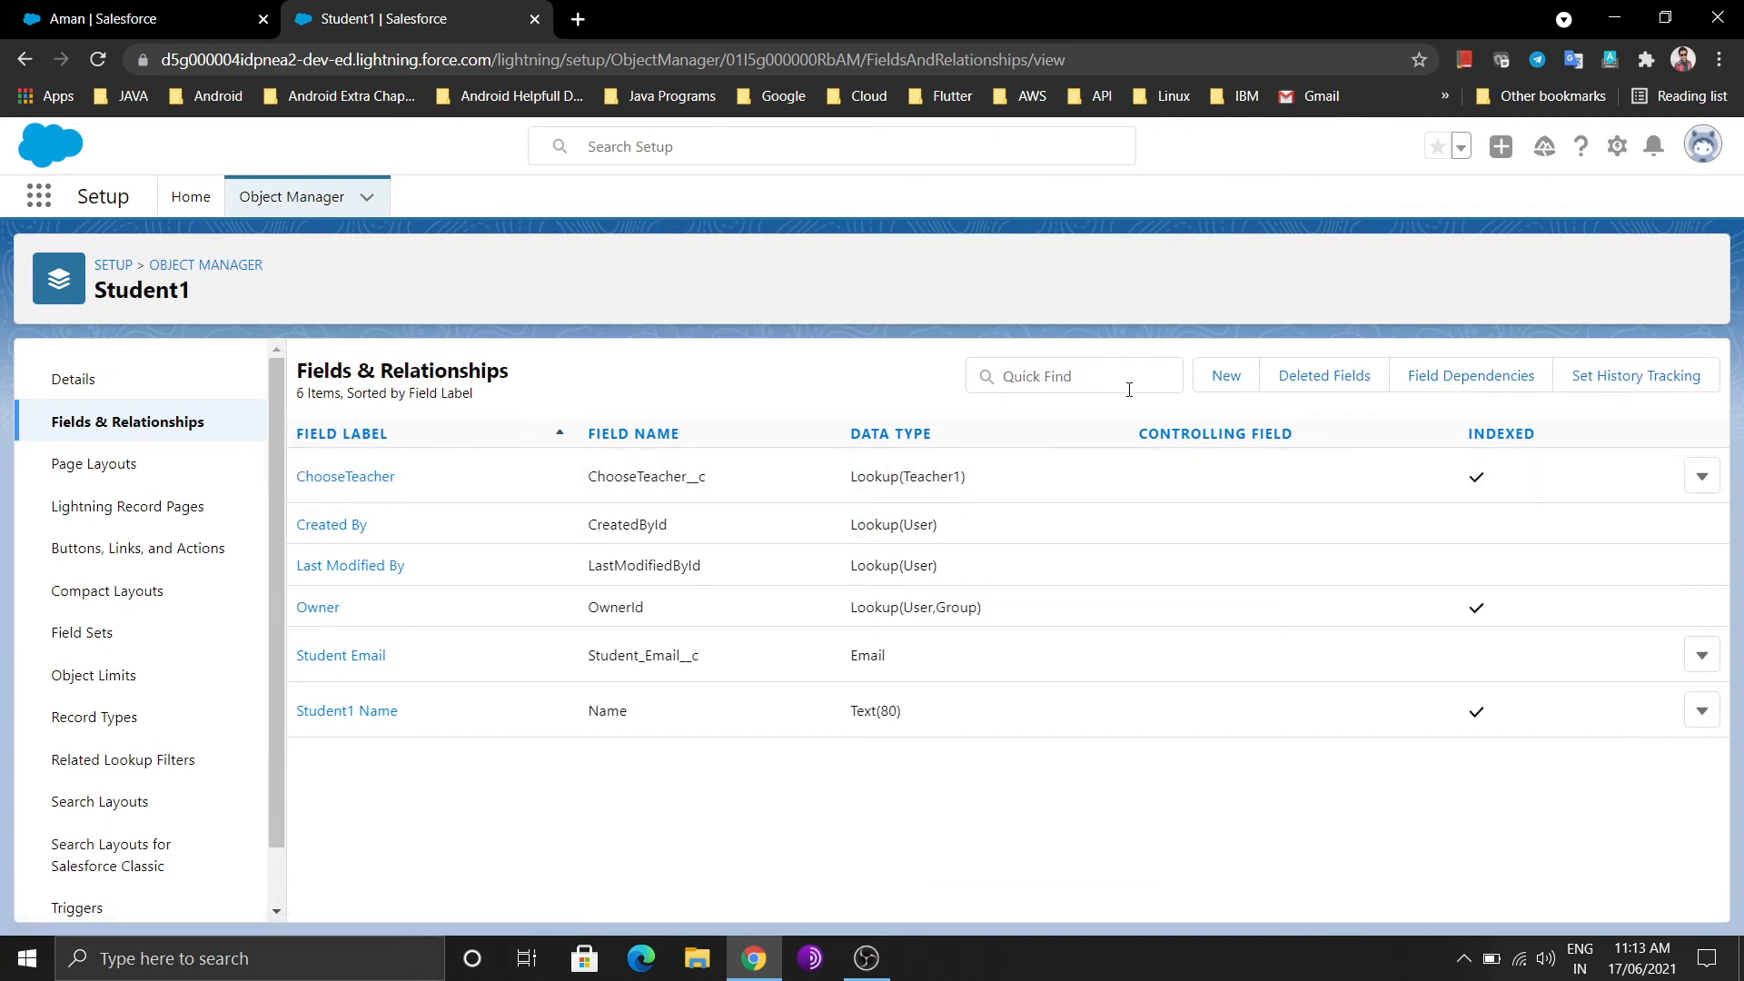
left_click(1223, 378)
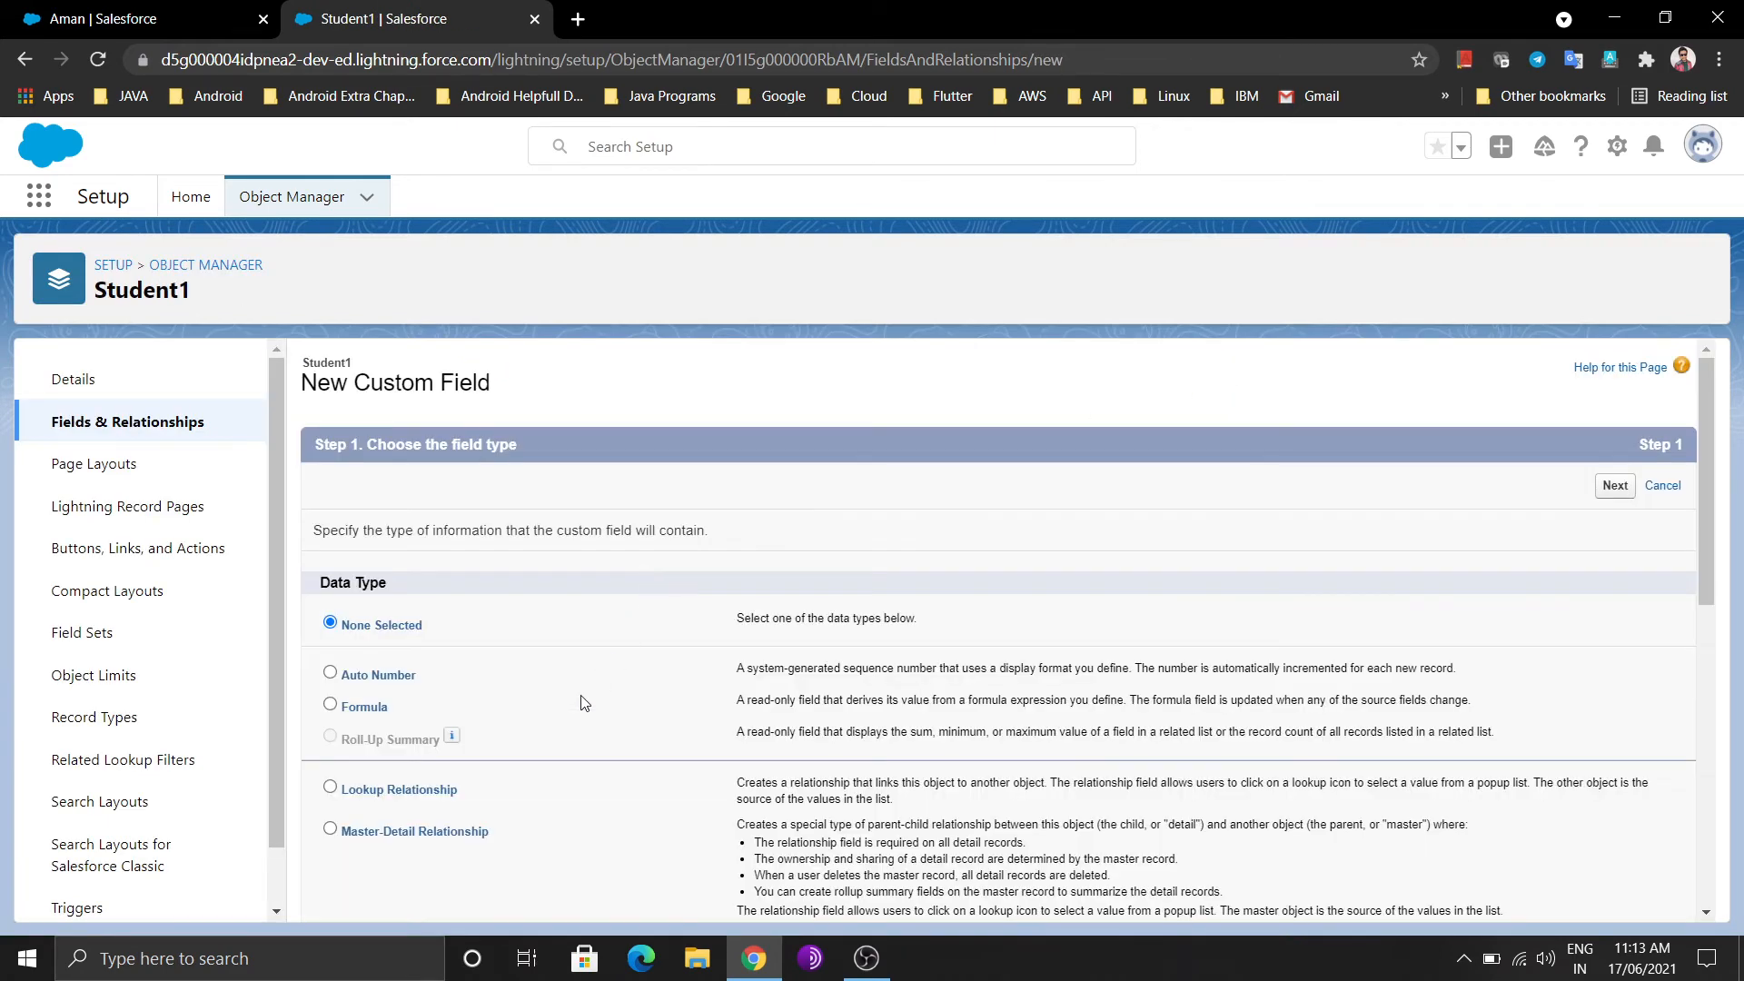
Make the new field a Master-Detail Relationship with Teacher1 as the parent object
scroll(584, 704, "down", 3)
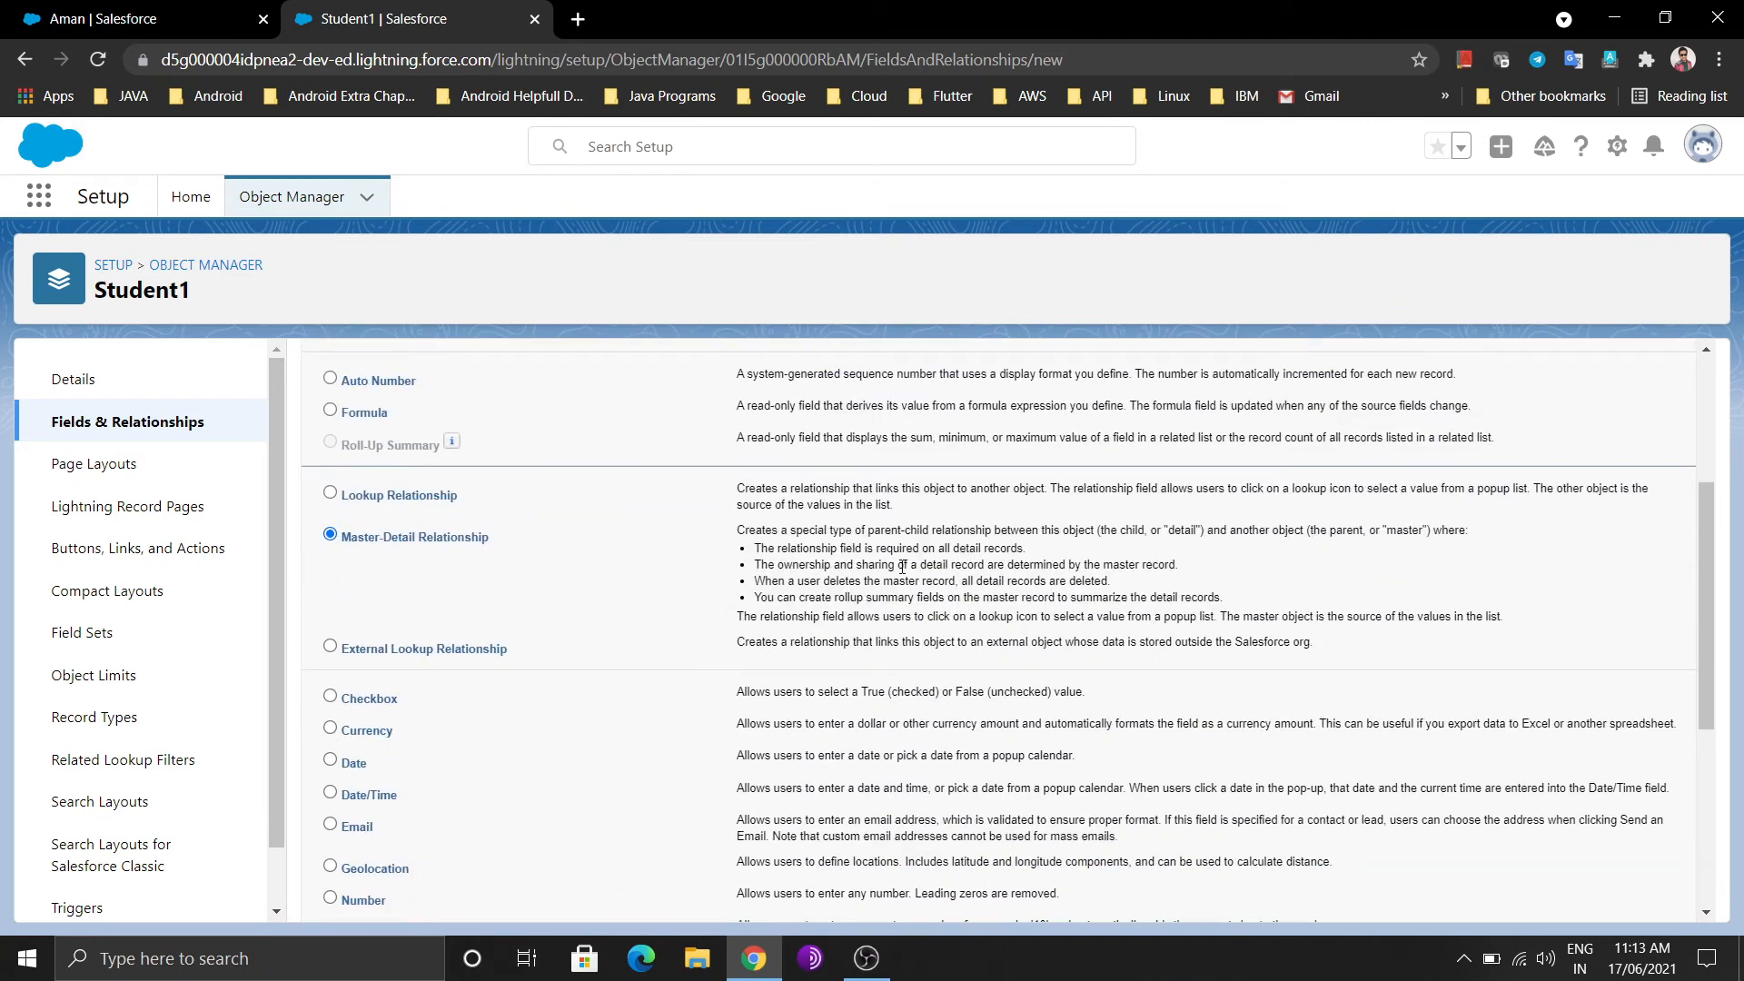
scroll(1250, 635, "down", 5)
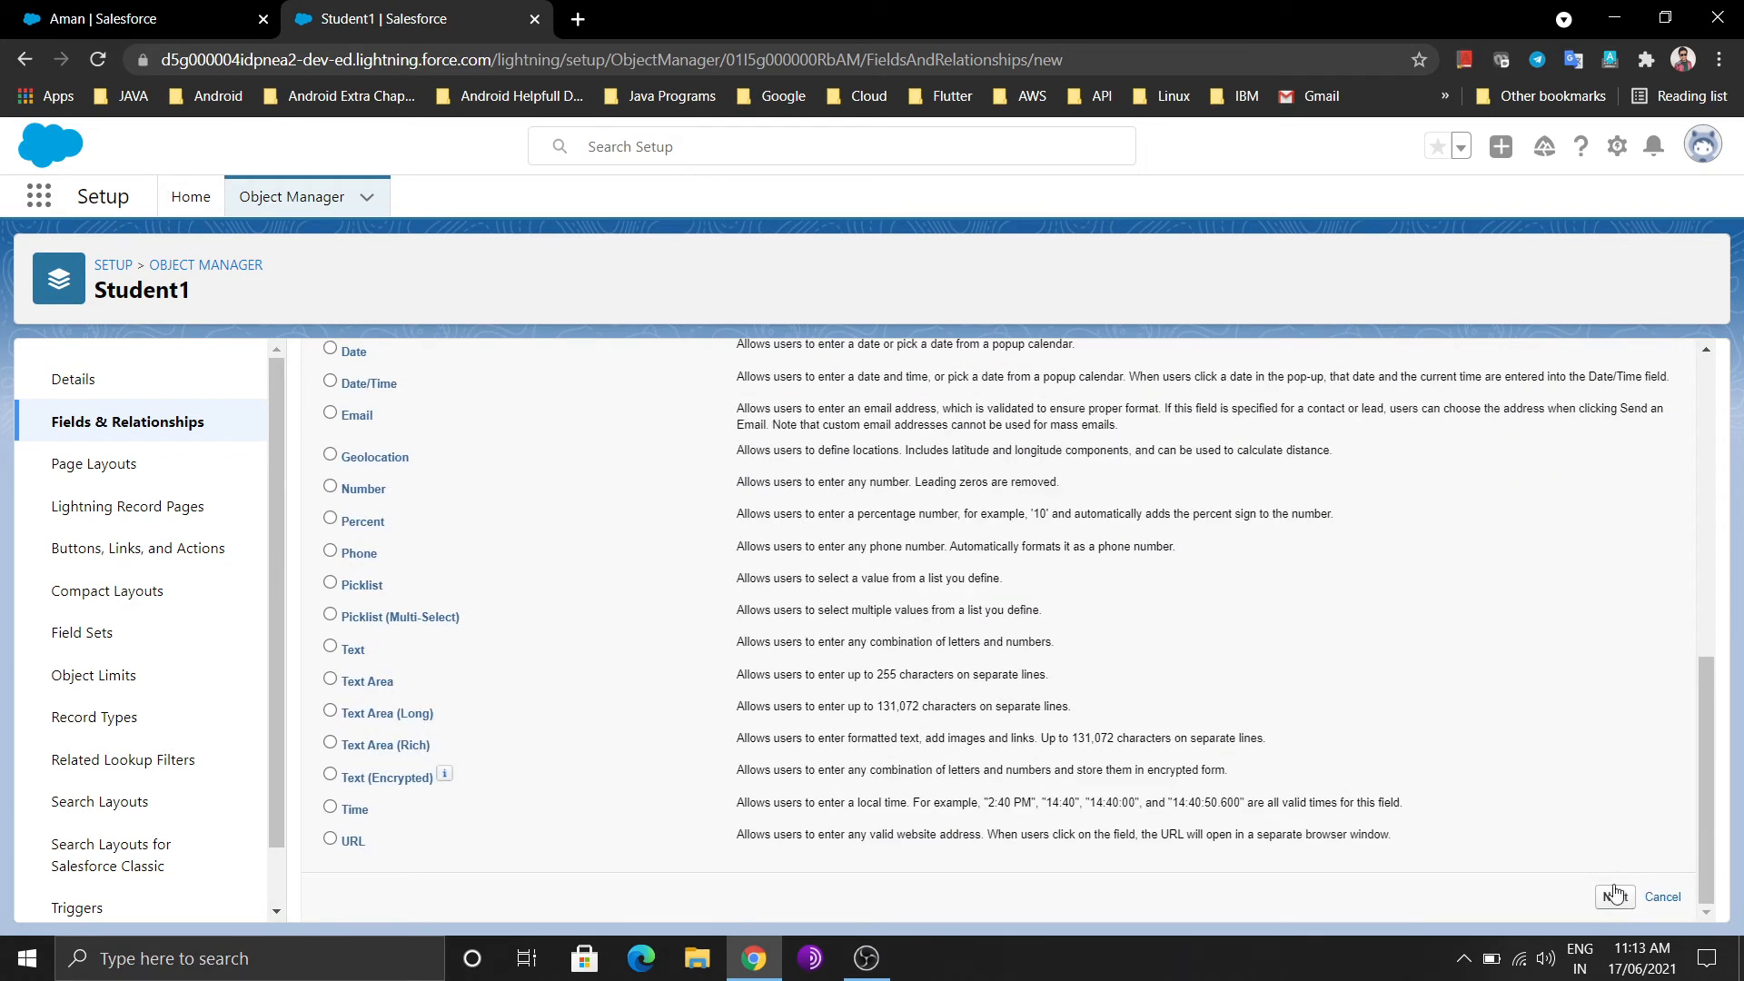
left_click(1615, 897)
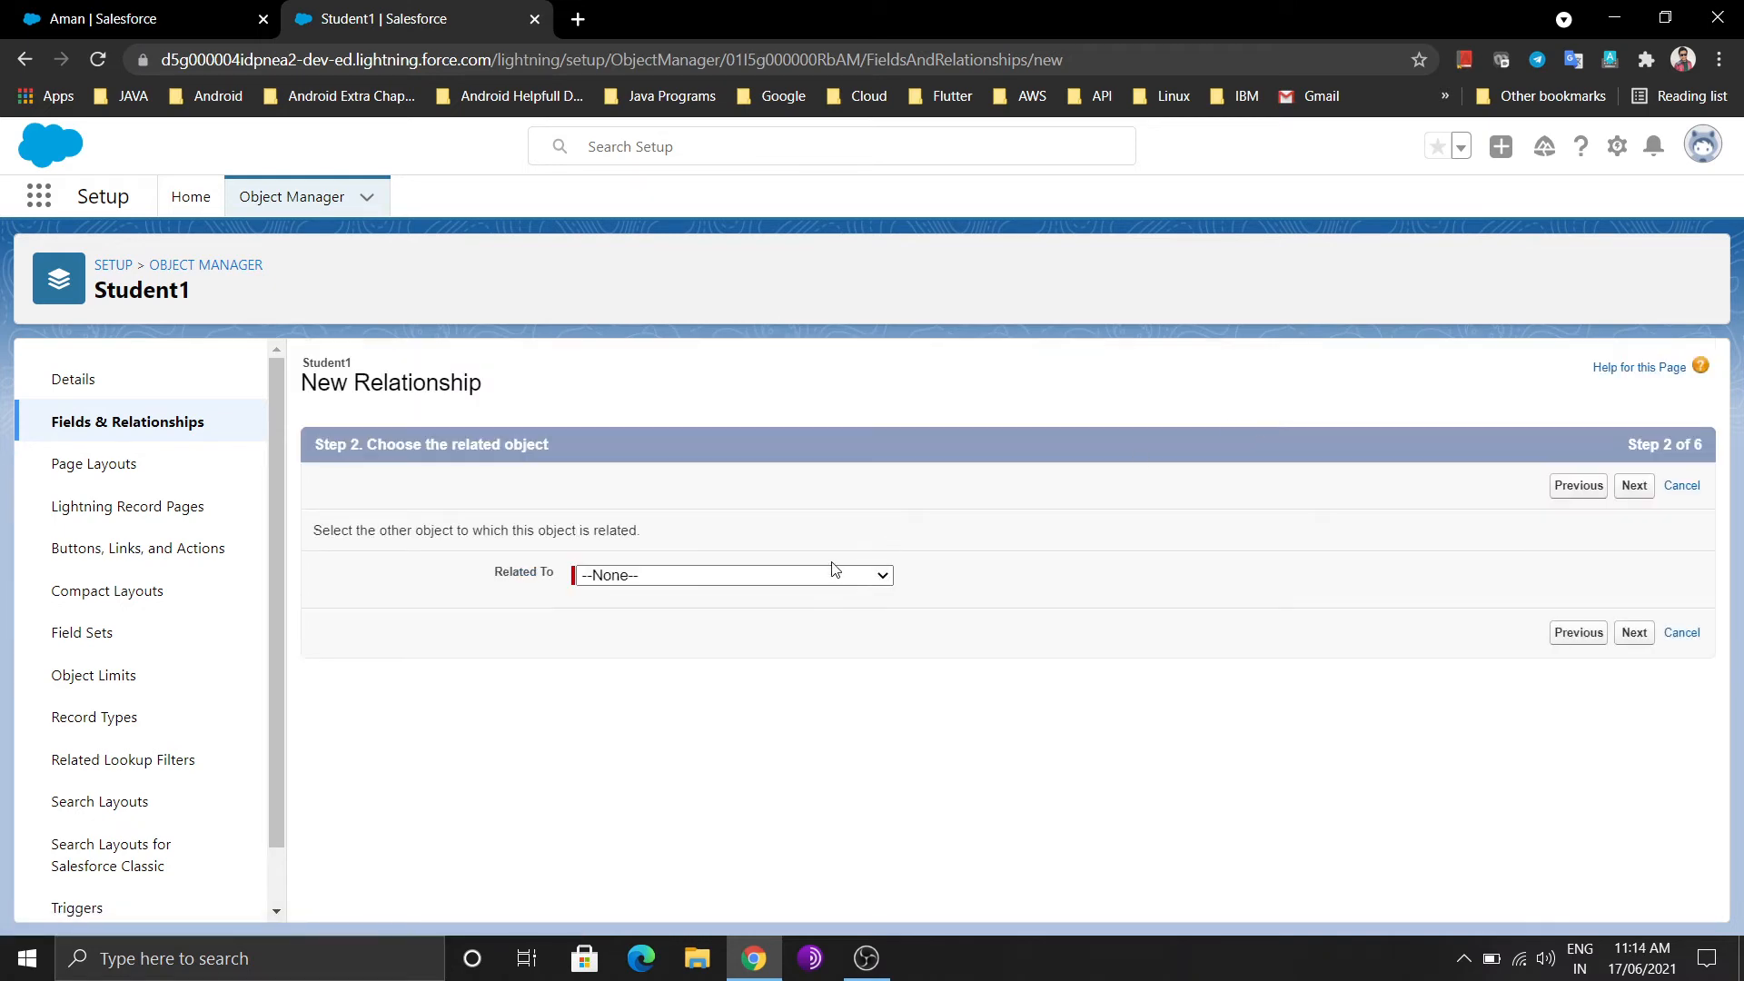
left_click(841, 584)
scroll(758, 390, "down", 8)
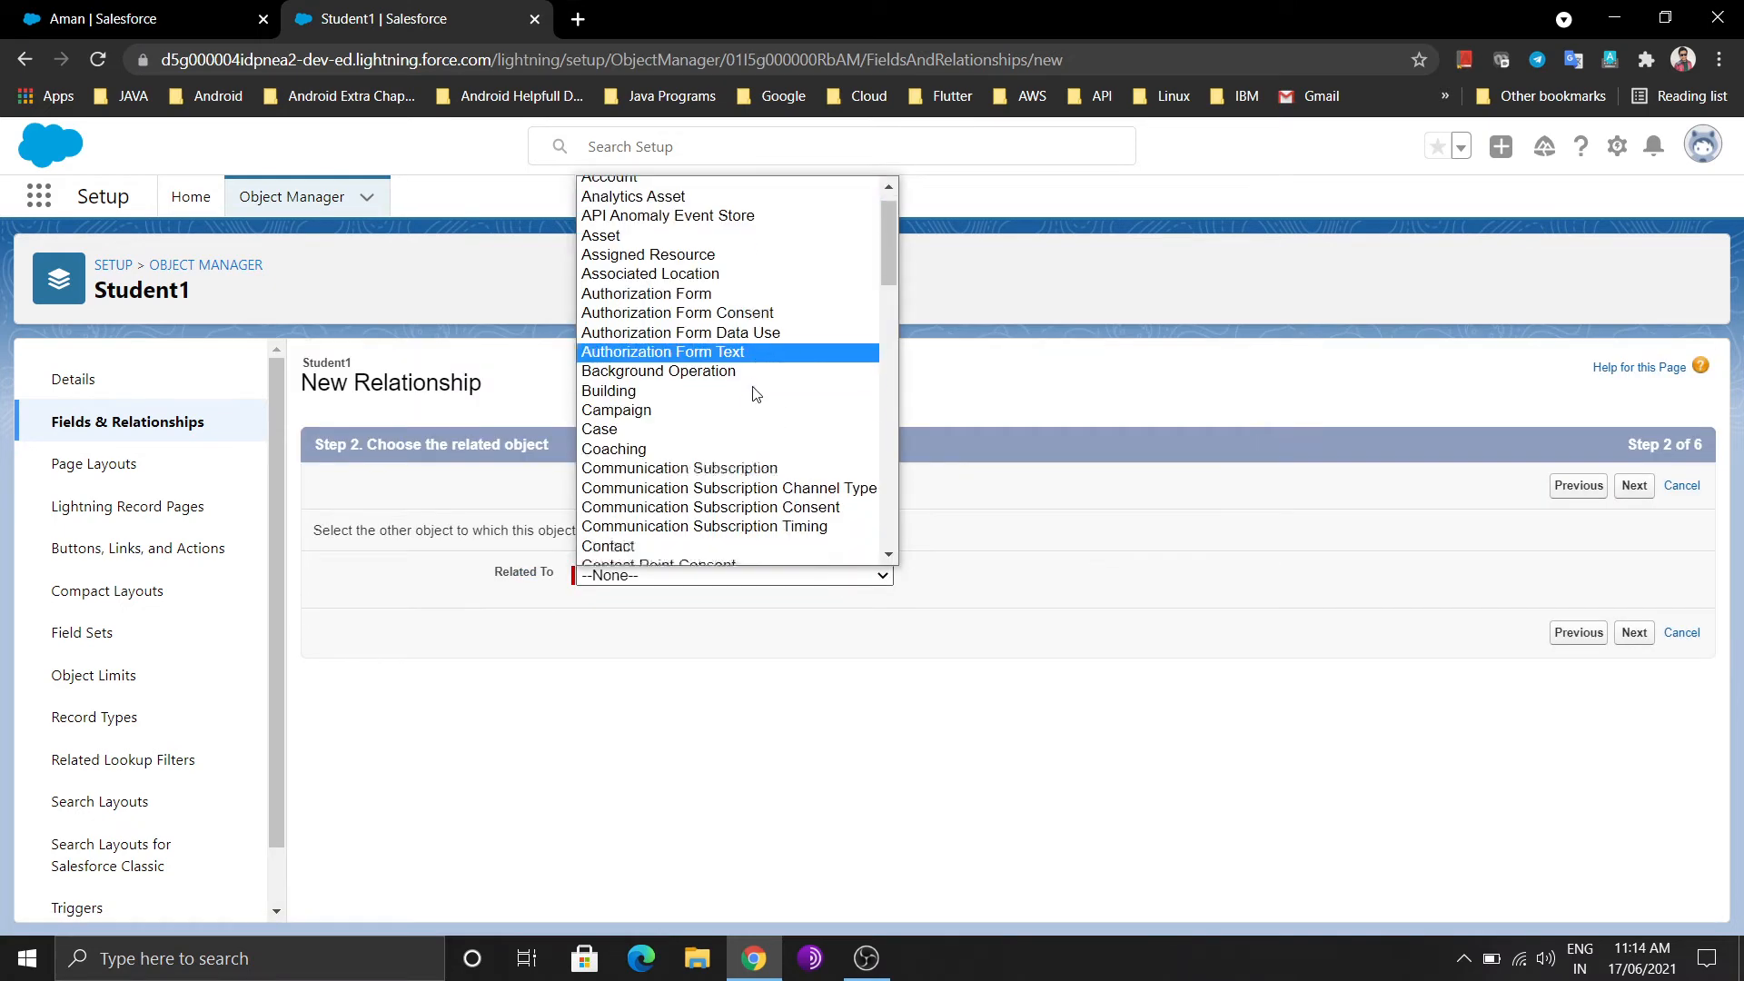
scroll(755, 392, "down", 10)
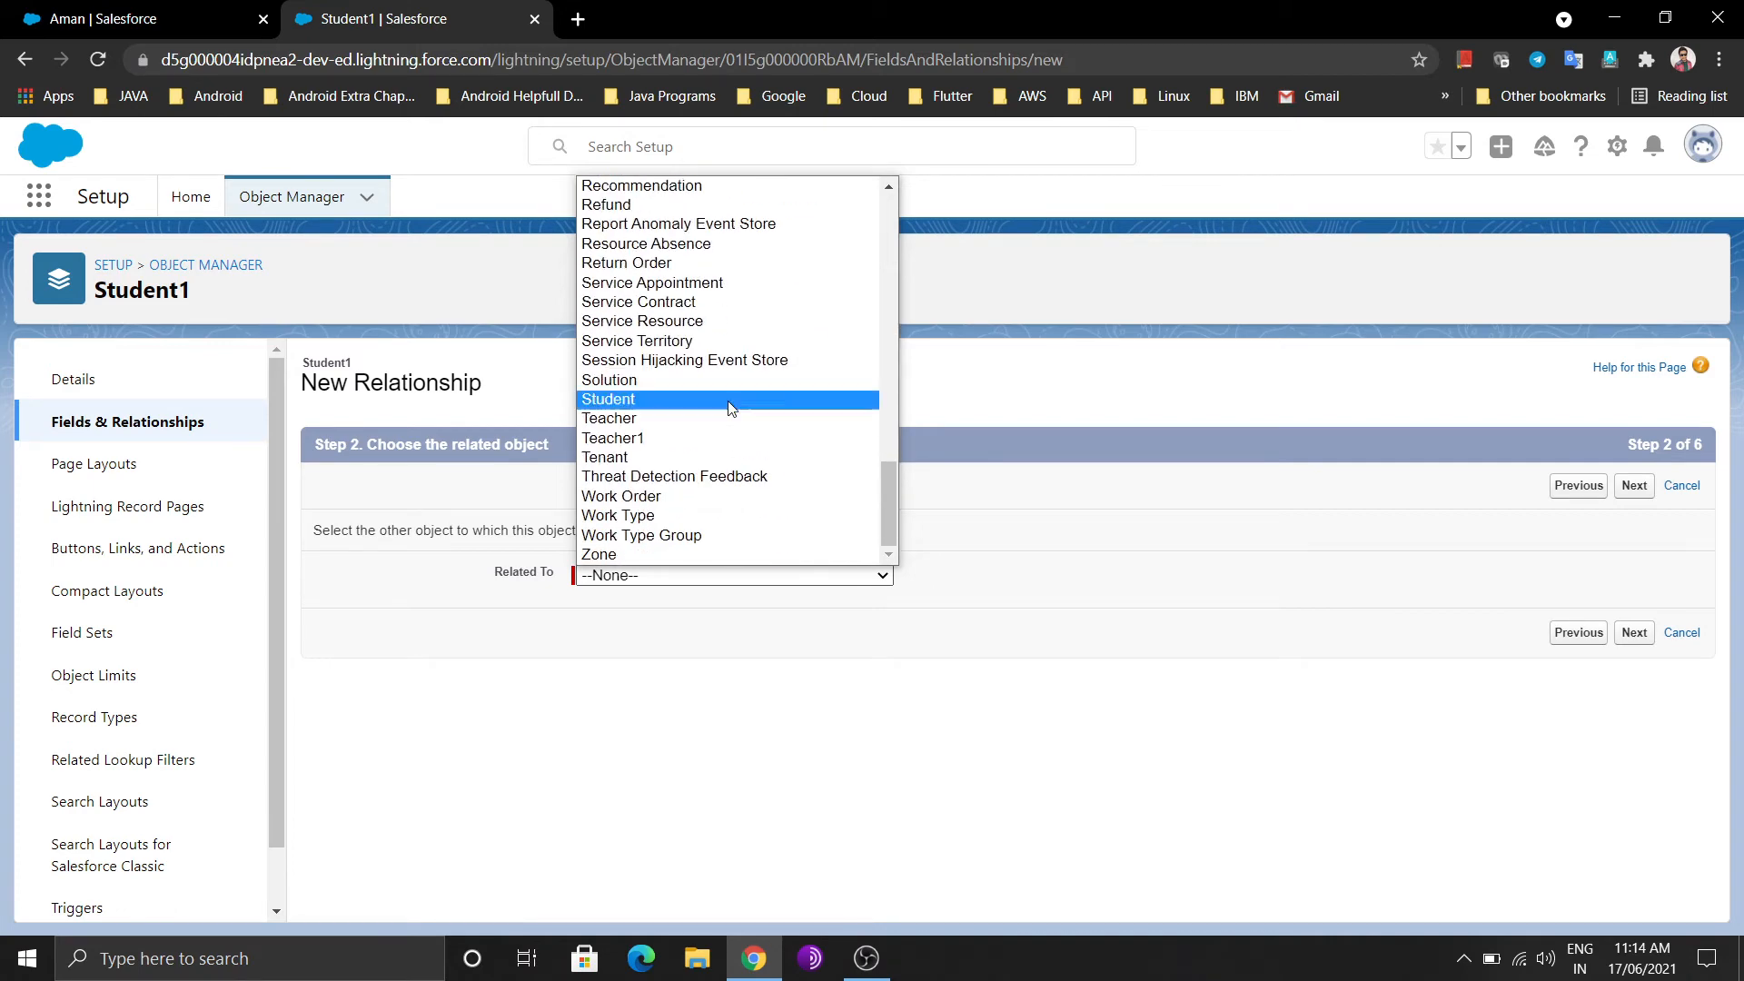
left_click(690, 438)
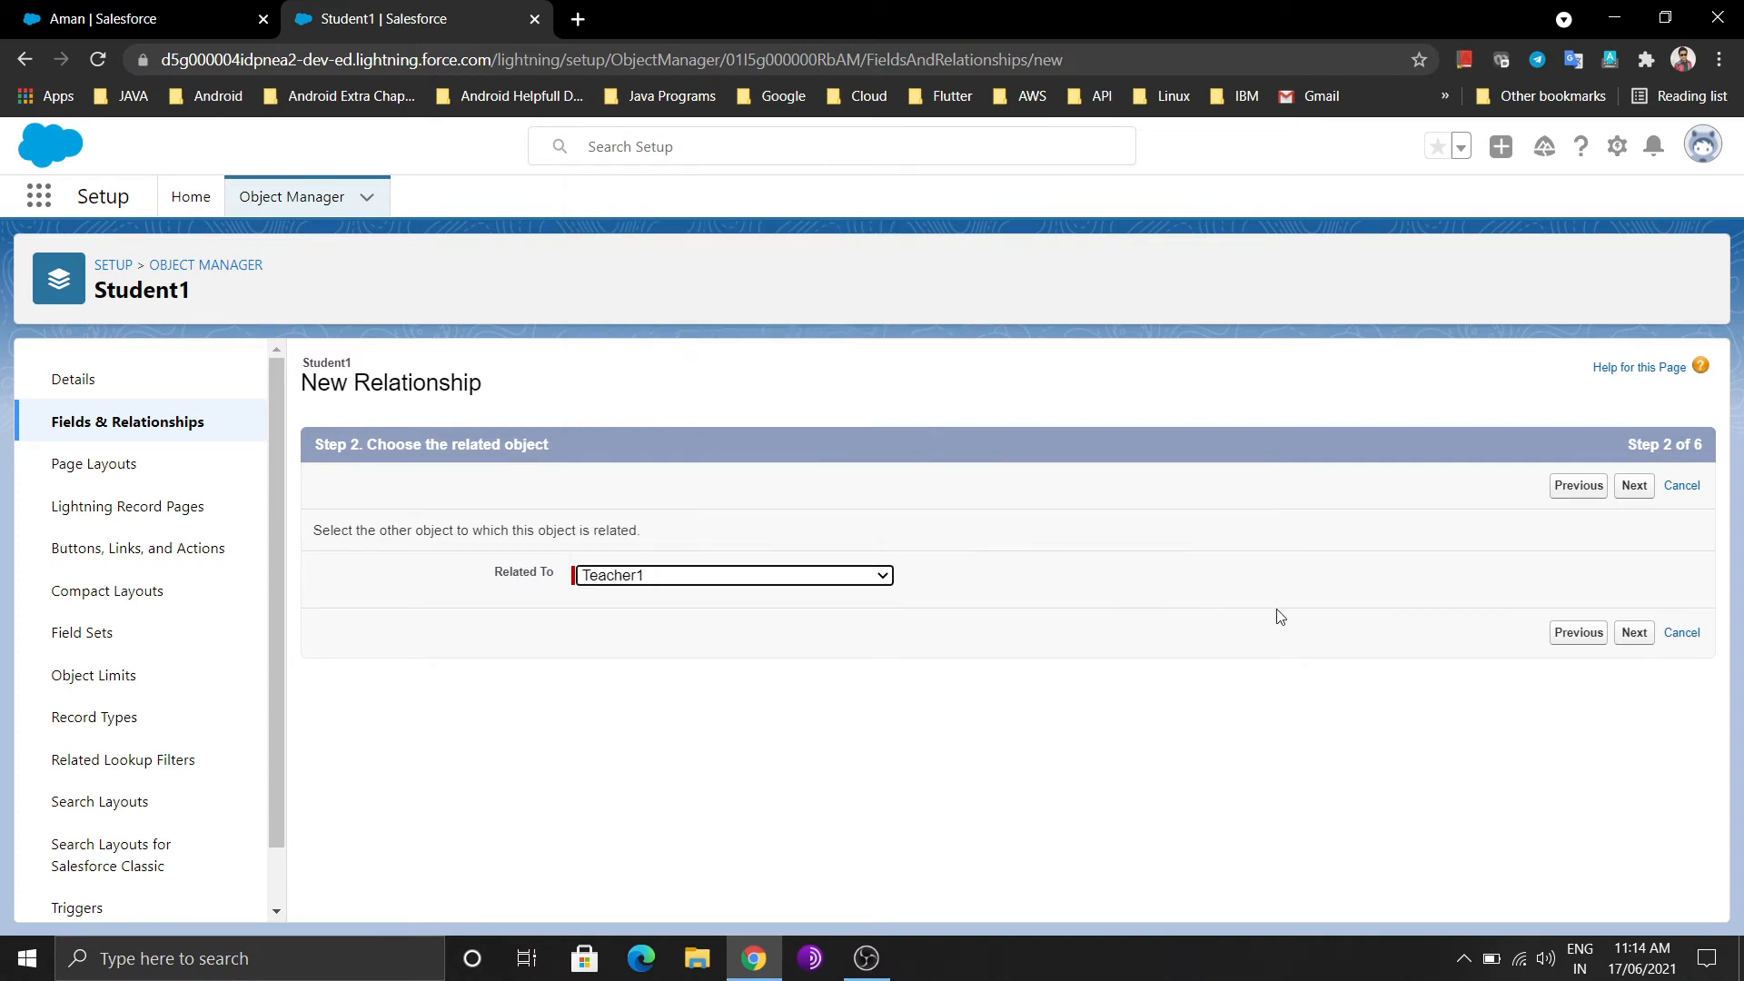
left_click(1635, 636)
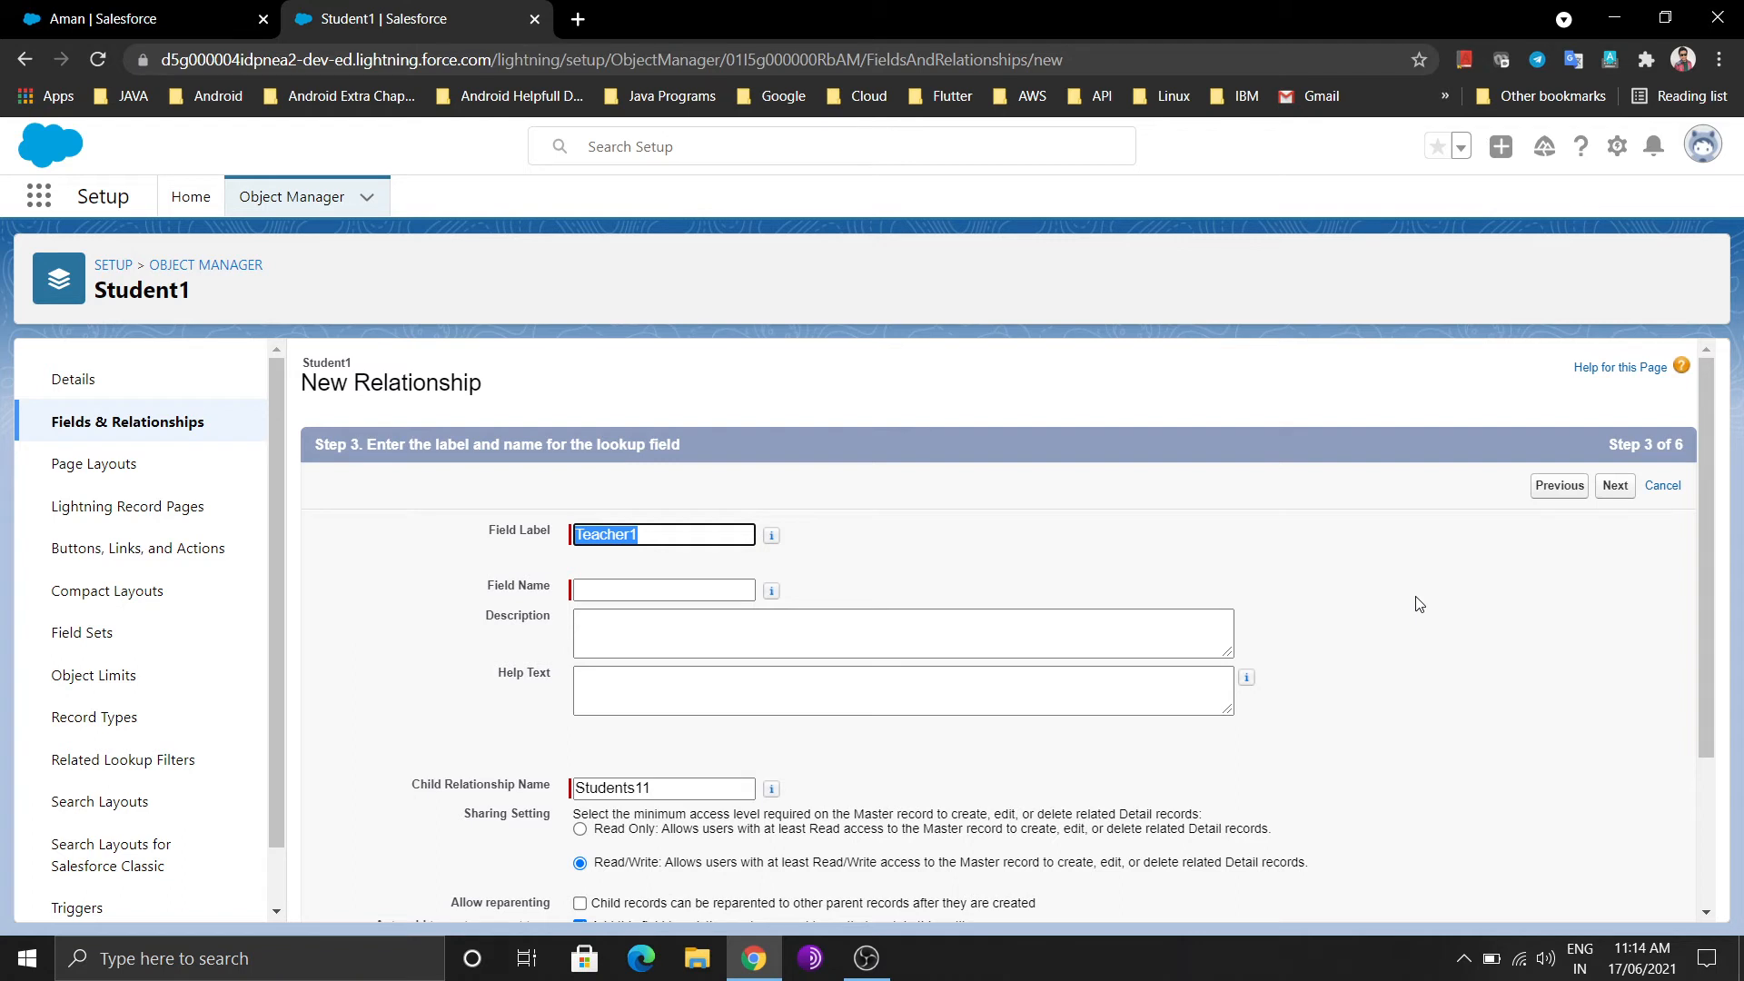
Change the field label to Teacher1123 so the field name updates
left_click(669, 537)
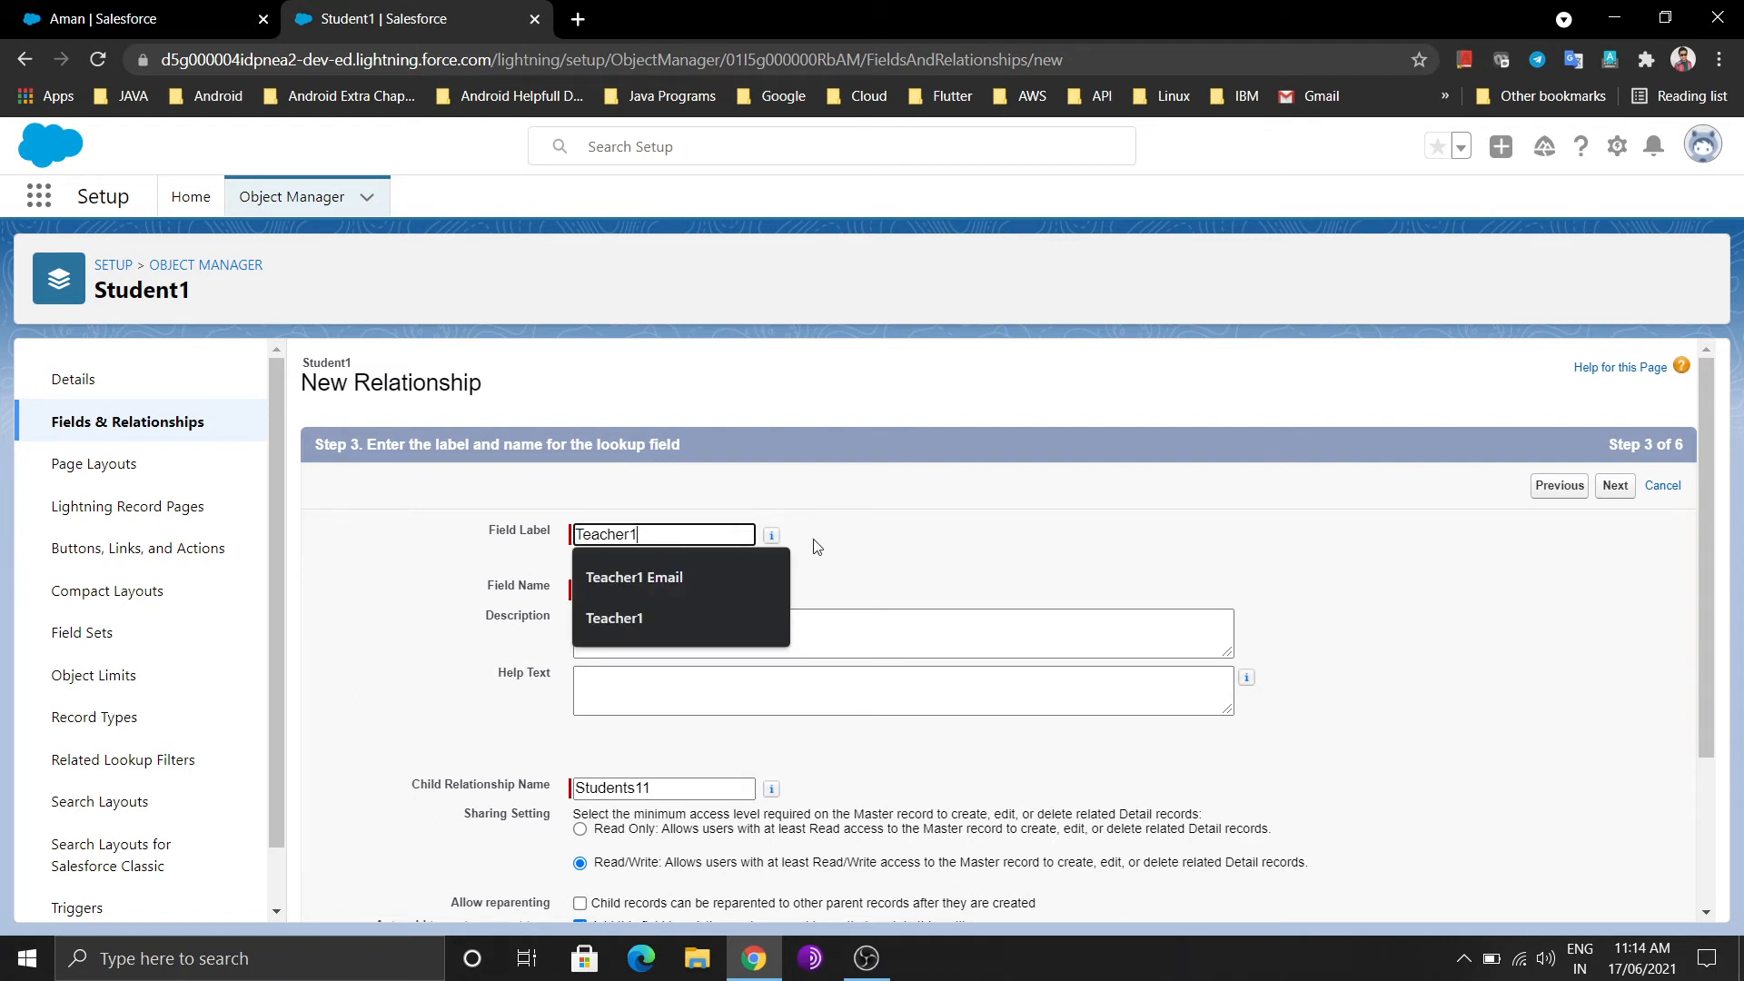
type("123")
left_click(712, 634)
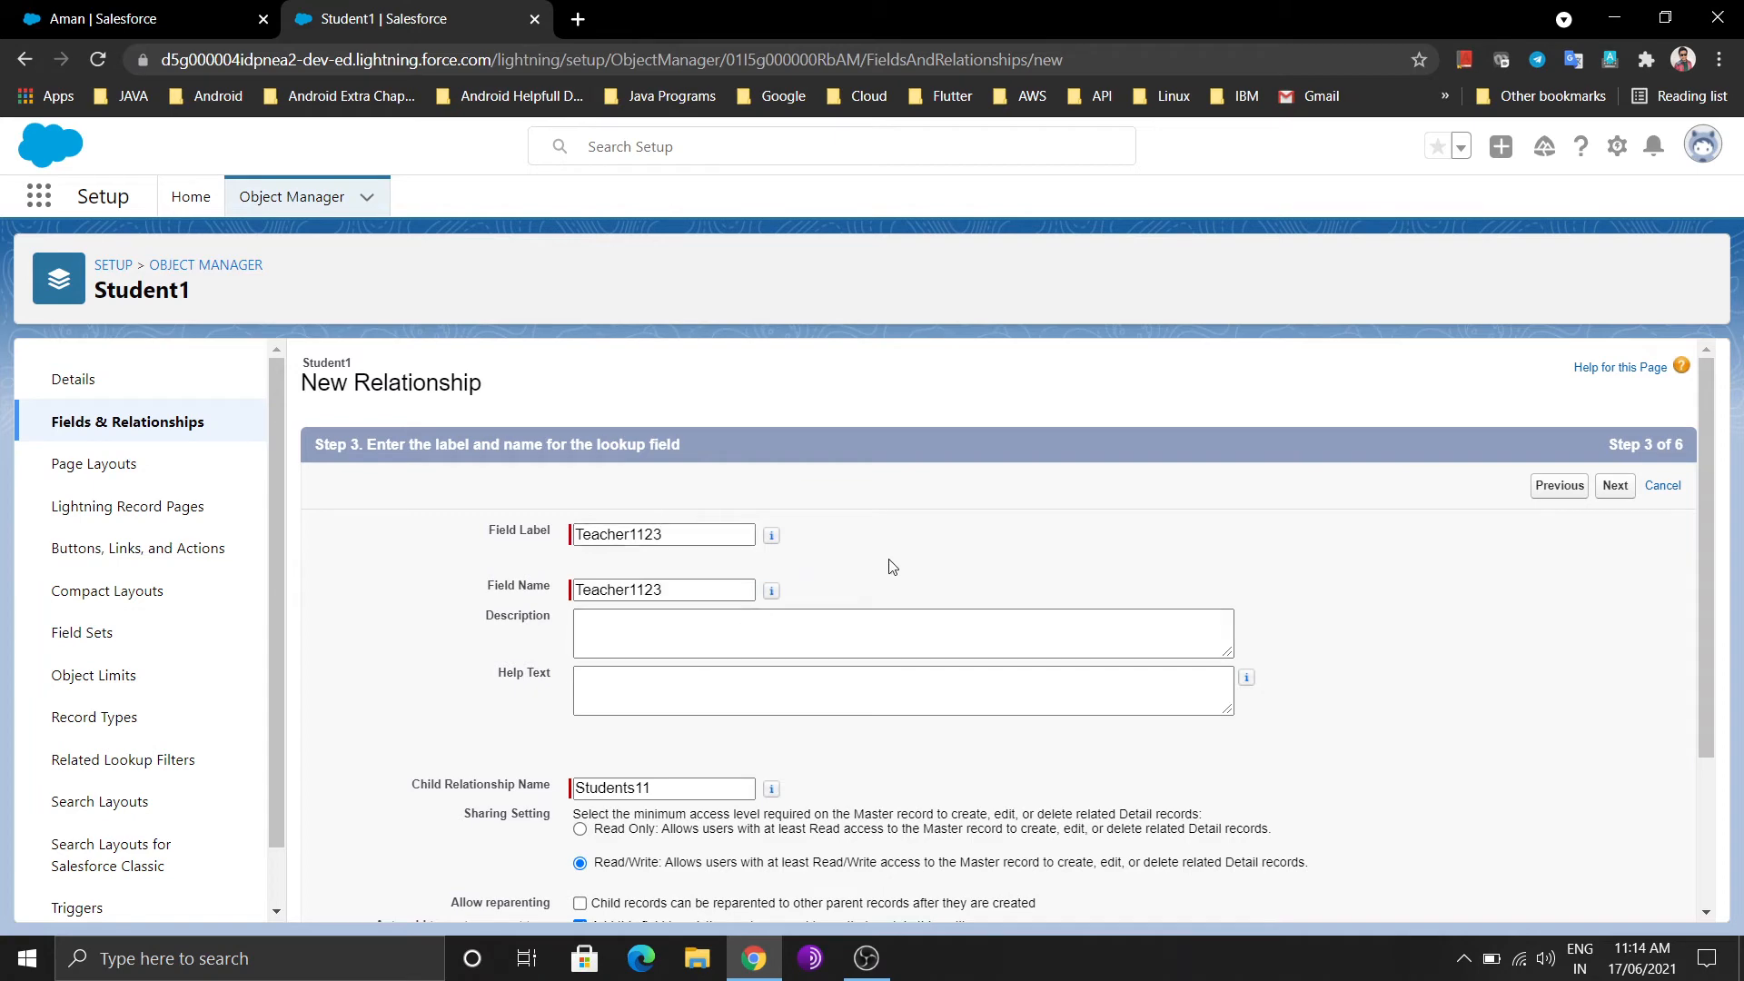
scroll(1316, 679, "down", 1)
scroll(1316, 679, "down", 2)
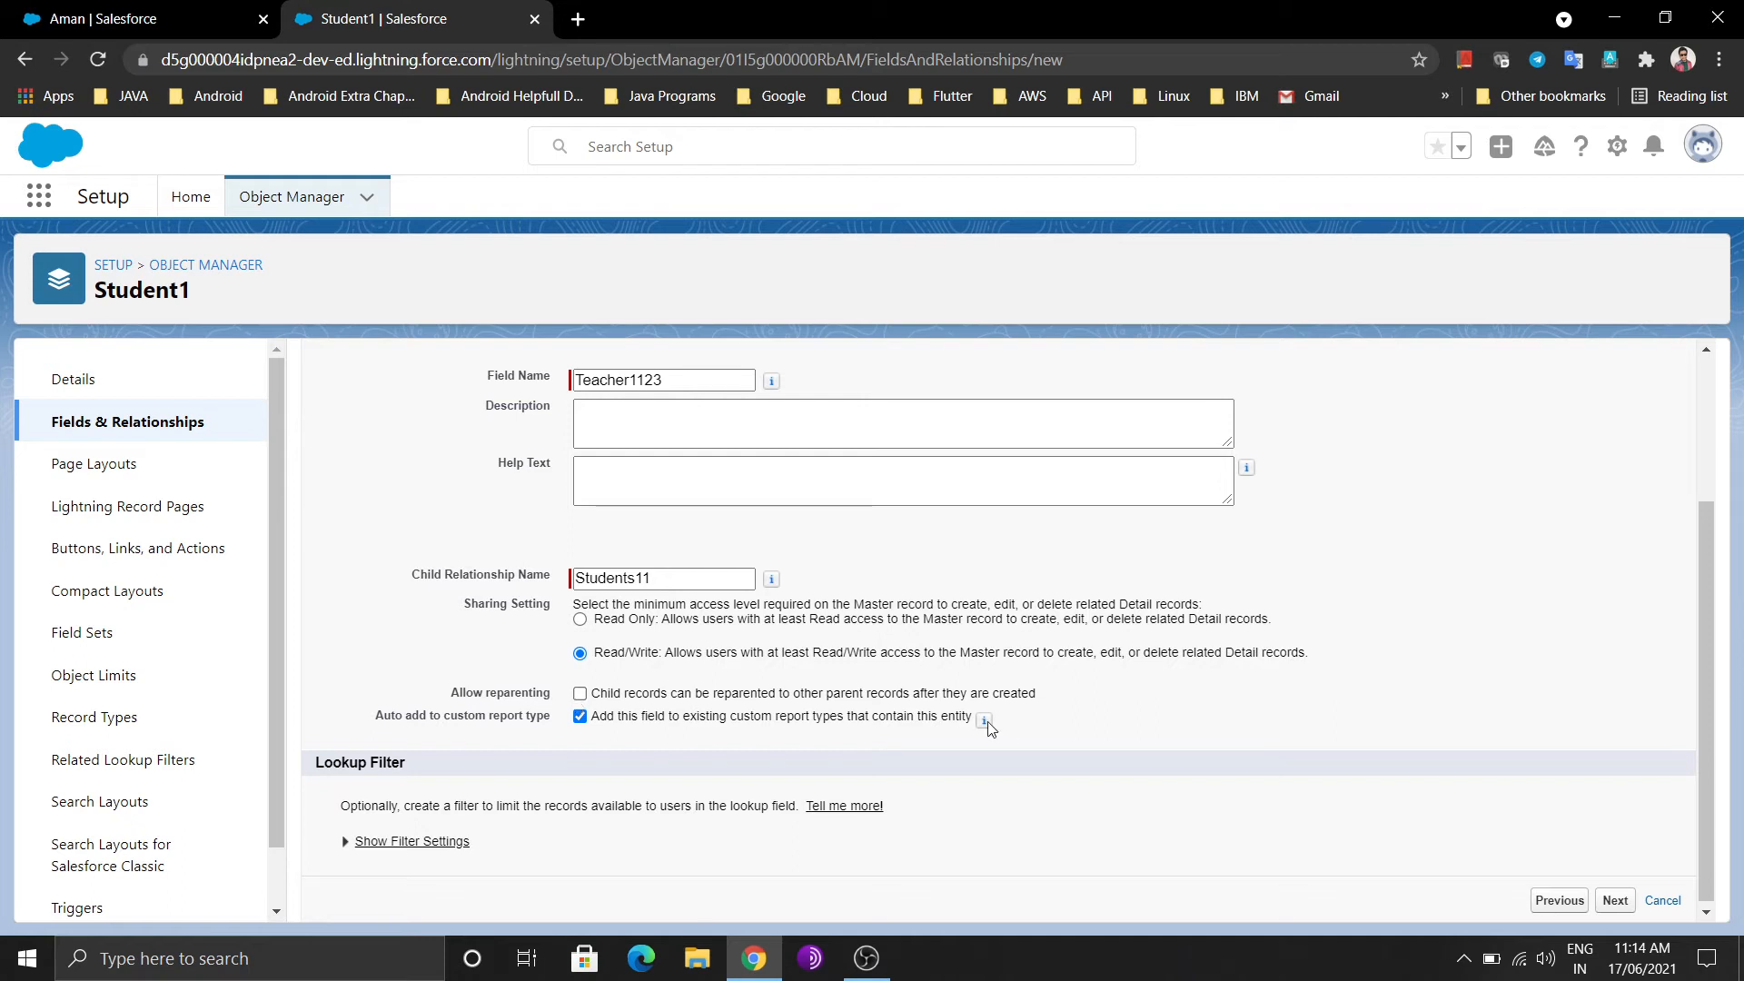
Step through security, page layouts and related lists, then attempt to save the field
left_click(1615, 902)
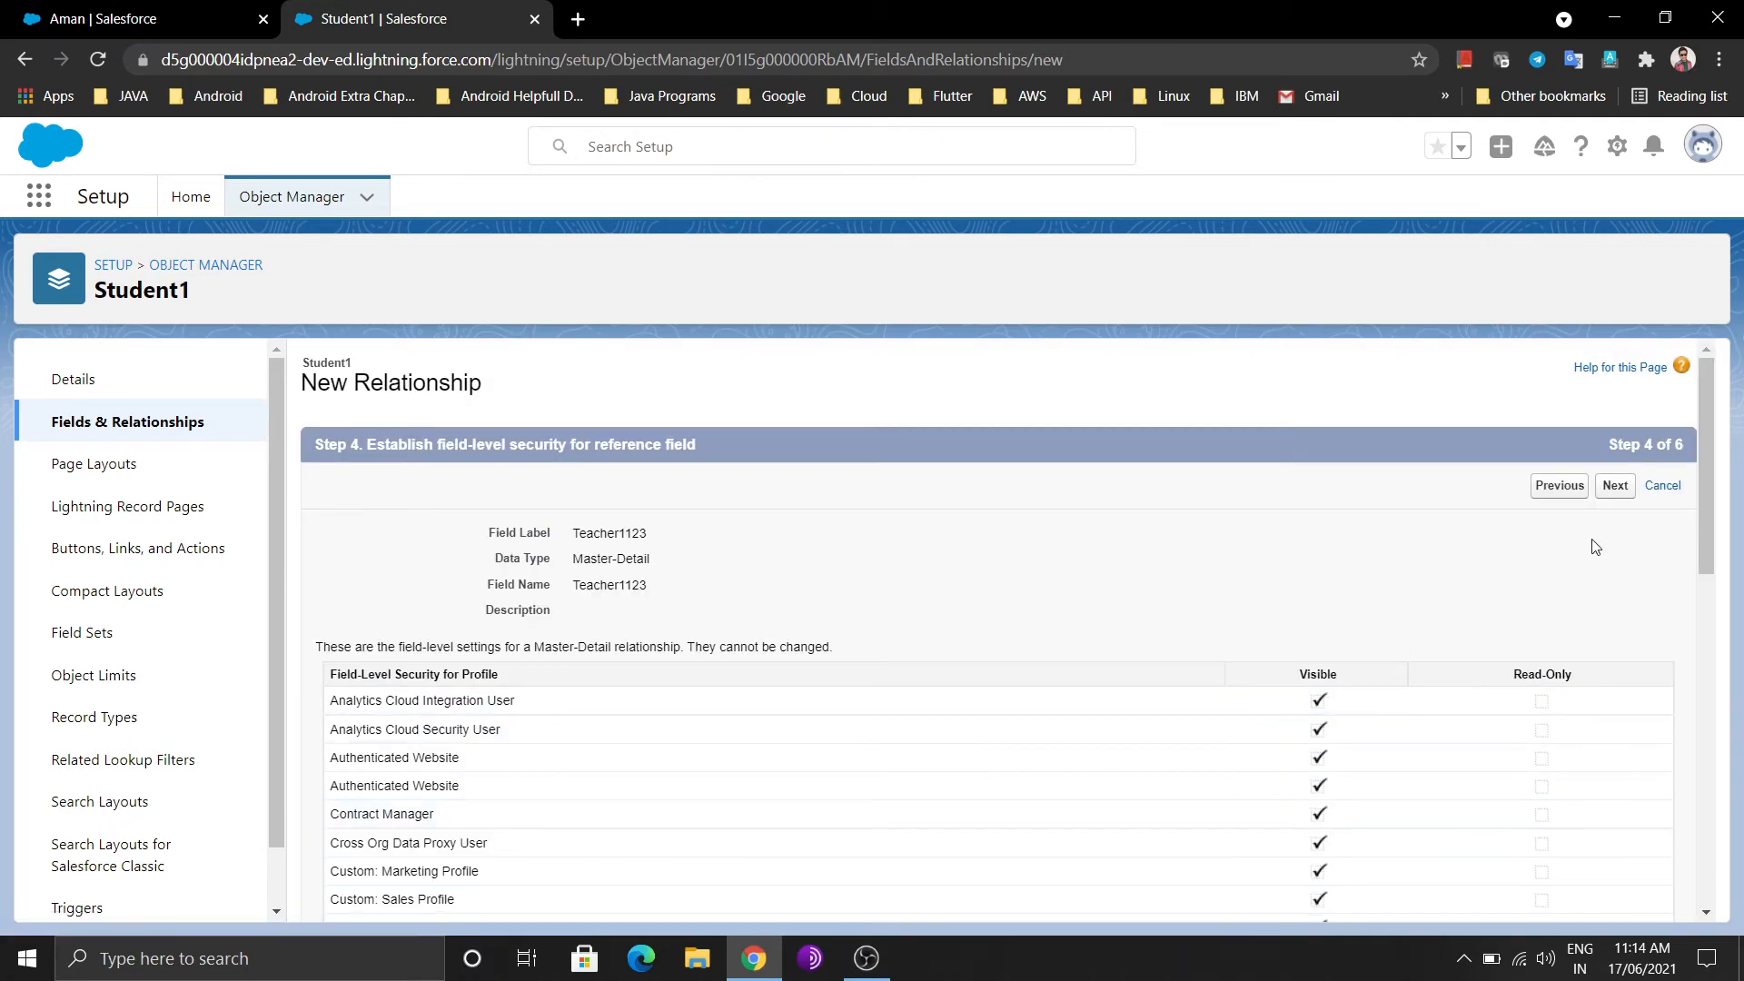
left_click(1615, 485)
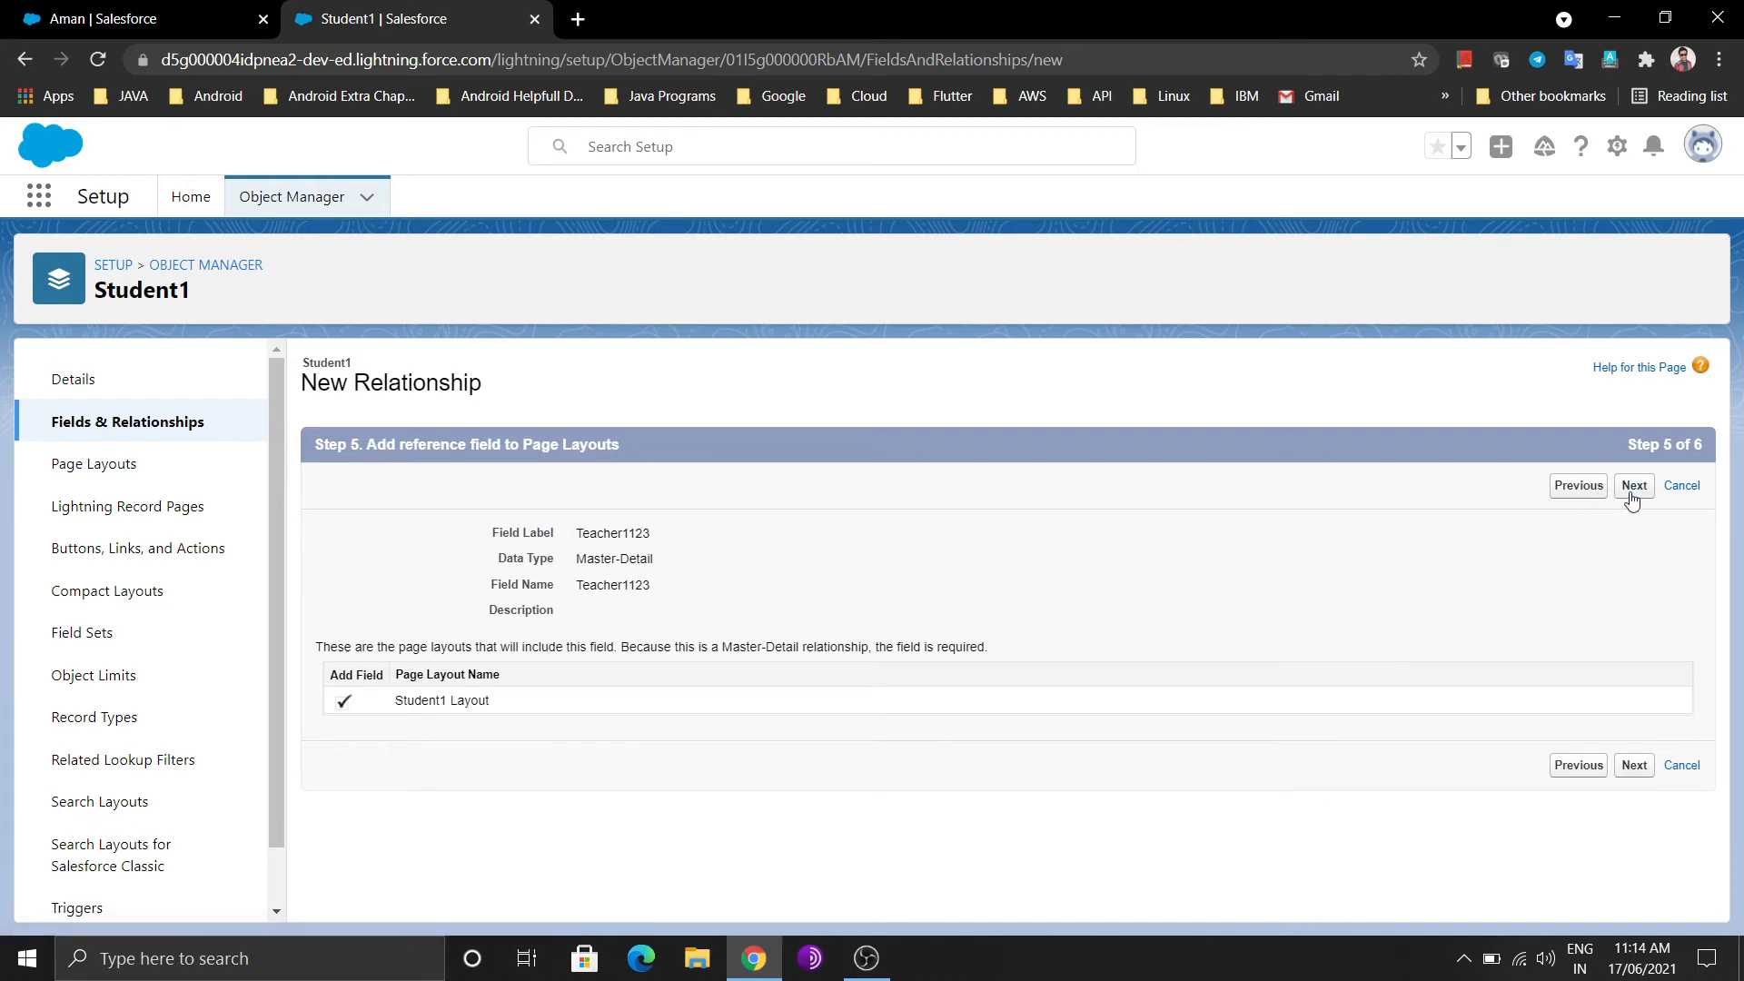
left_click(1631, 495)
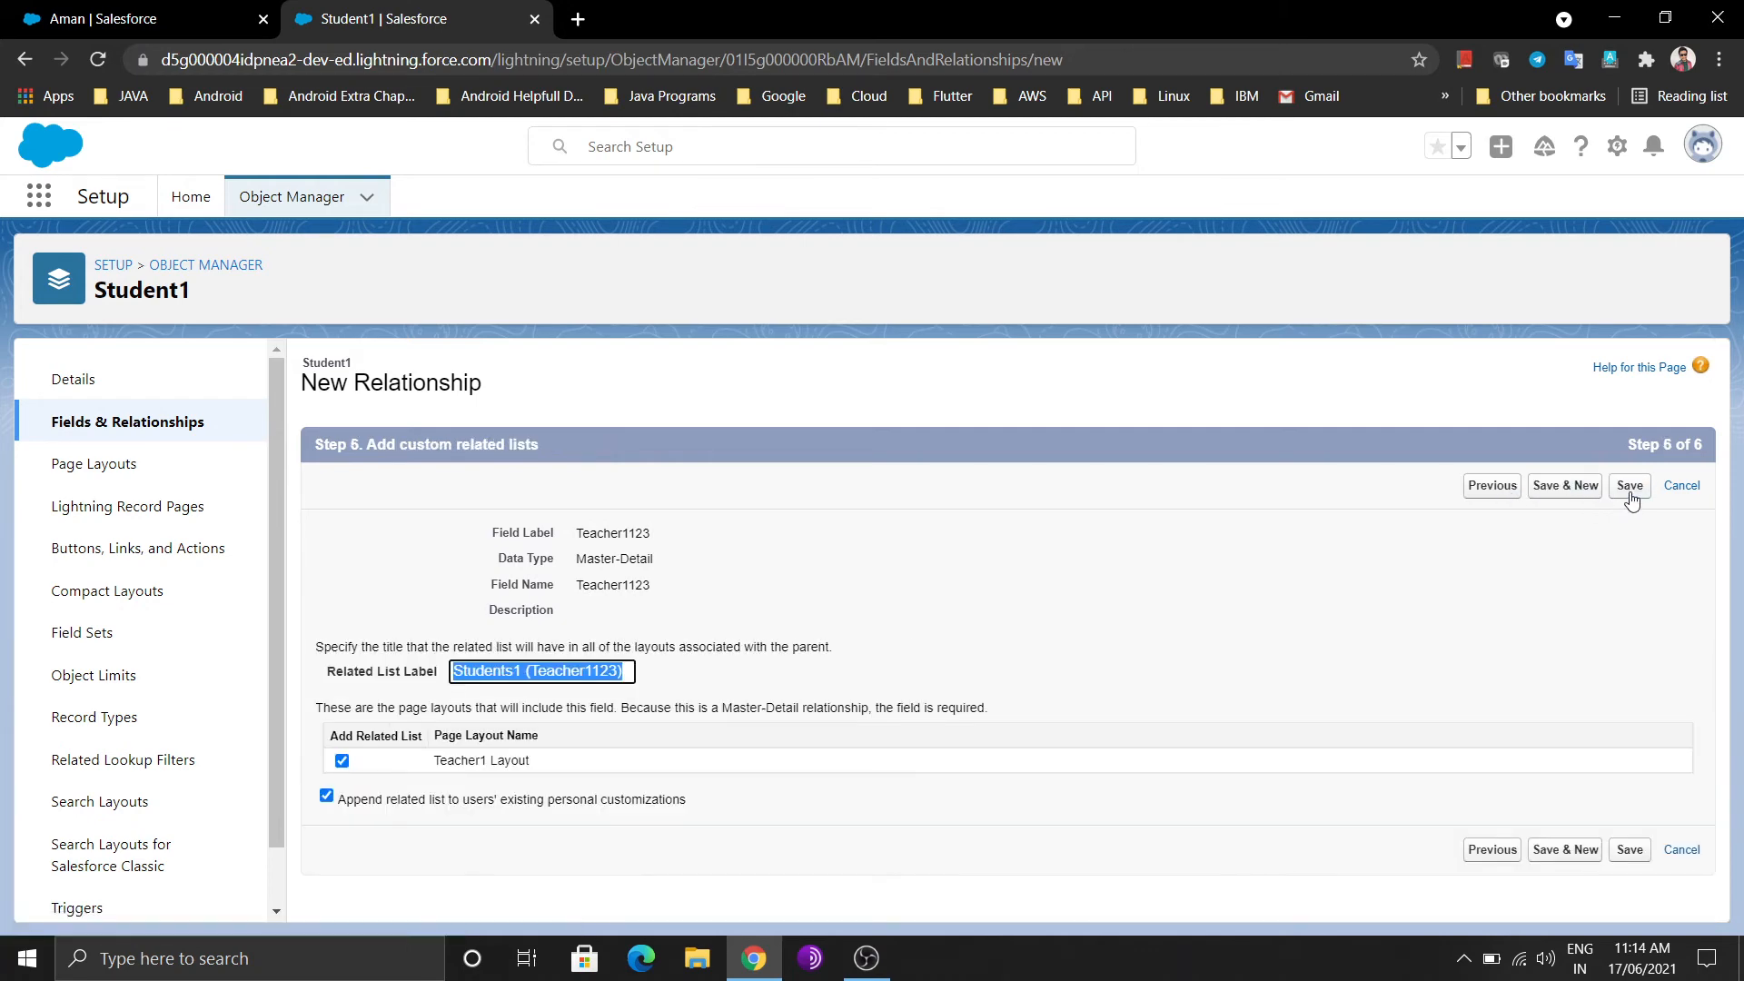
left_click(1630, 491)
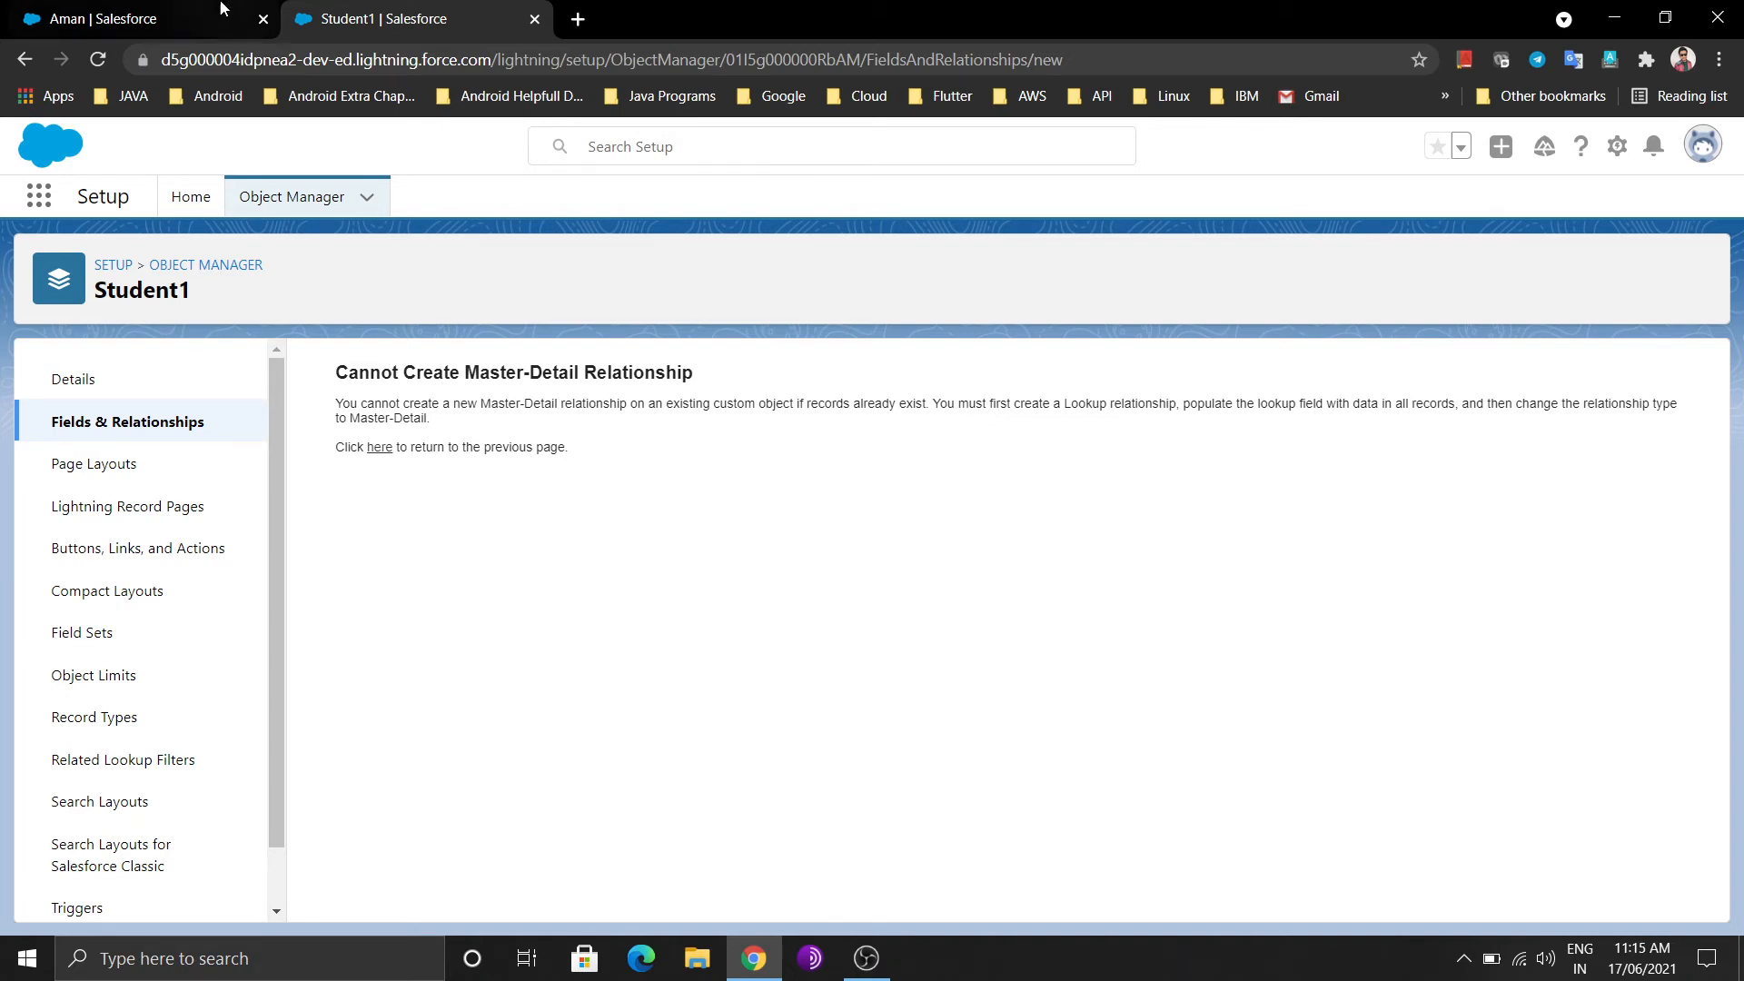
Compare the error page with the Teachers1 list, then open the Students1 list
left_click(145, 18)
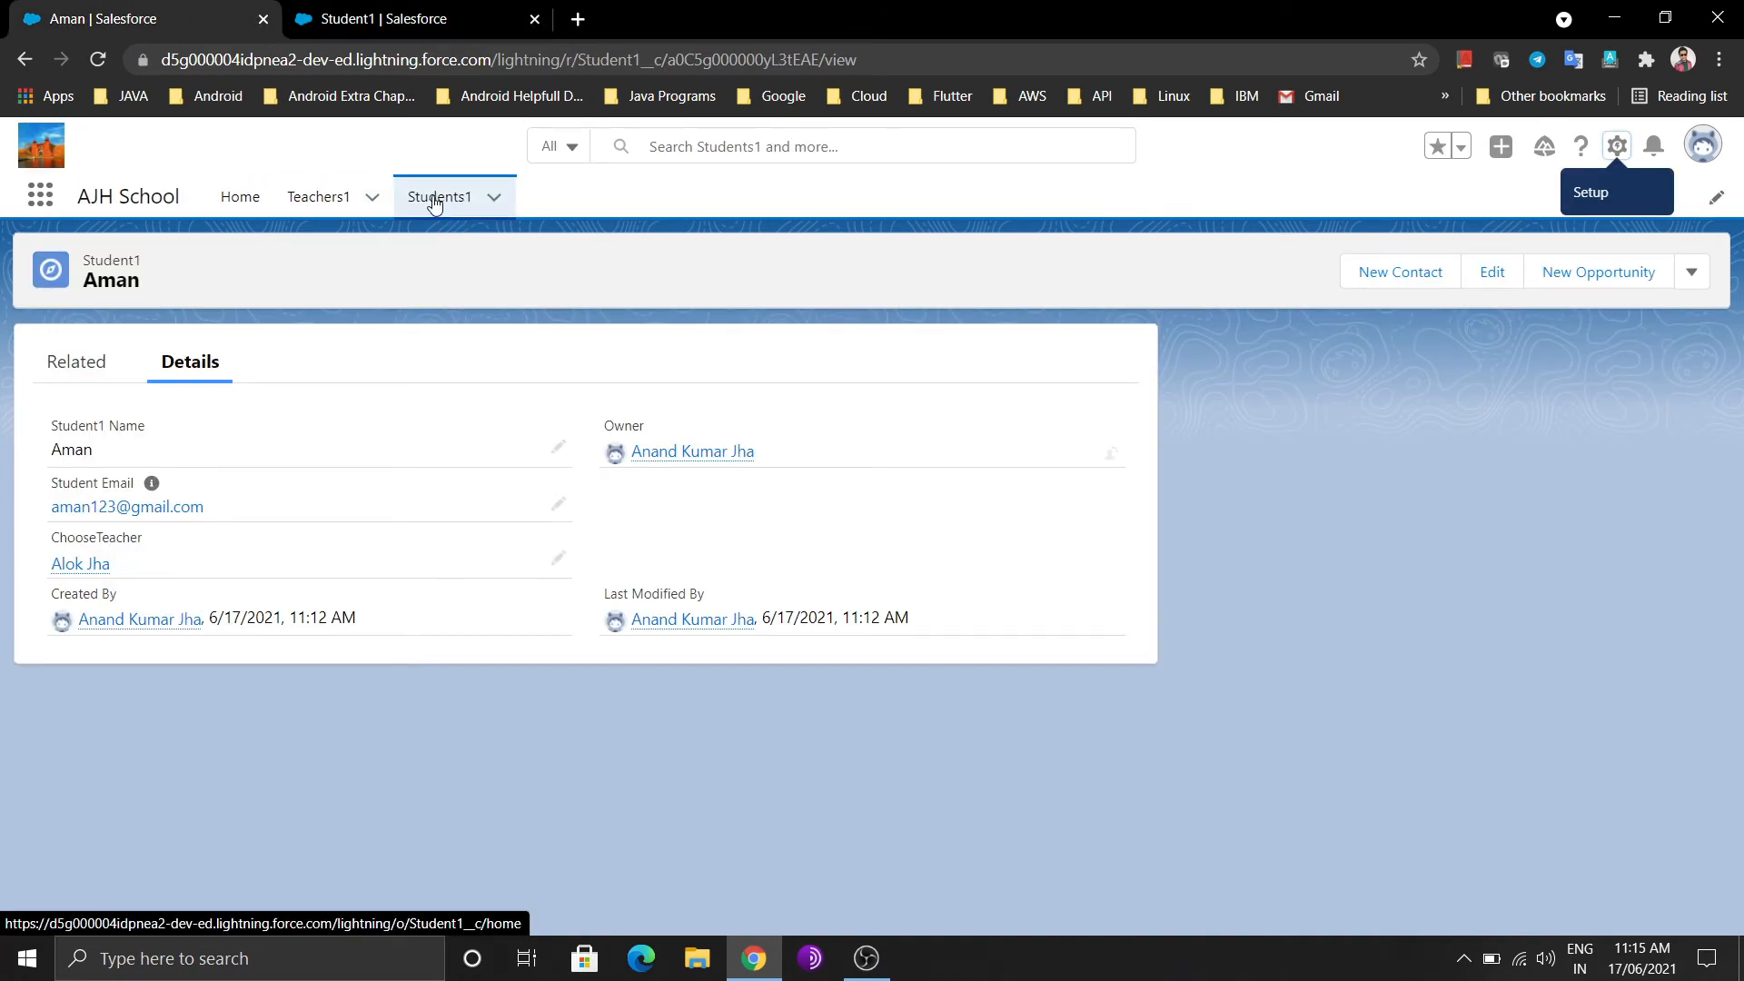
left_click(286, 193)
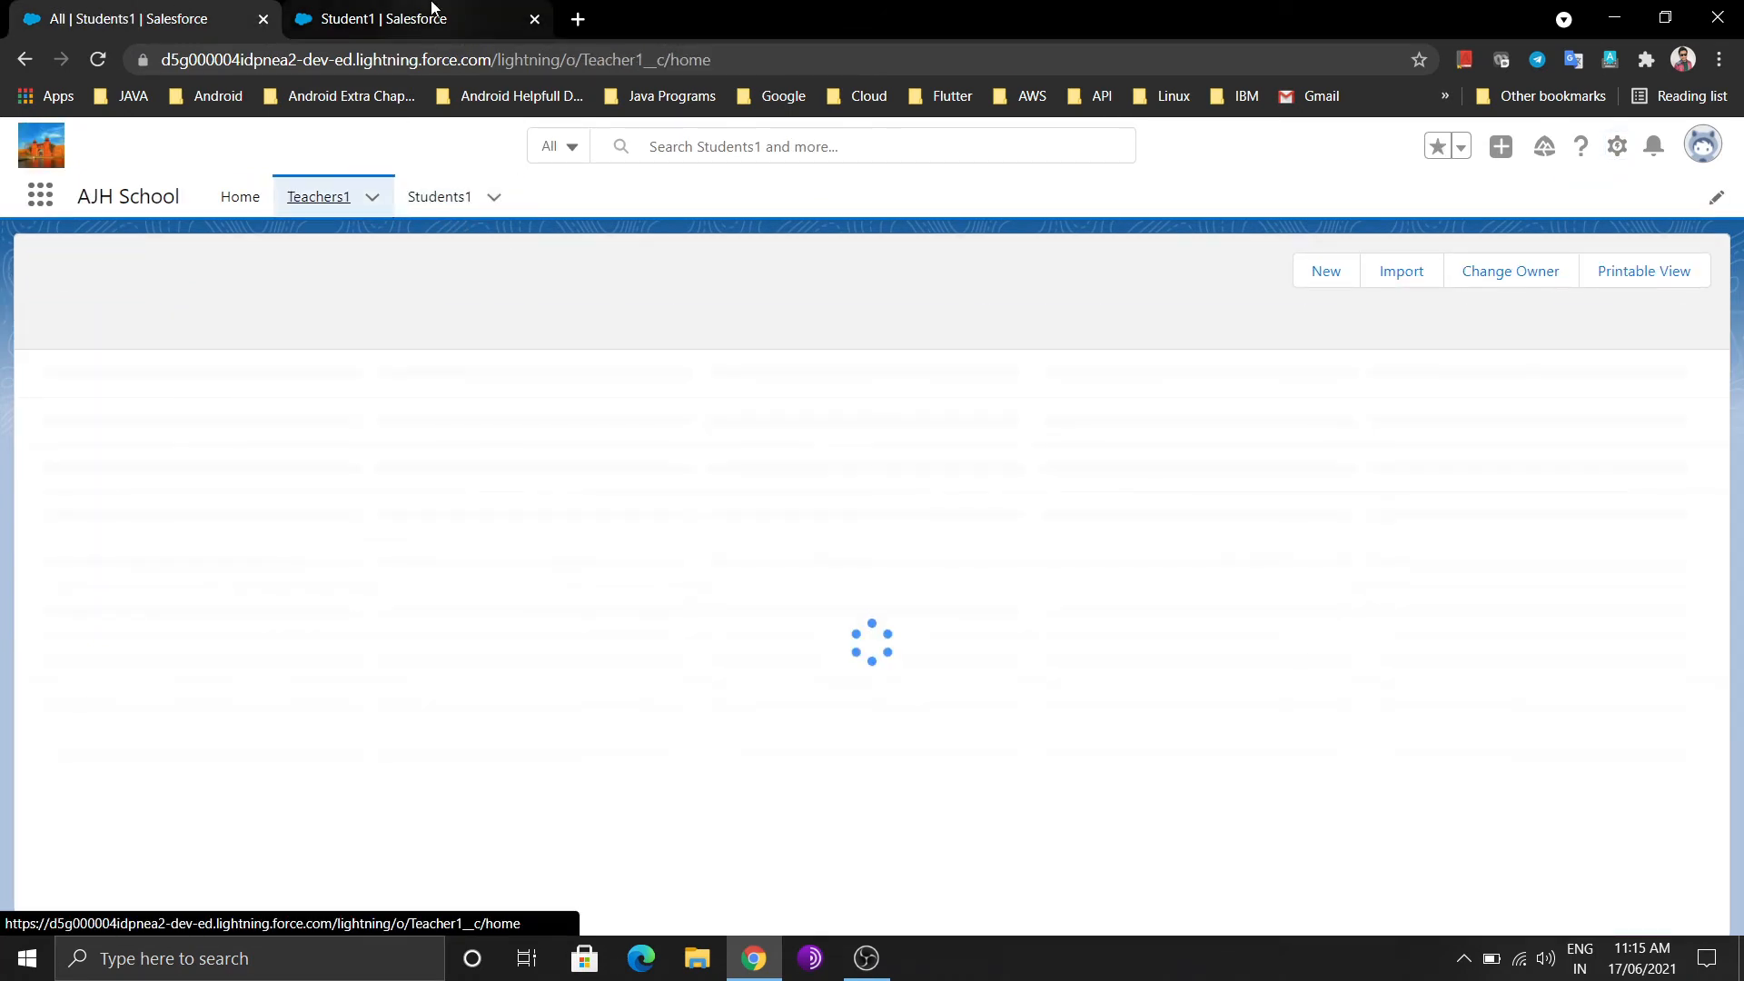
left_click(435, 14)
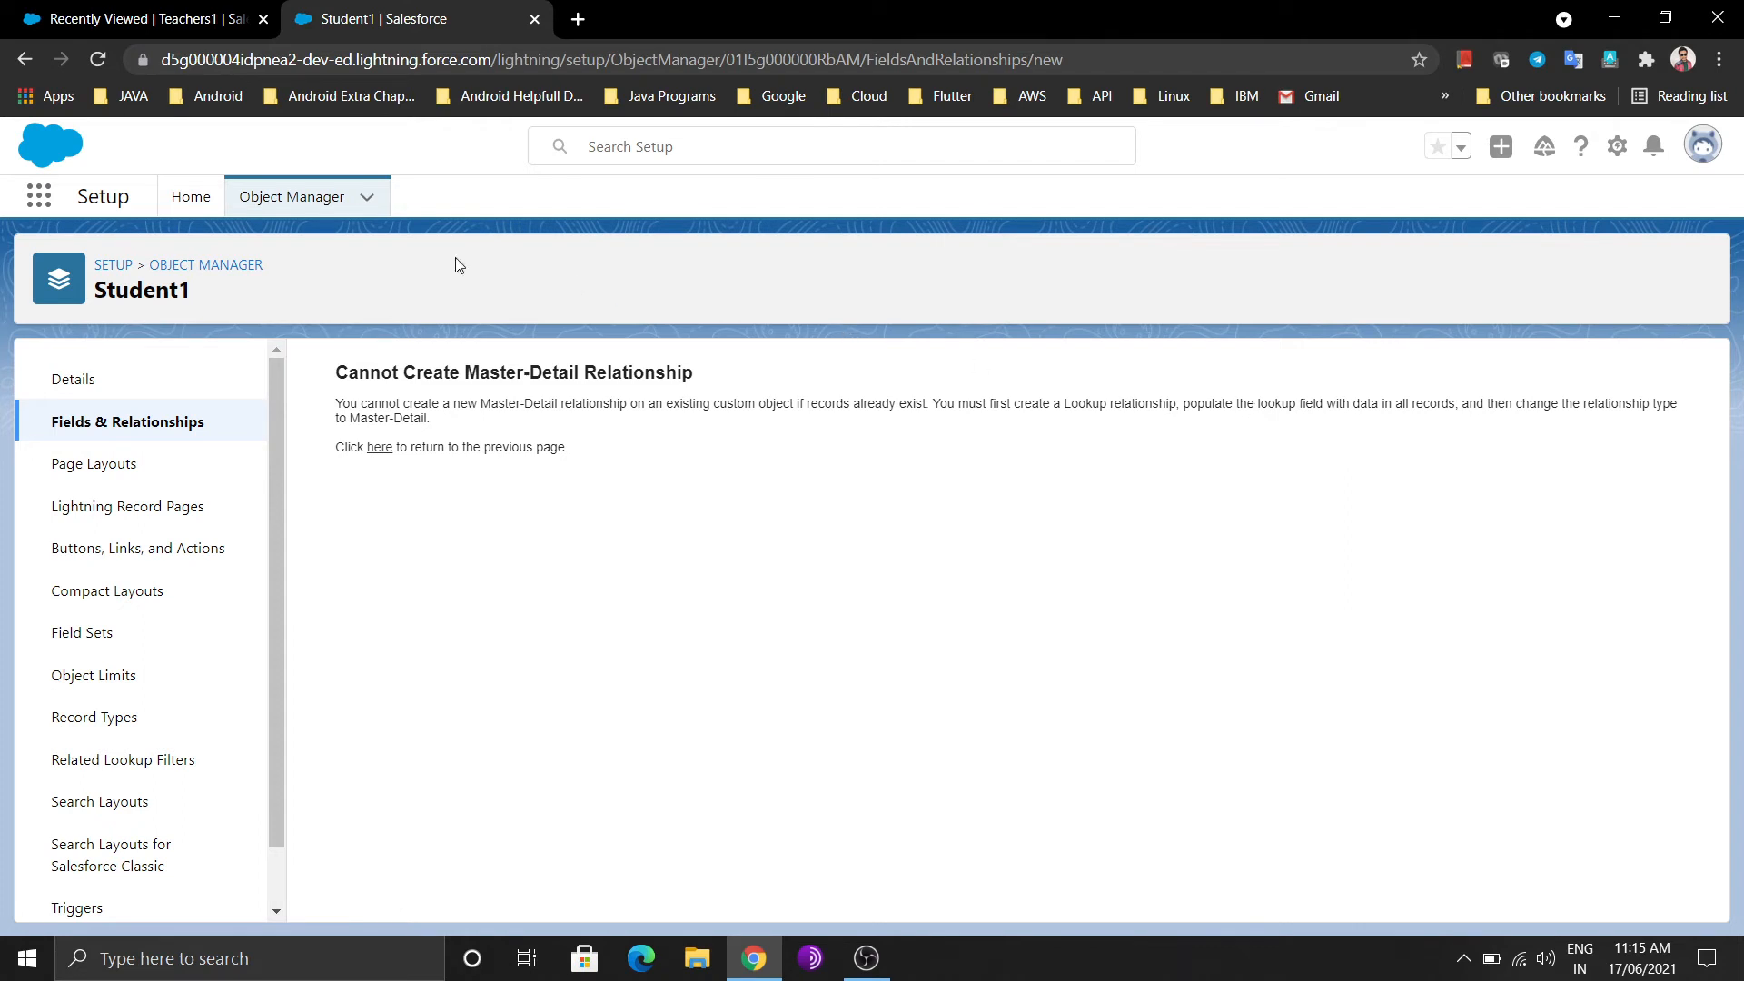
left_click(127, 7)
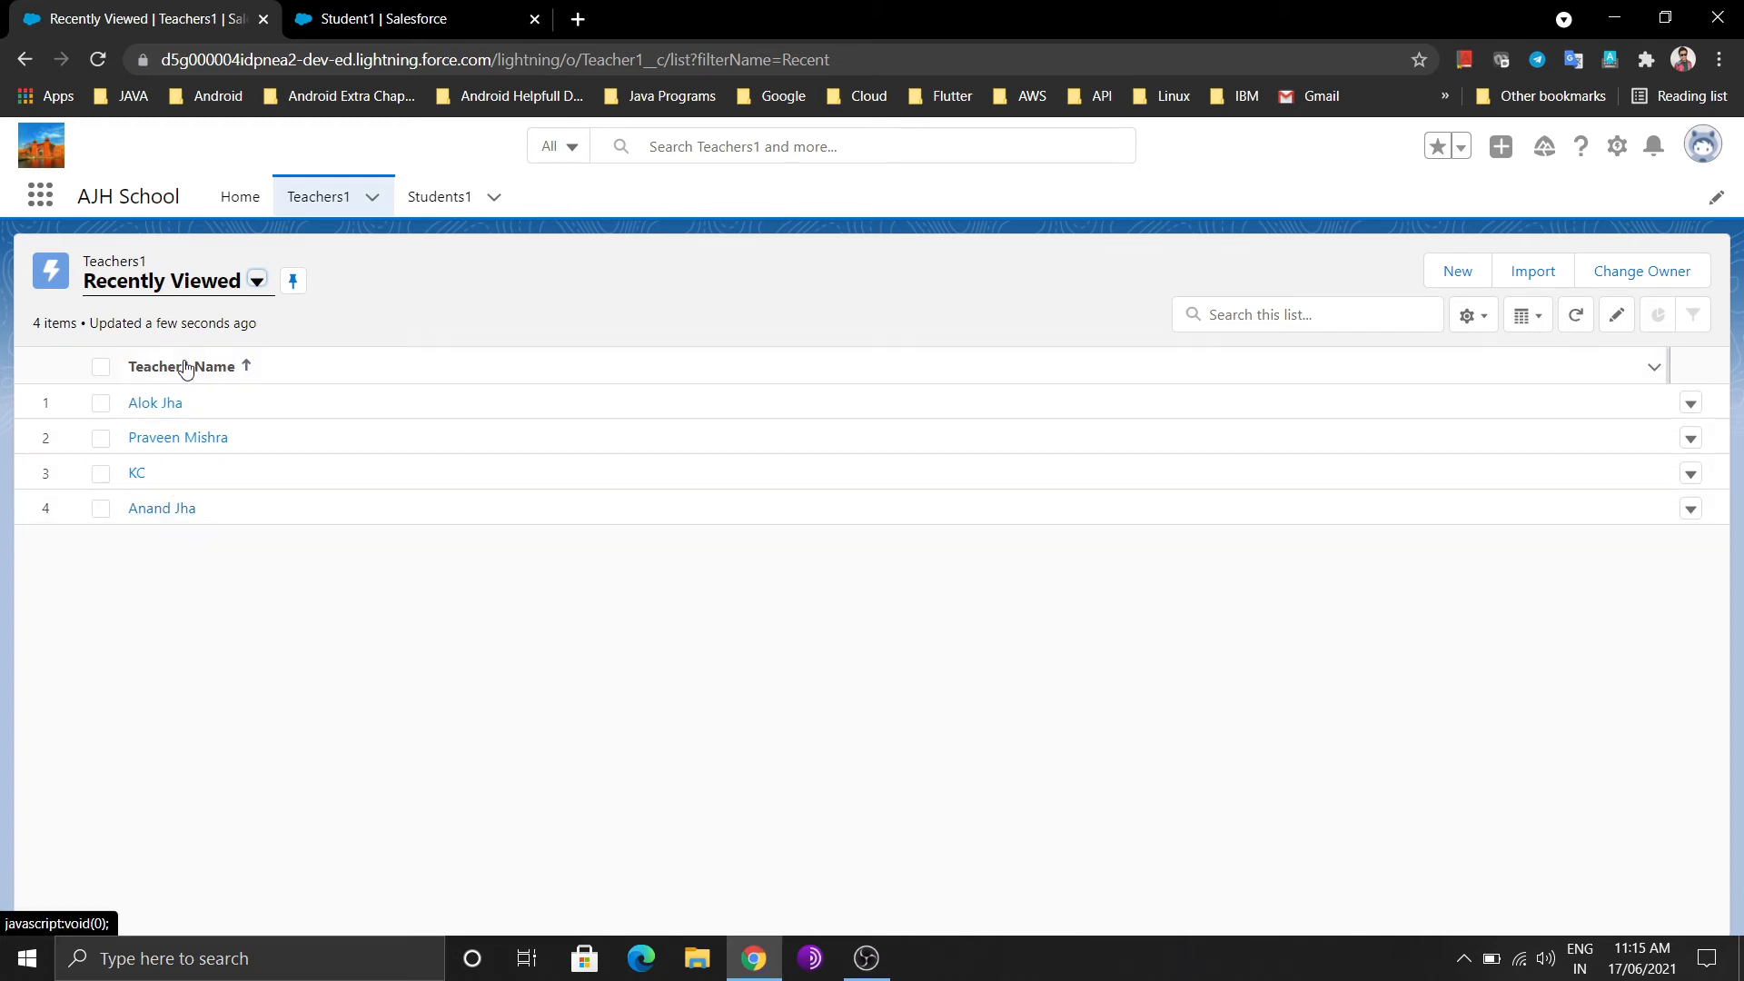
left_click(331, 9)
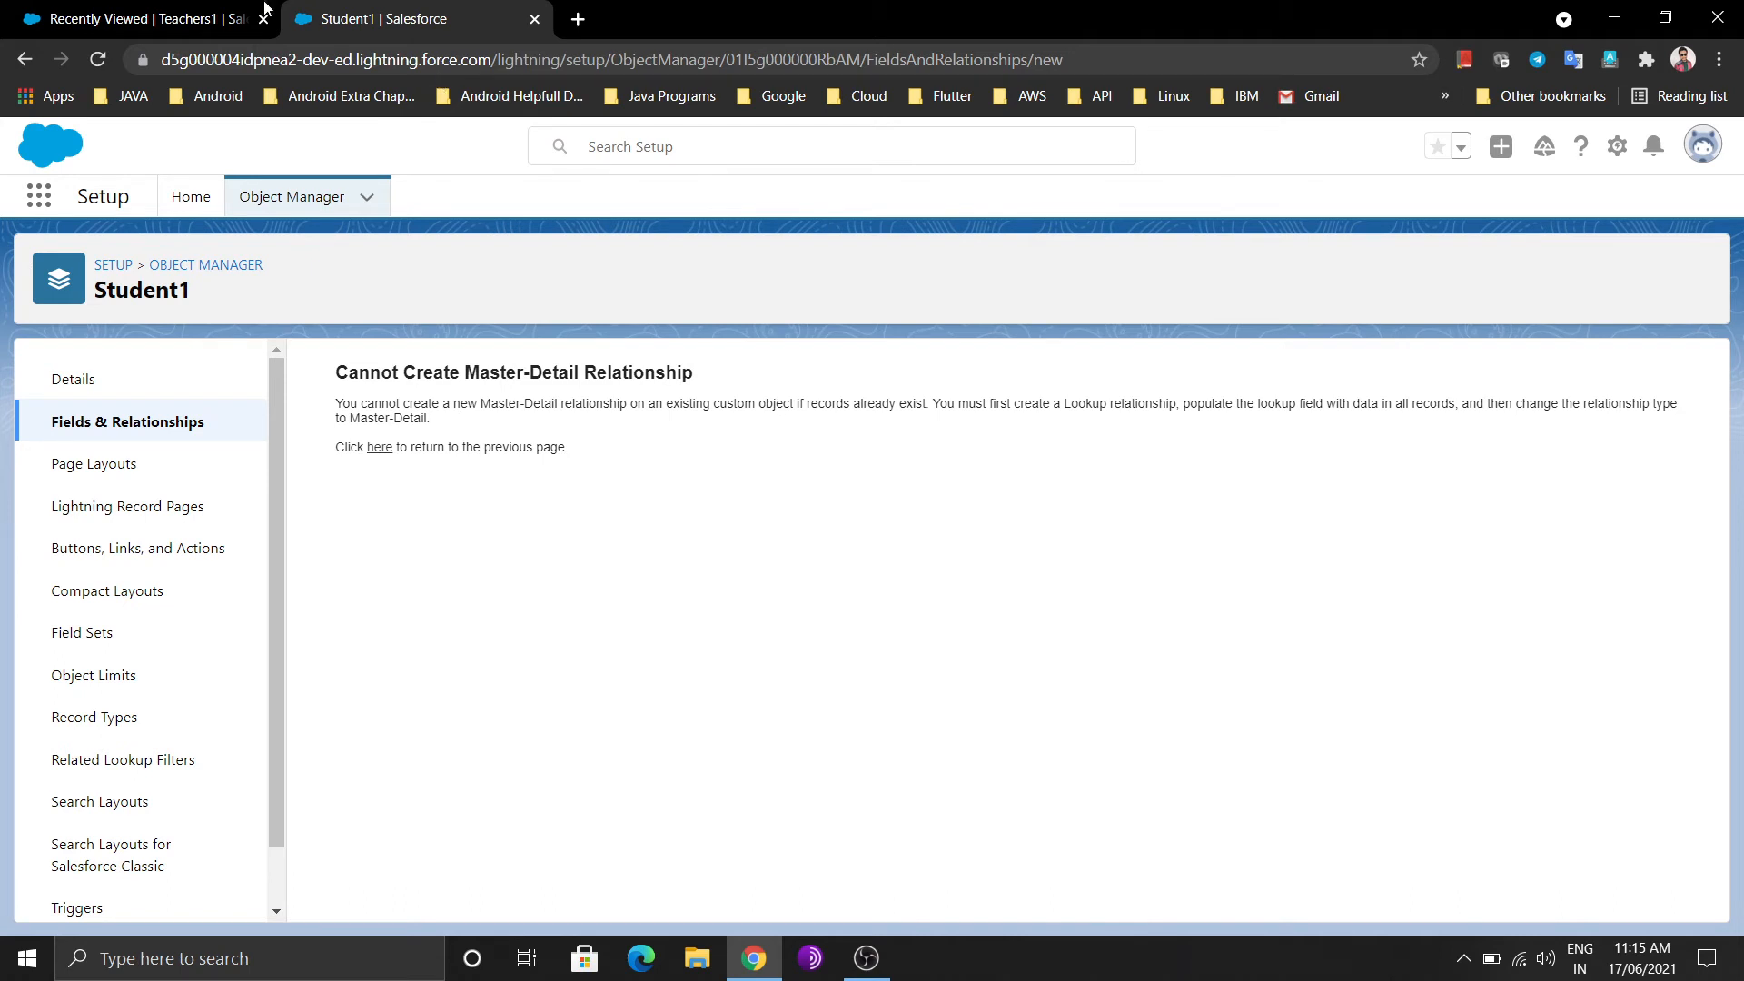
left_click(194, 17)
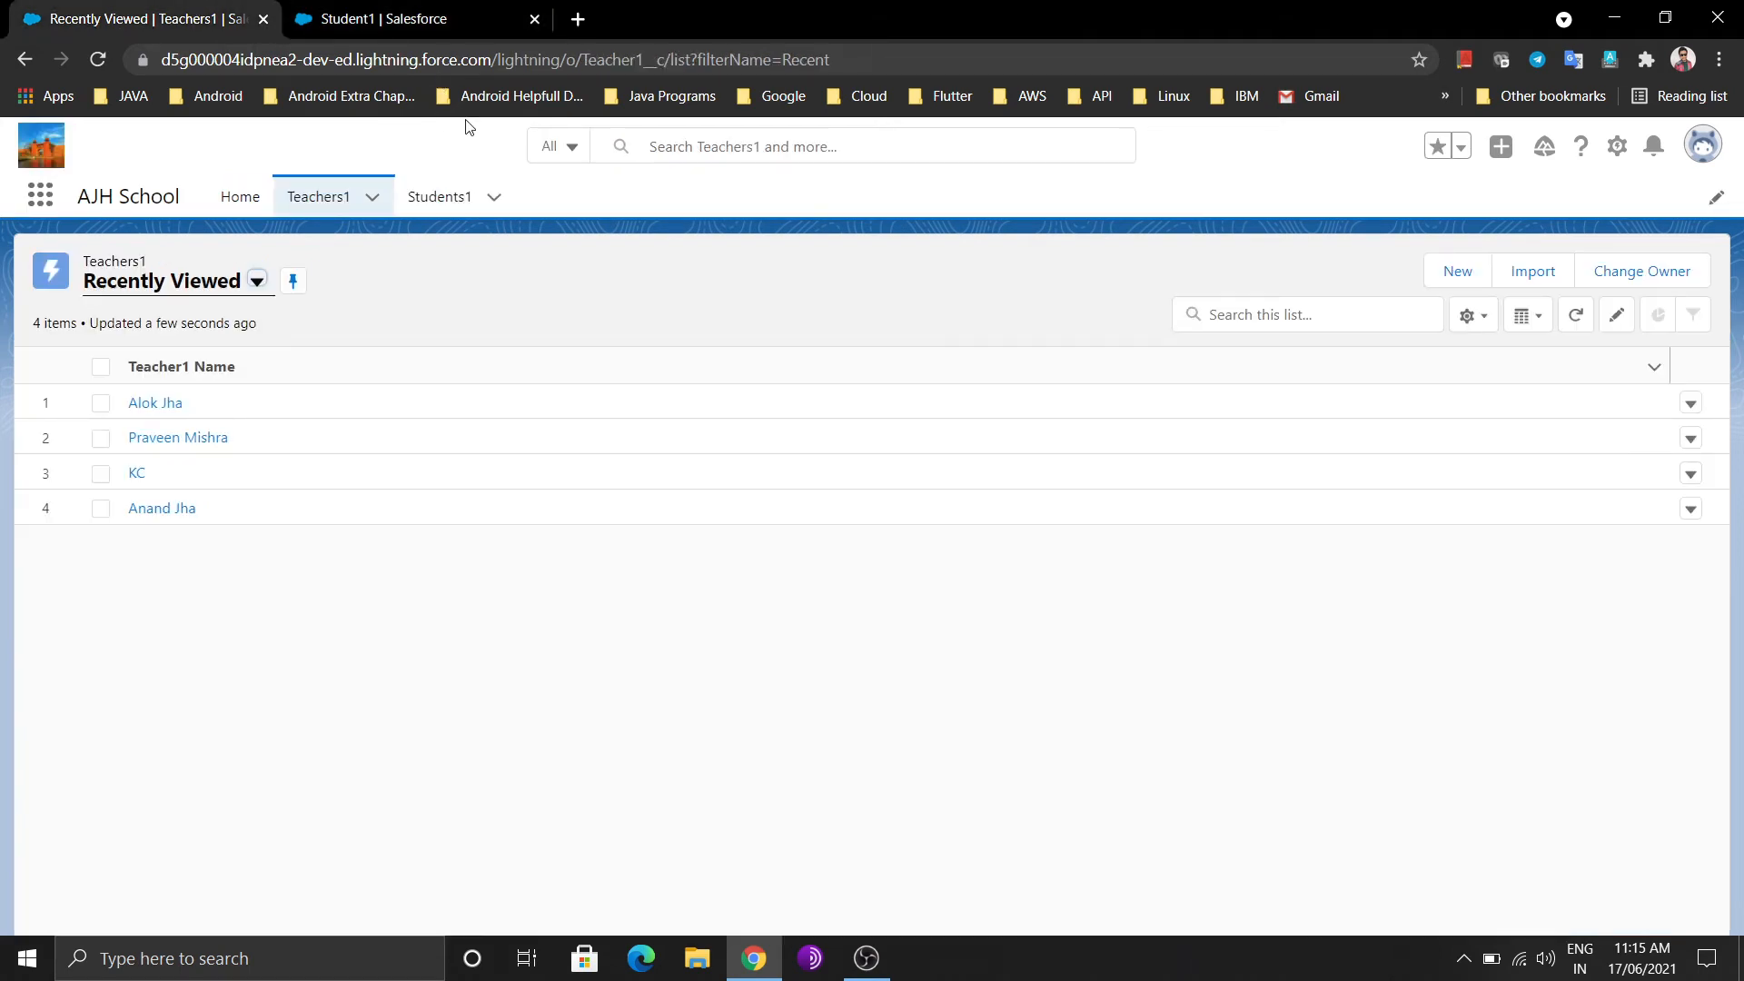
left_click(464, 197)
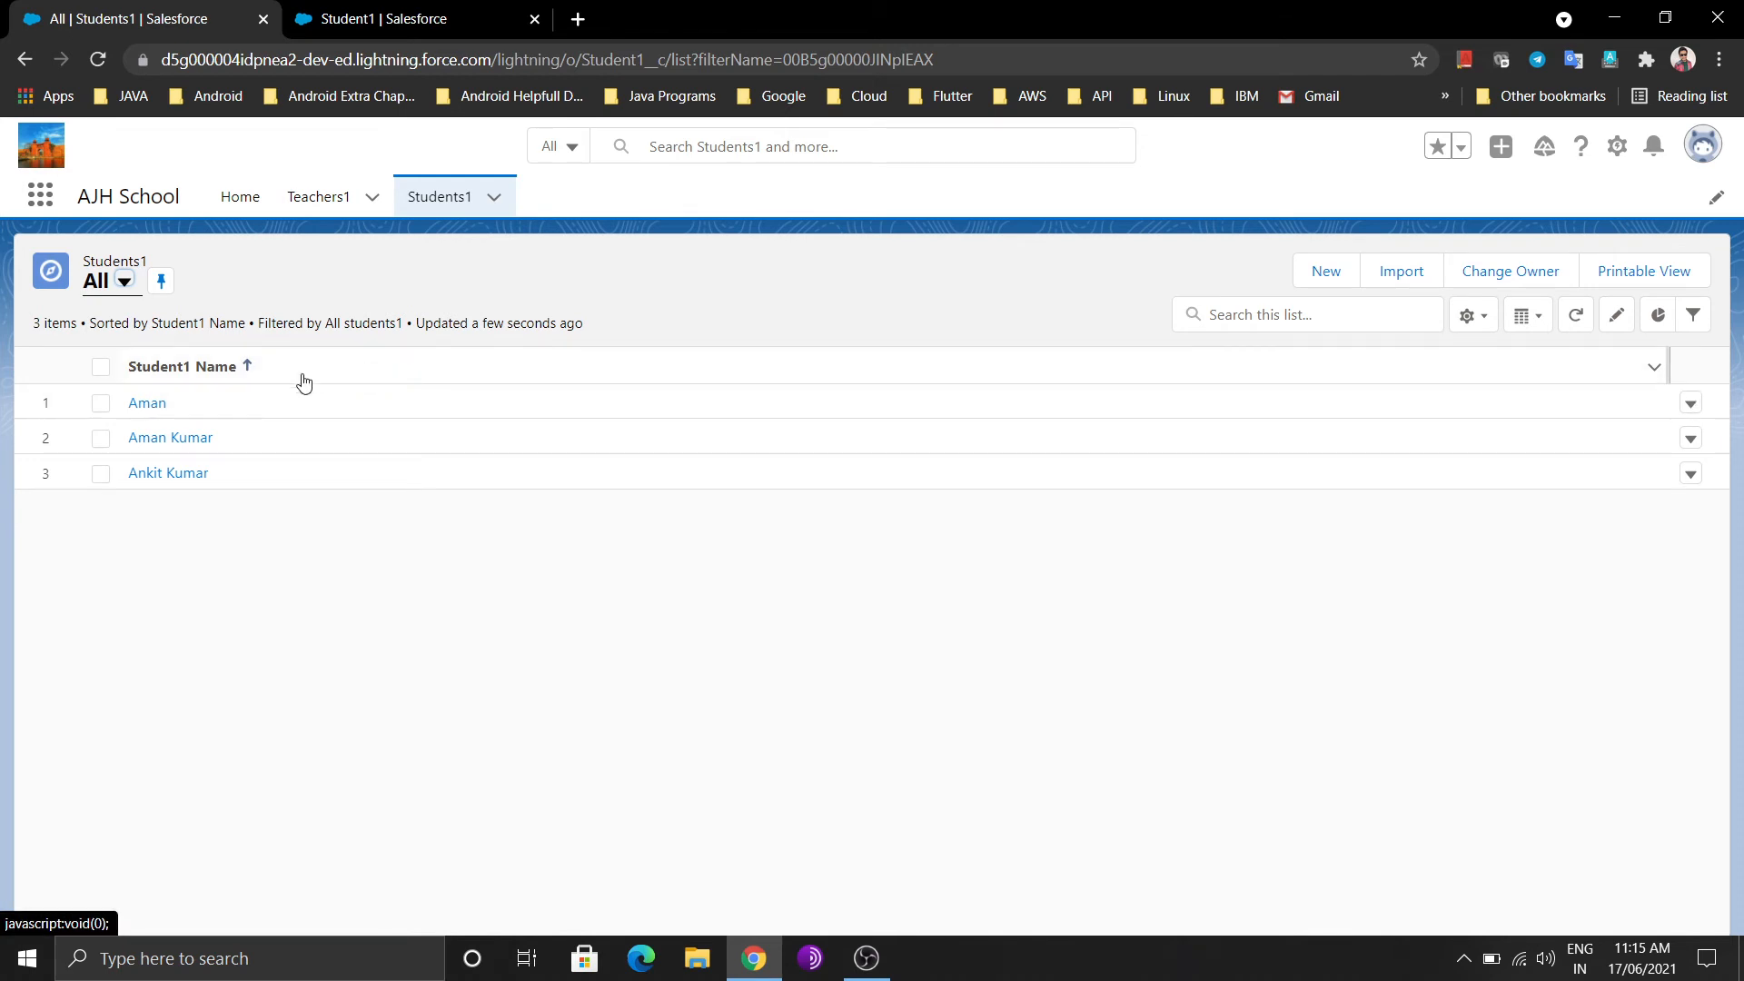
left_click(100, 366)
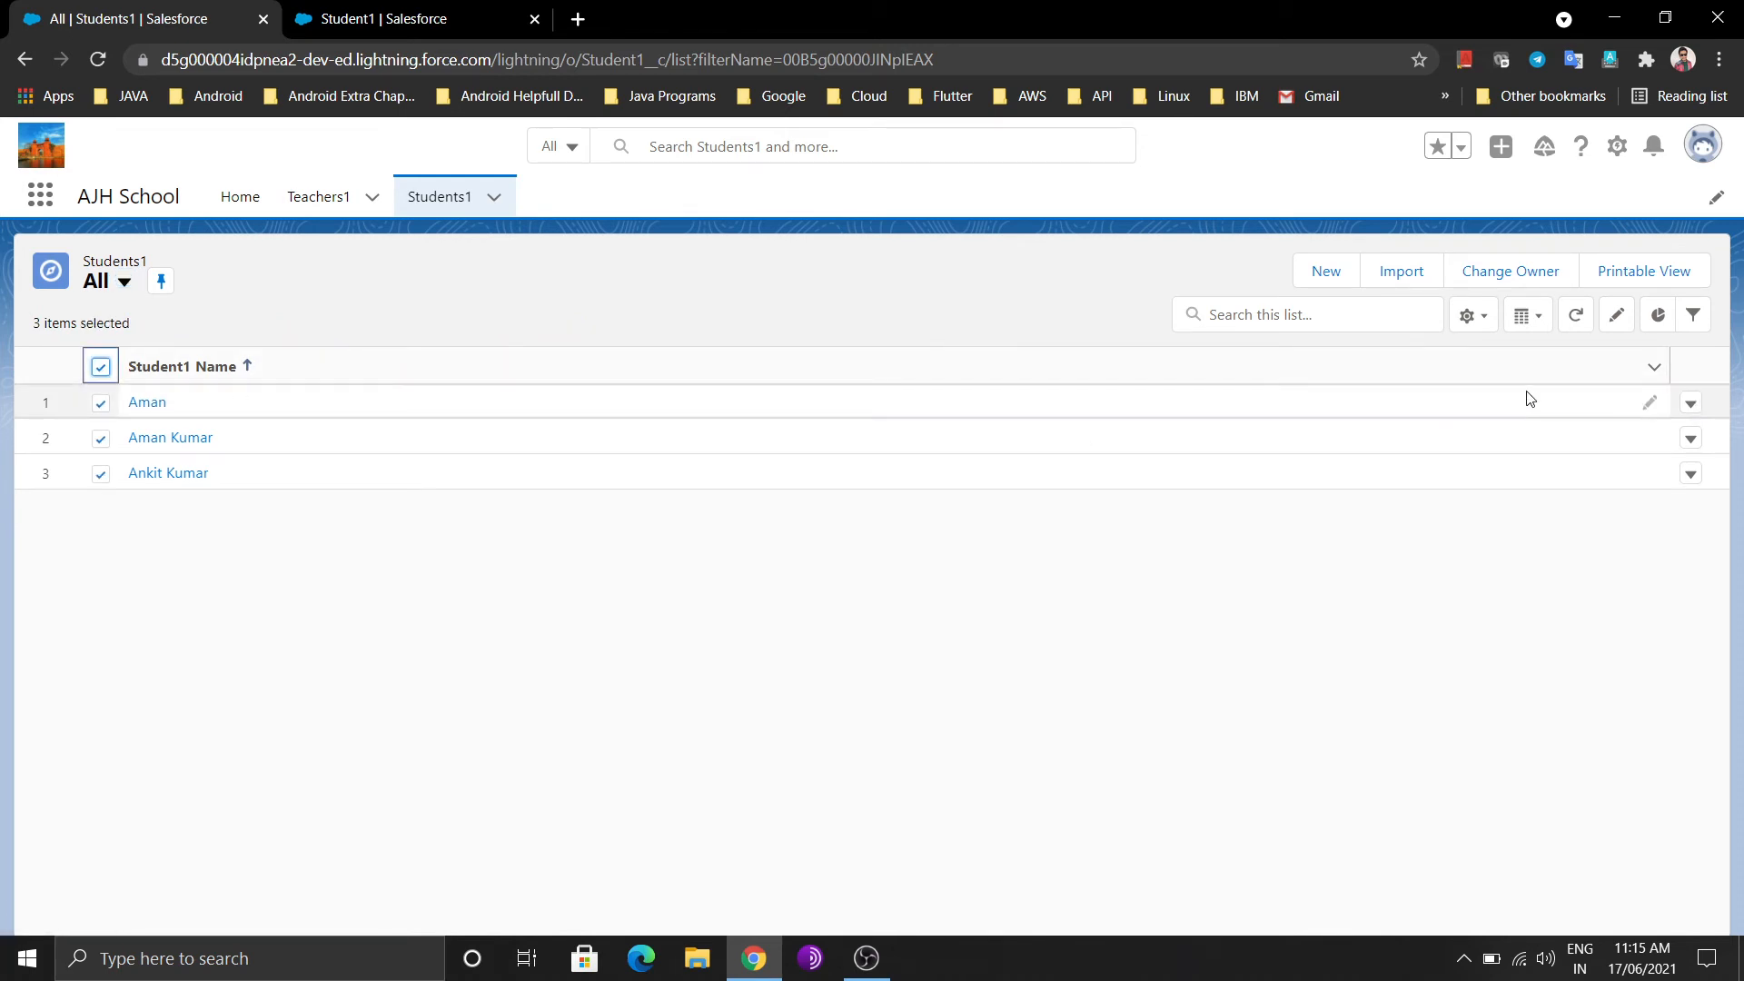
left_click(1690, 406)
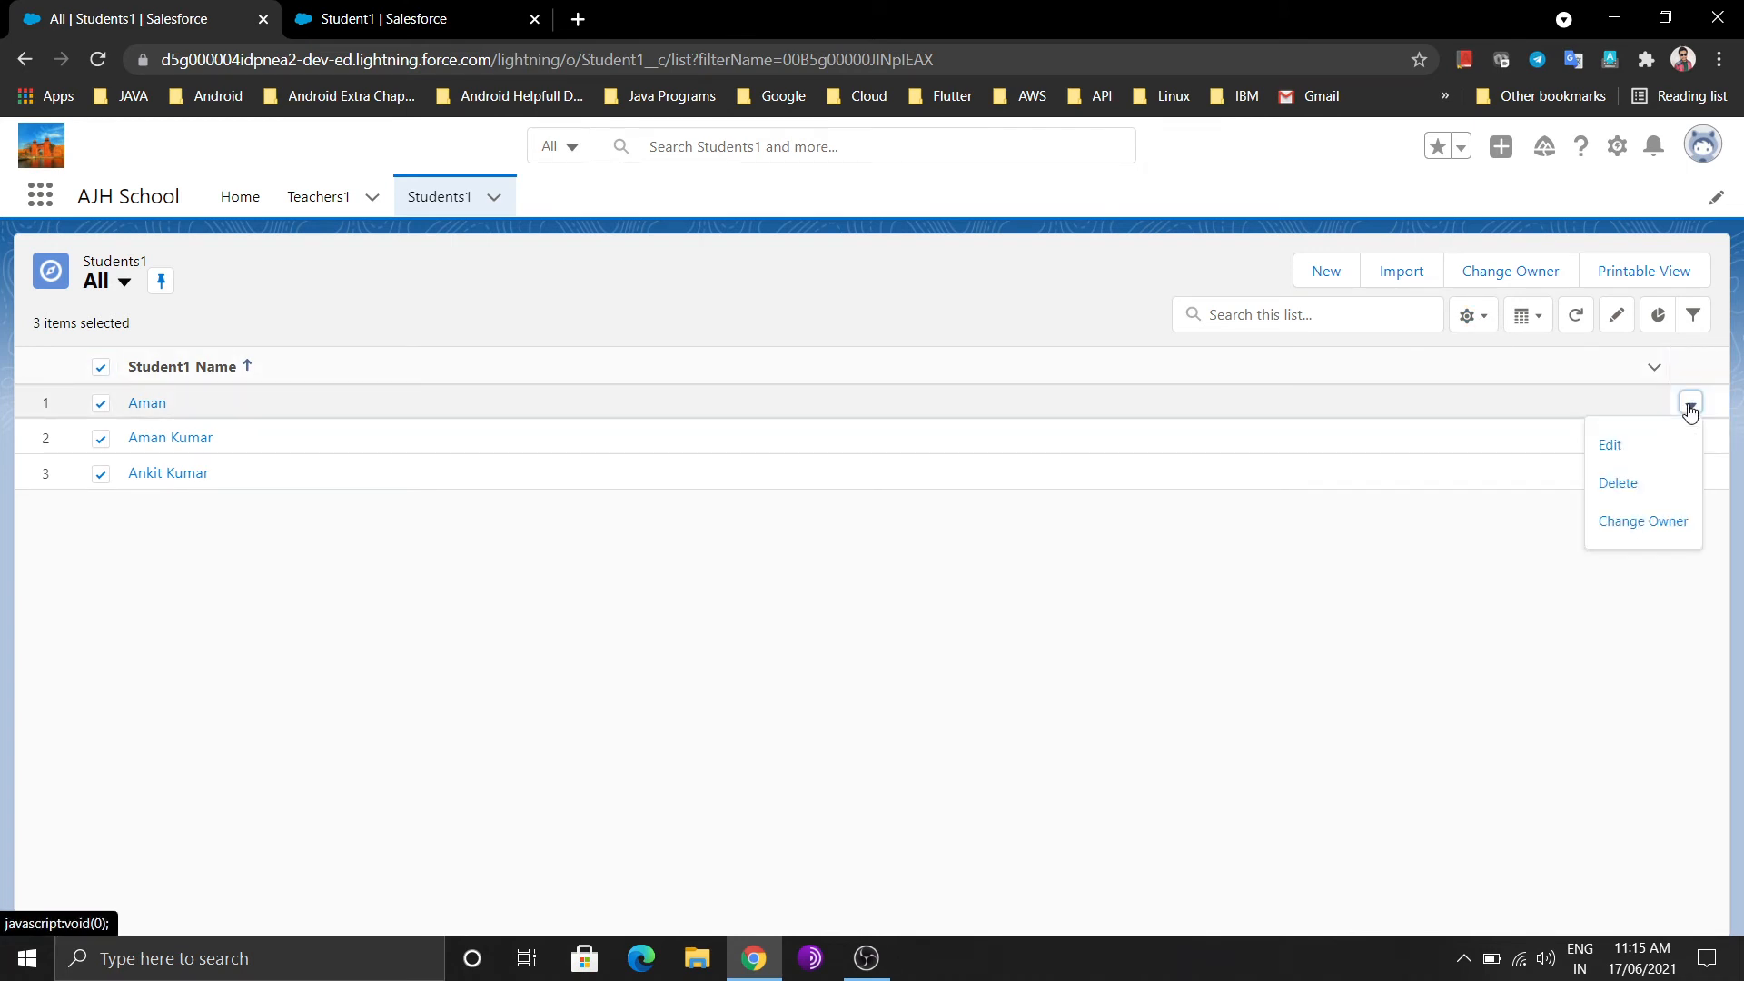
left_click(1617, 482)
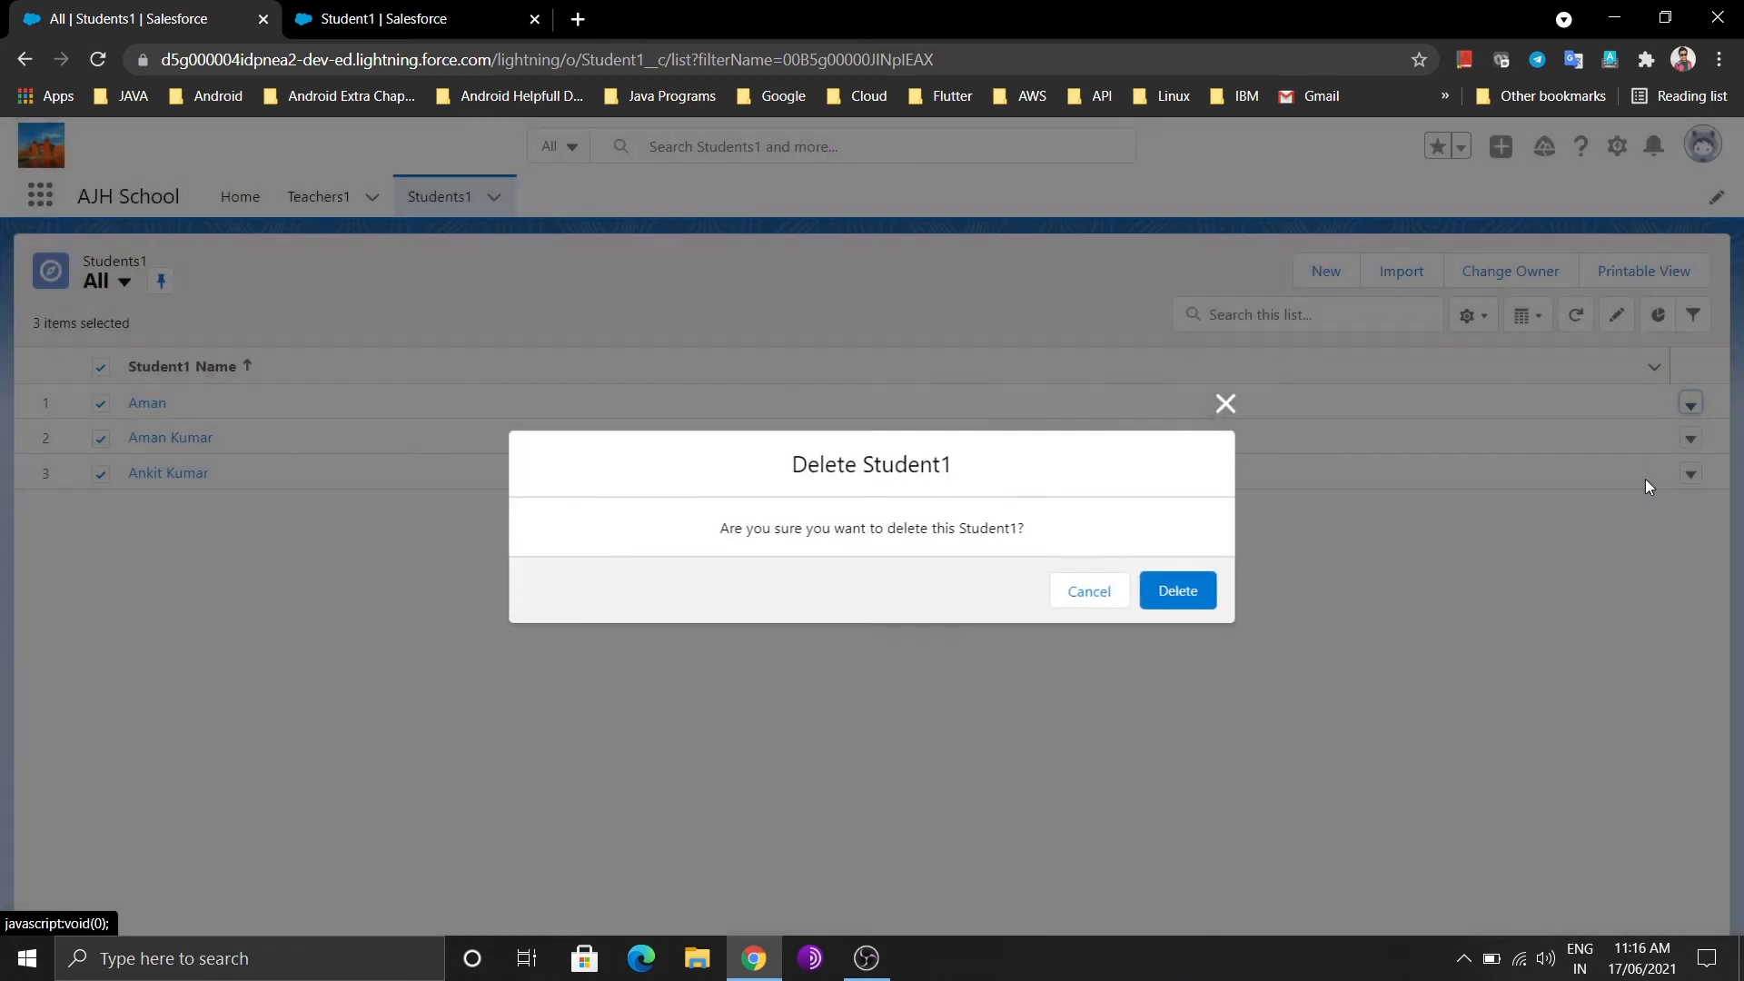
left_click(1181, 590)
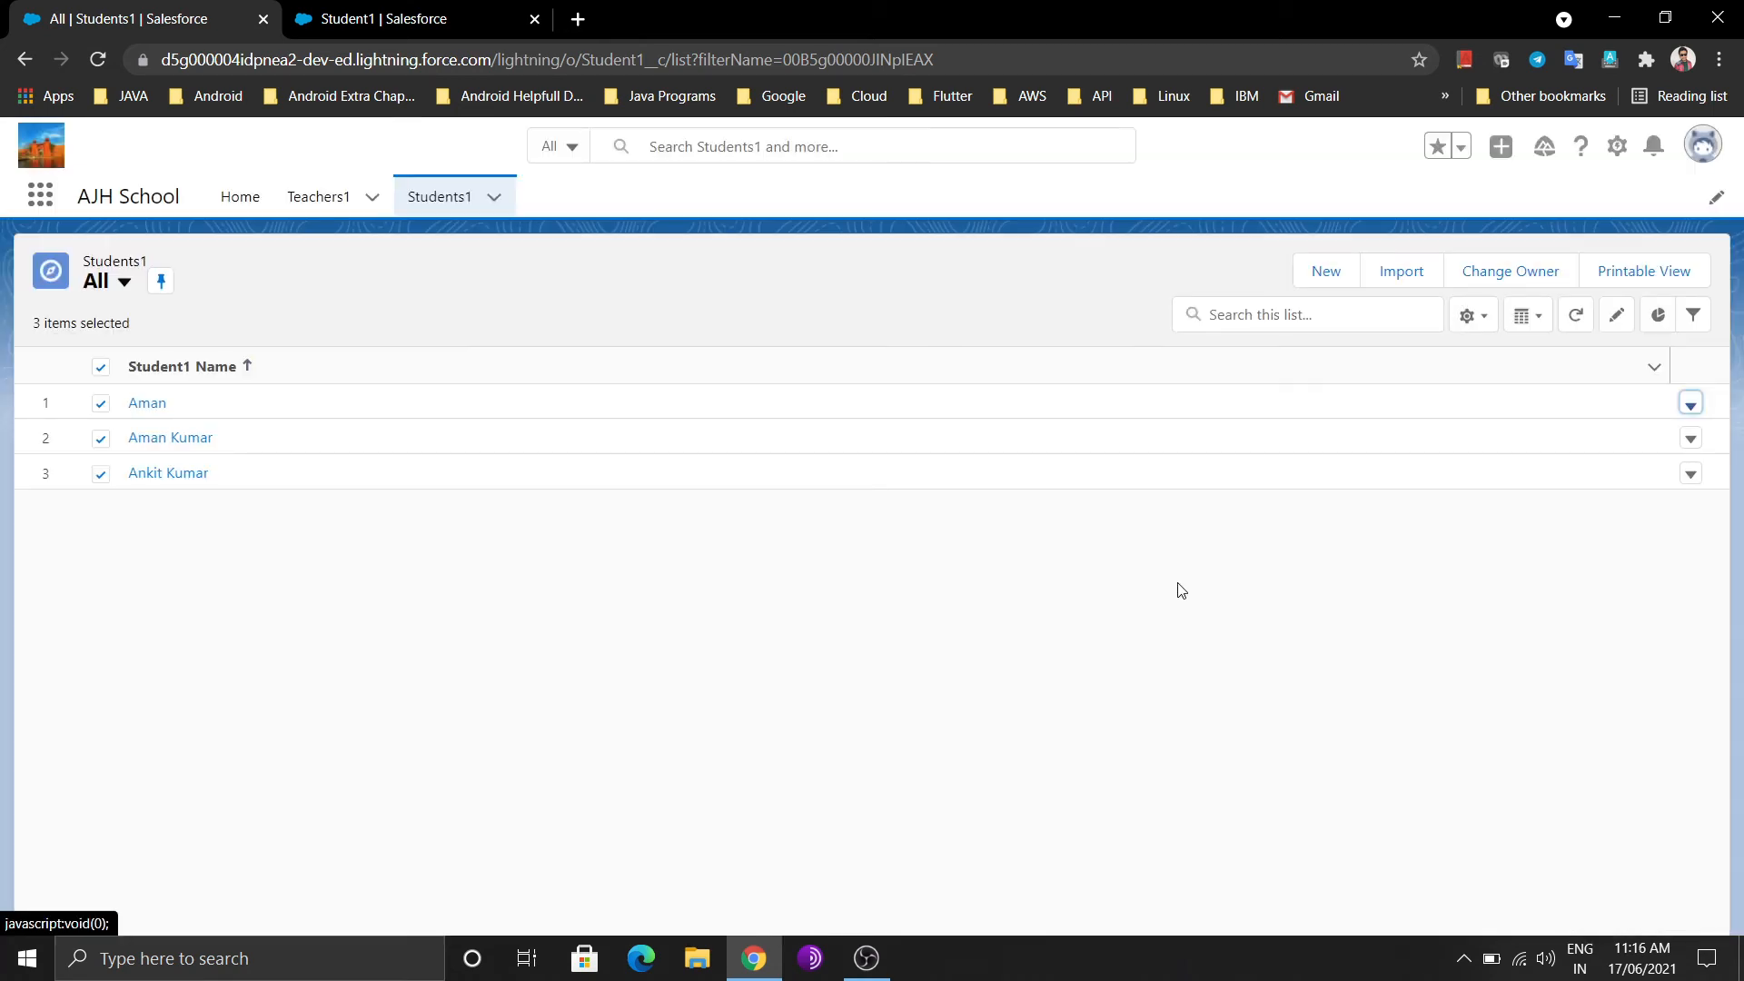
left_click(1690, 442)
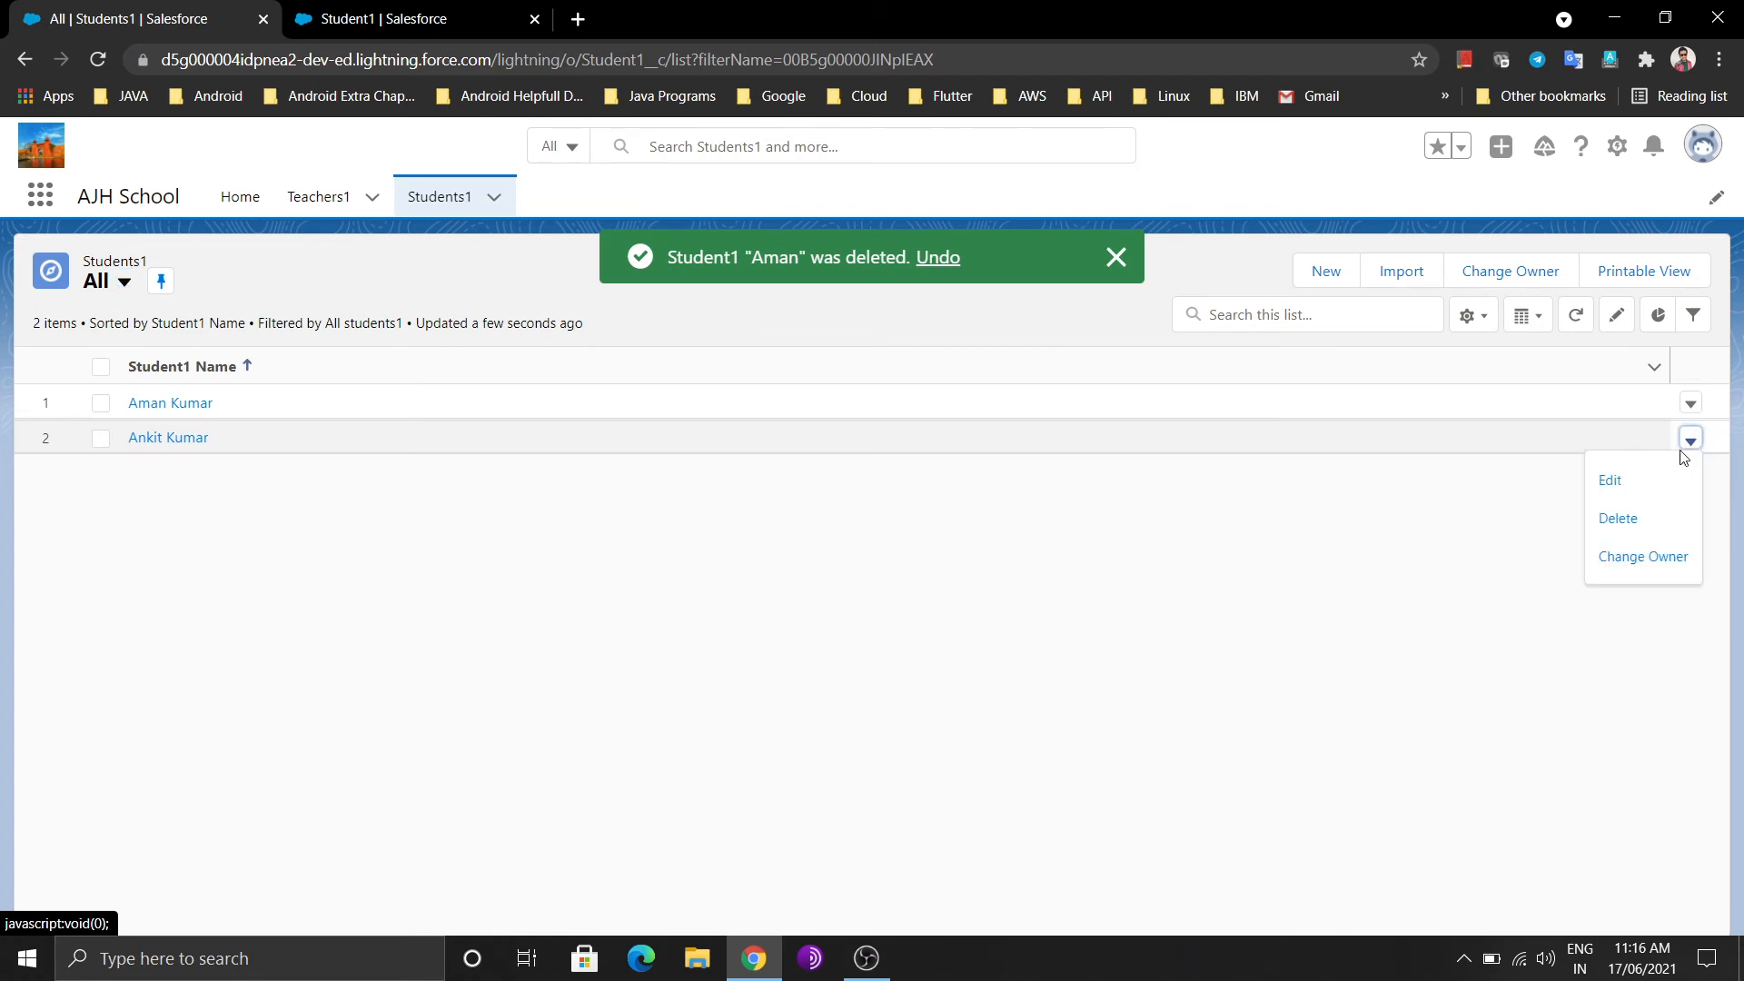
left_click(1619, 519)
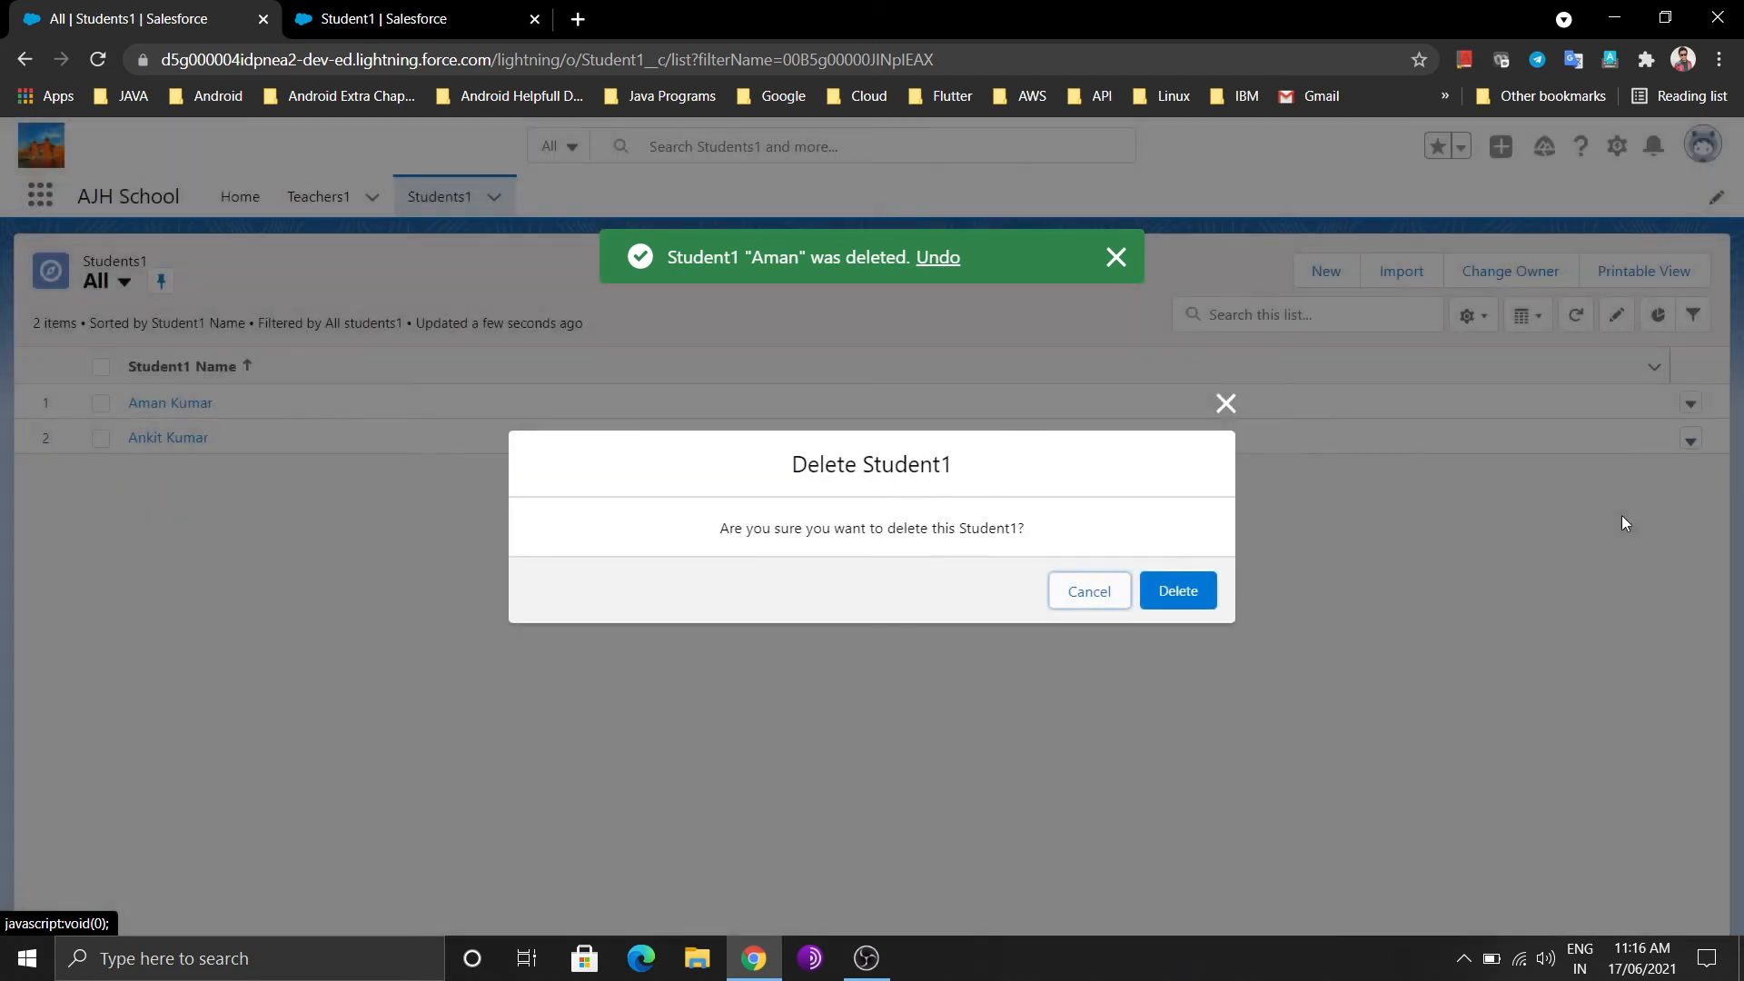
left_click(1178, 591)
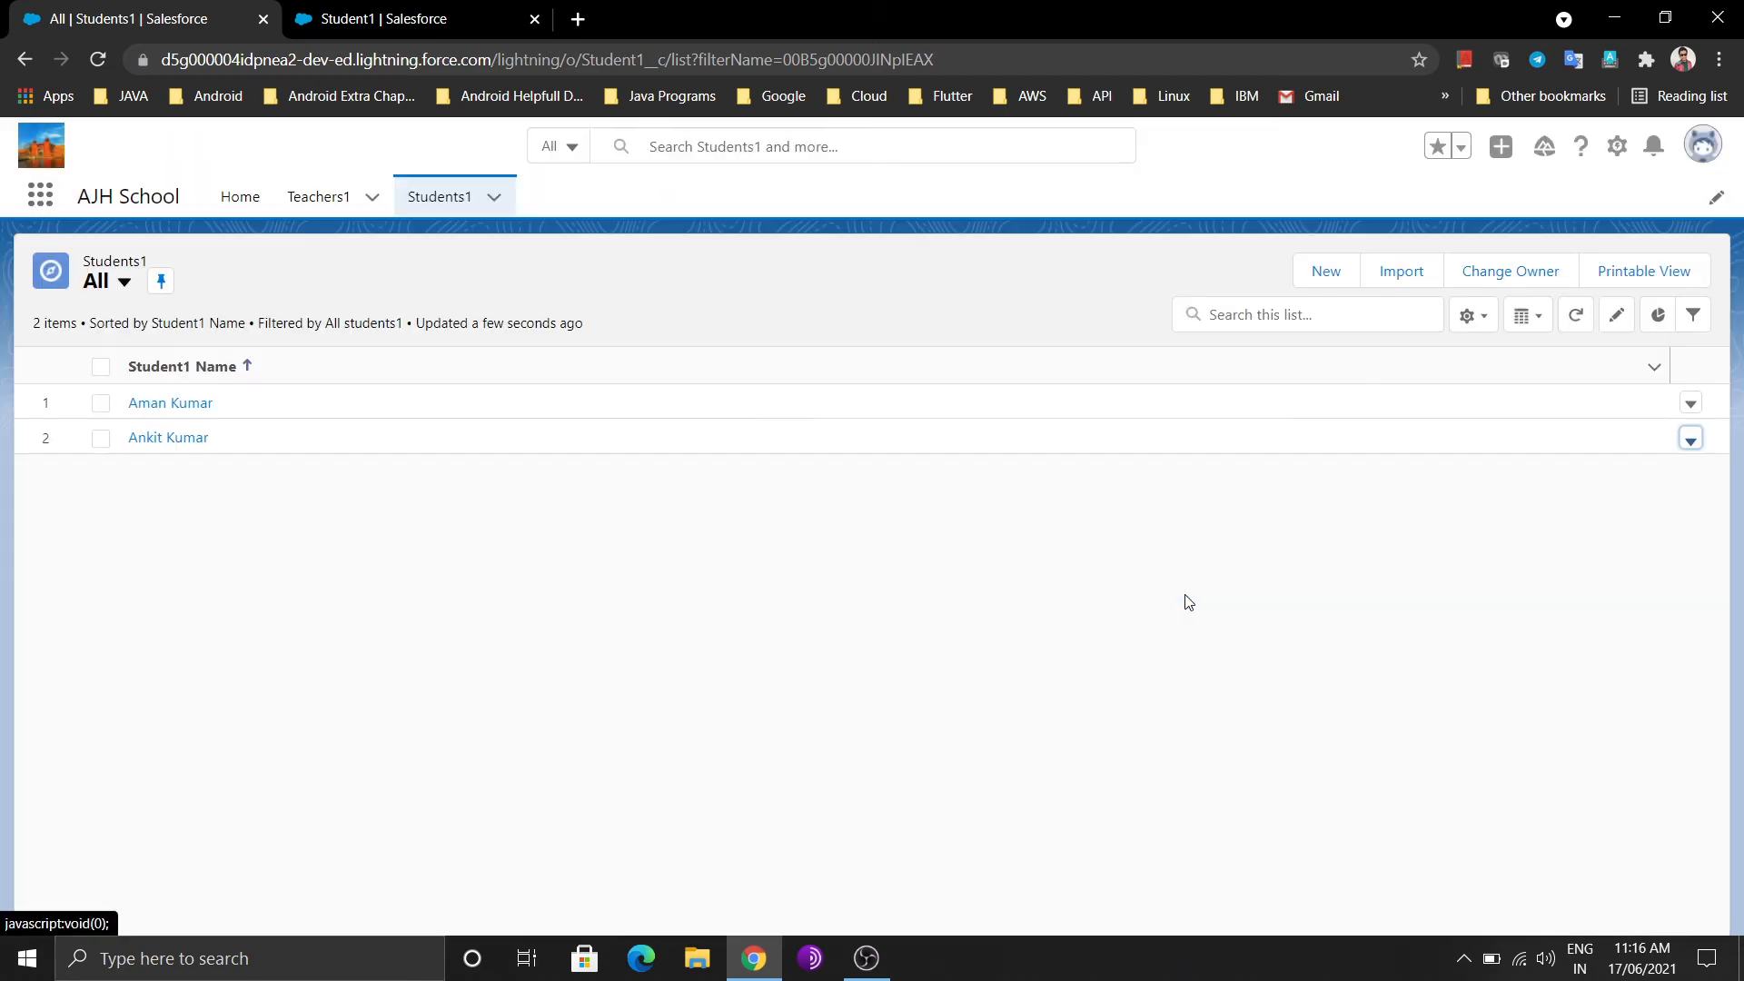
left_click(1690, 403)
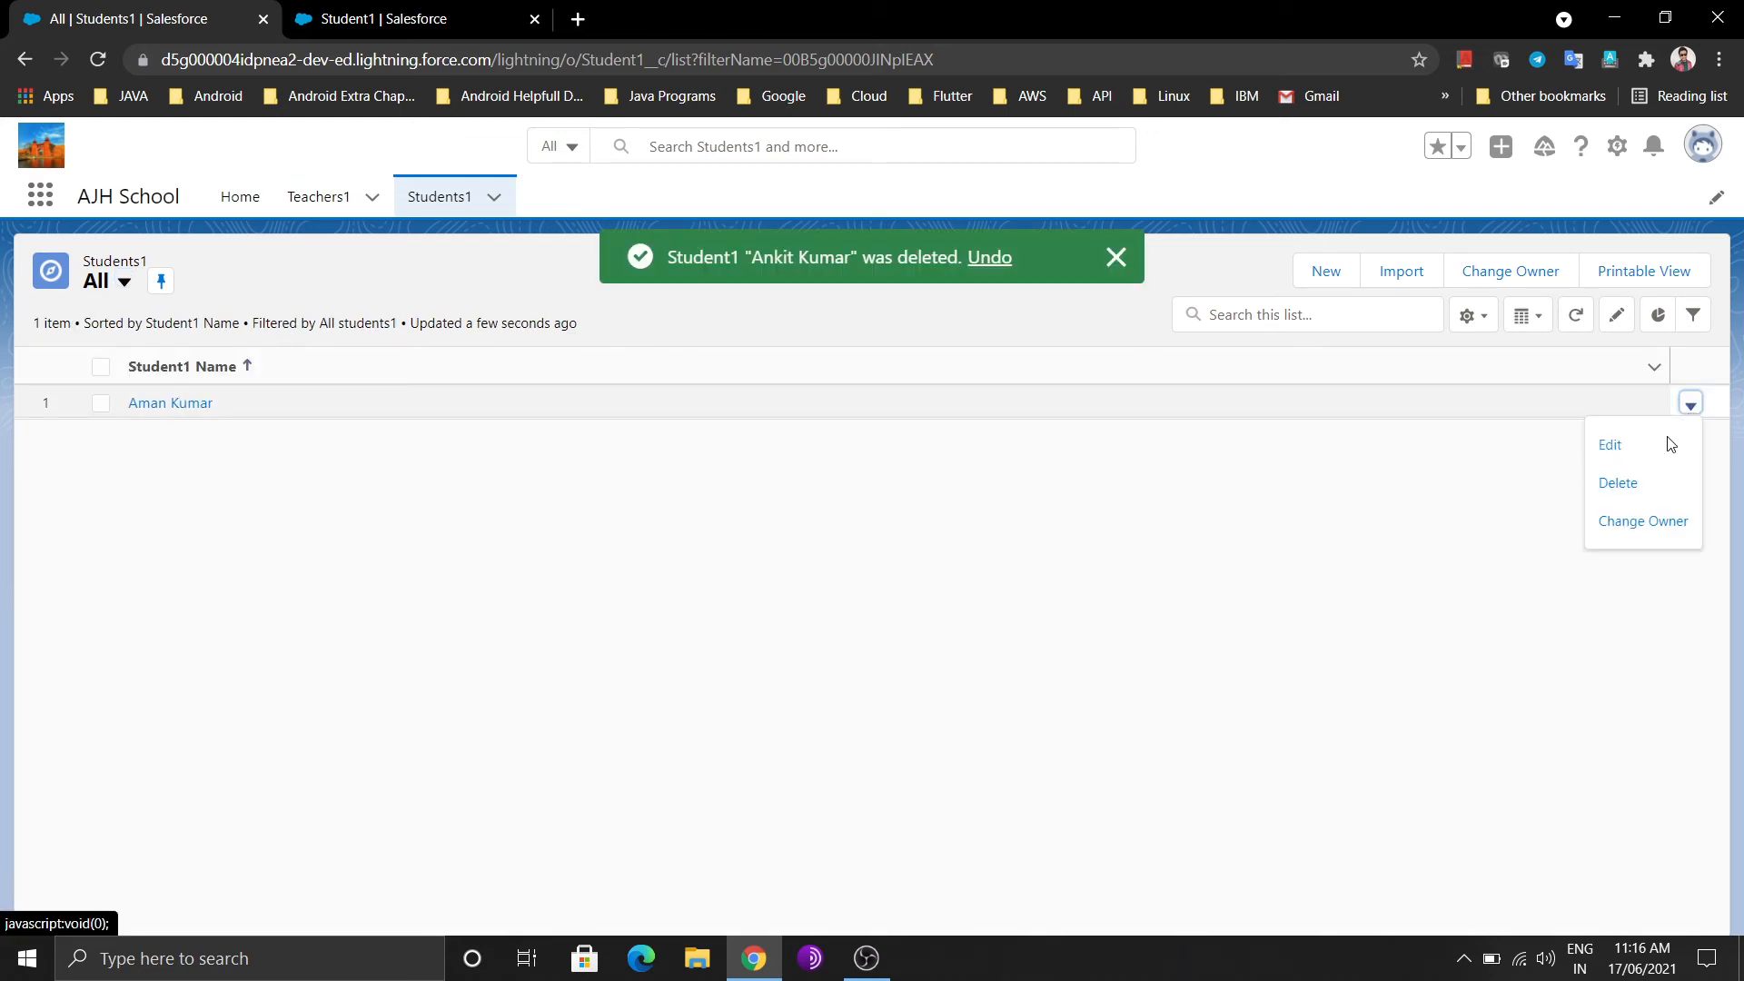
left_click(1626, 482)
left_click(1175, 593)
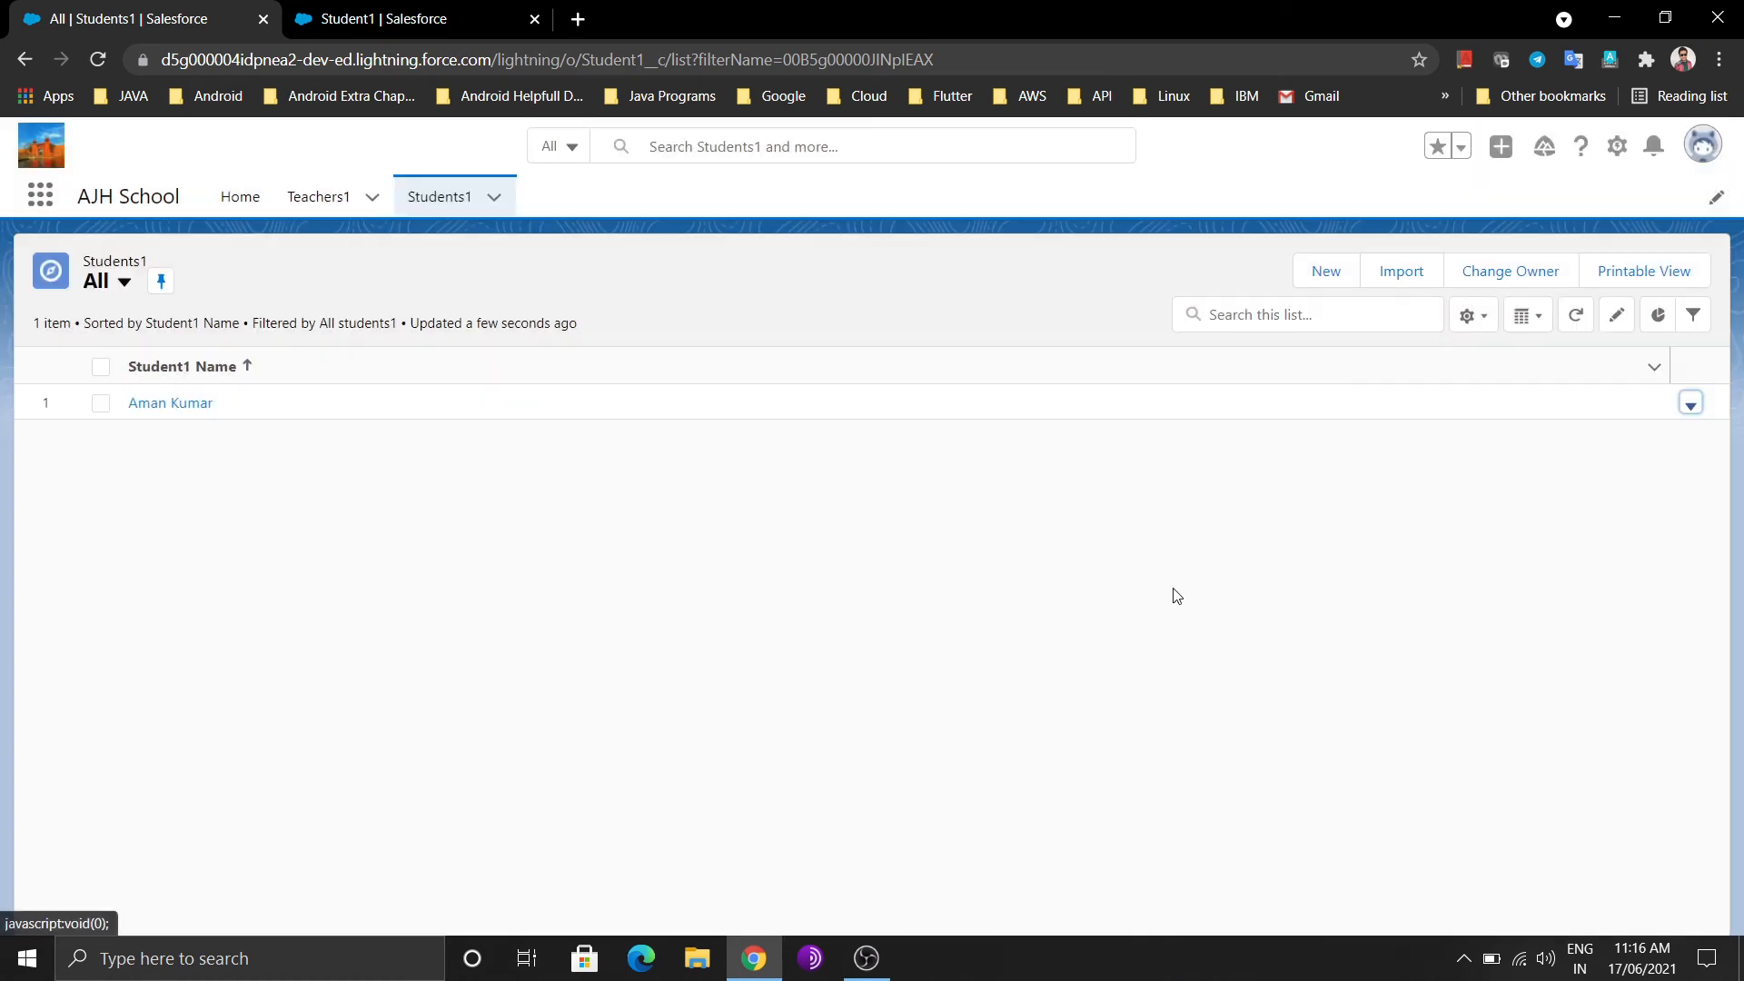
Return to the Student1 Setup page showing the Master-Detail error
left_click(400, 11)
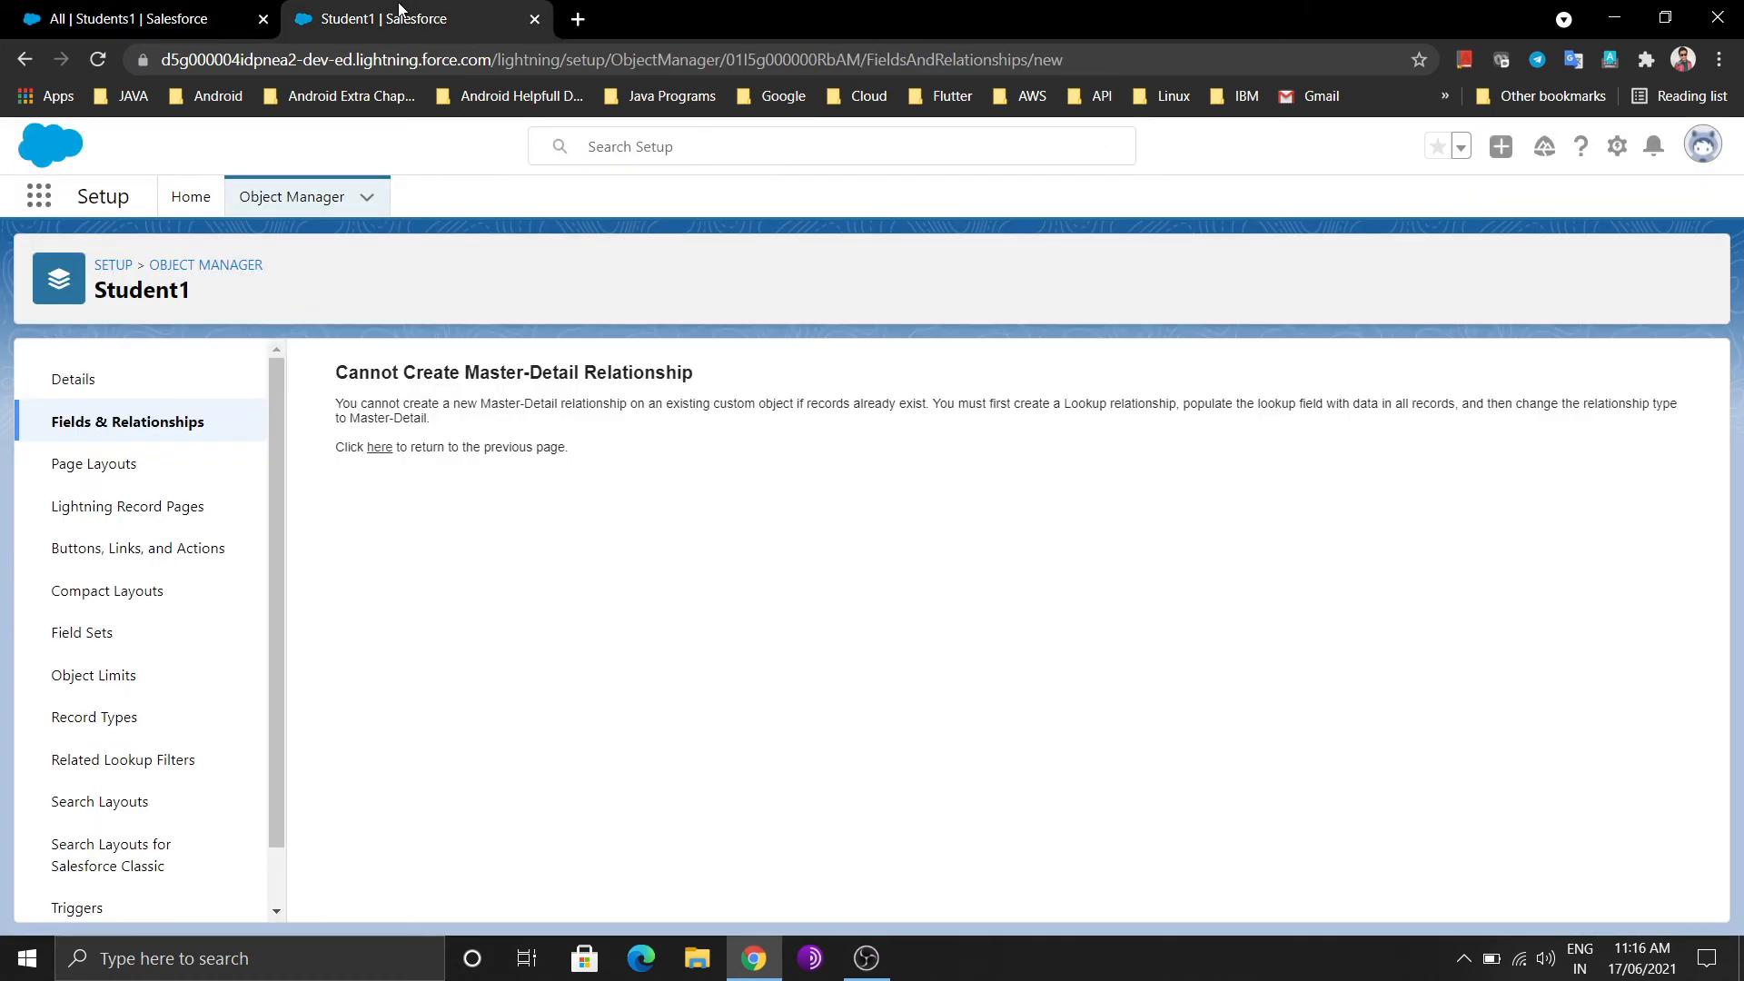
left_click(173, 9)
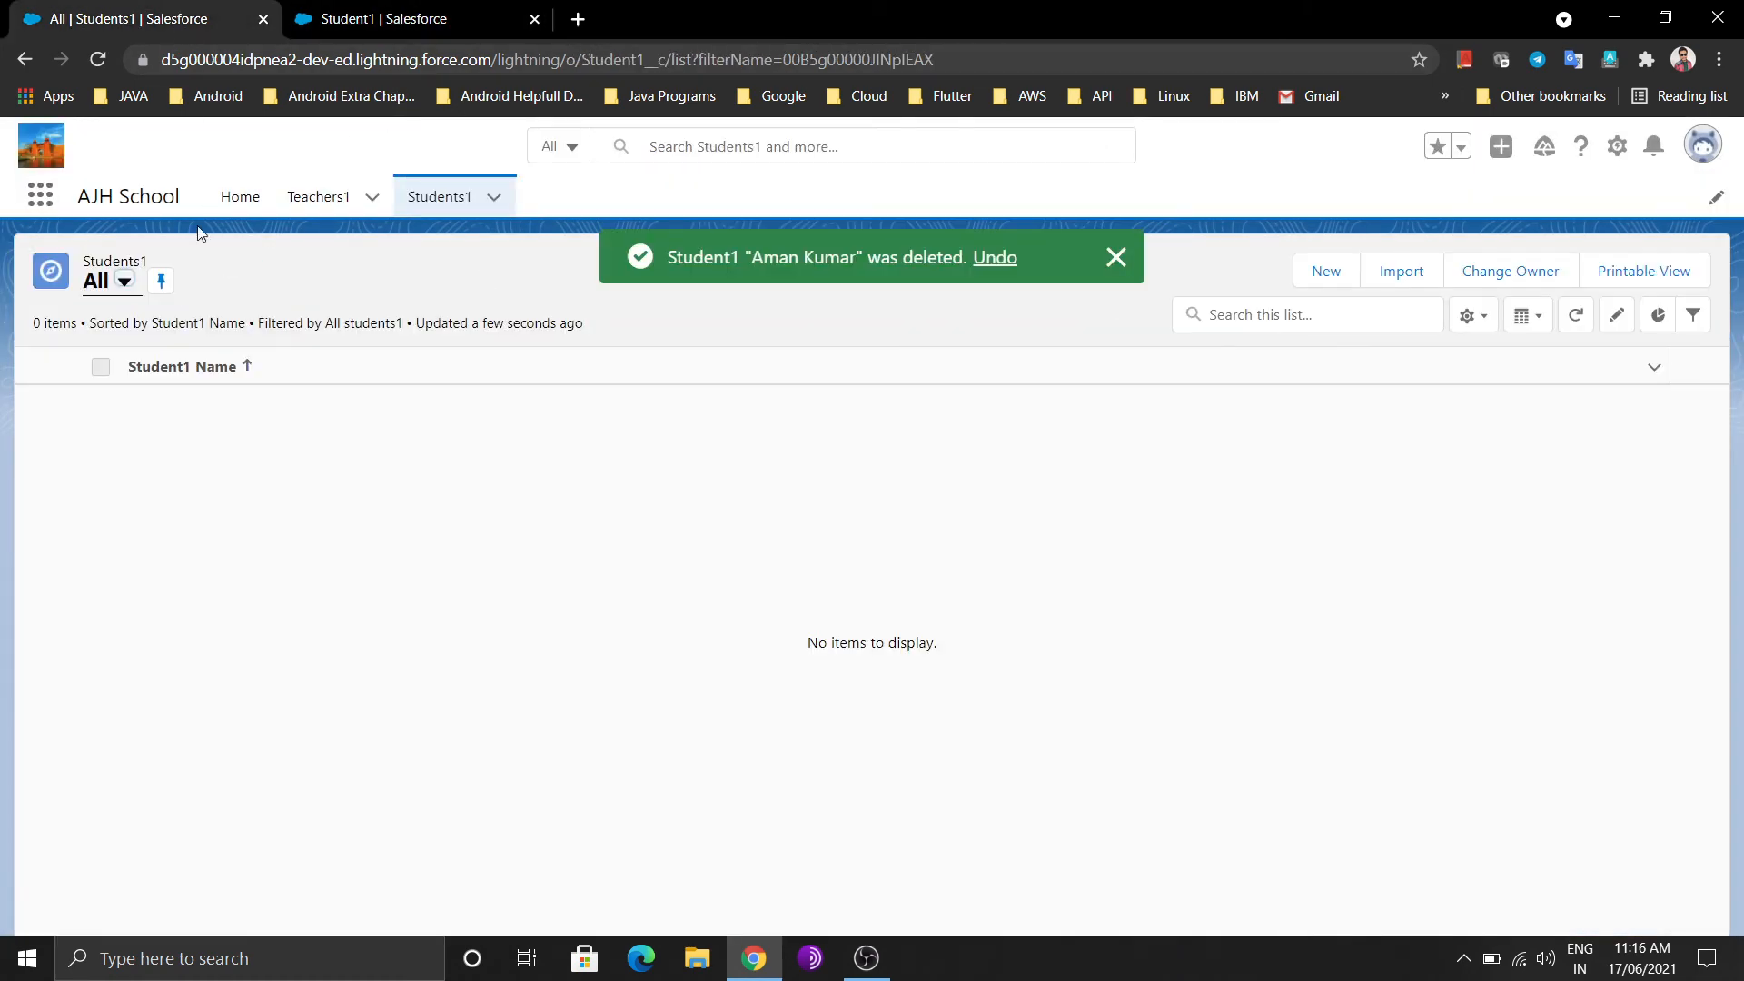
left_click(382, 16)
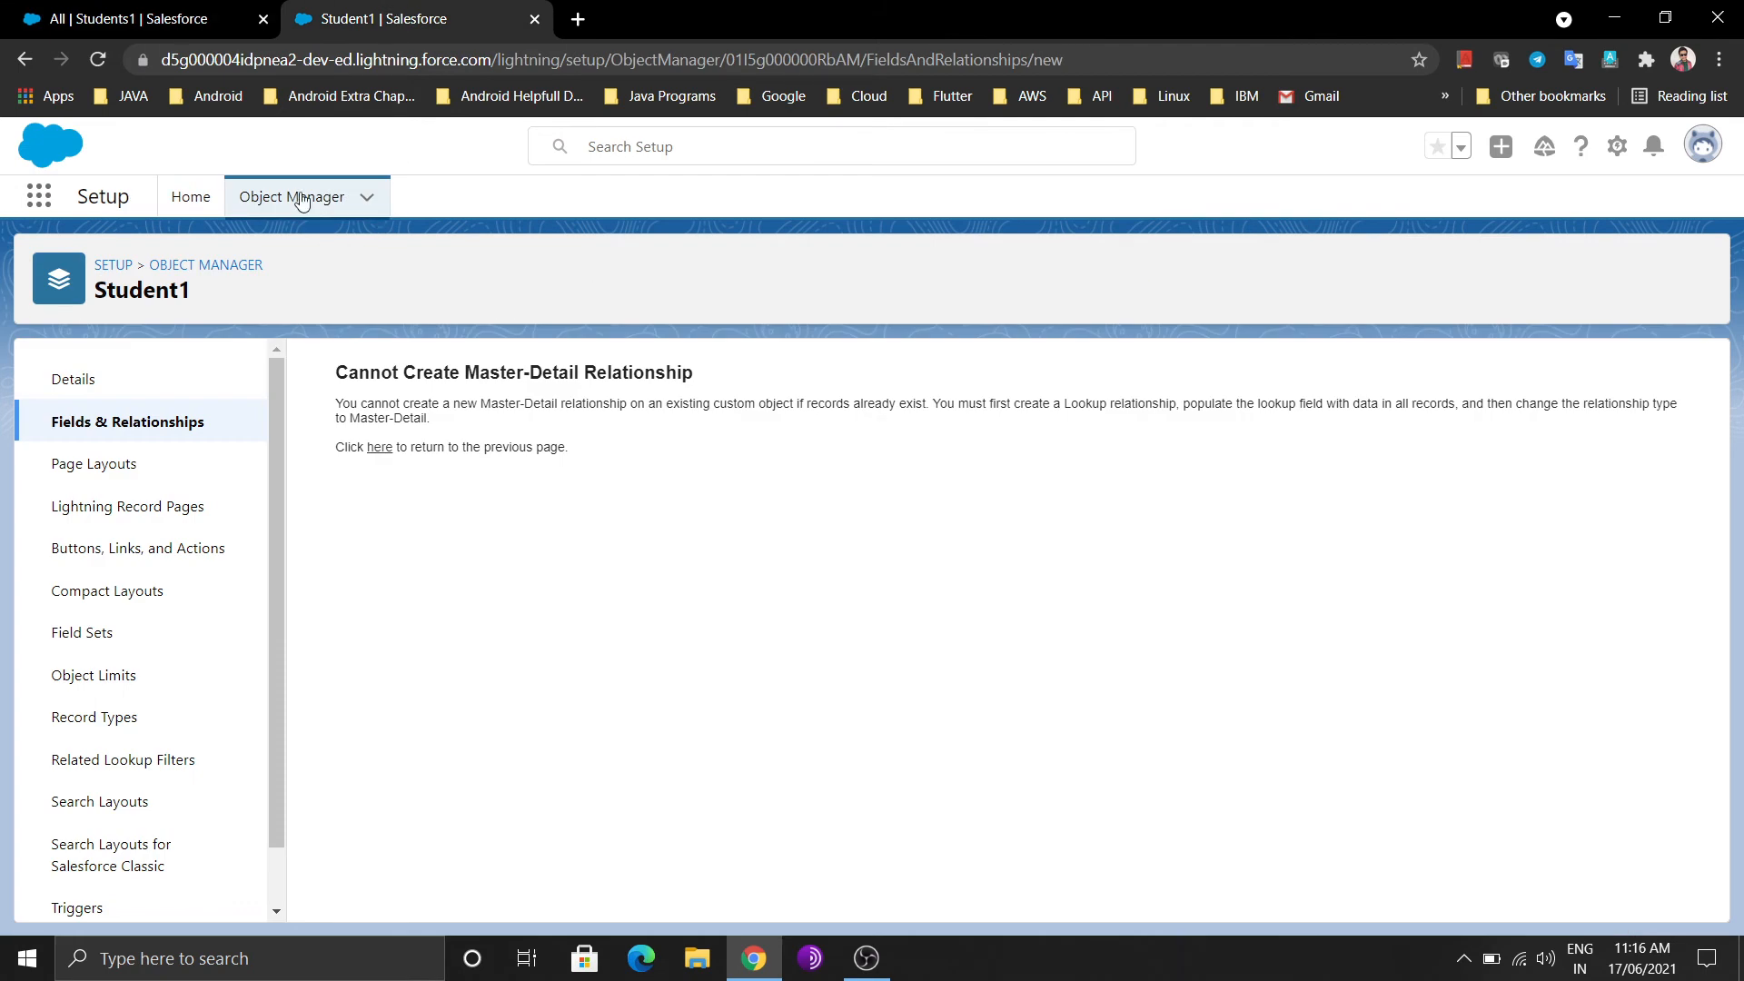
Begin a new Master-Detail Relationship field on Student1 with Teacher1 as the related object
left_click(374, 449)
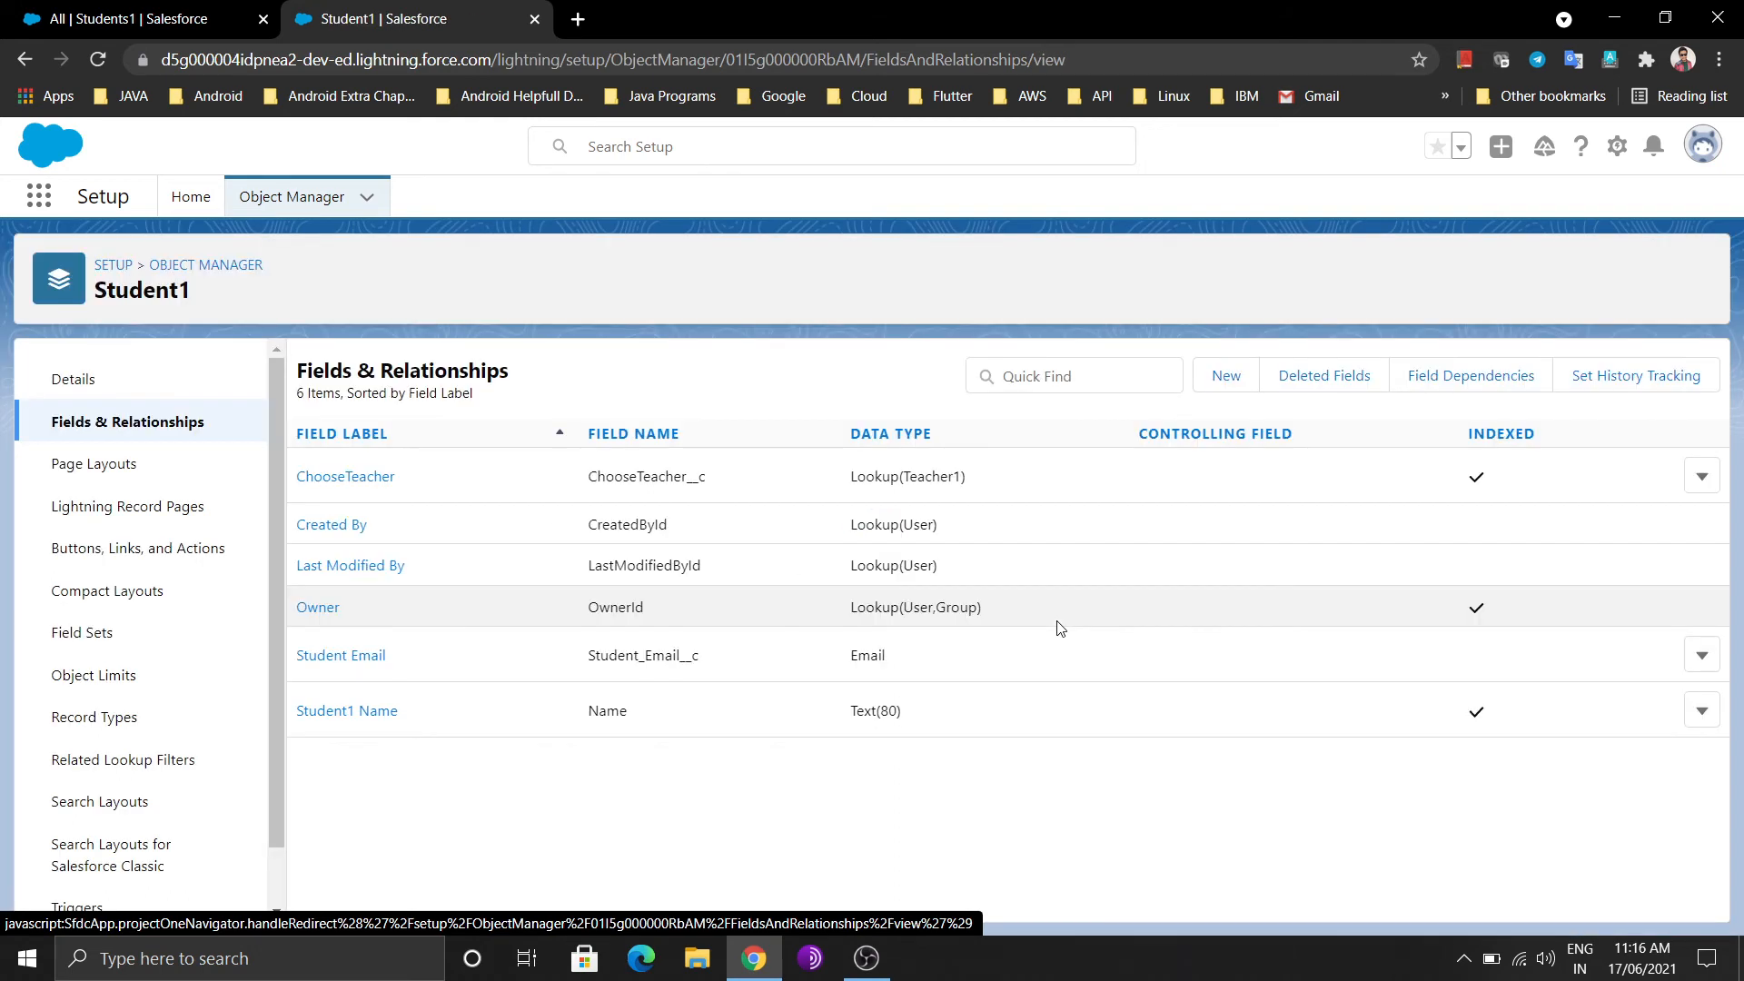
left_click(1229, 378)
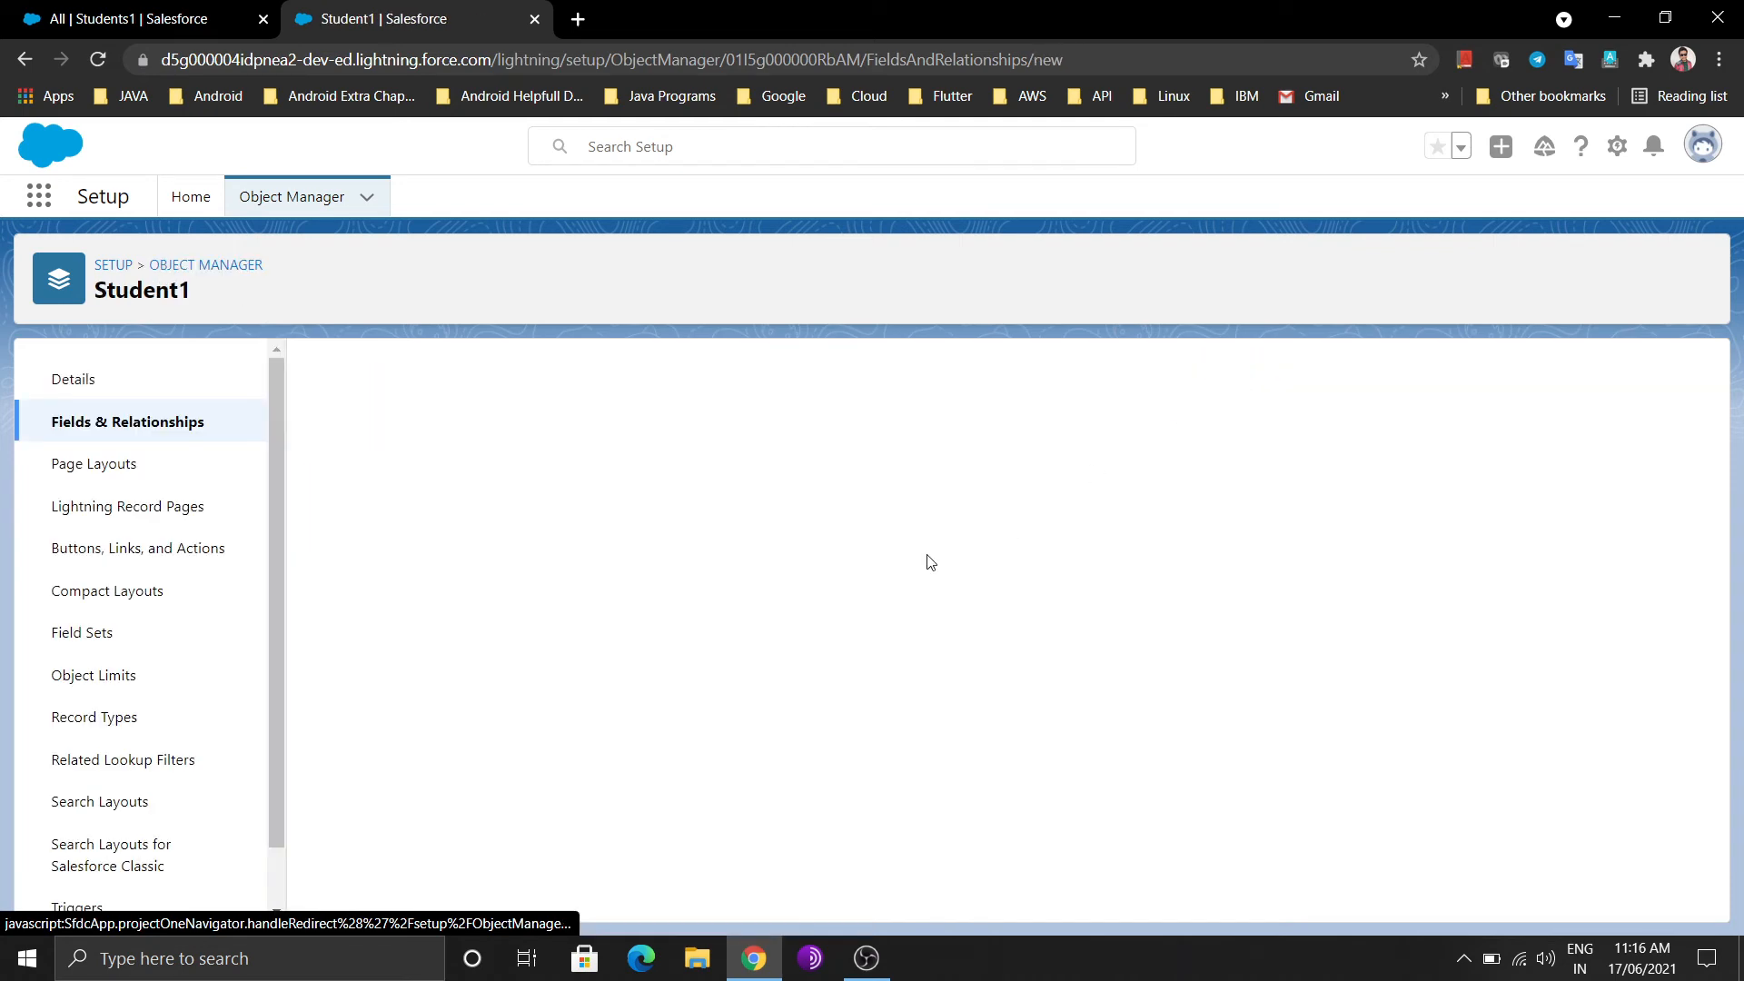
scroll(703, 569, "down", 5)
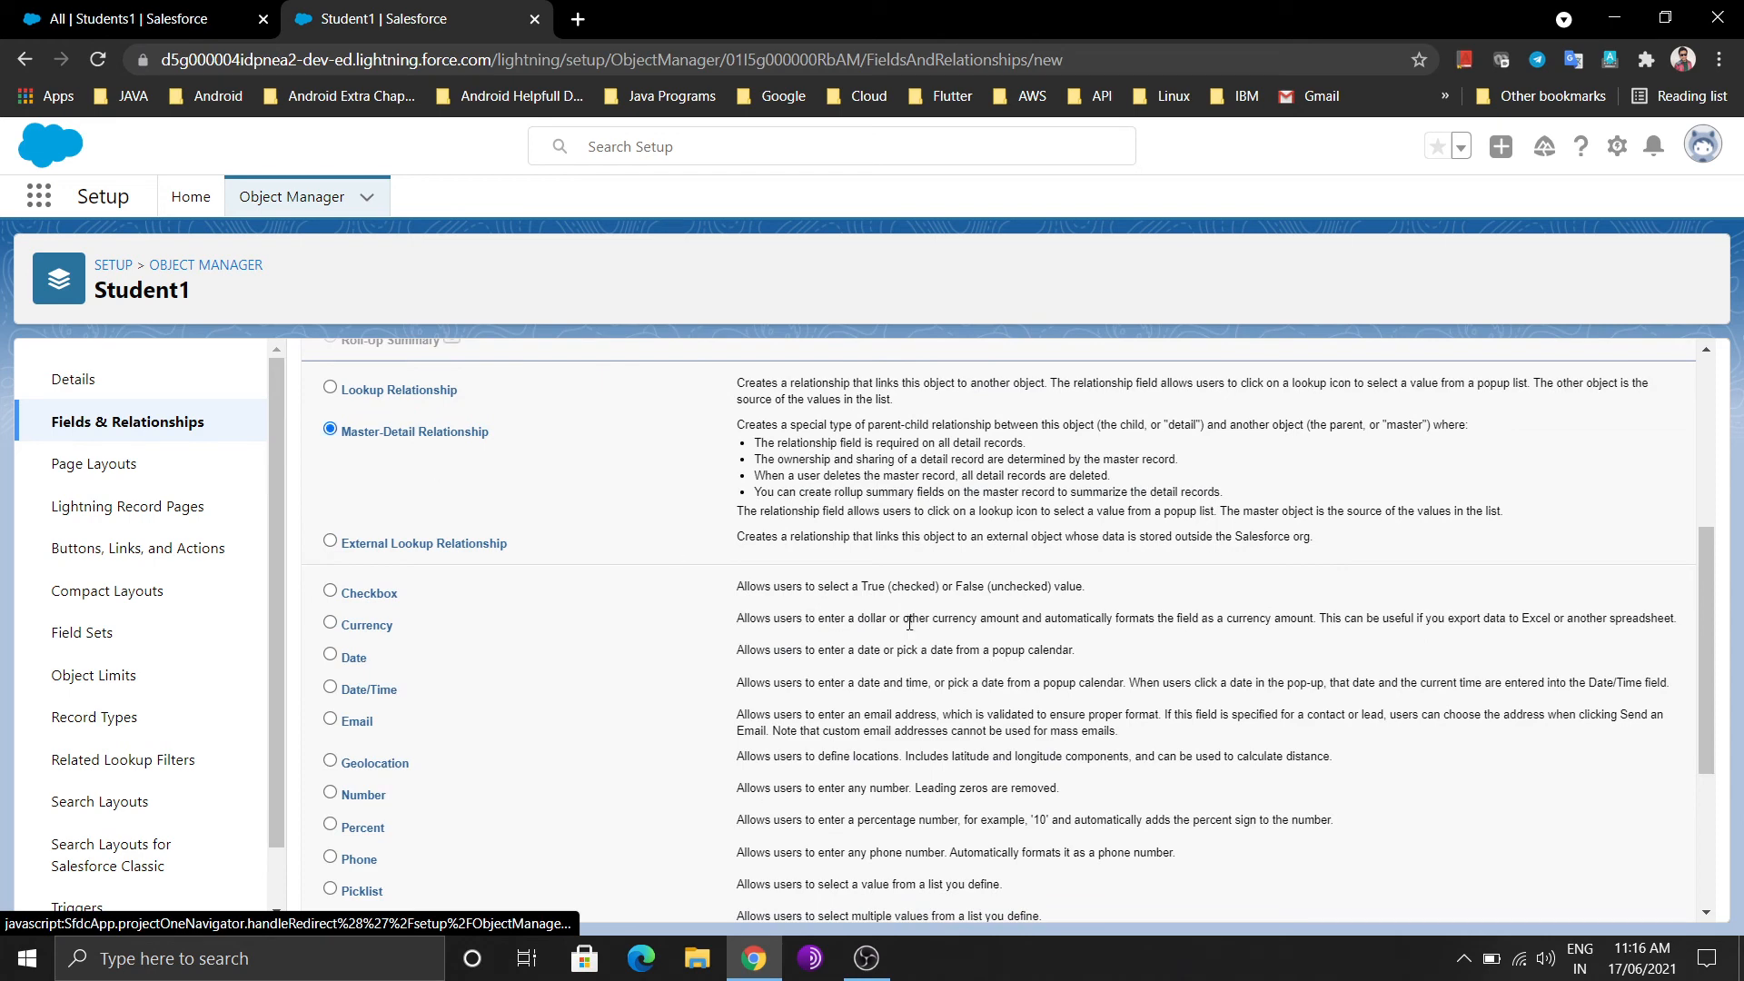
scroll(909, 624, "down", 4)
left_click(1613, 896)
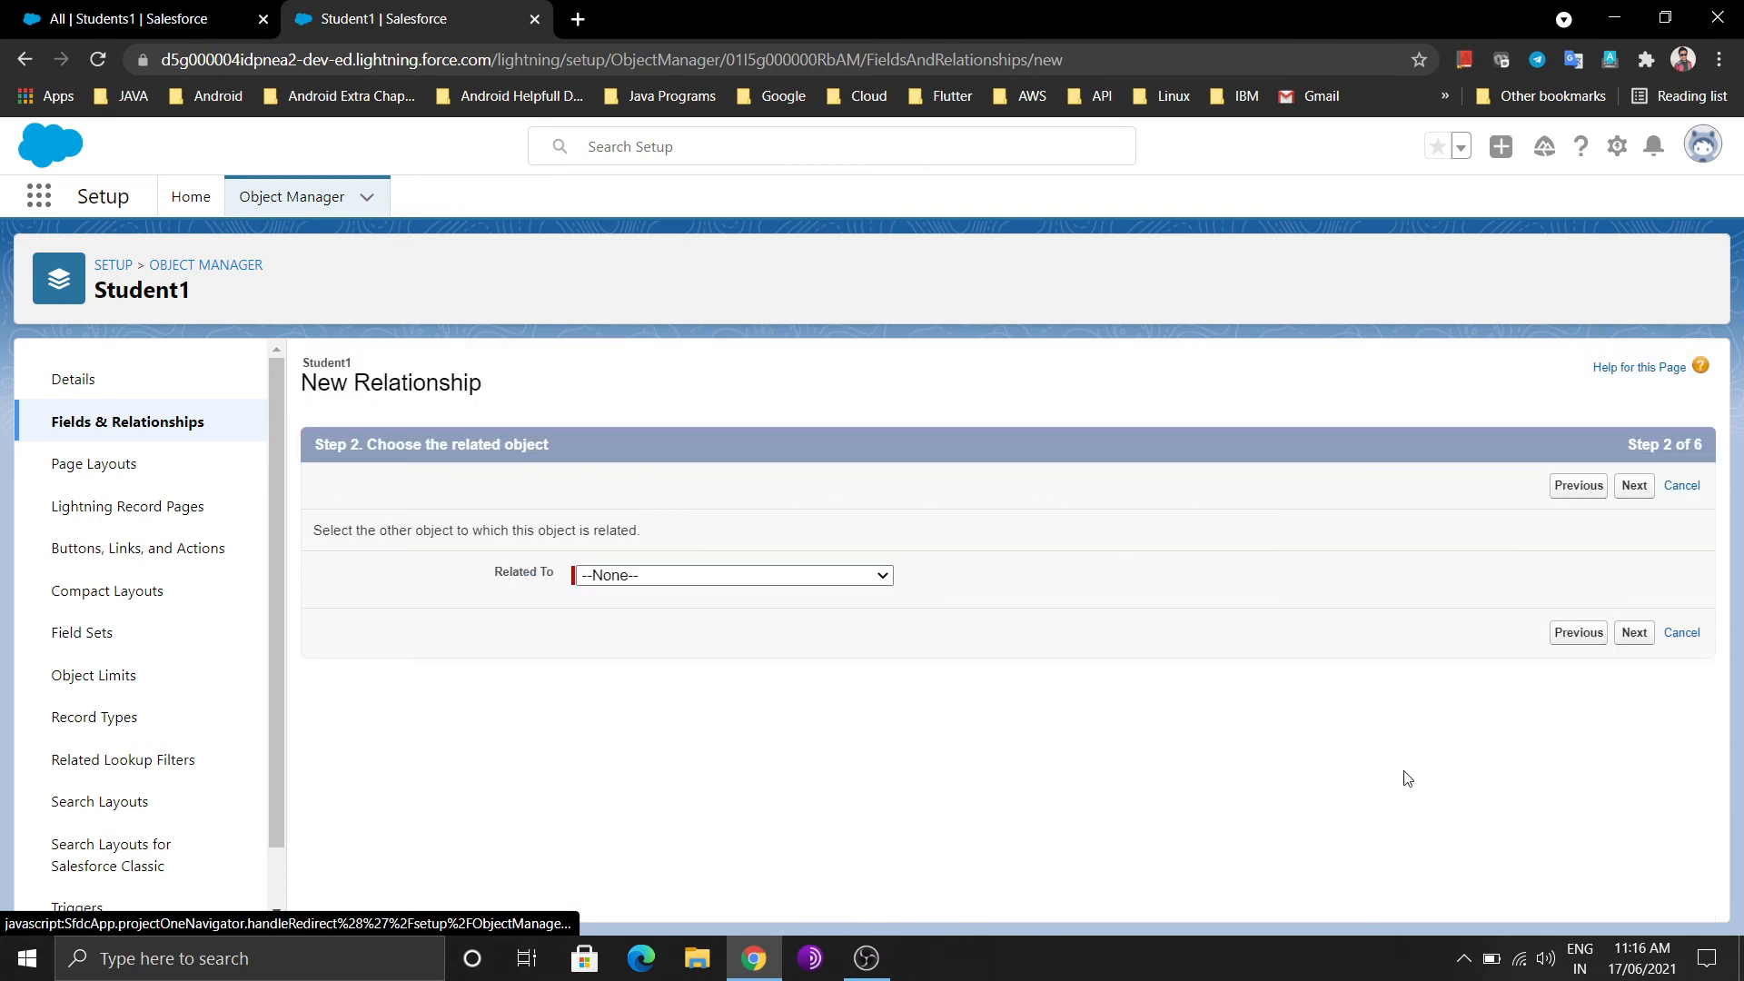
left_click(882, 577)
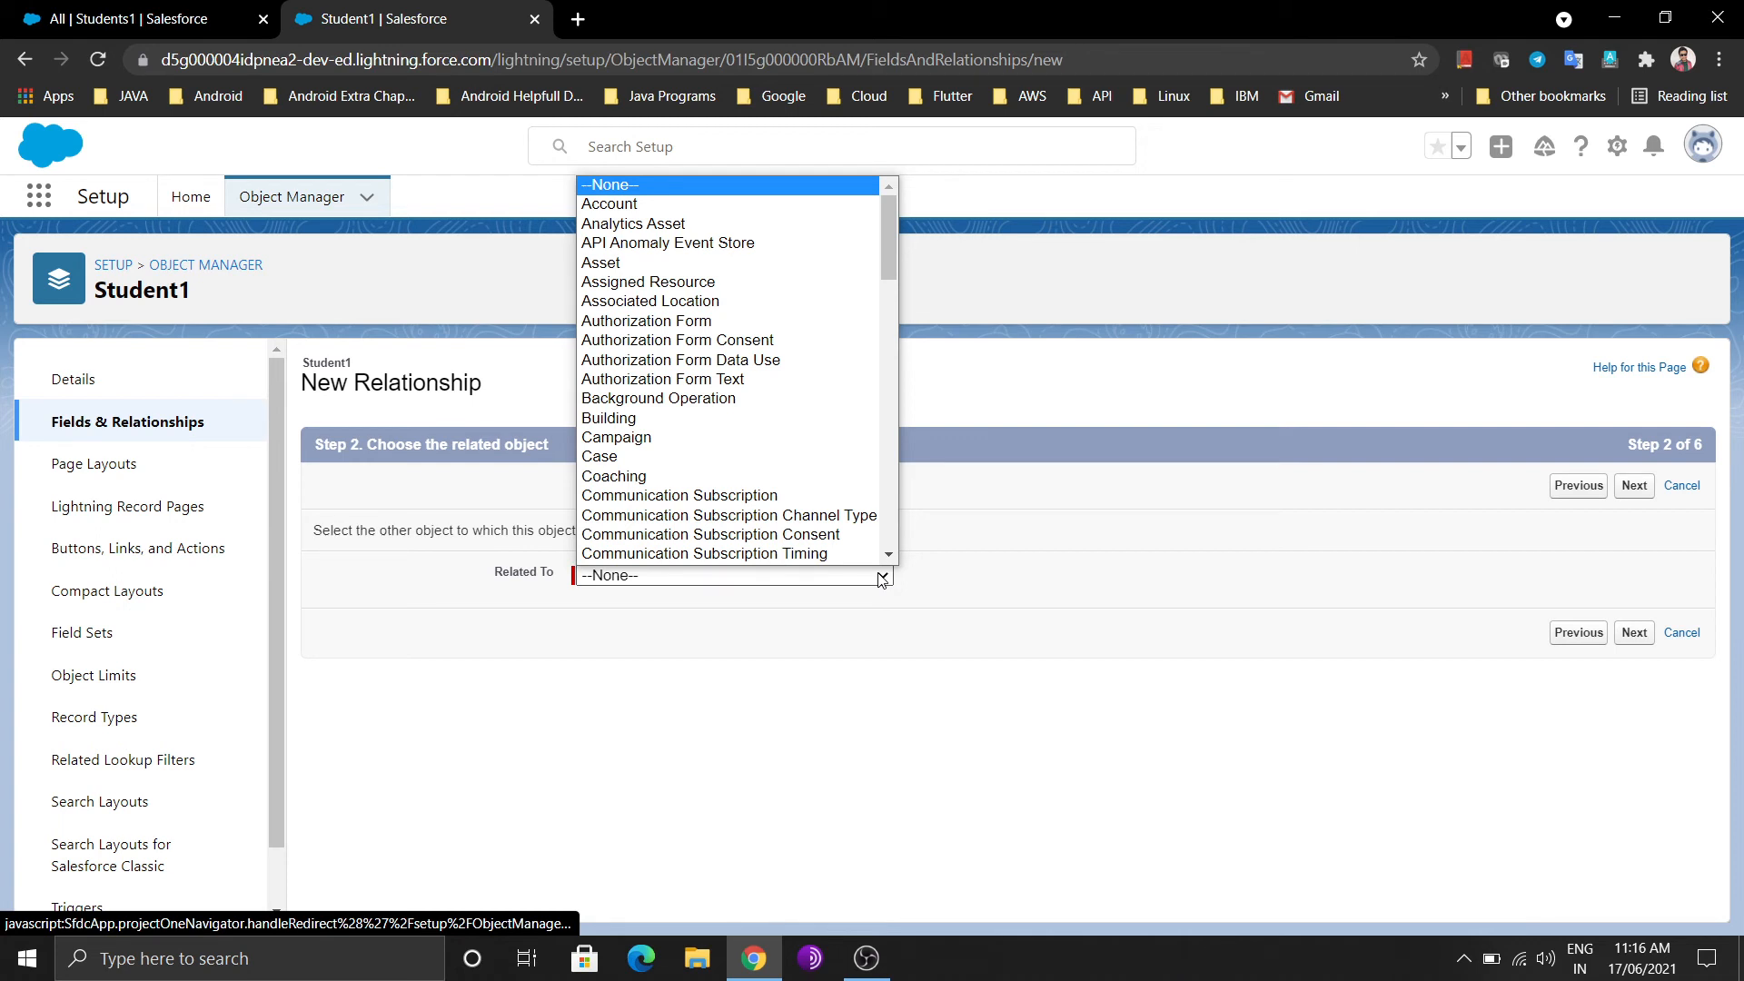
scroll(831, 391, "down", 5)
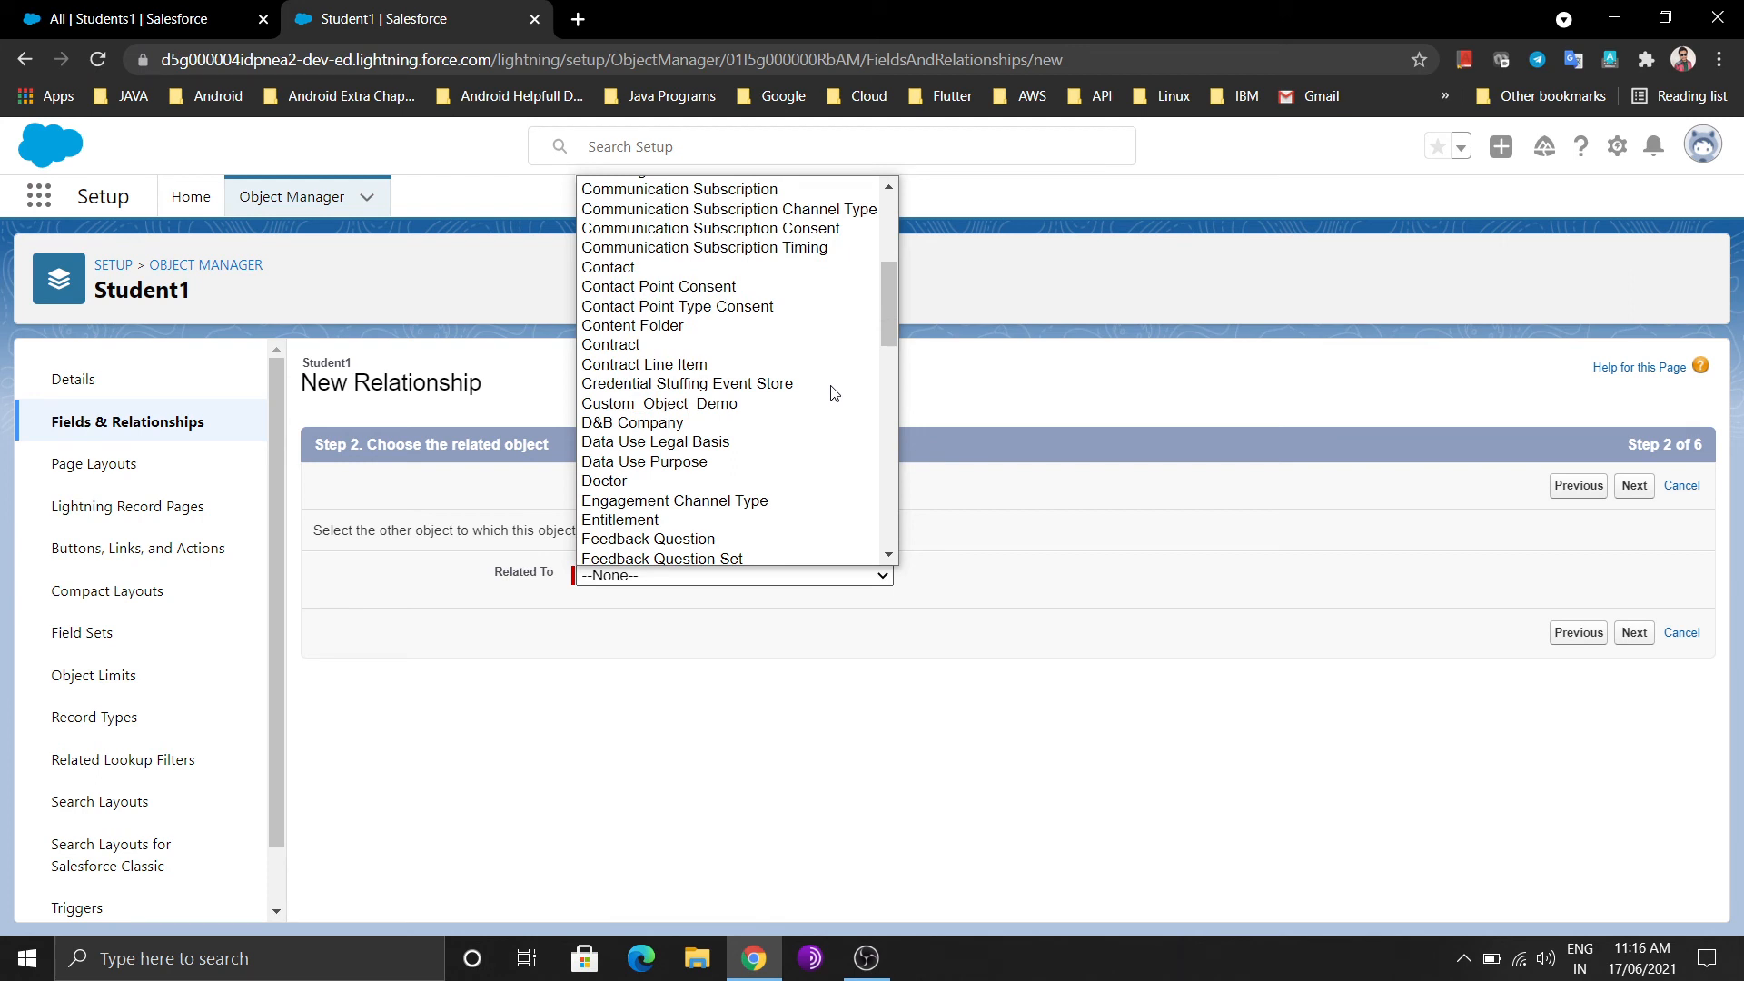
scroll(834, 393, "down", 15)
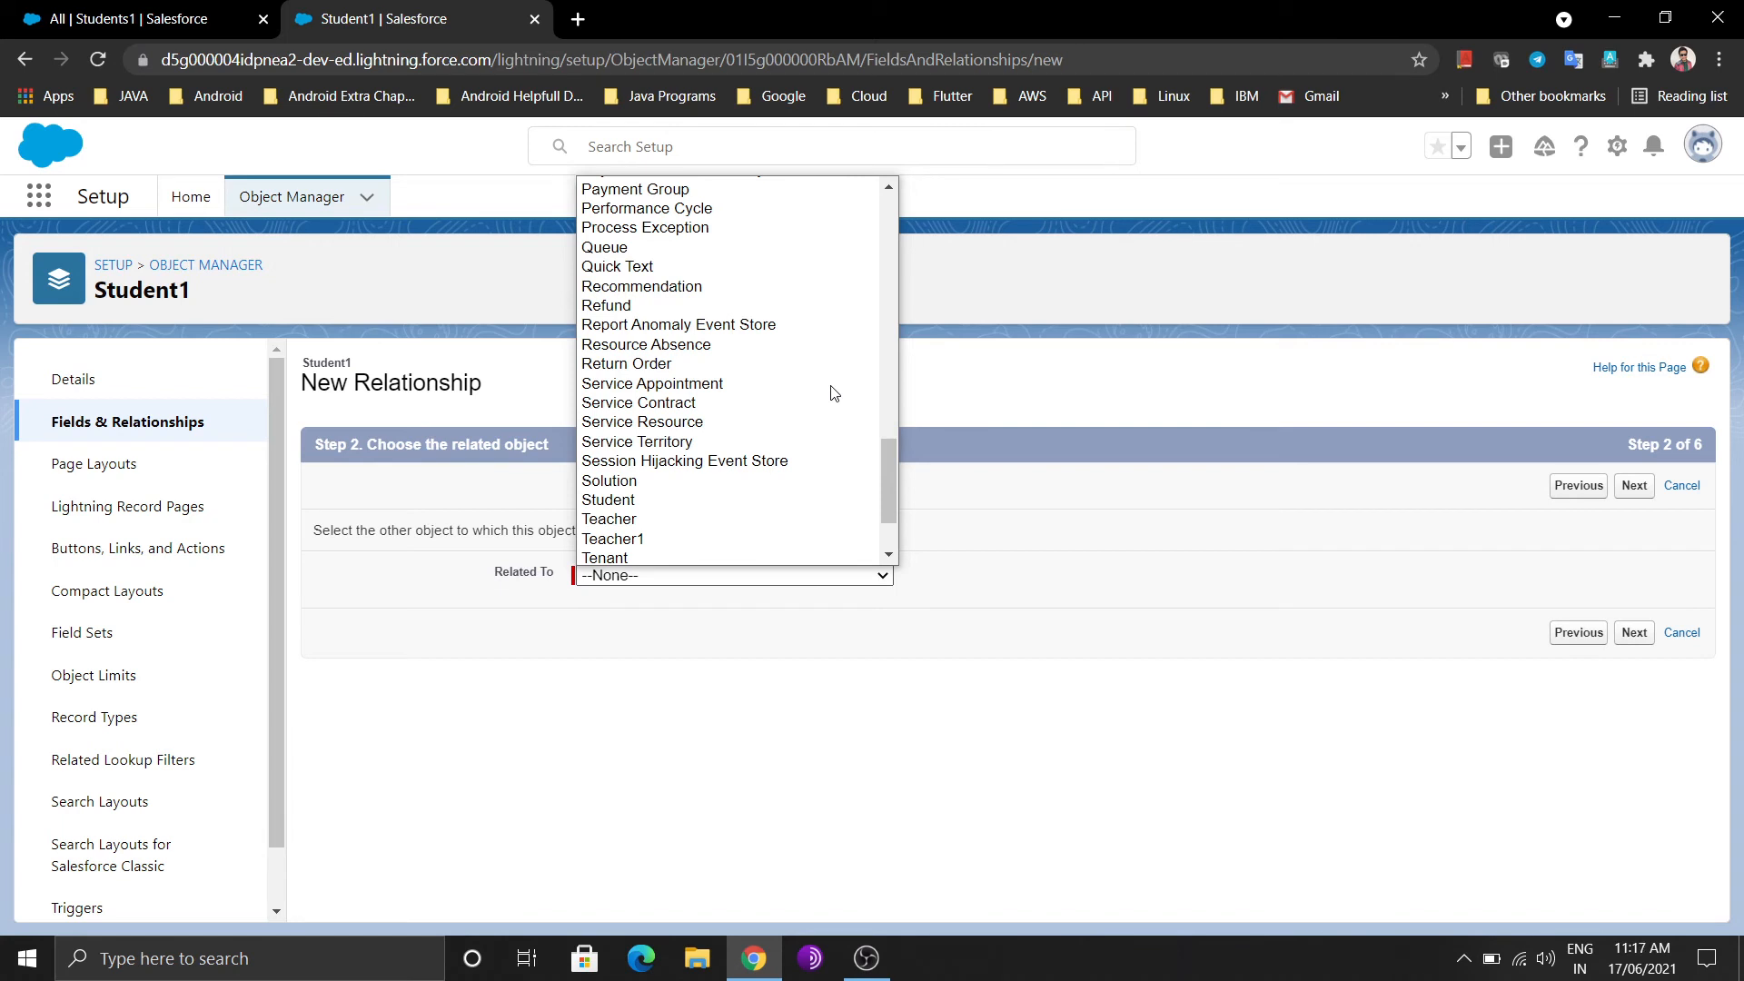
left_click(716, 537)
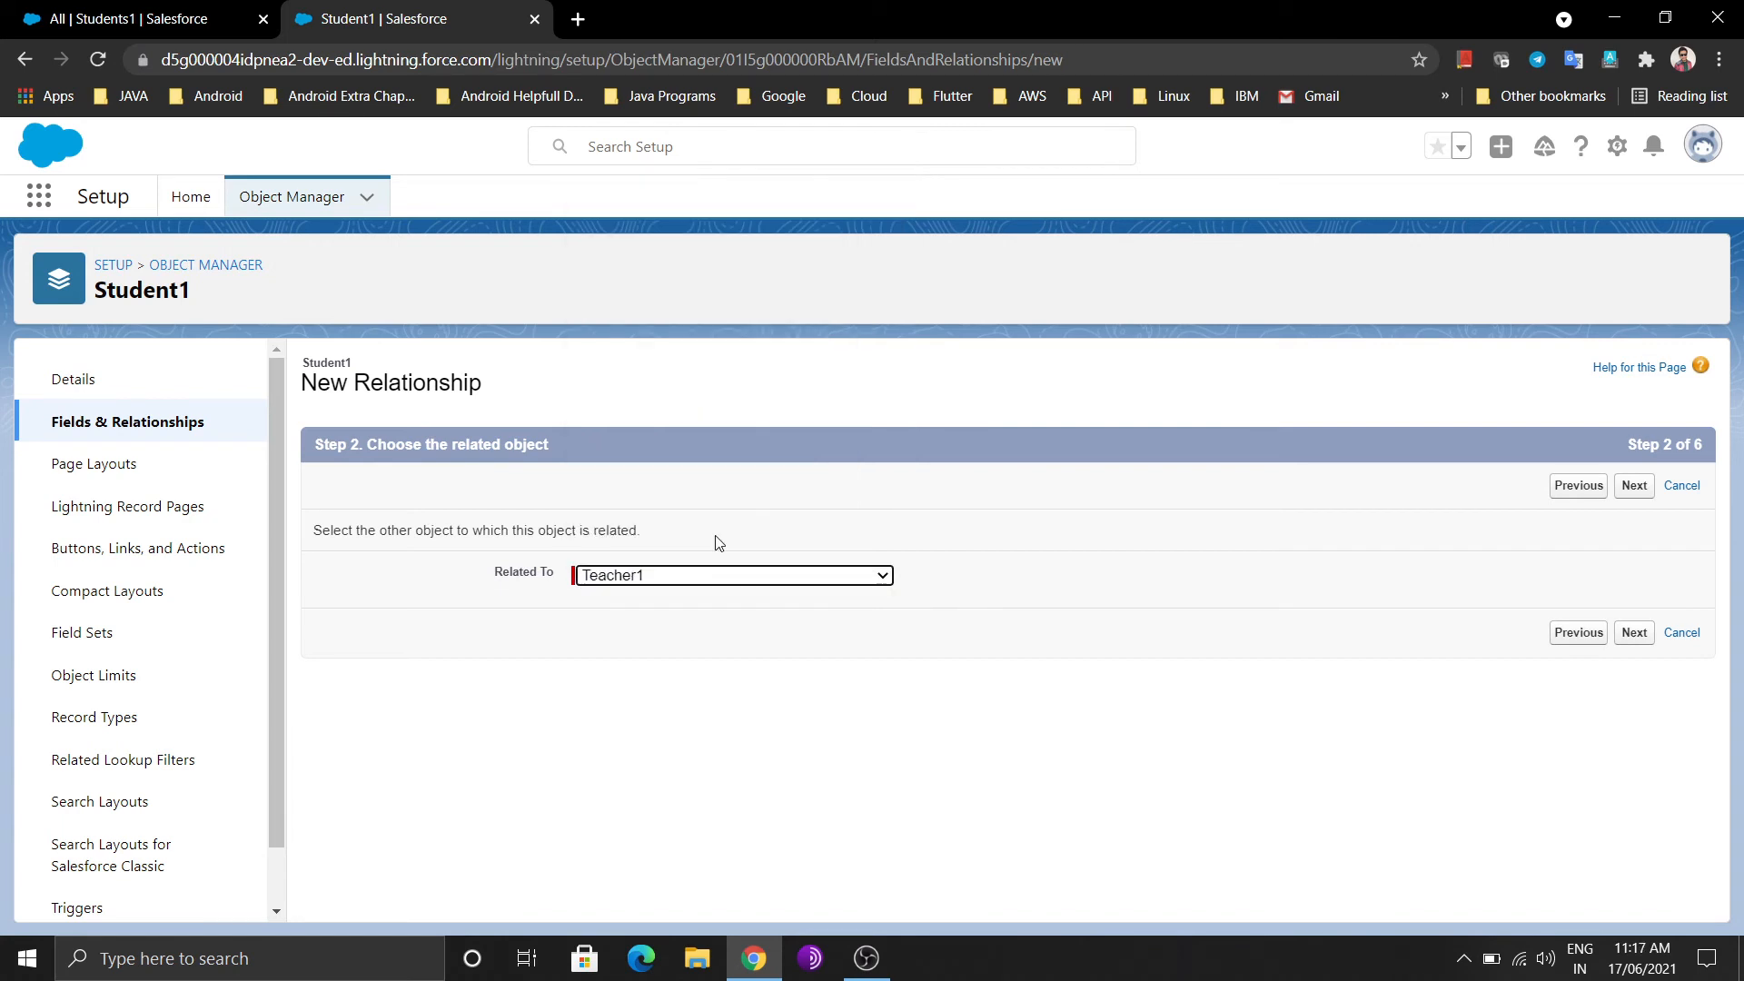
left_click(1633, 636)
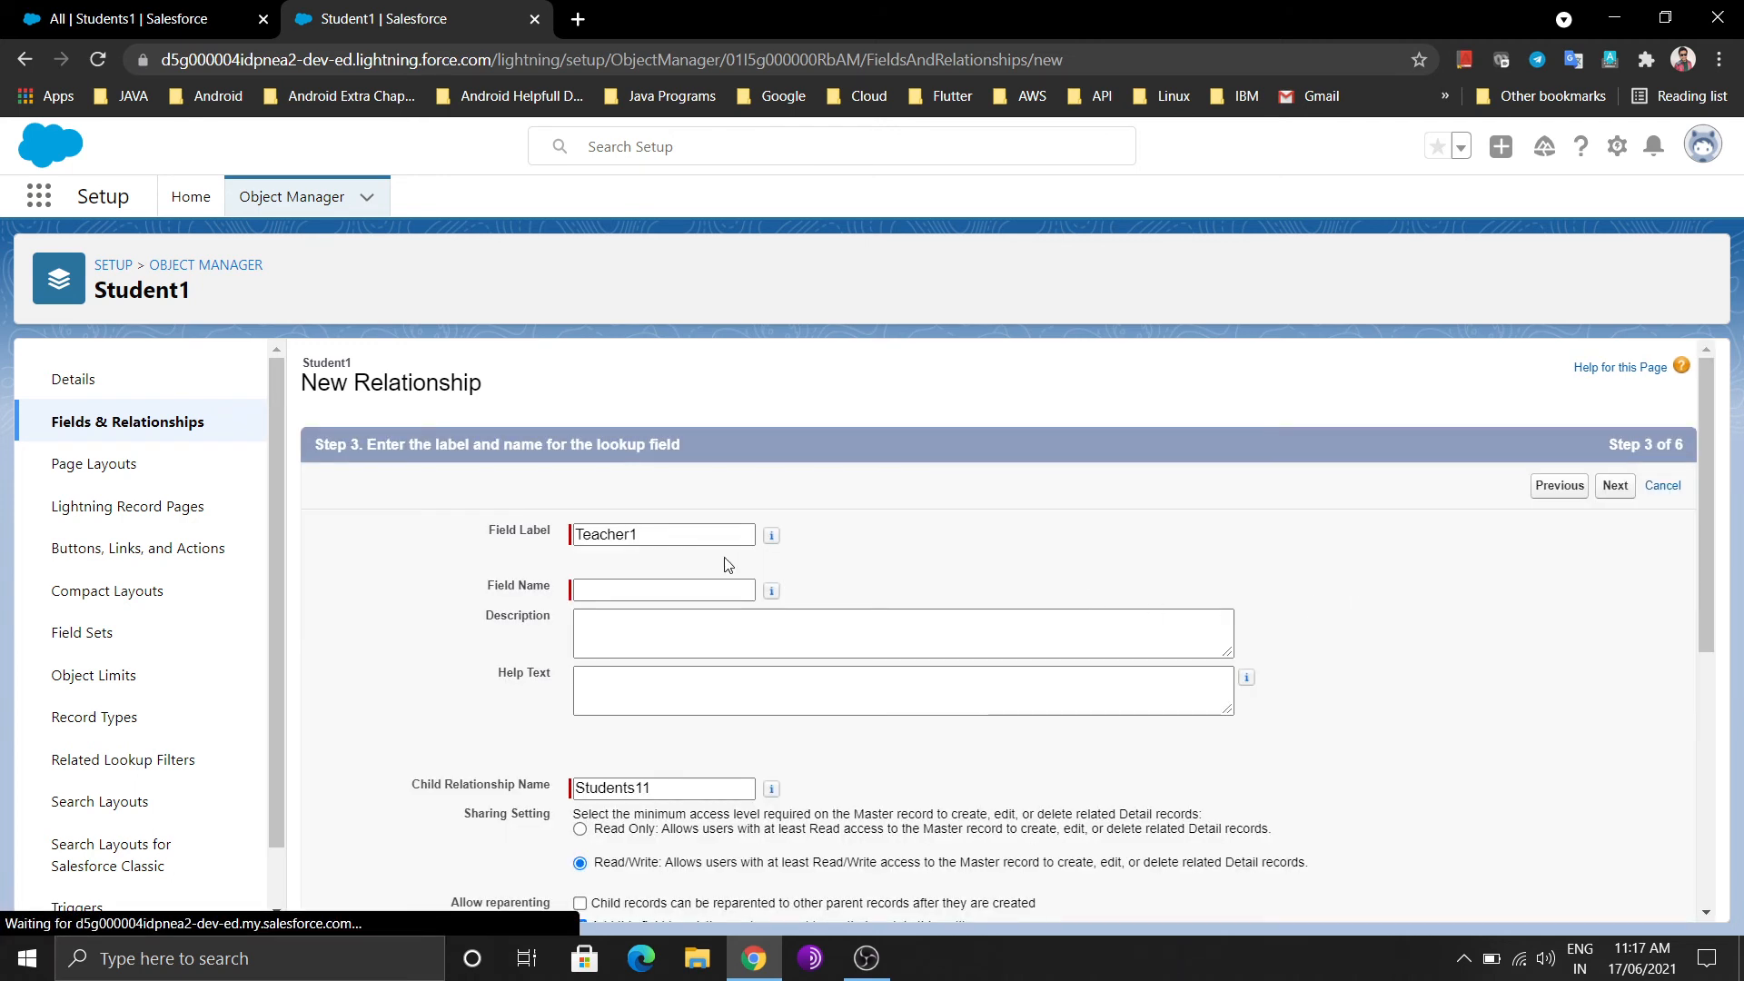
Name the field Teacher12, keep the default security, layouts and related lists, and save
left_click(677, 537)
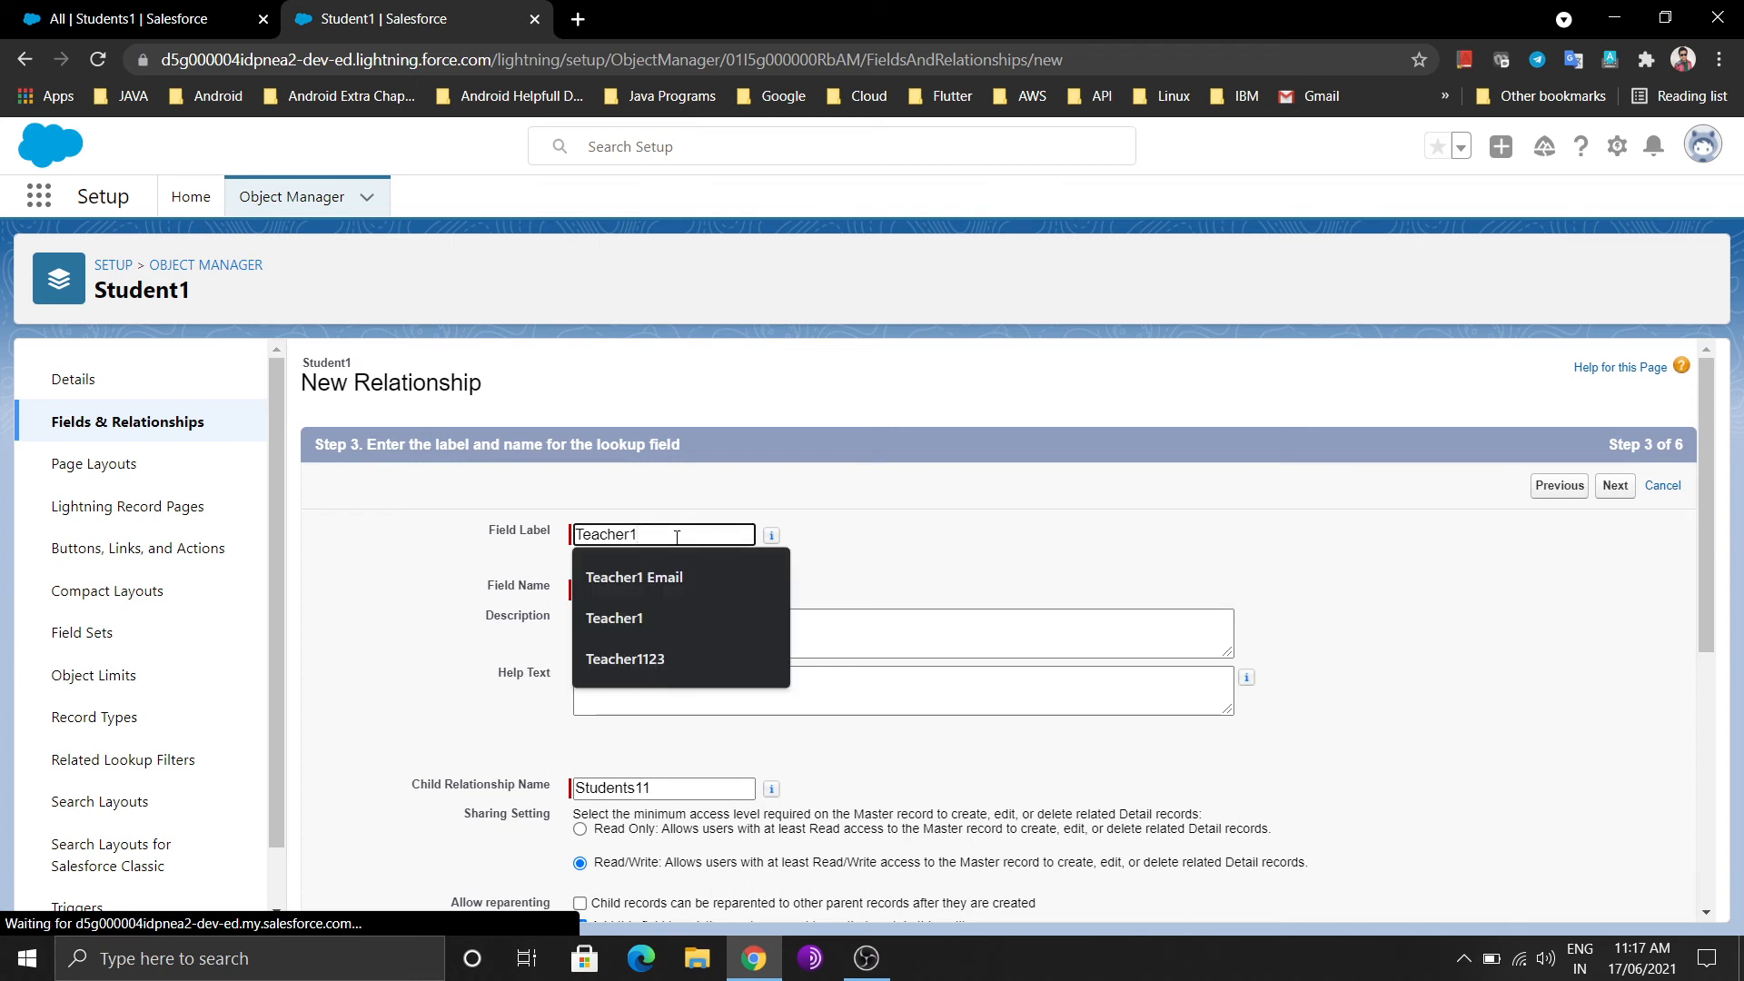
type("2")
left_click(713, 746)
scroll(714, 746, "down", 2)
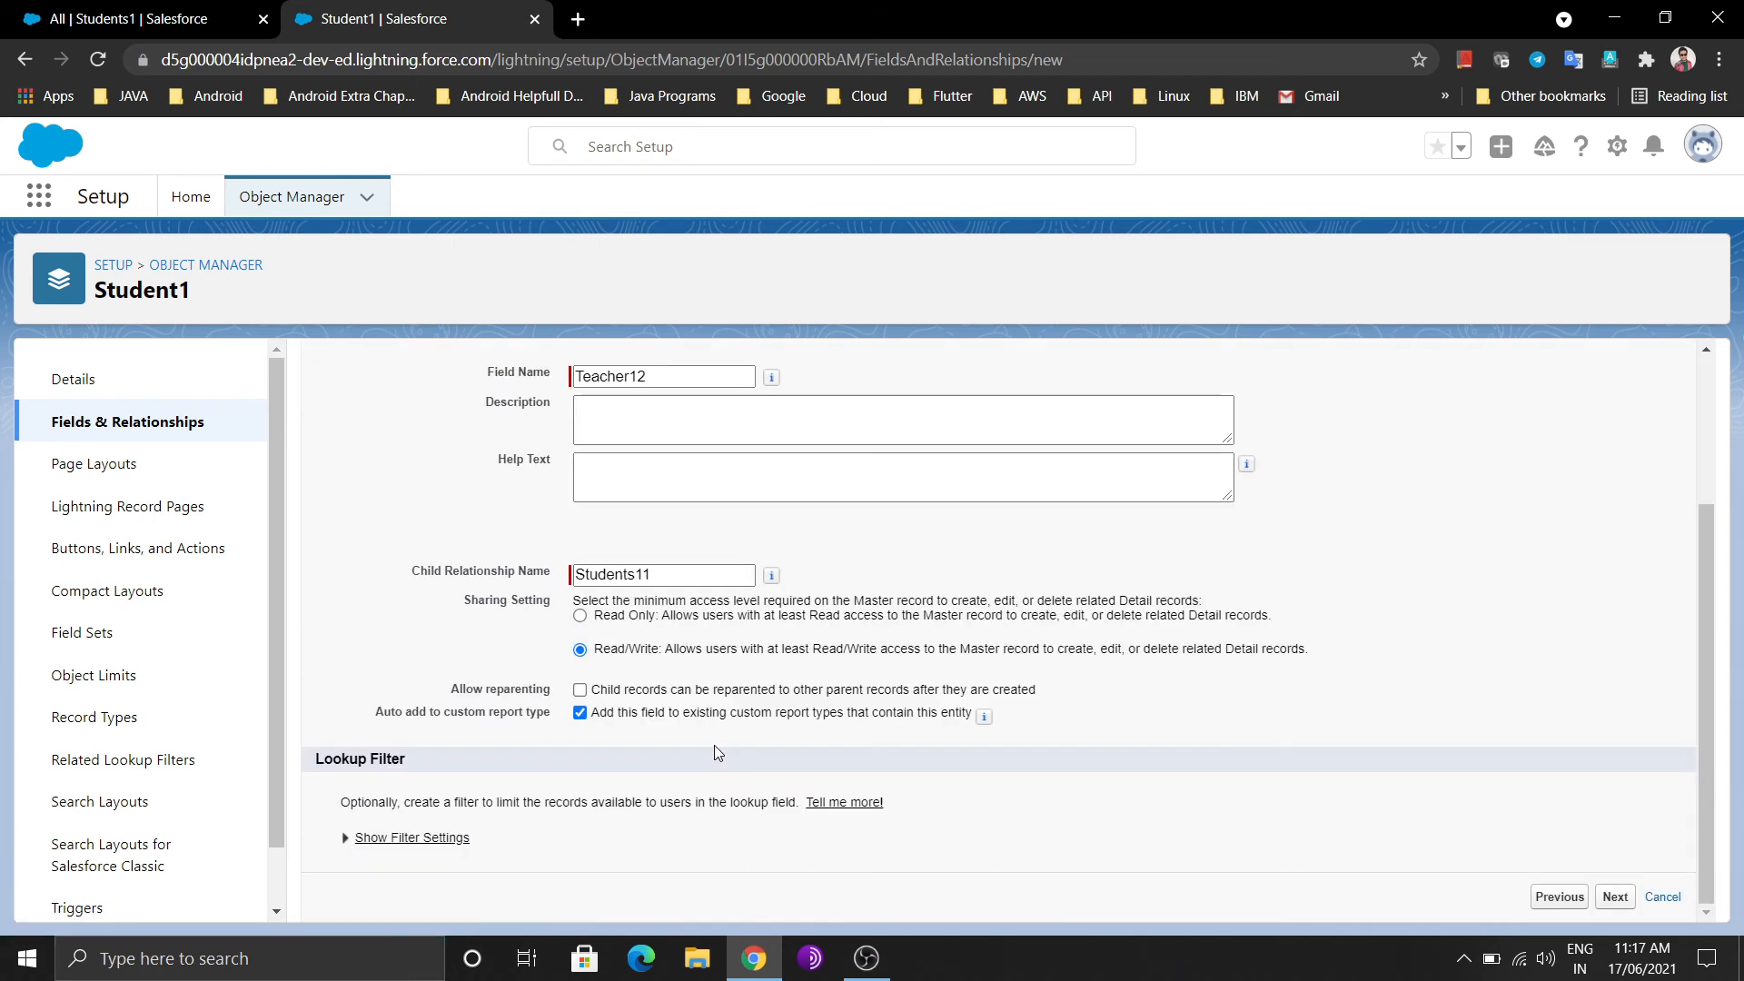
left_click(1613, 900)
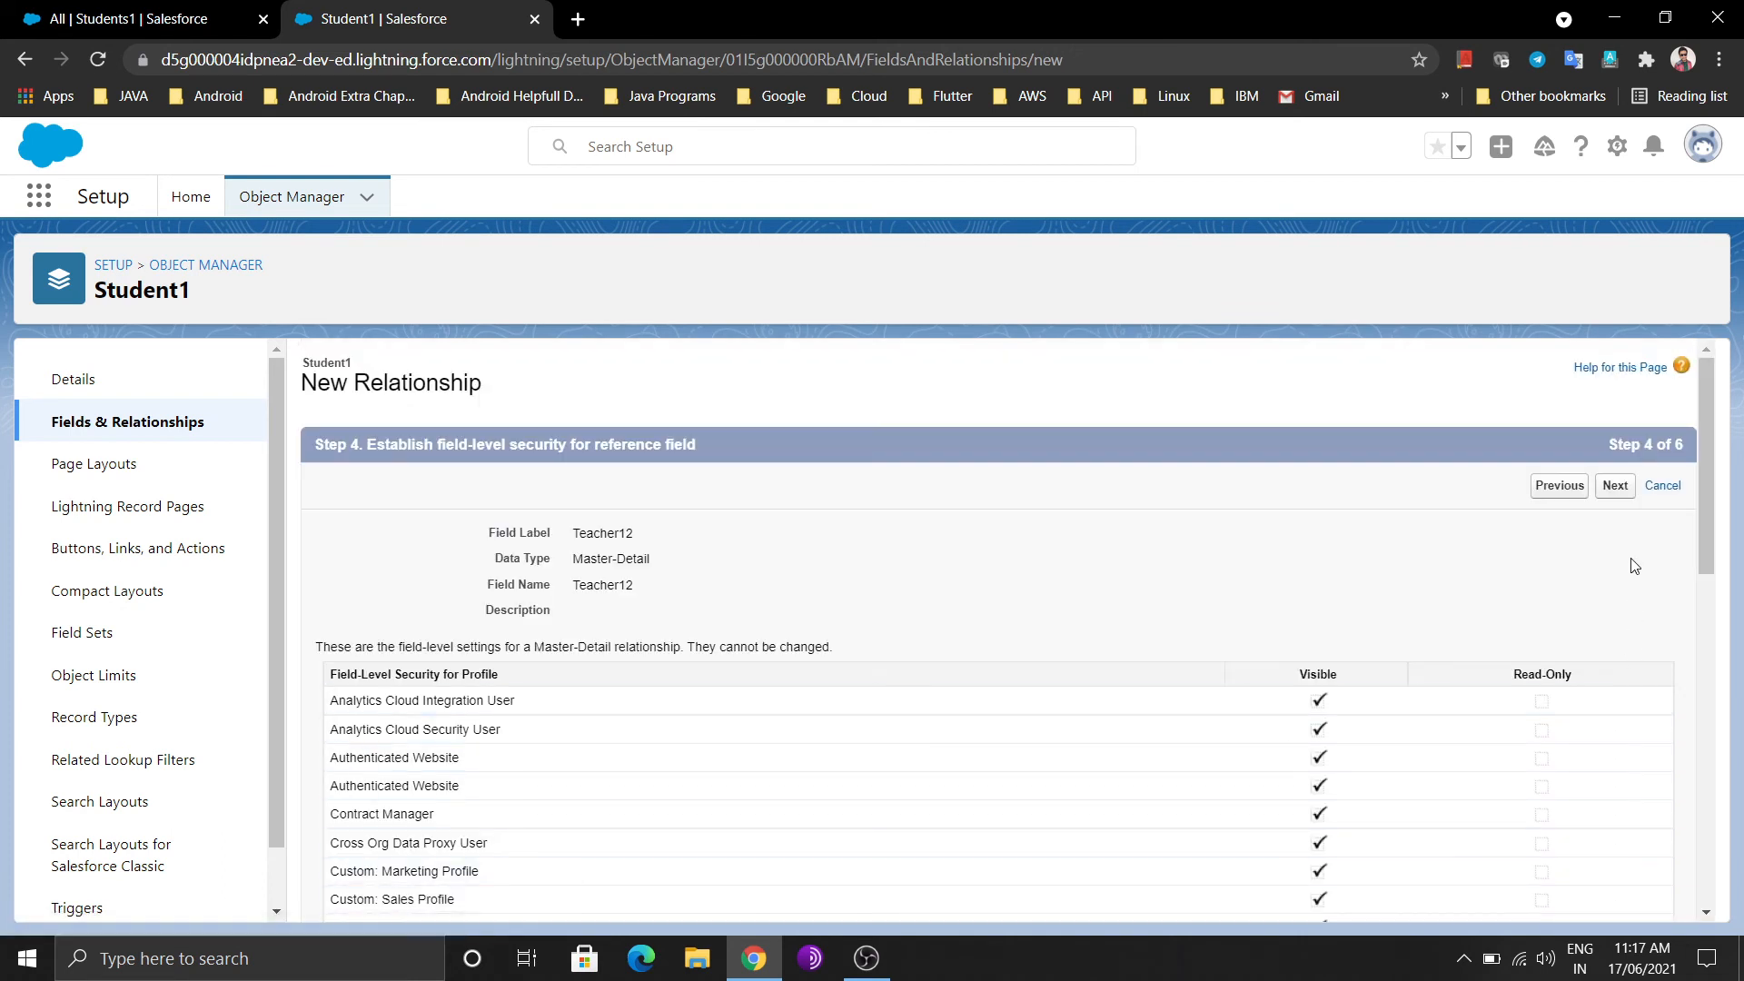
left_click(1606, 498)
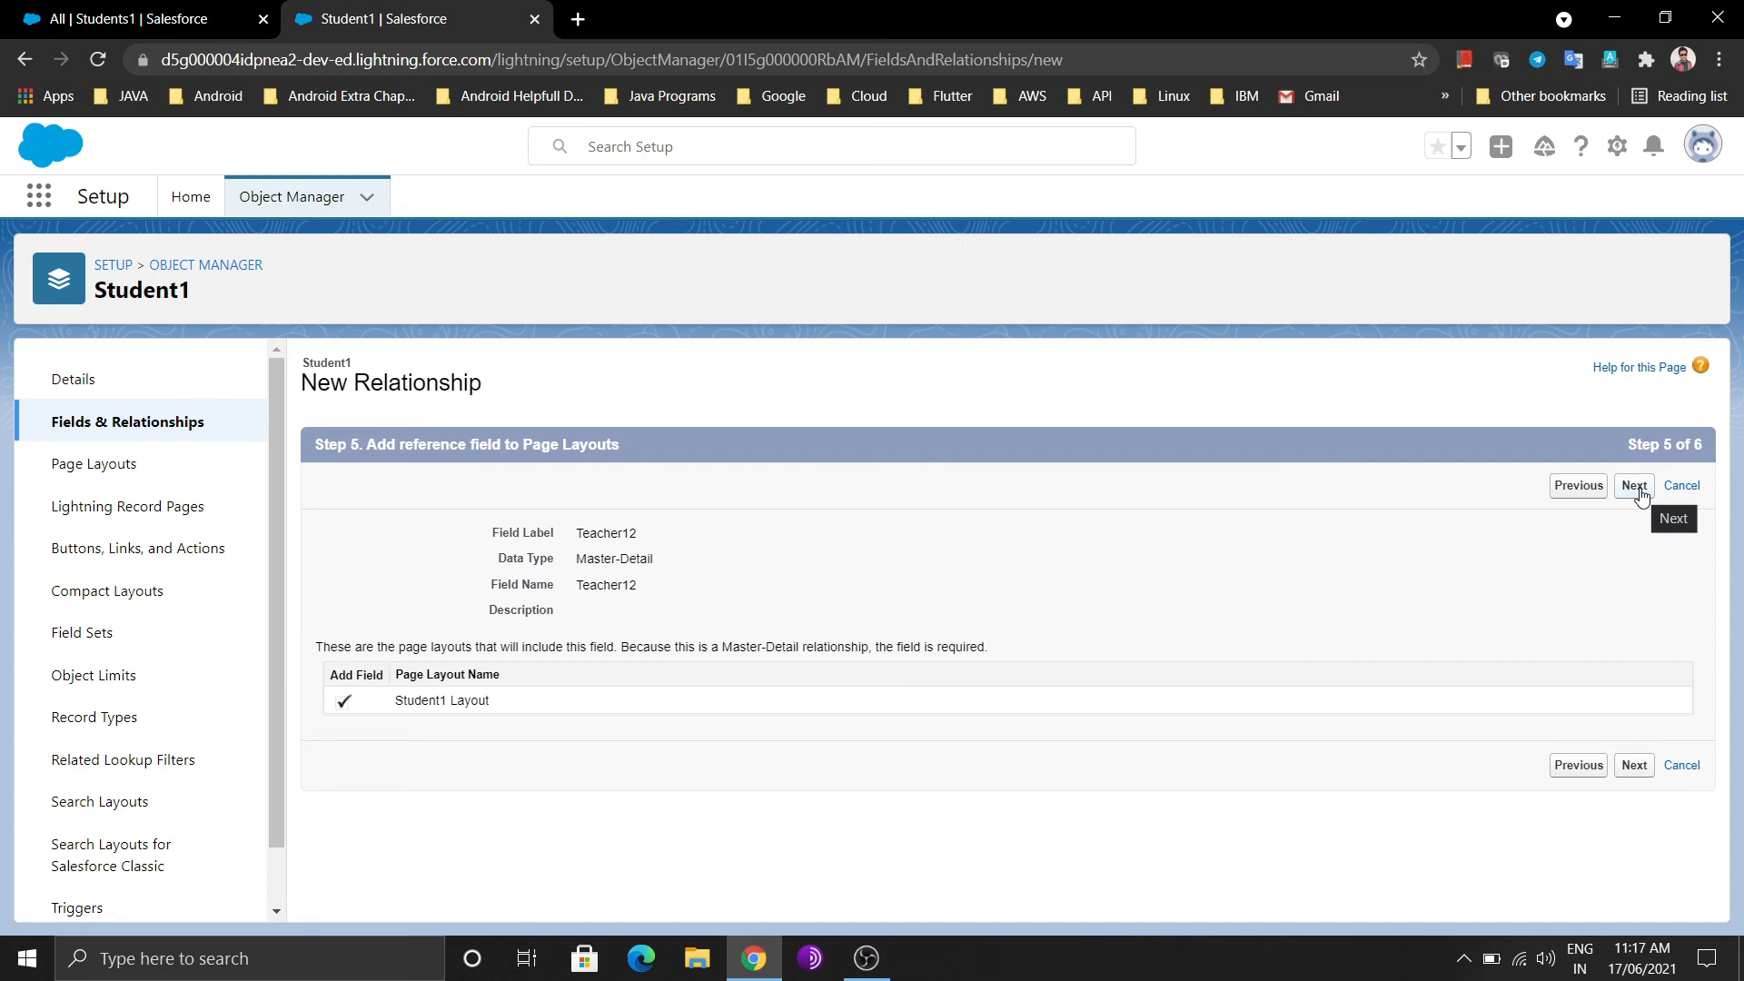
left_click(1640, 497)
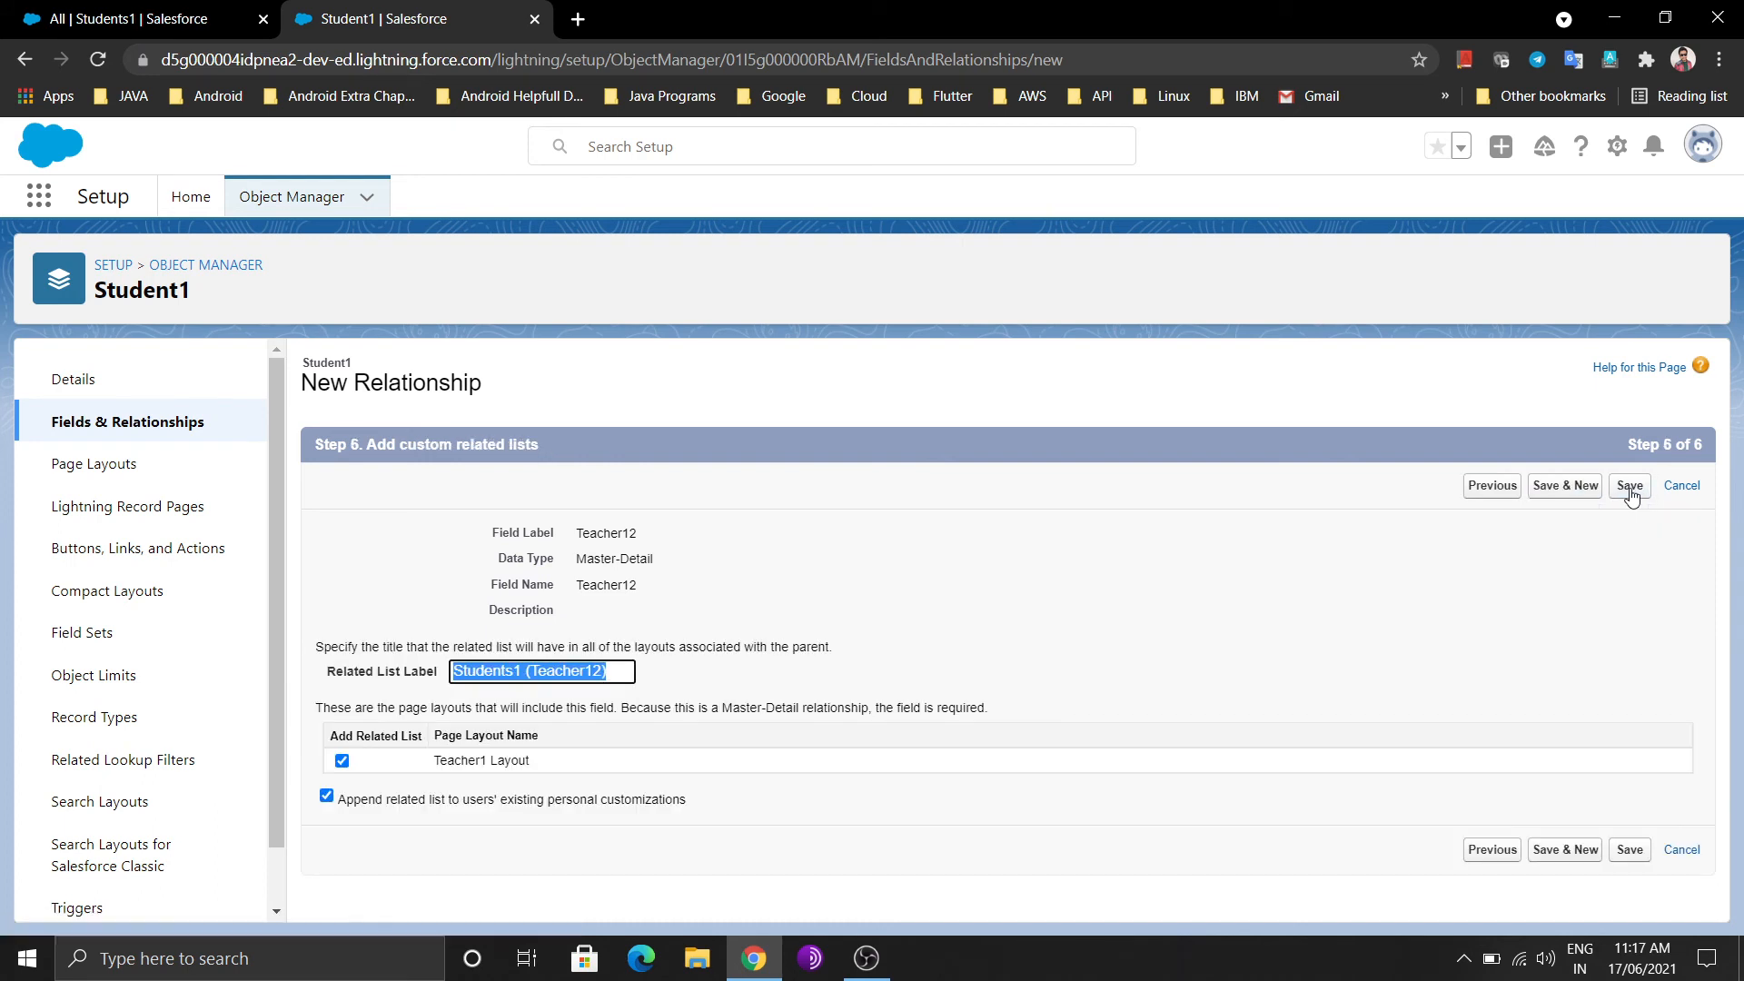
left_click(1630, 492)
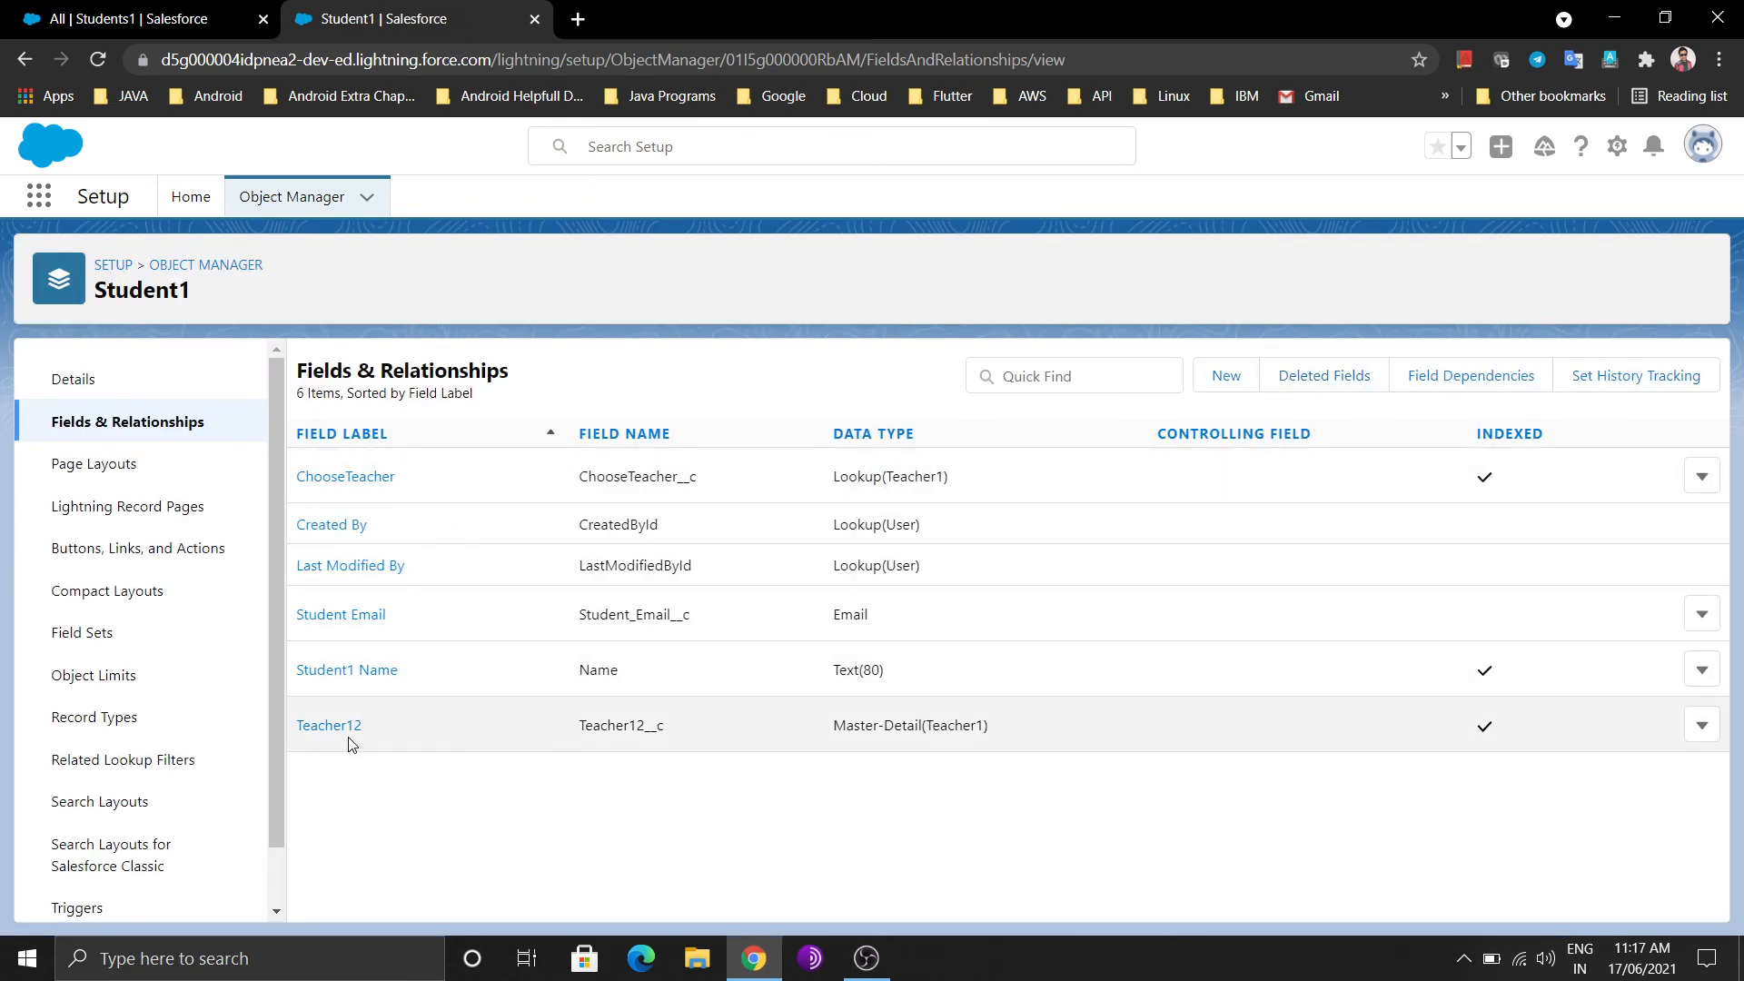
Reload the Students1 list until the New Student1 form shows the required Teacher12 field
left_click(122, 35)
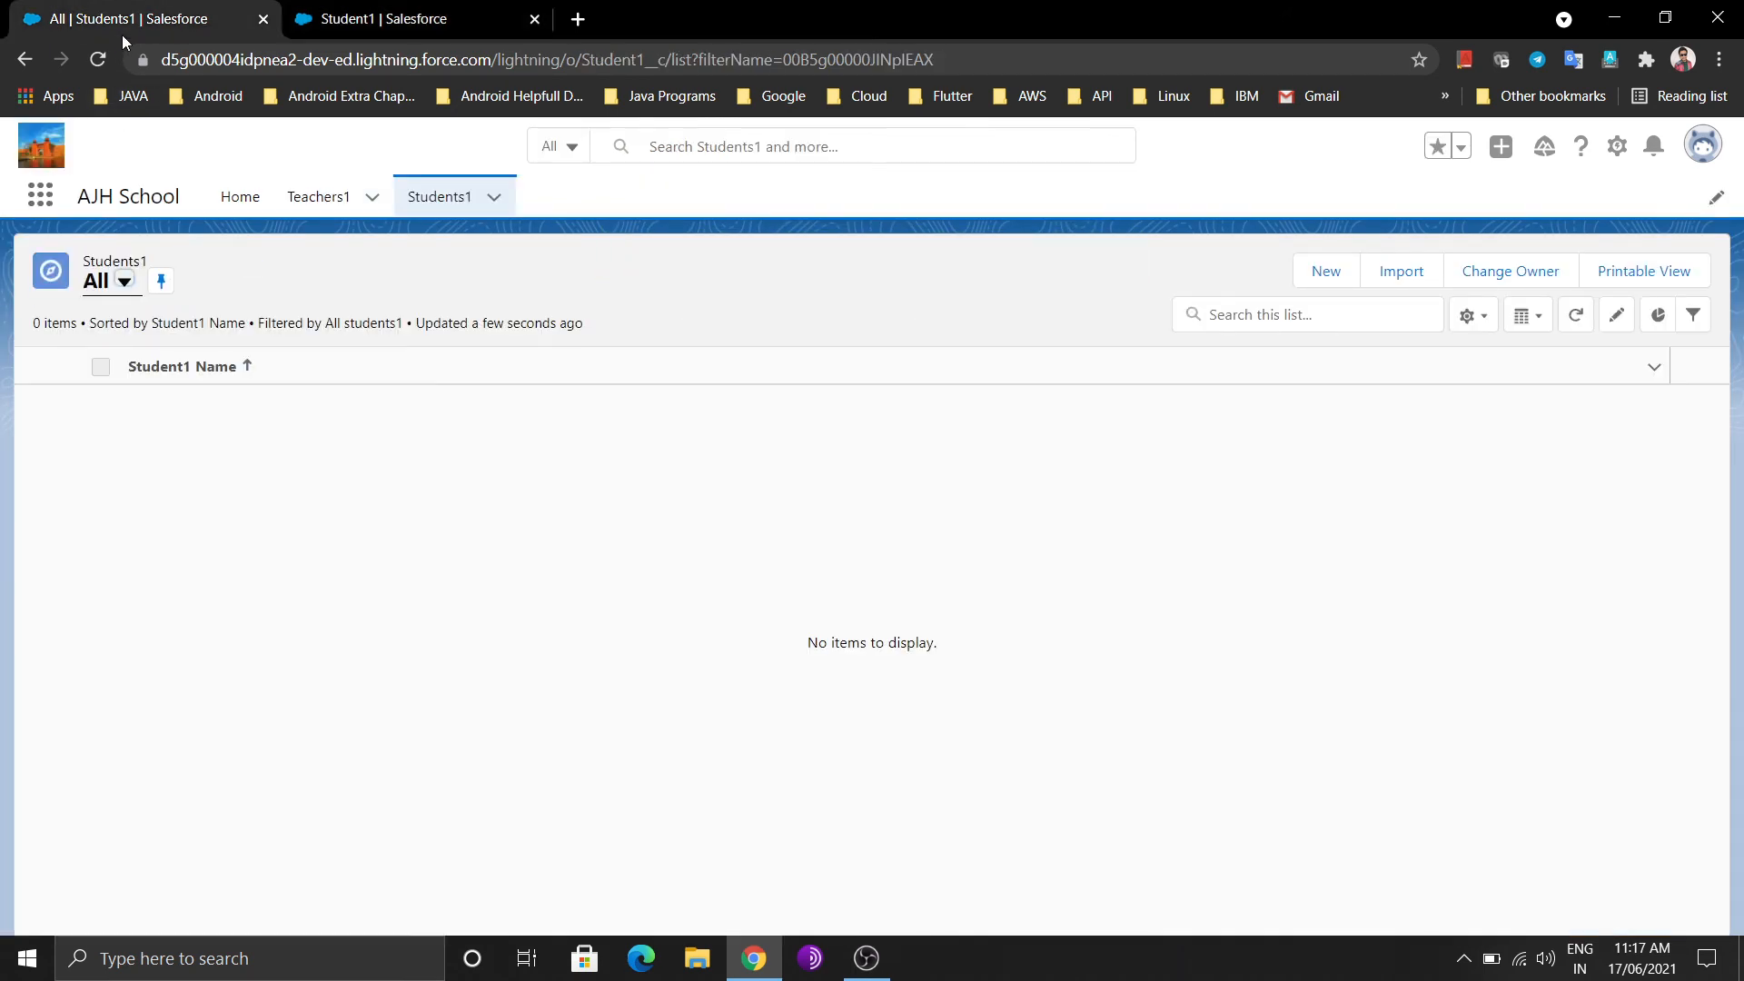
left_click(445, 194)
left_click(1324, 263)
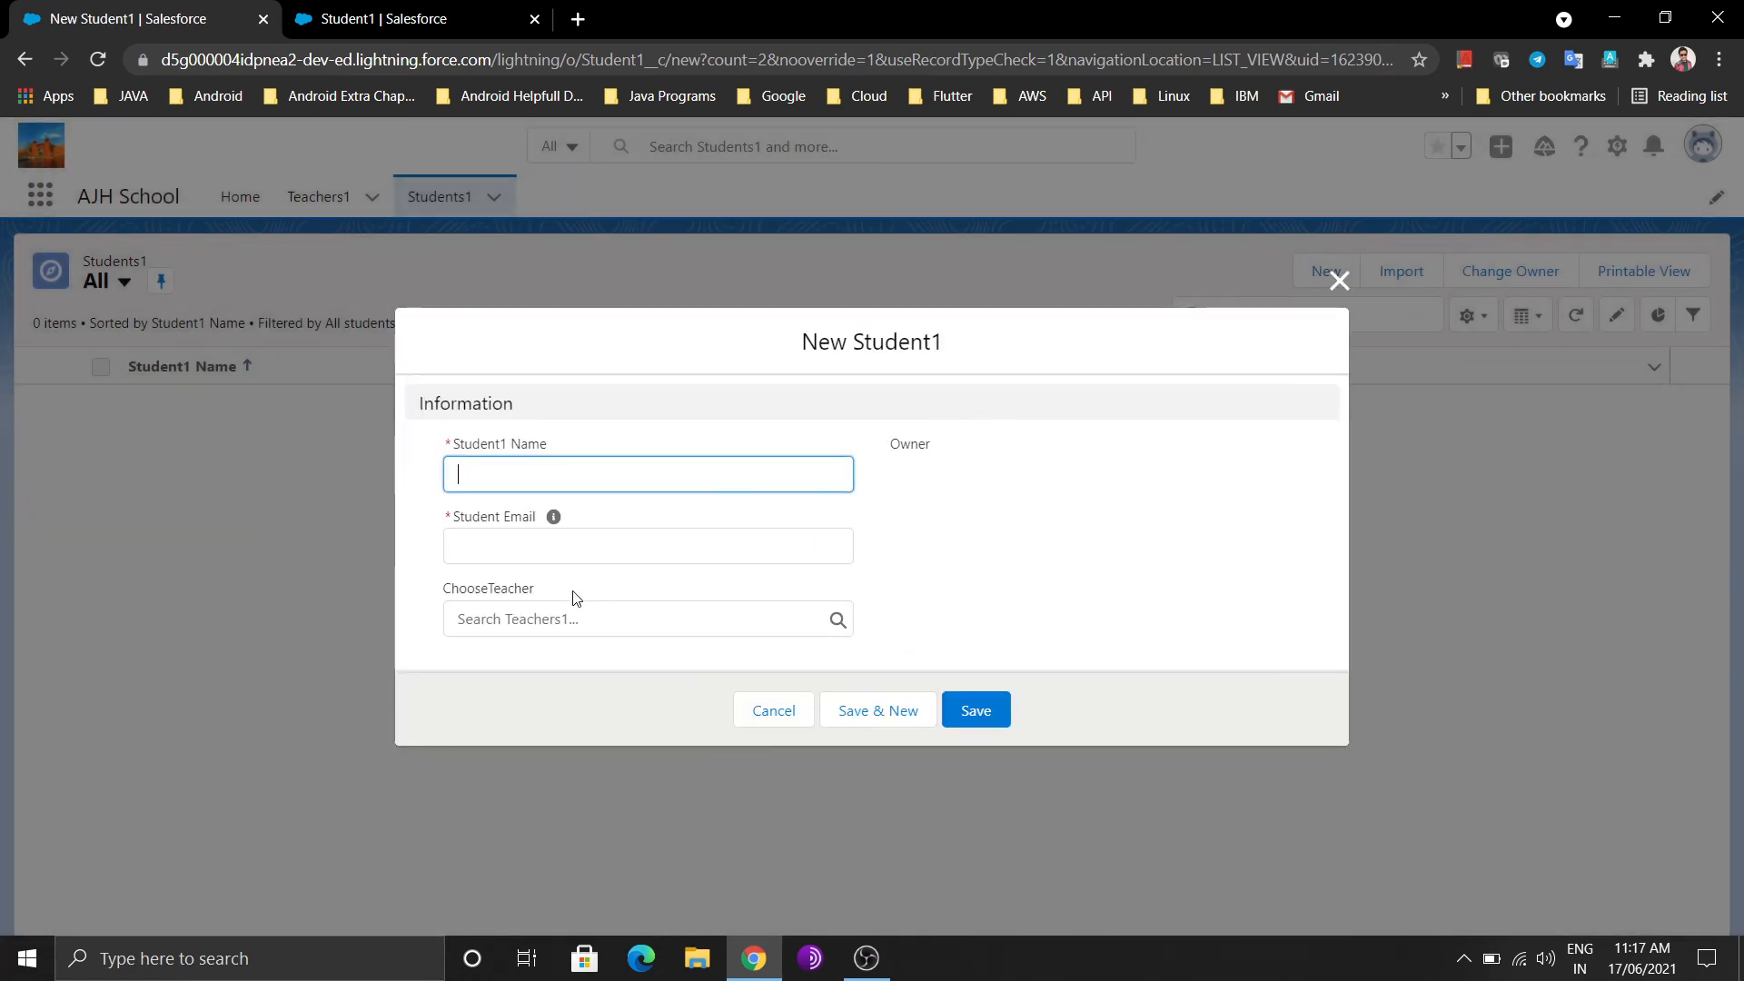
left_click(1338, 280)
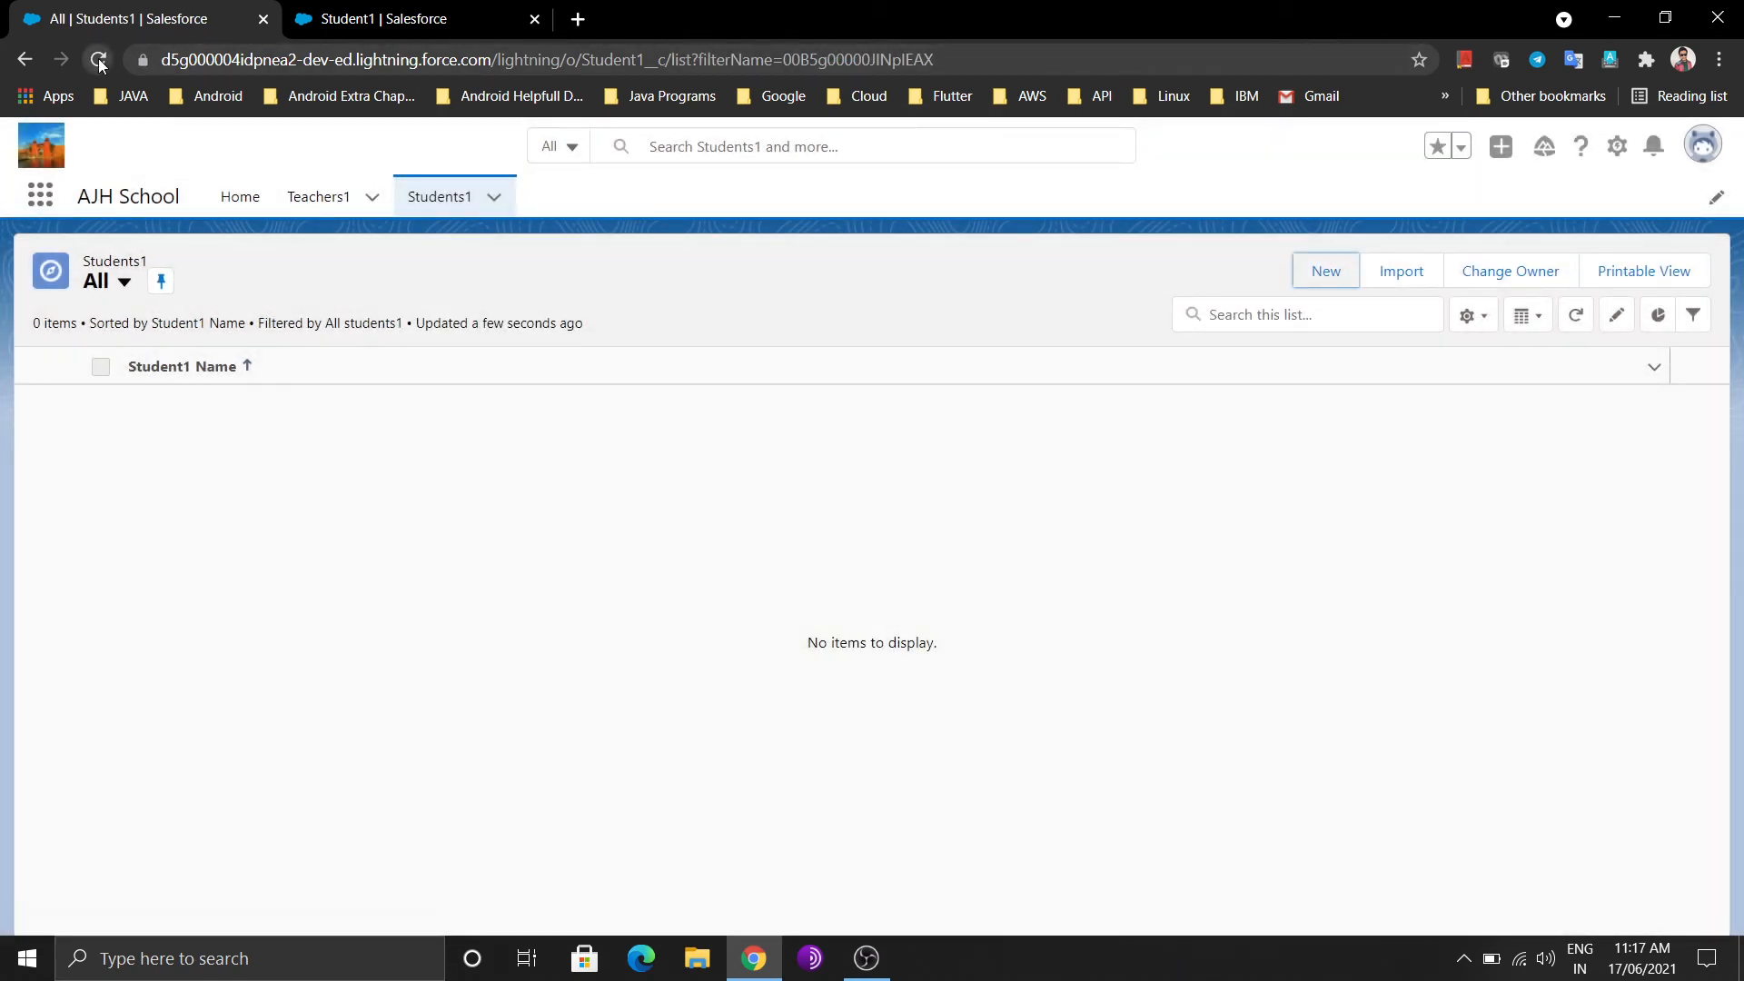
left_click(98, 60)
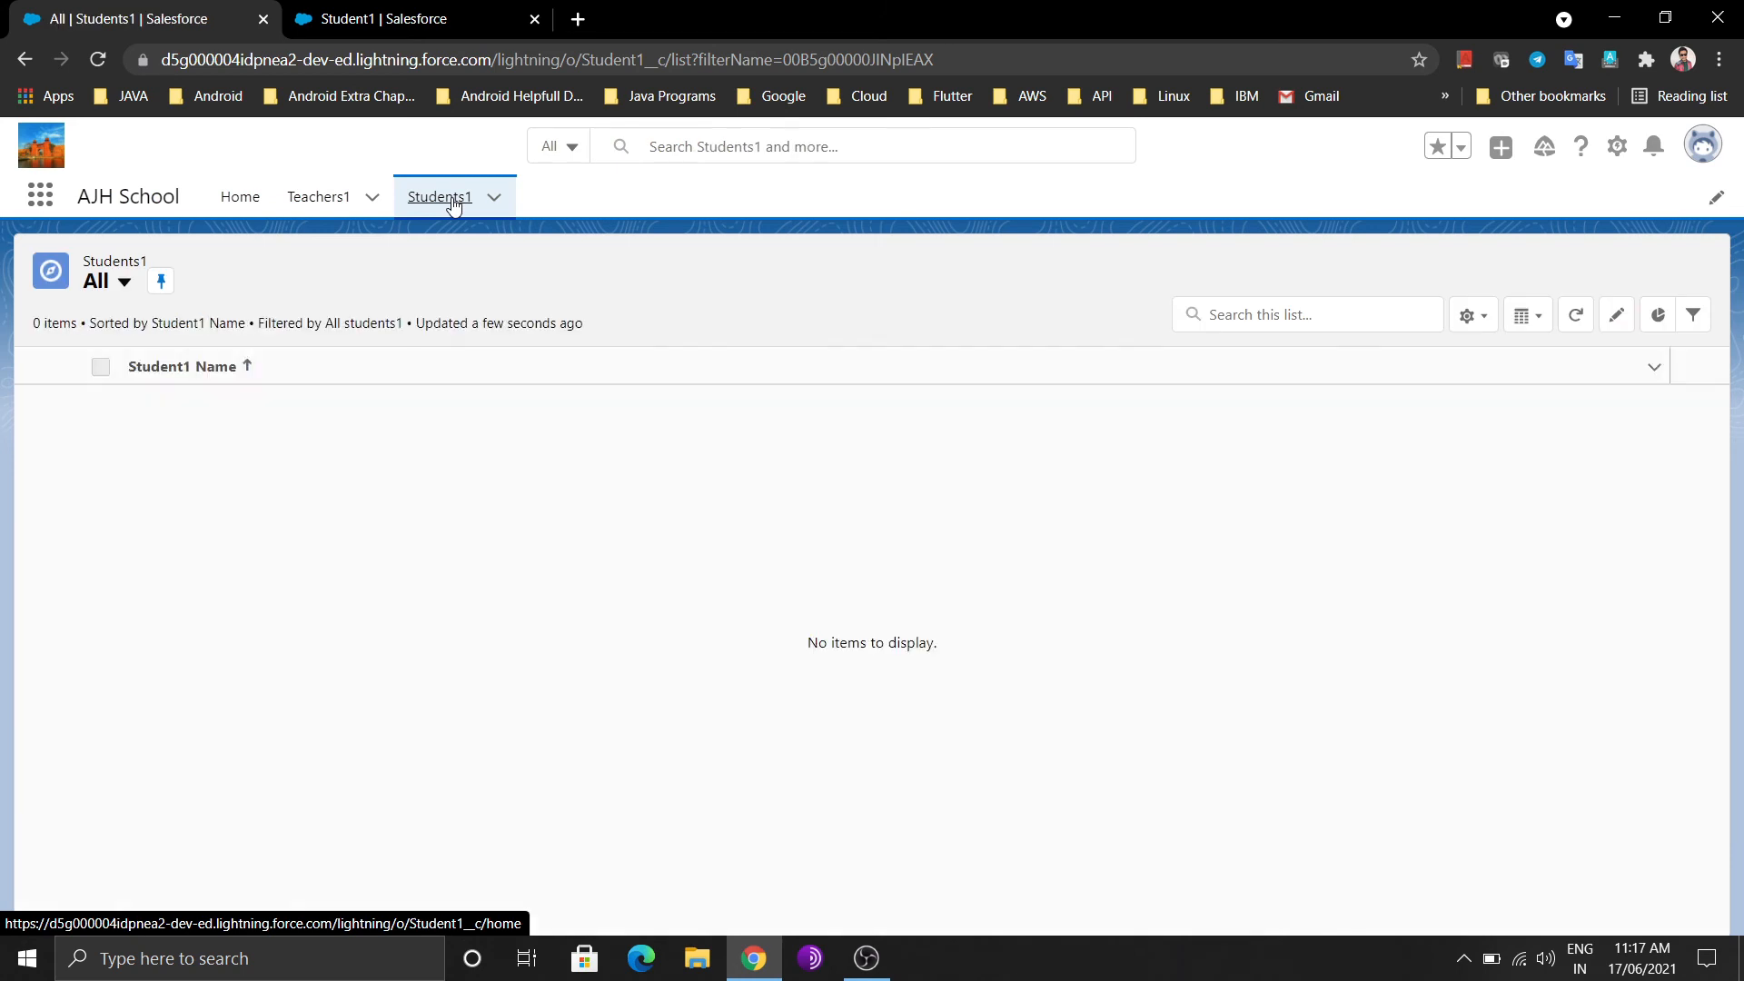
left_click(1464, 270)
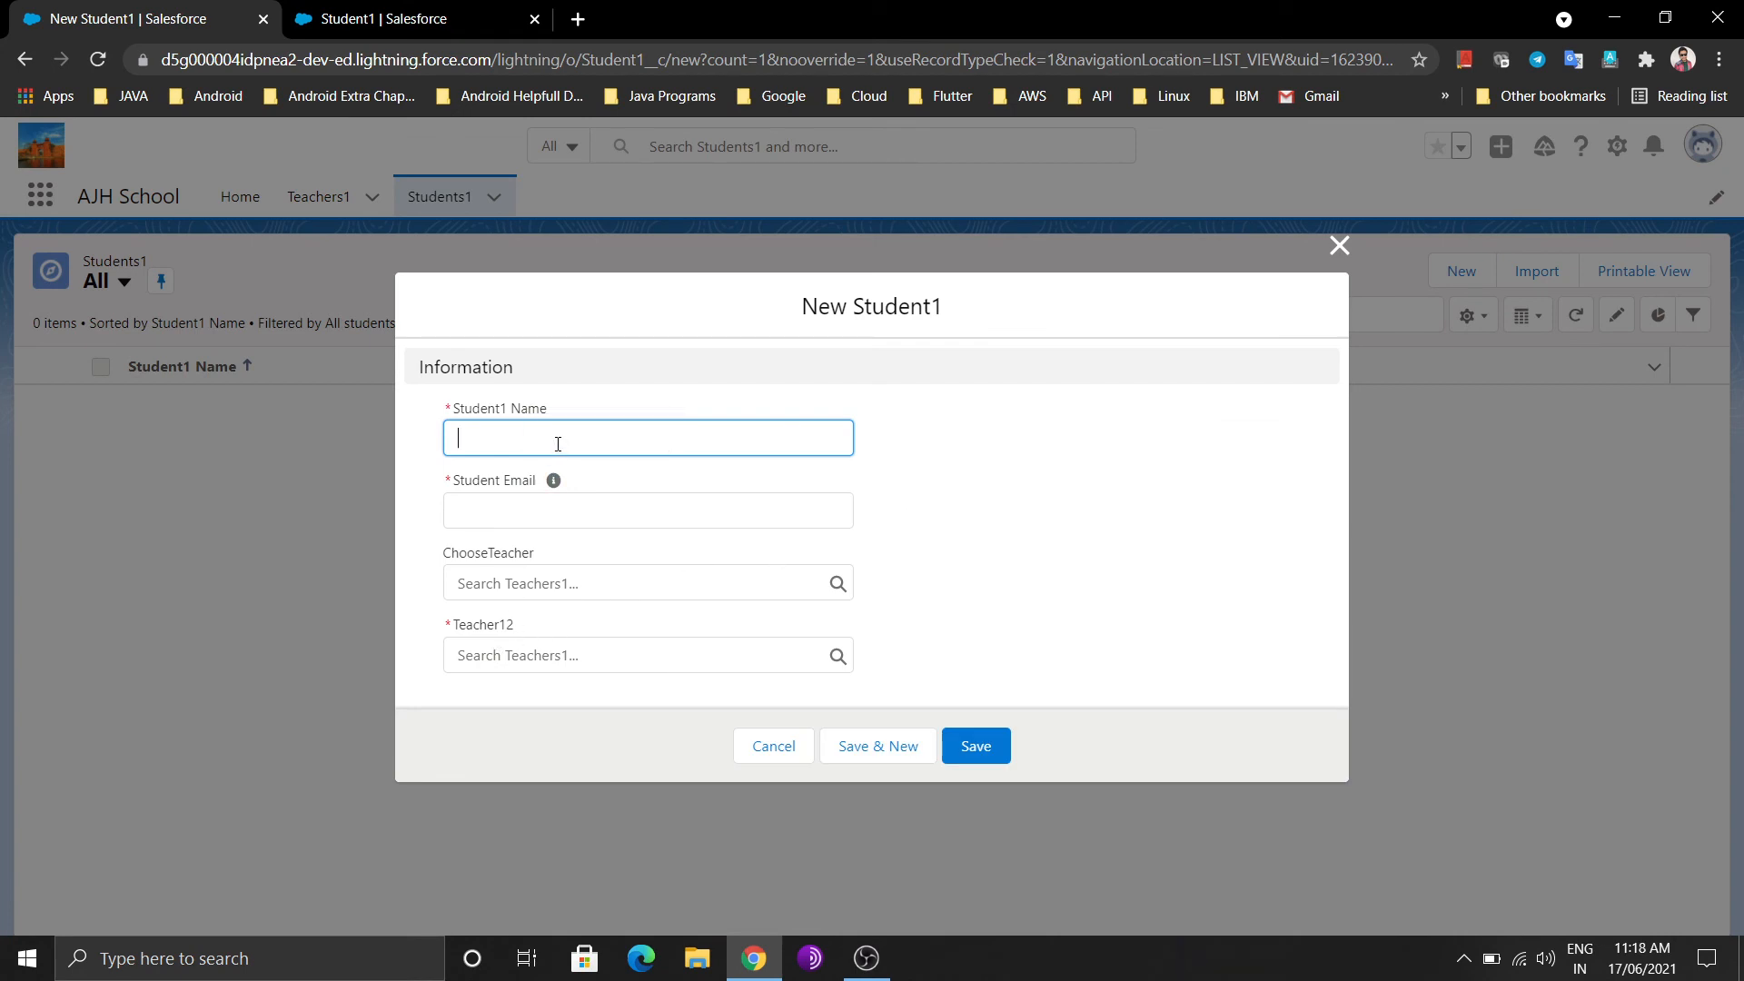
Enter the student's name and e-mail address in the New Student1 form
type("Aman")
left_click(513, 493)
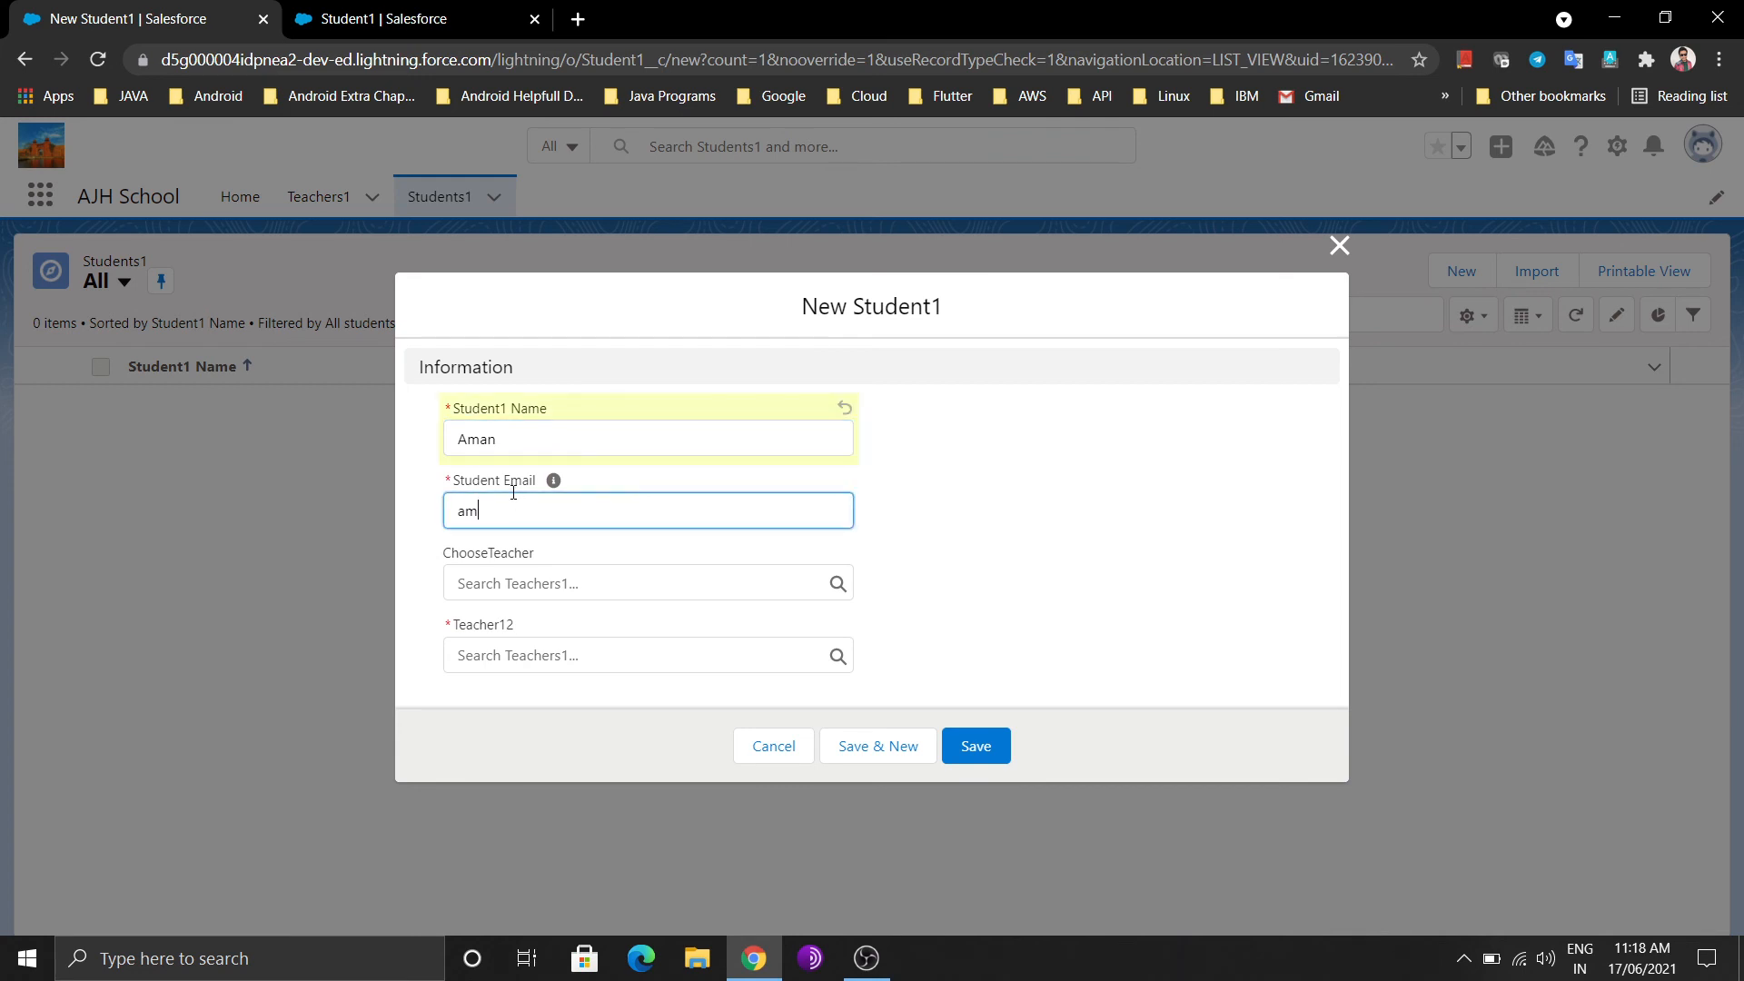
Set Teacher12 to the first recent teacher and save the Student1 record
left_click(547, 589)
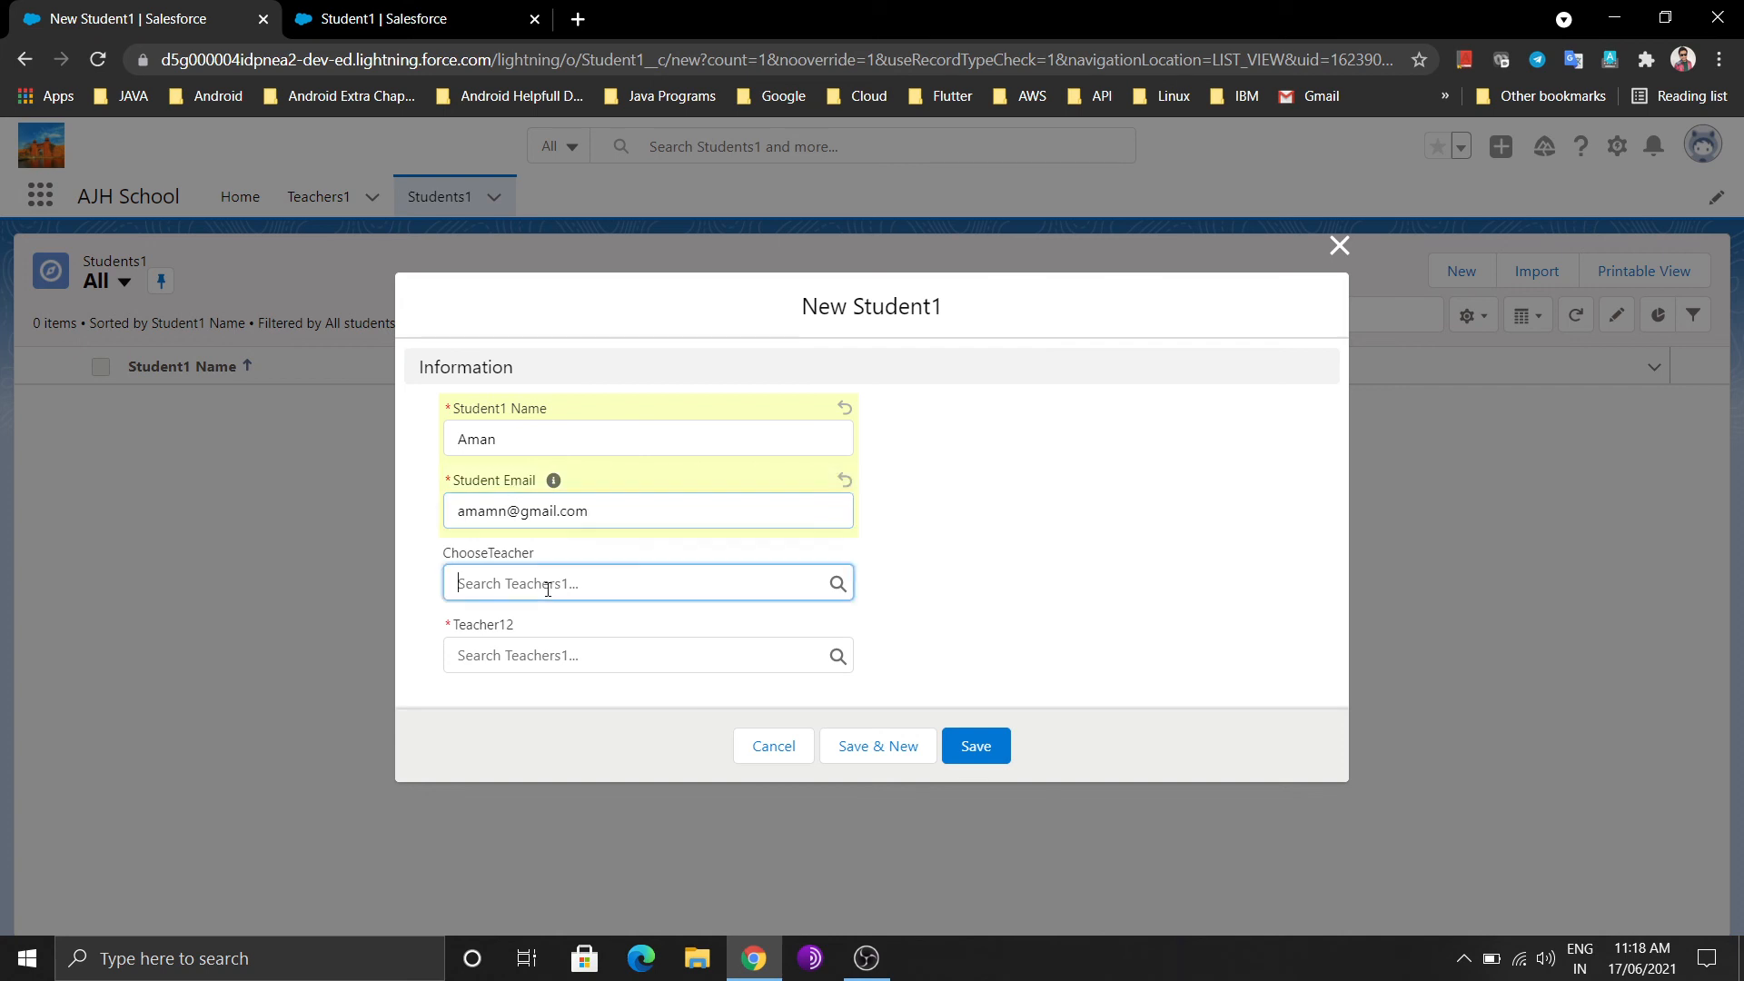
left_click(982, 540)
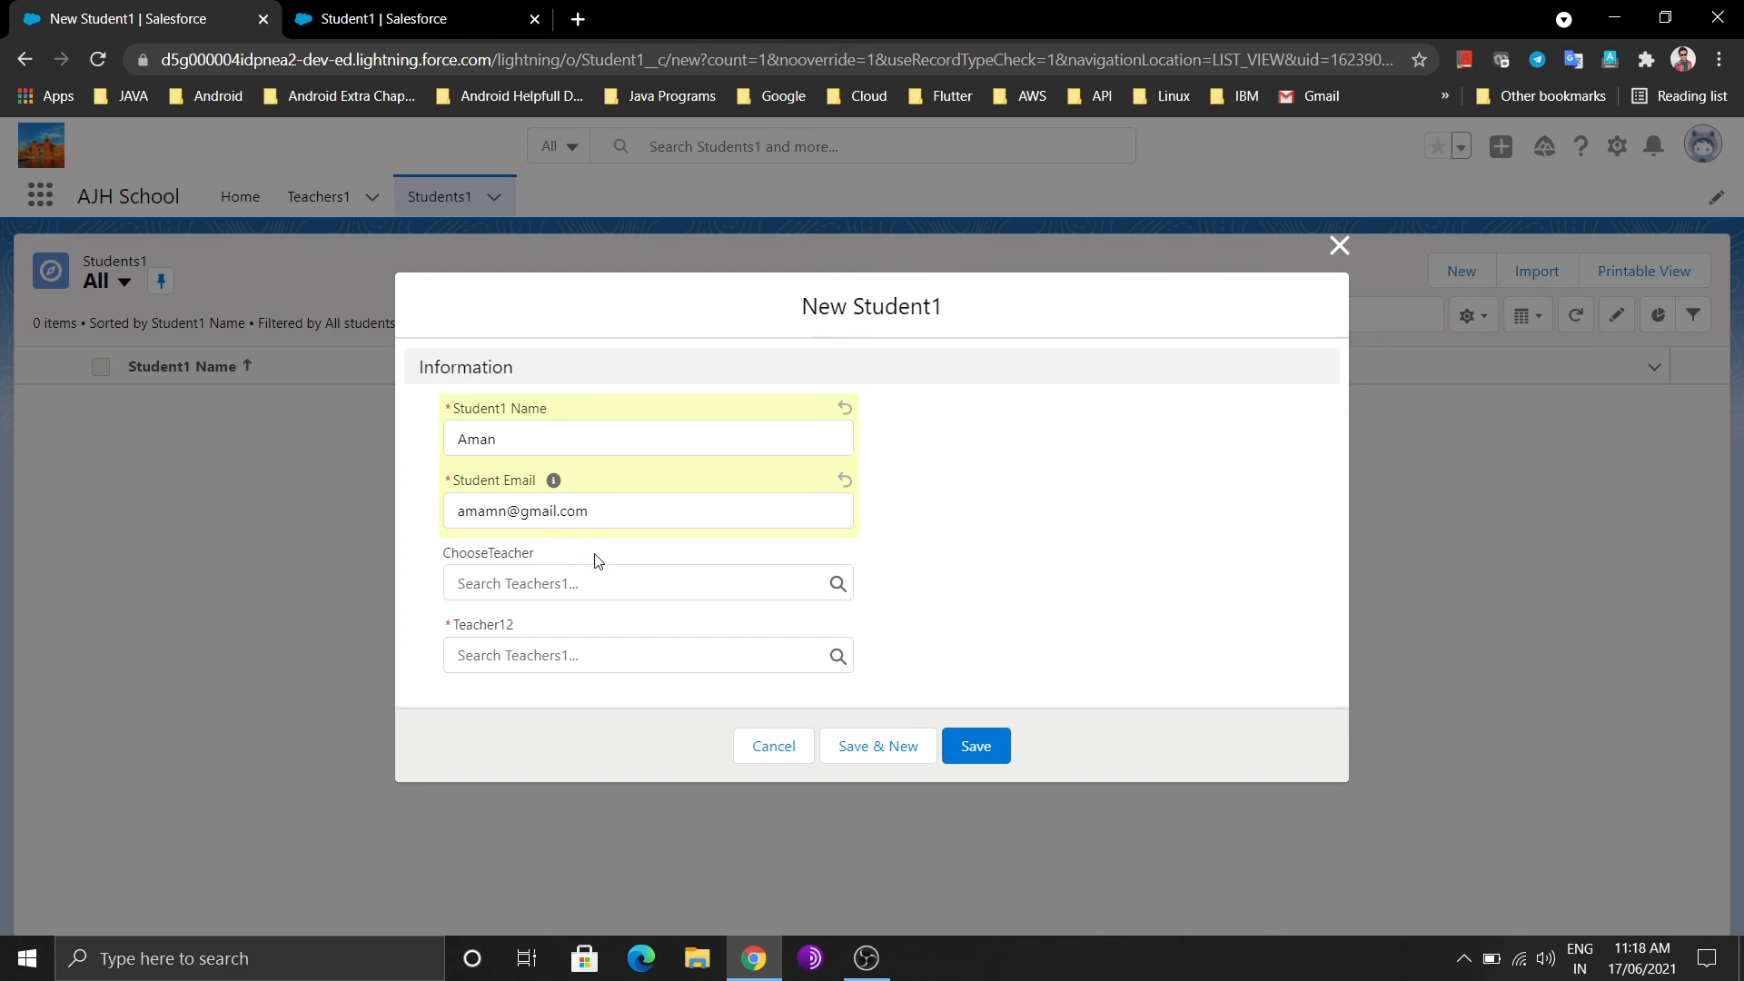
left_click(548, 657)
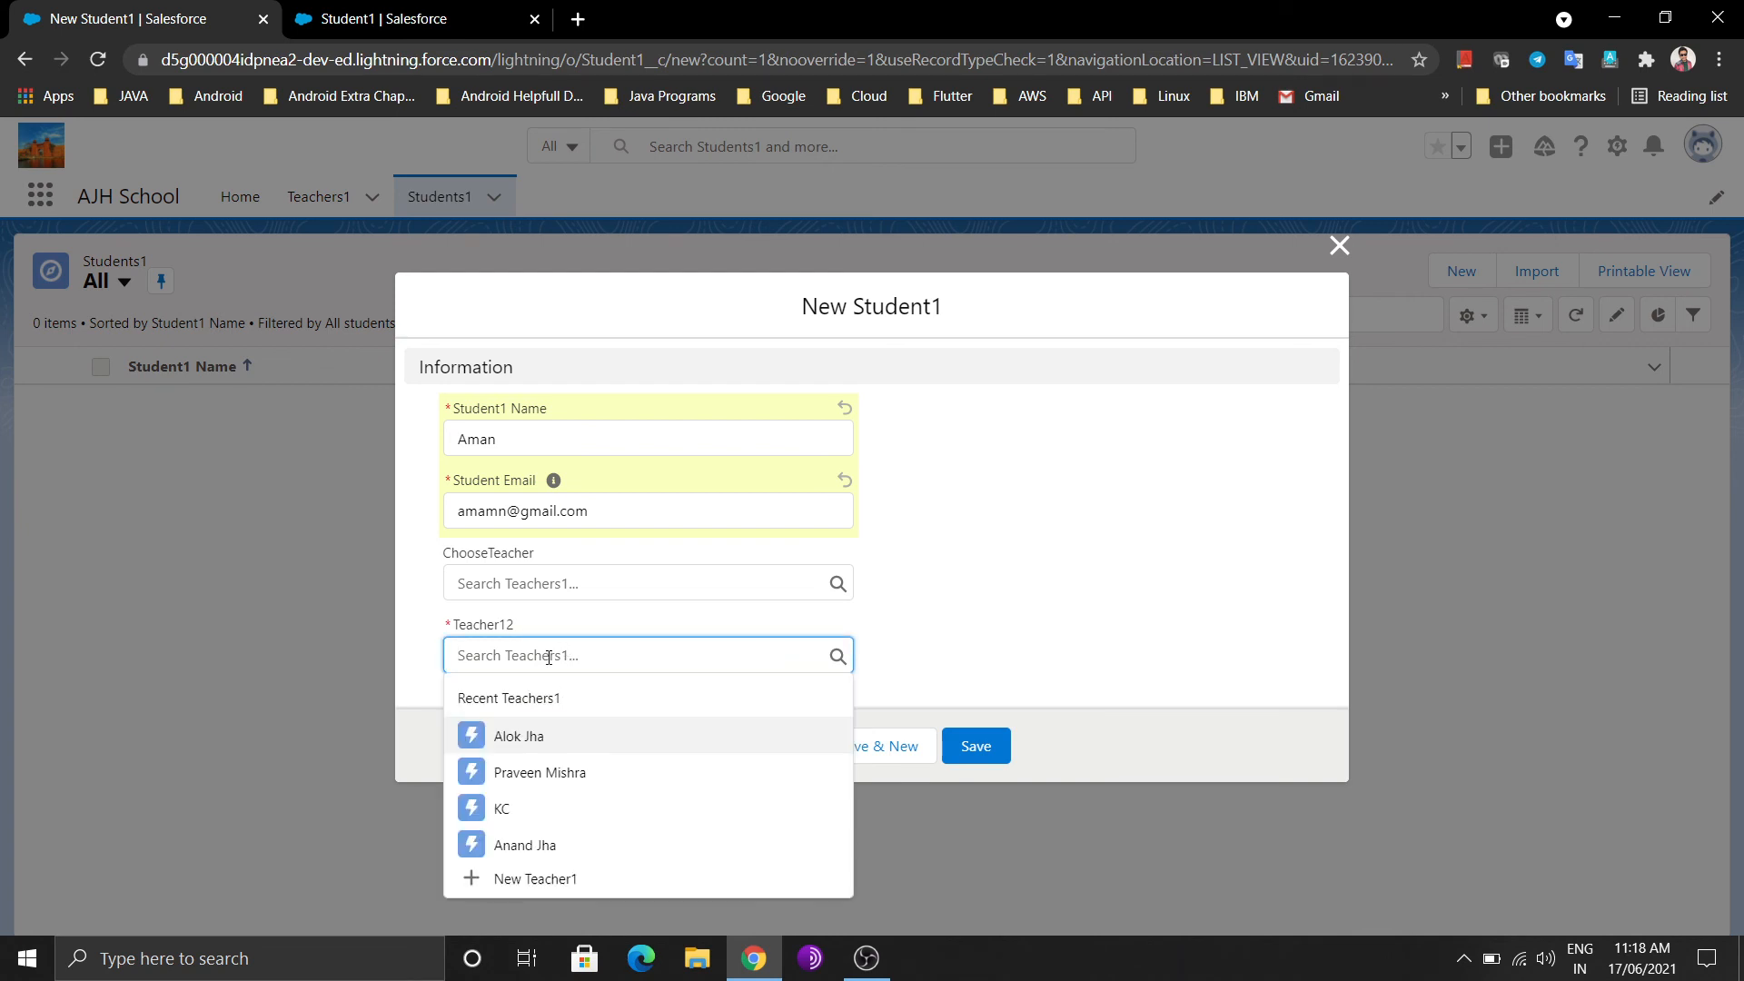
left_click(545, 736)
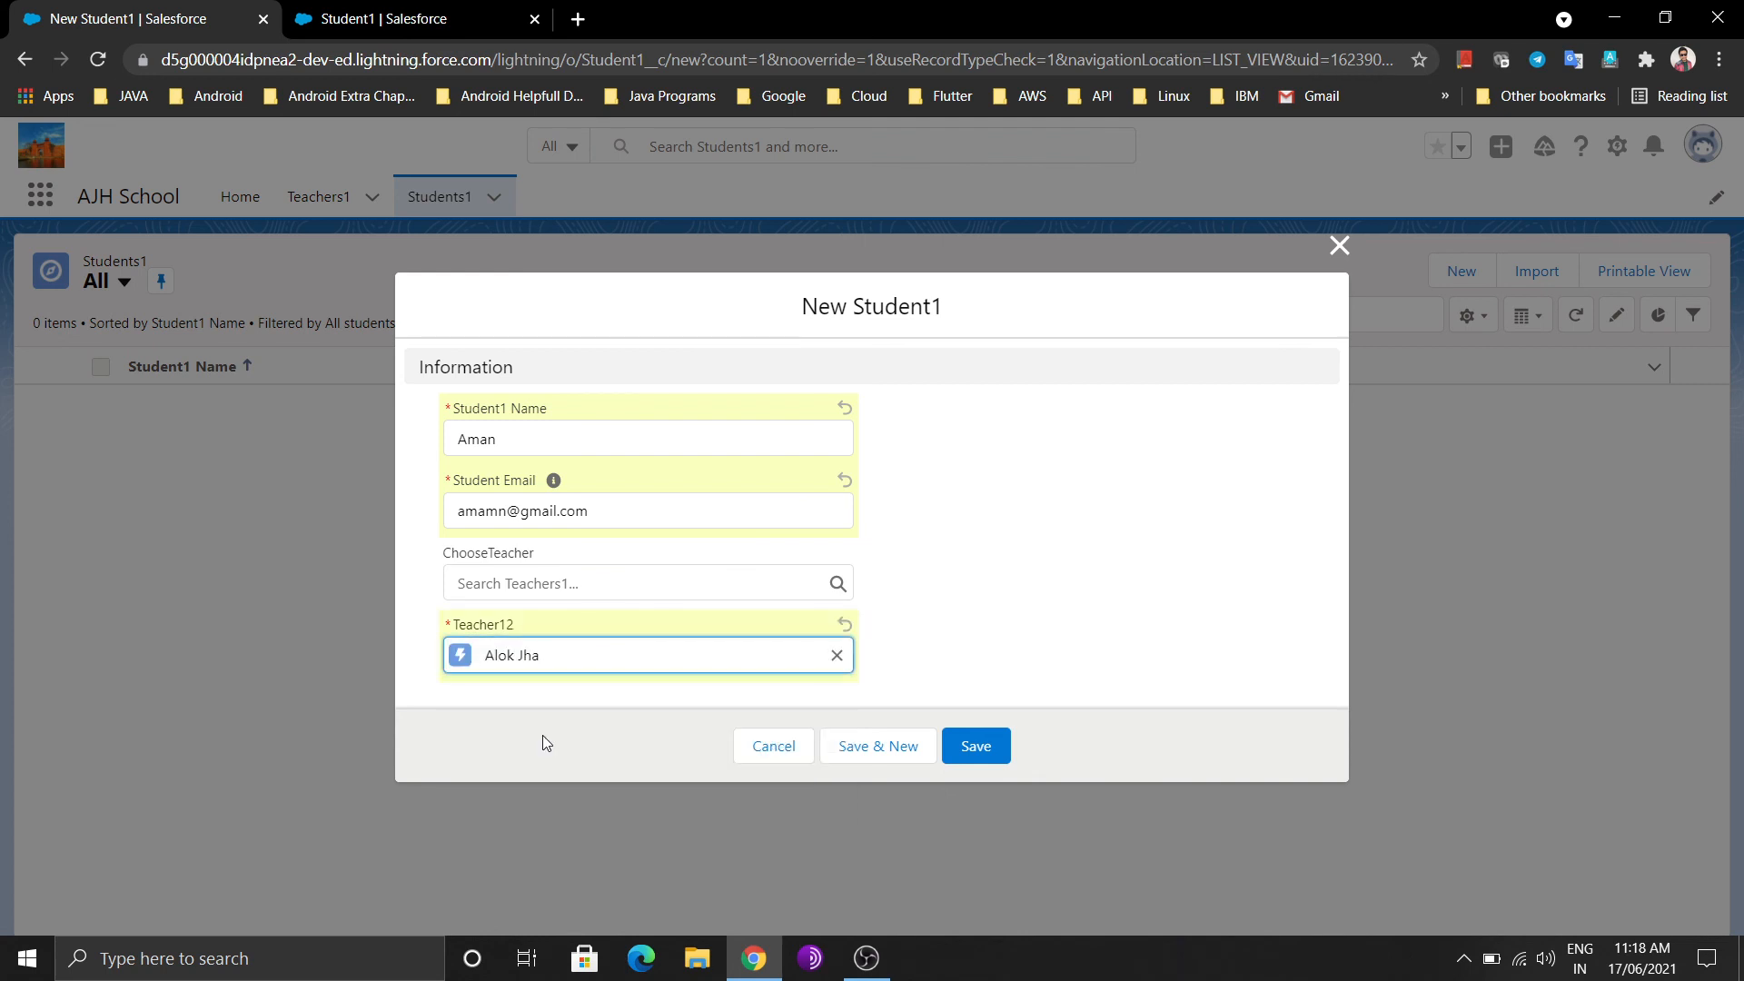
left_click(976, 746)
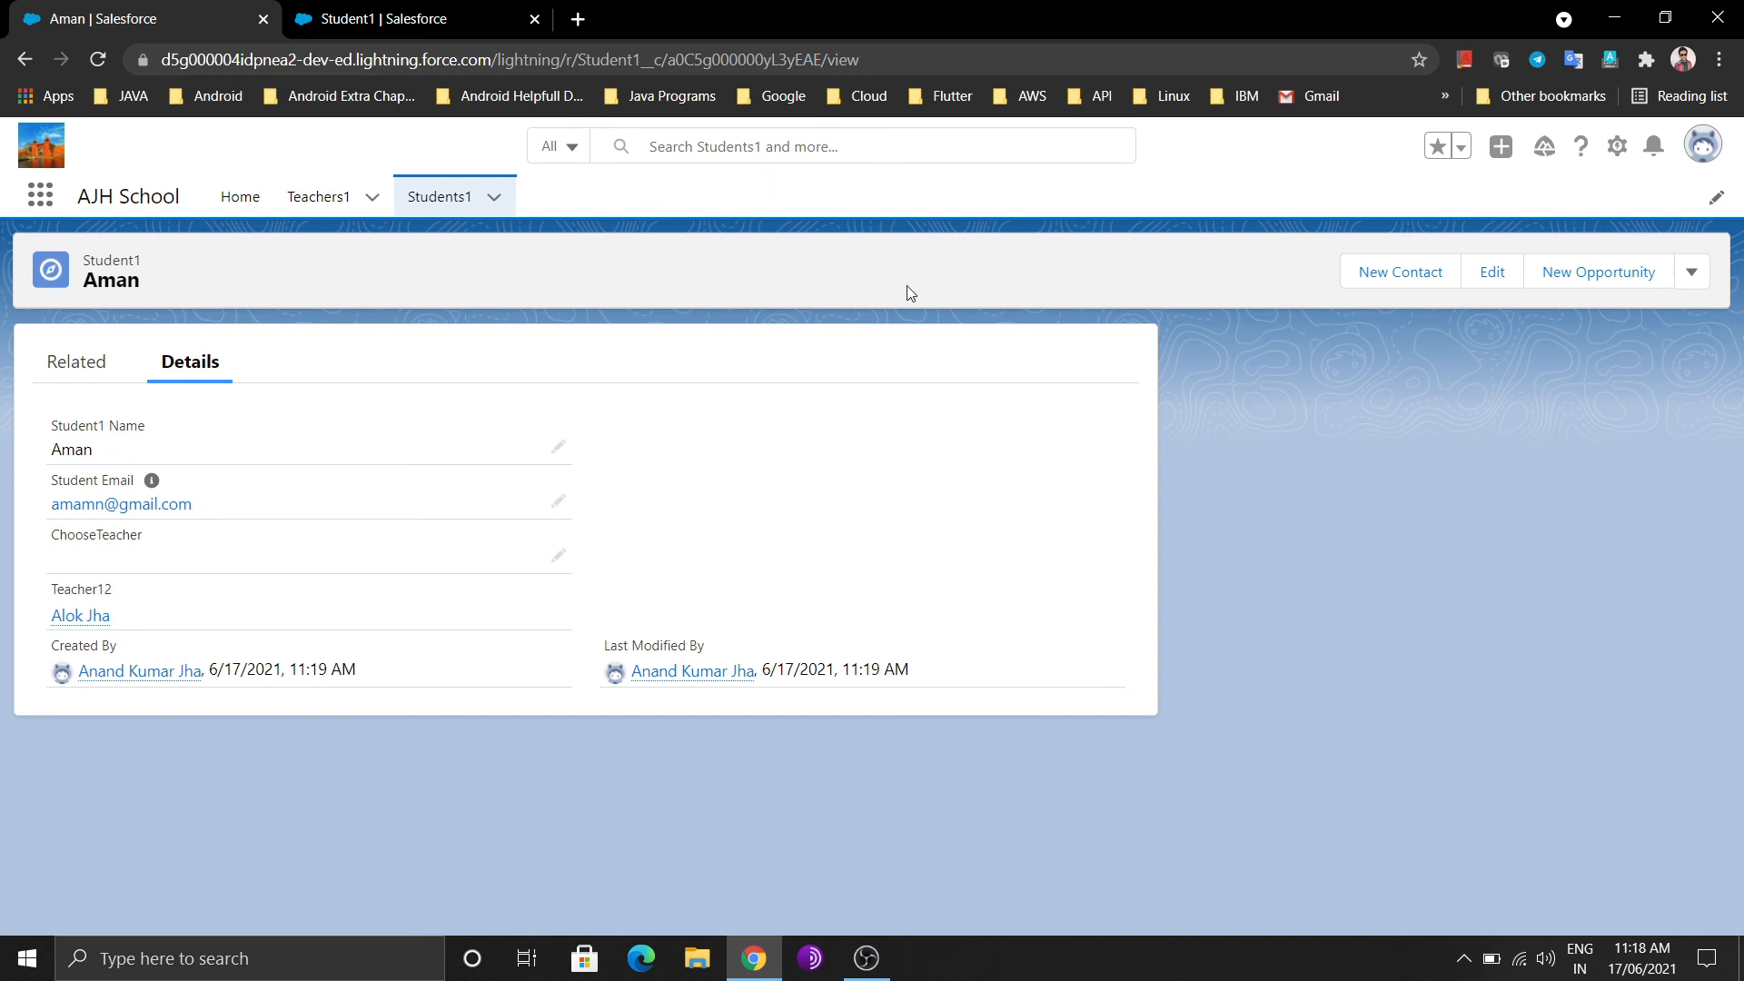
left_click(579, 19)
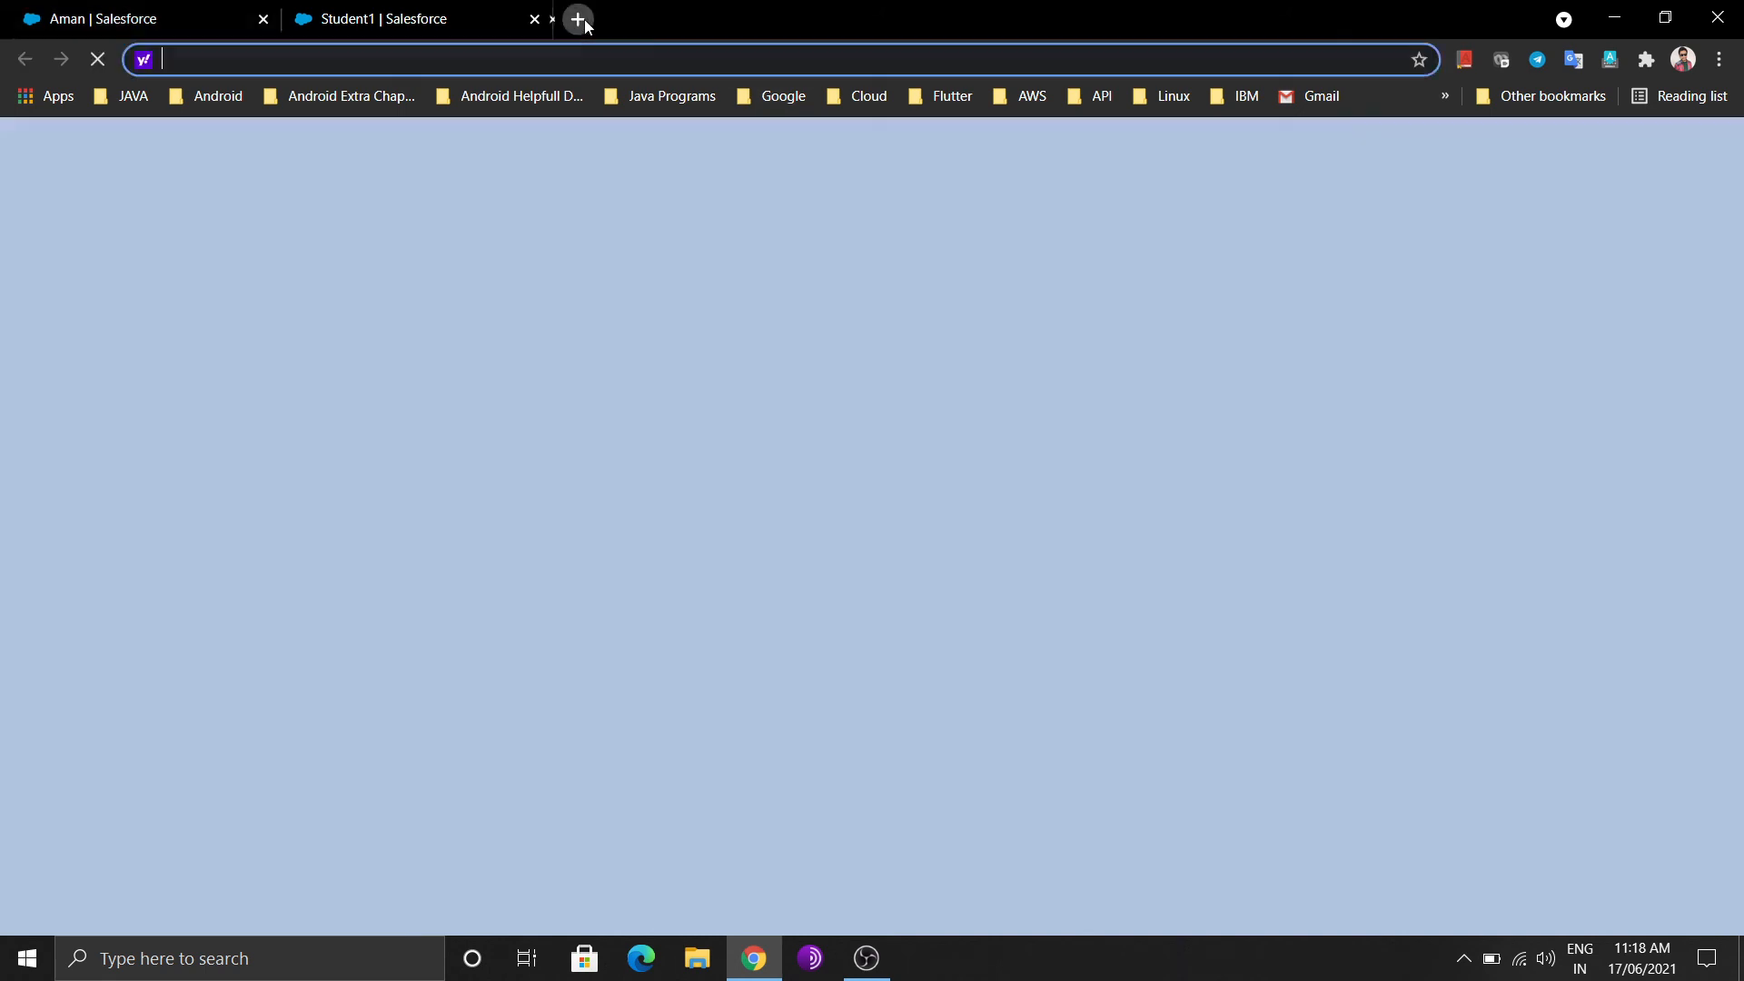
Search Yahoo for 'master and lookup relationship in salesforce' and scroll through the results
type("maste")
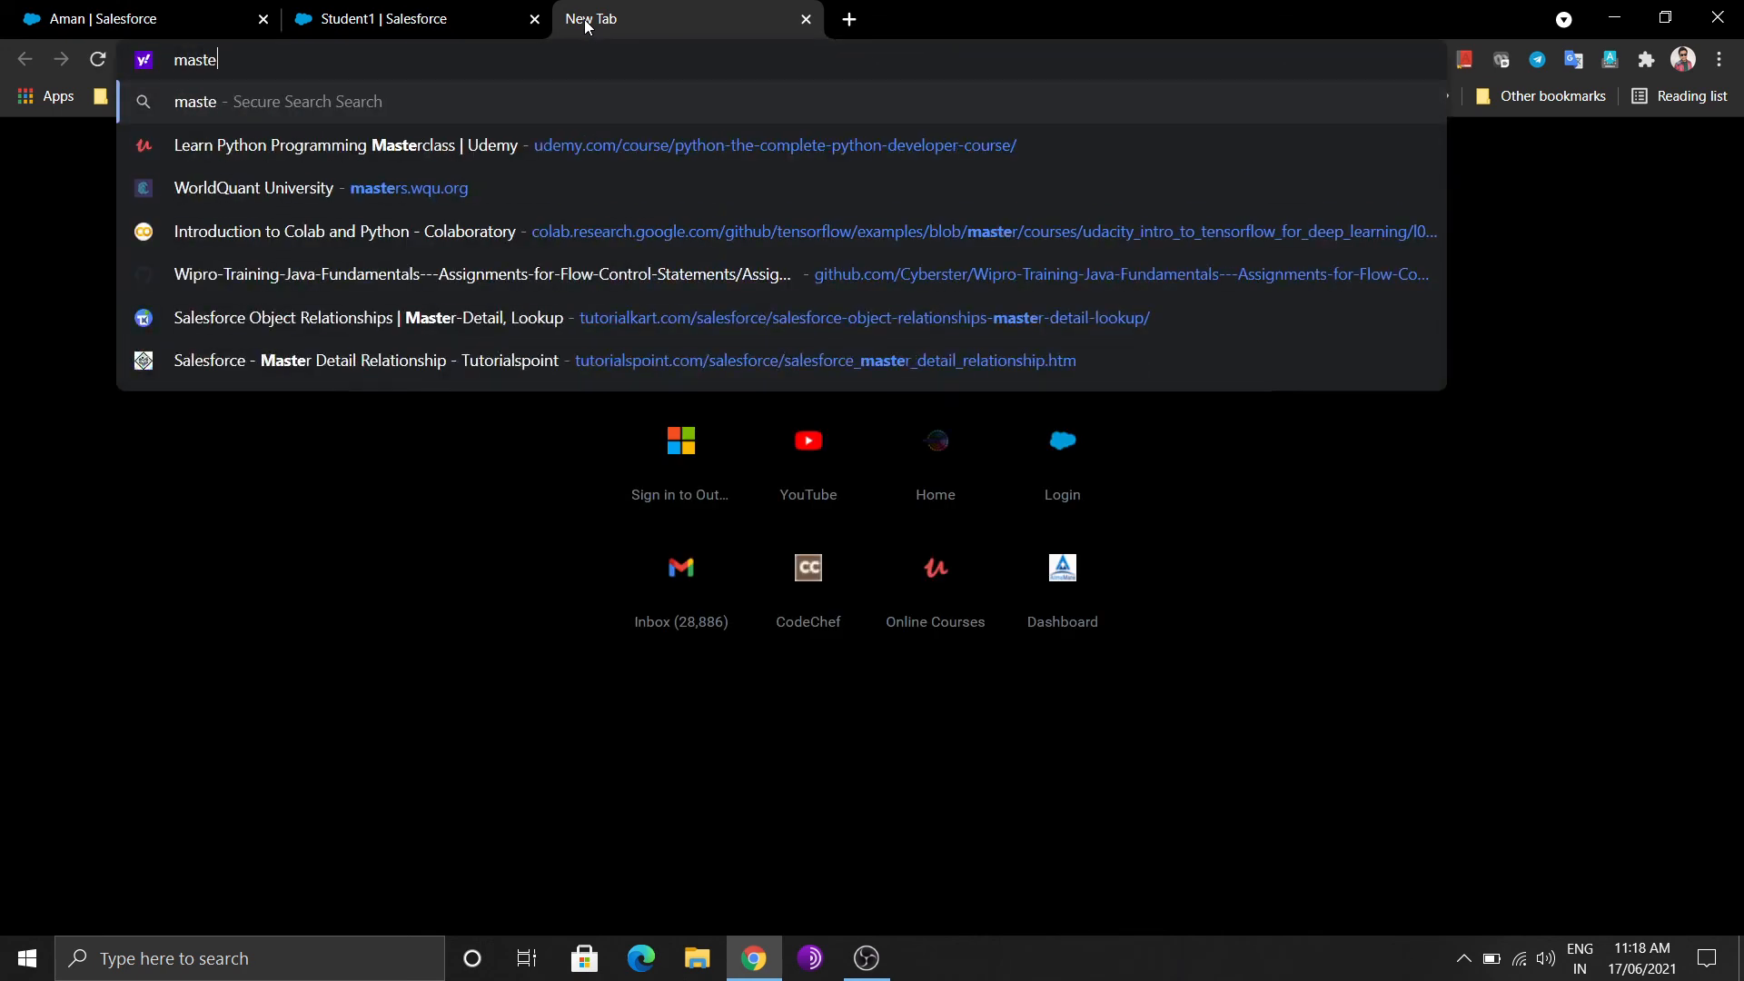
type("r and ")
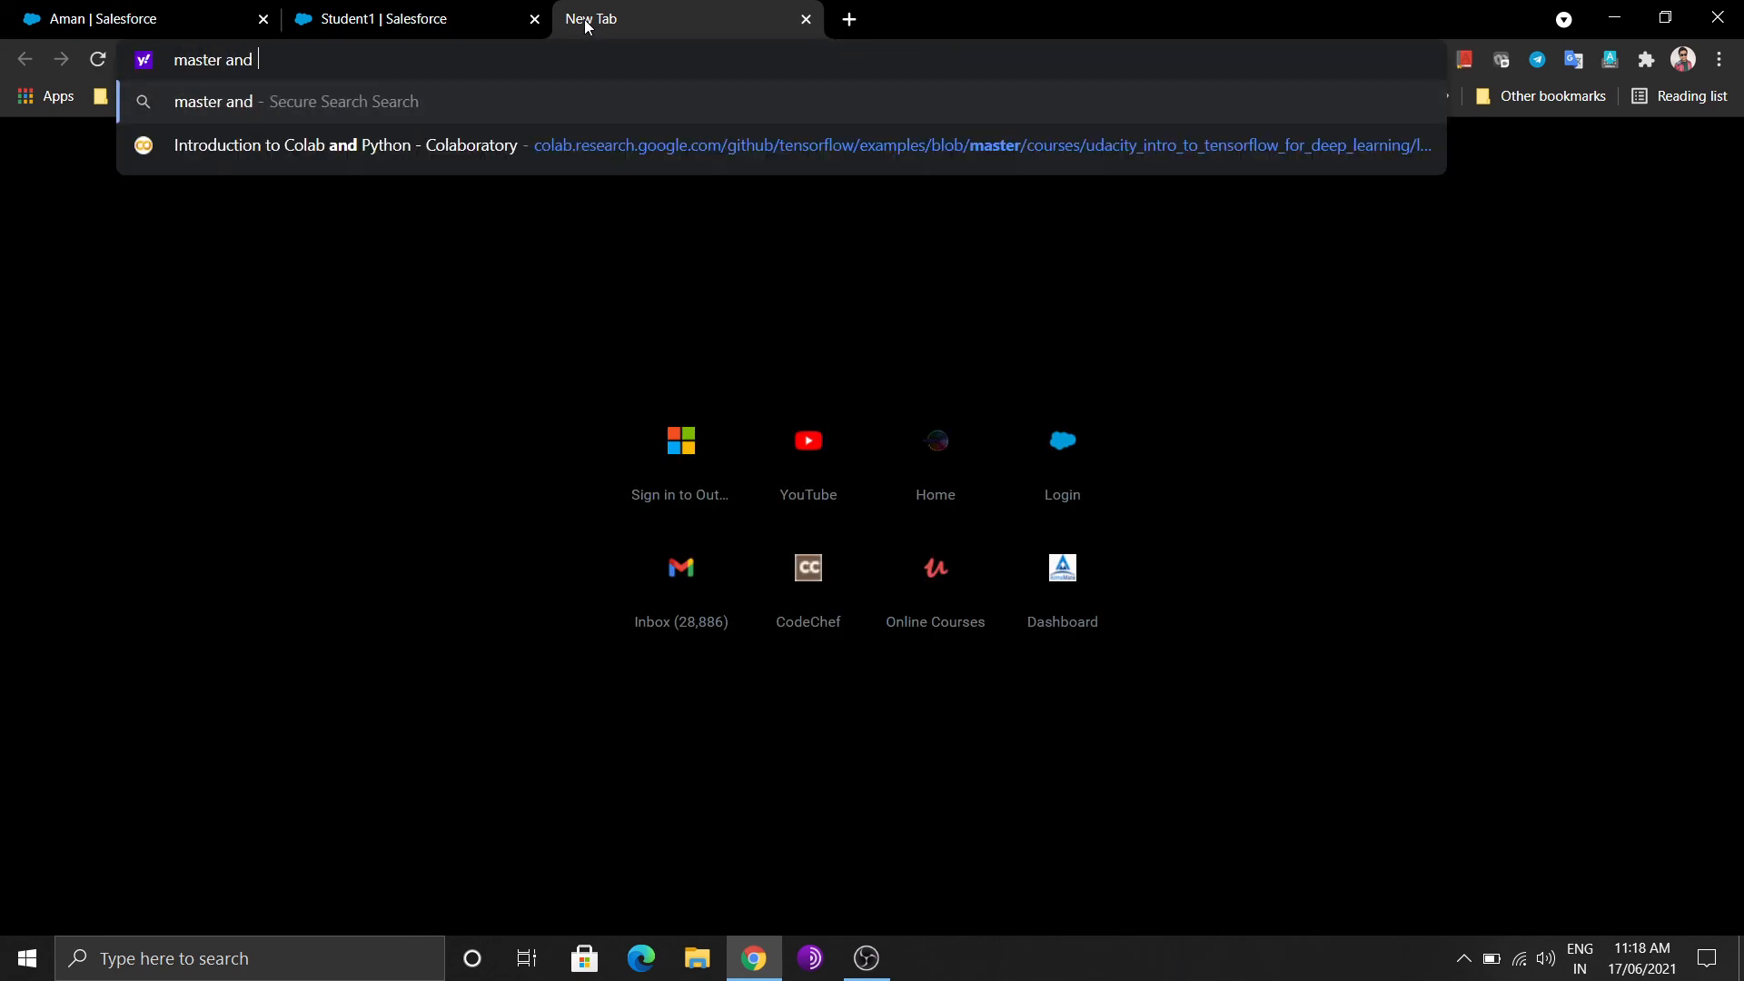
type("lookup relati")
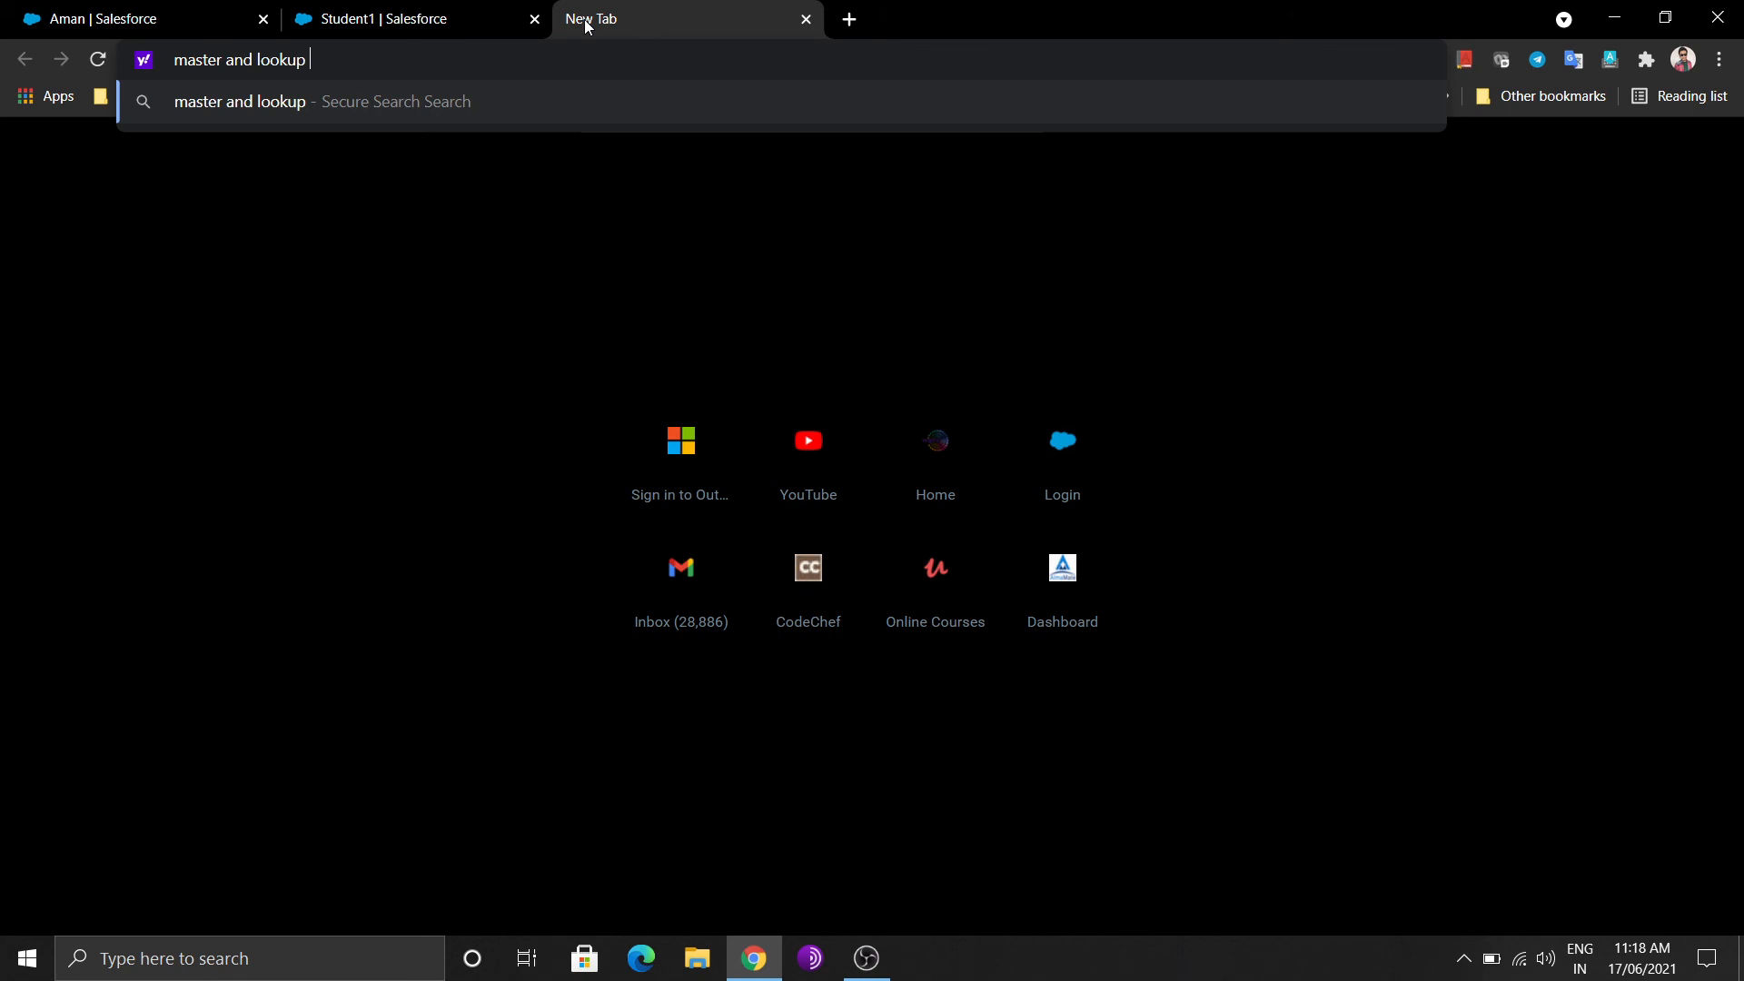
type("onshi[")
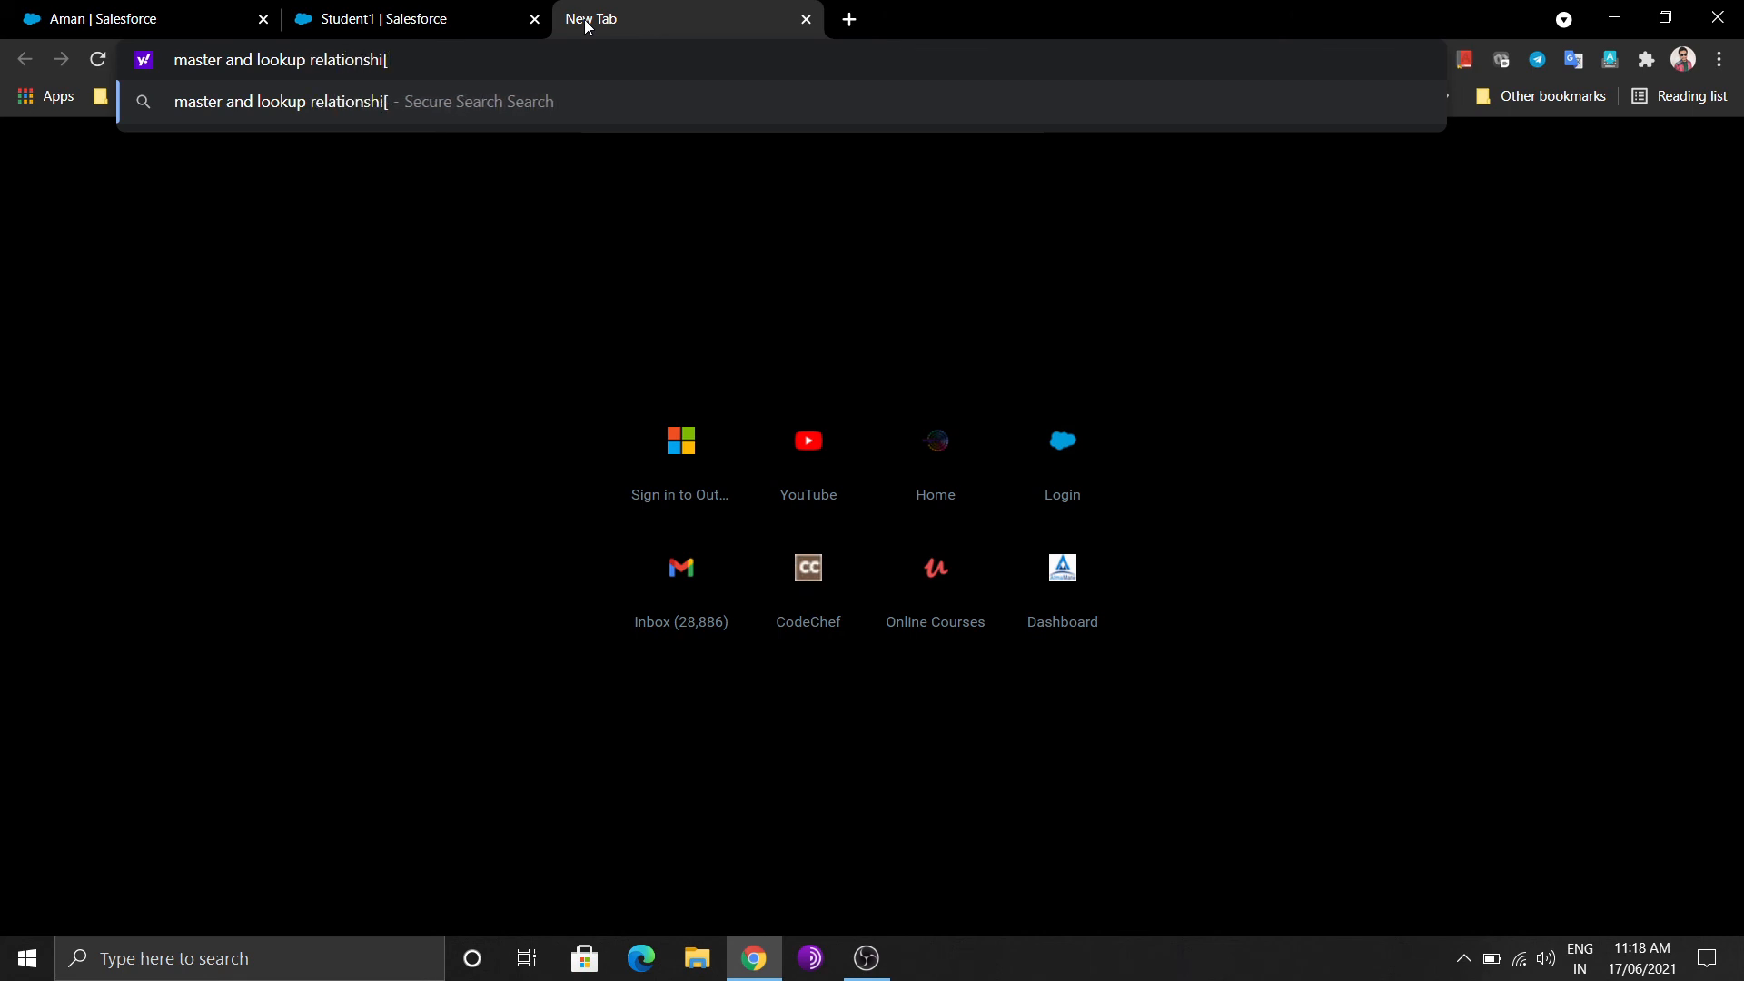
key("BackSpace")
type("p in salesforce")
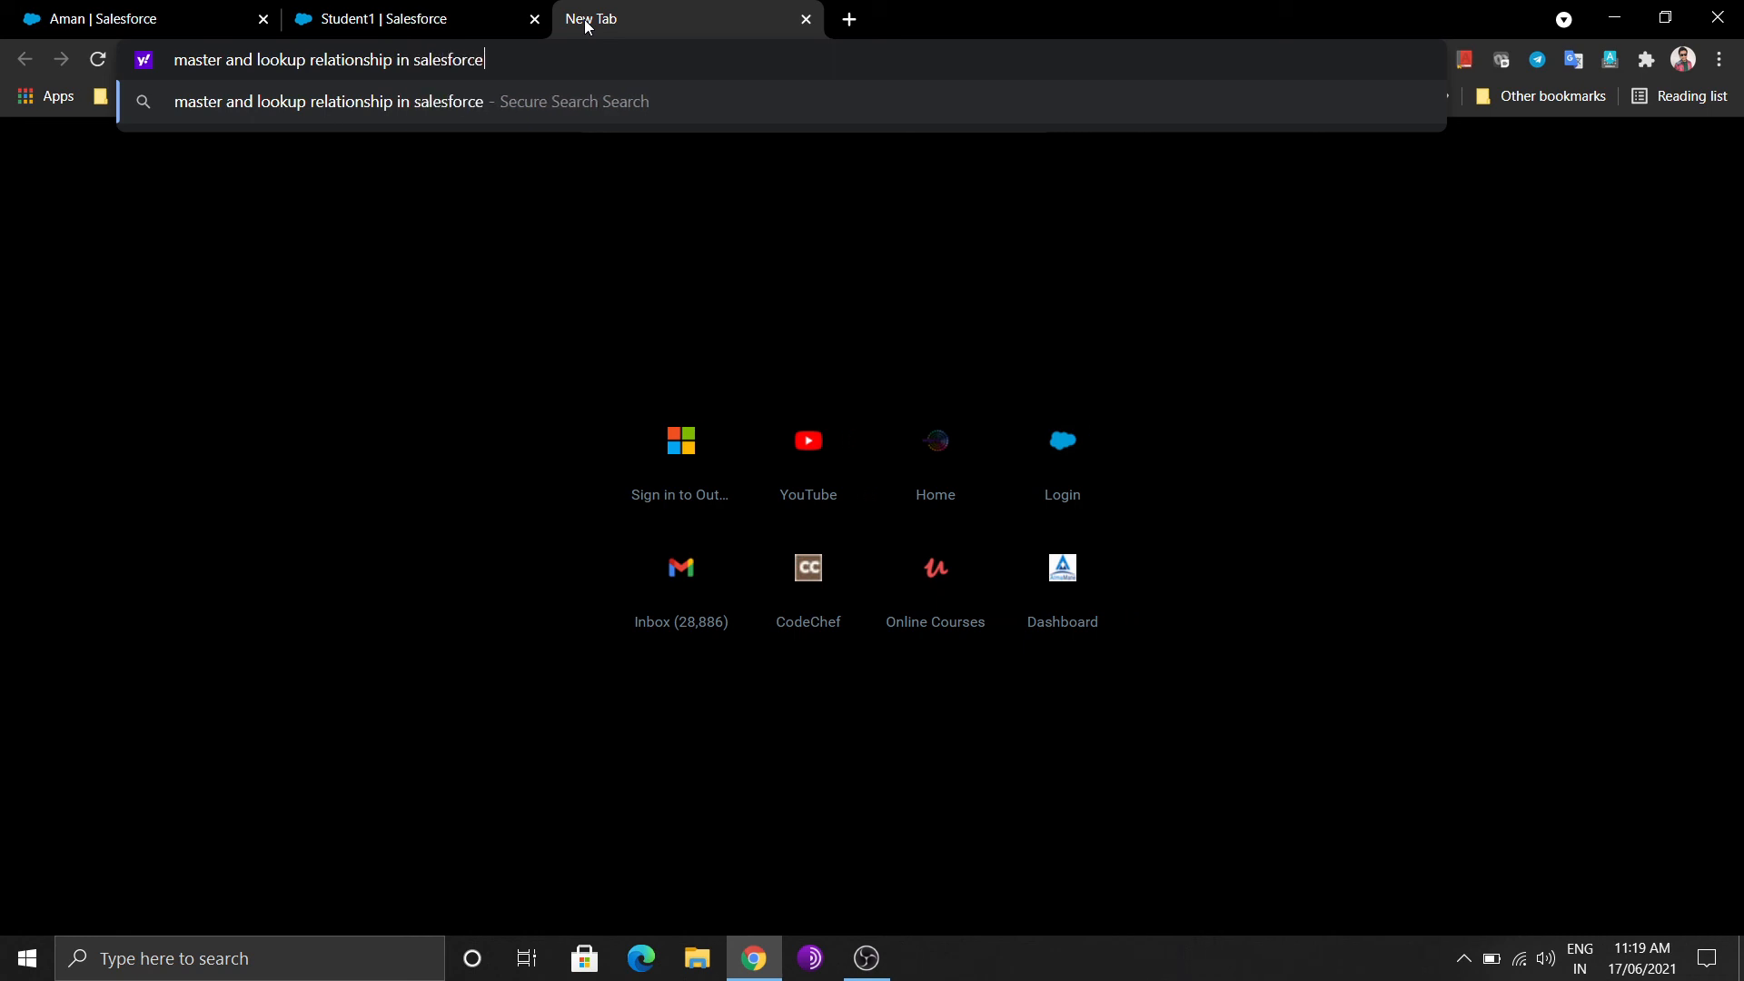
key("Return")
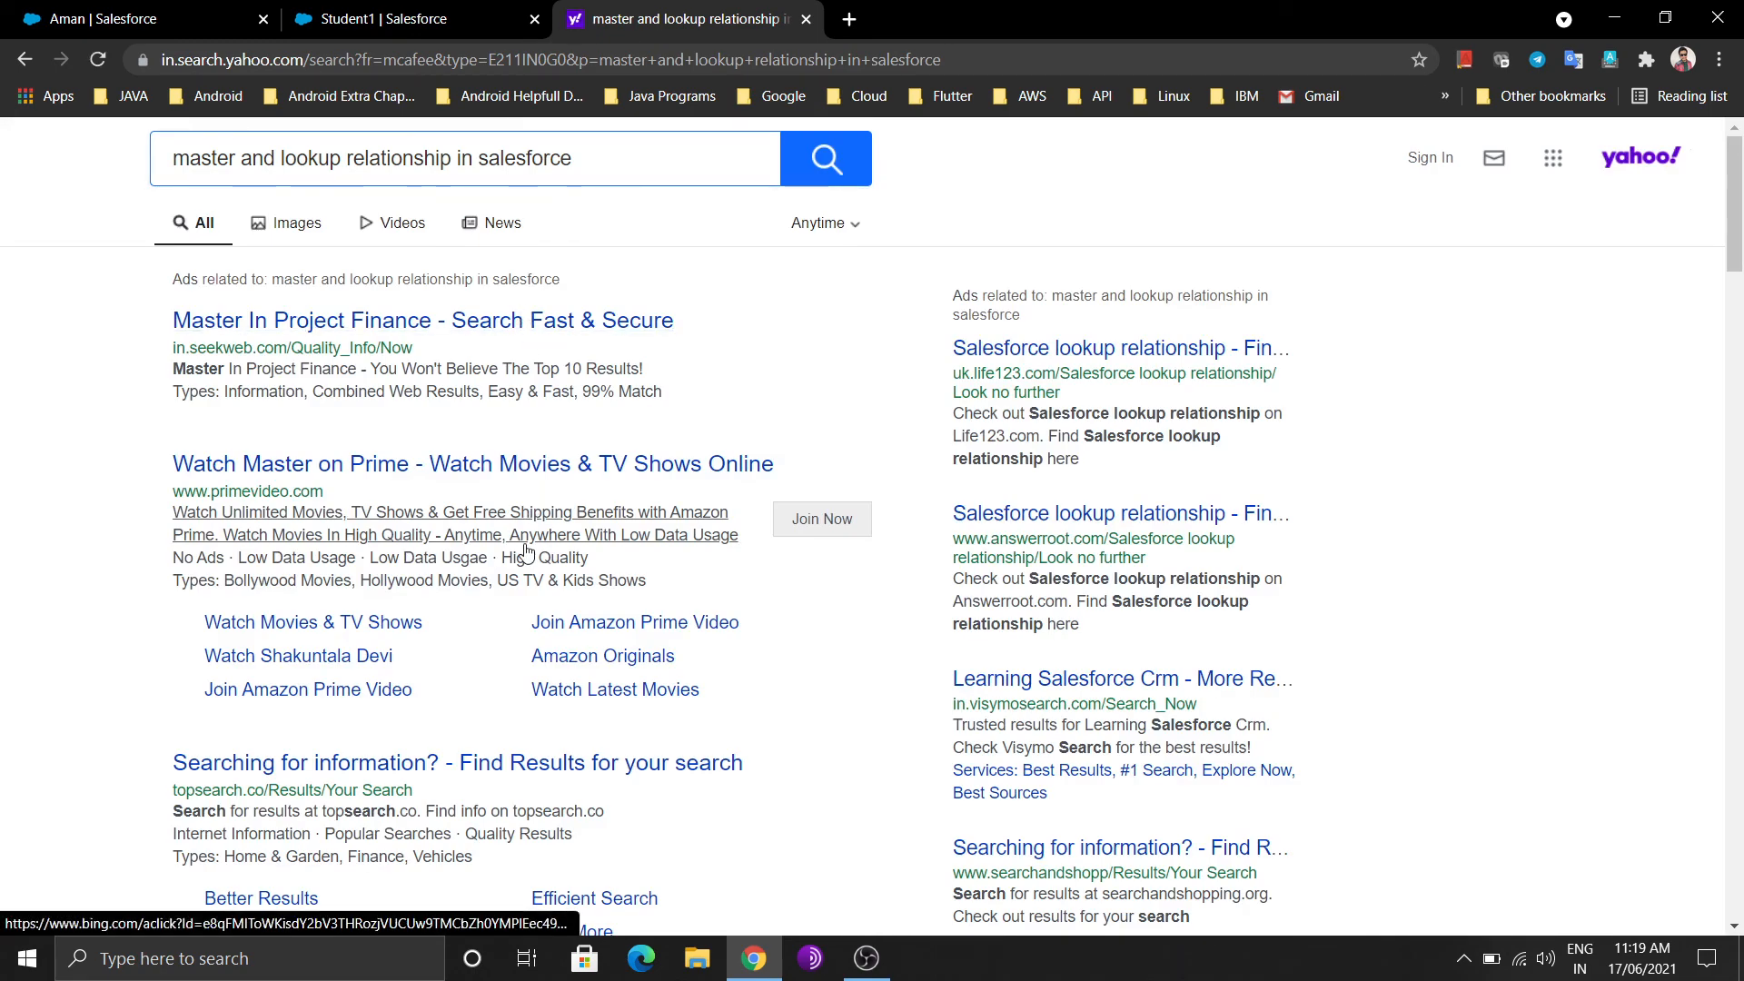
scroll(527, 554, "down", 5)
scroll(527, 554, "down", 6)
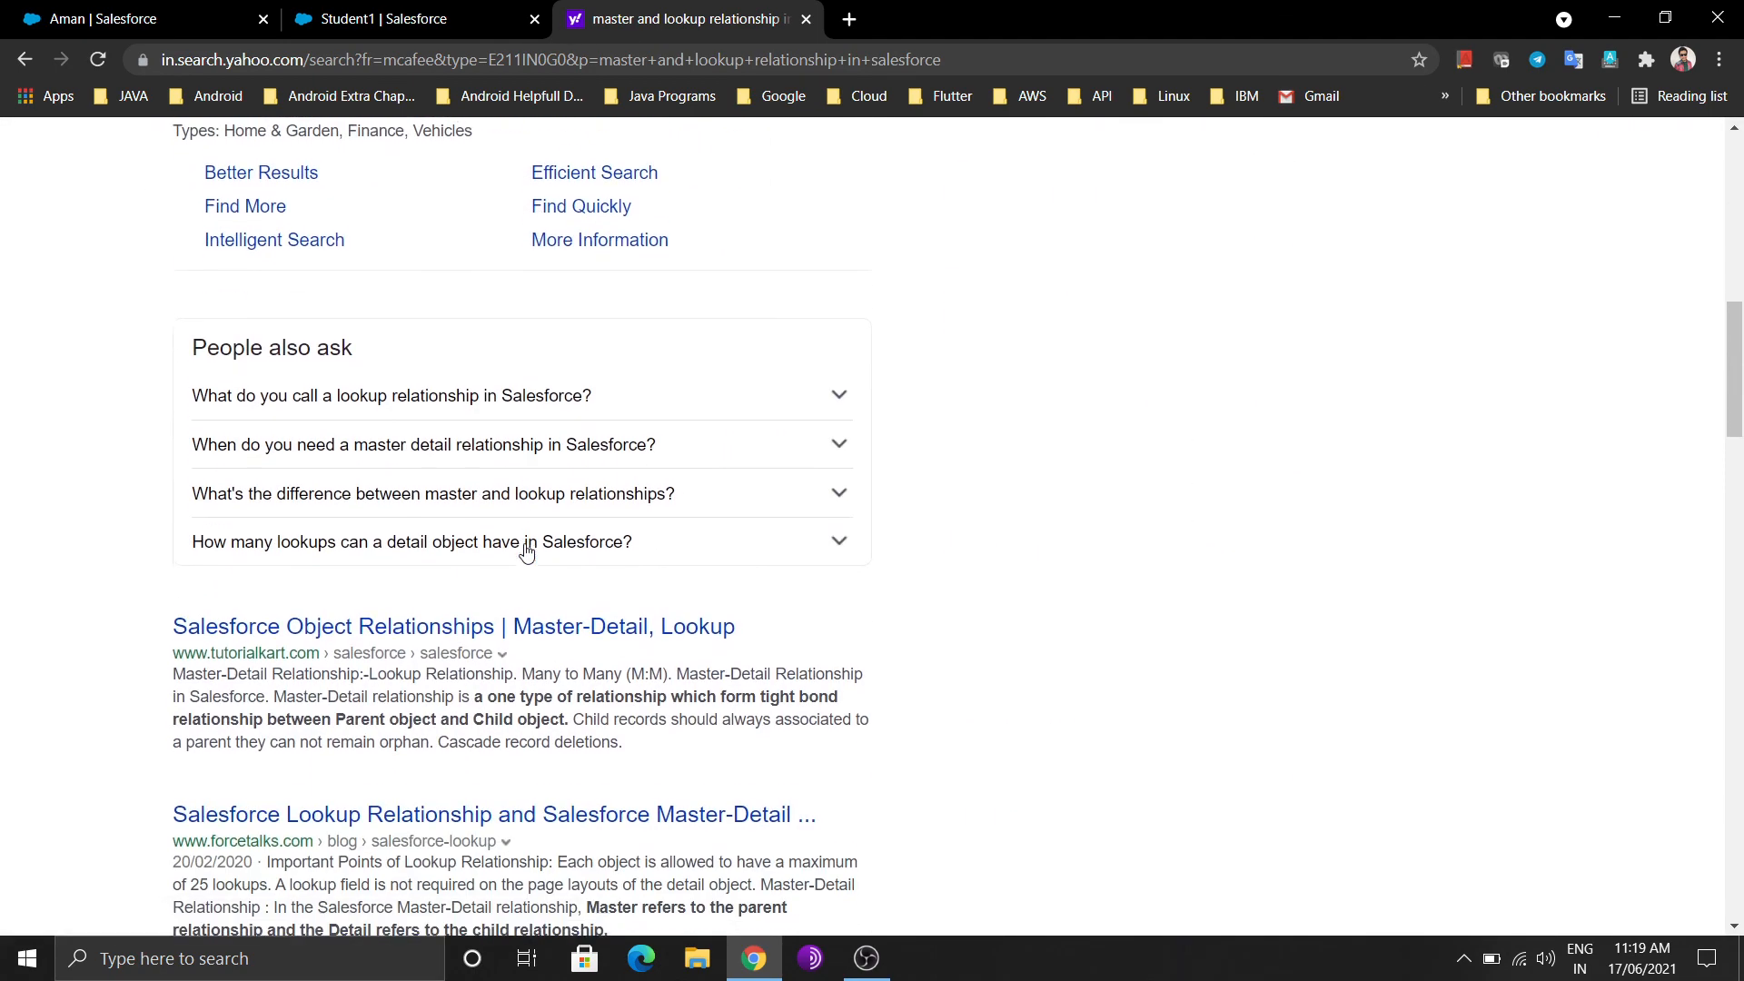
scroll(586, 610, "down", 3)
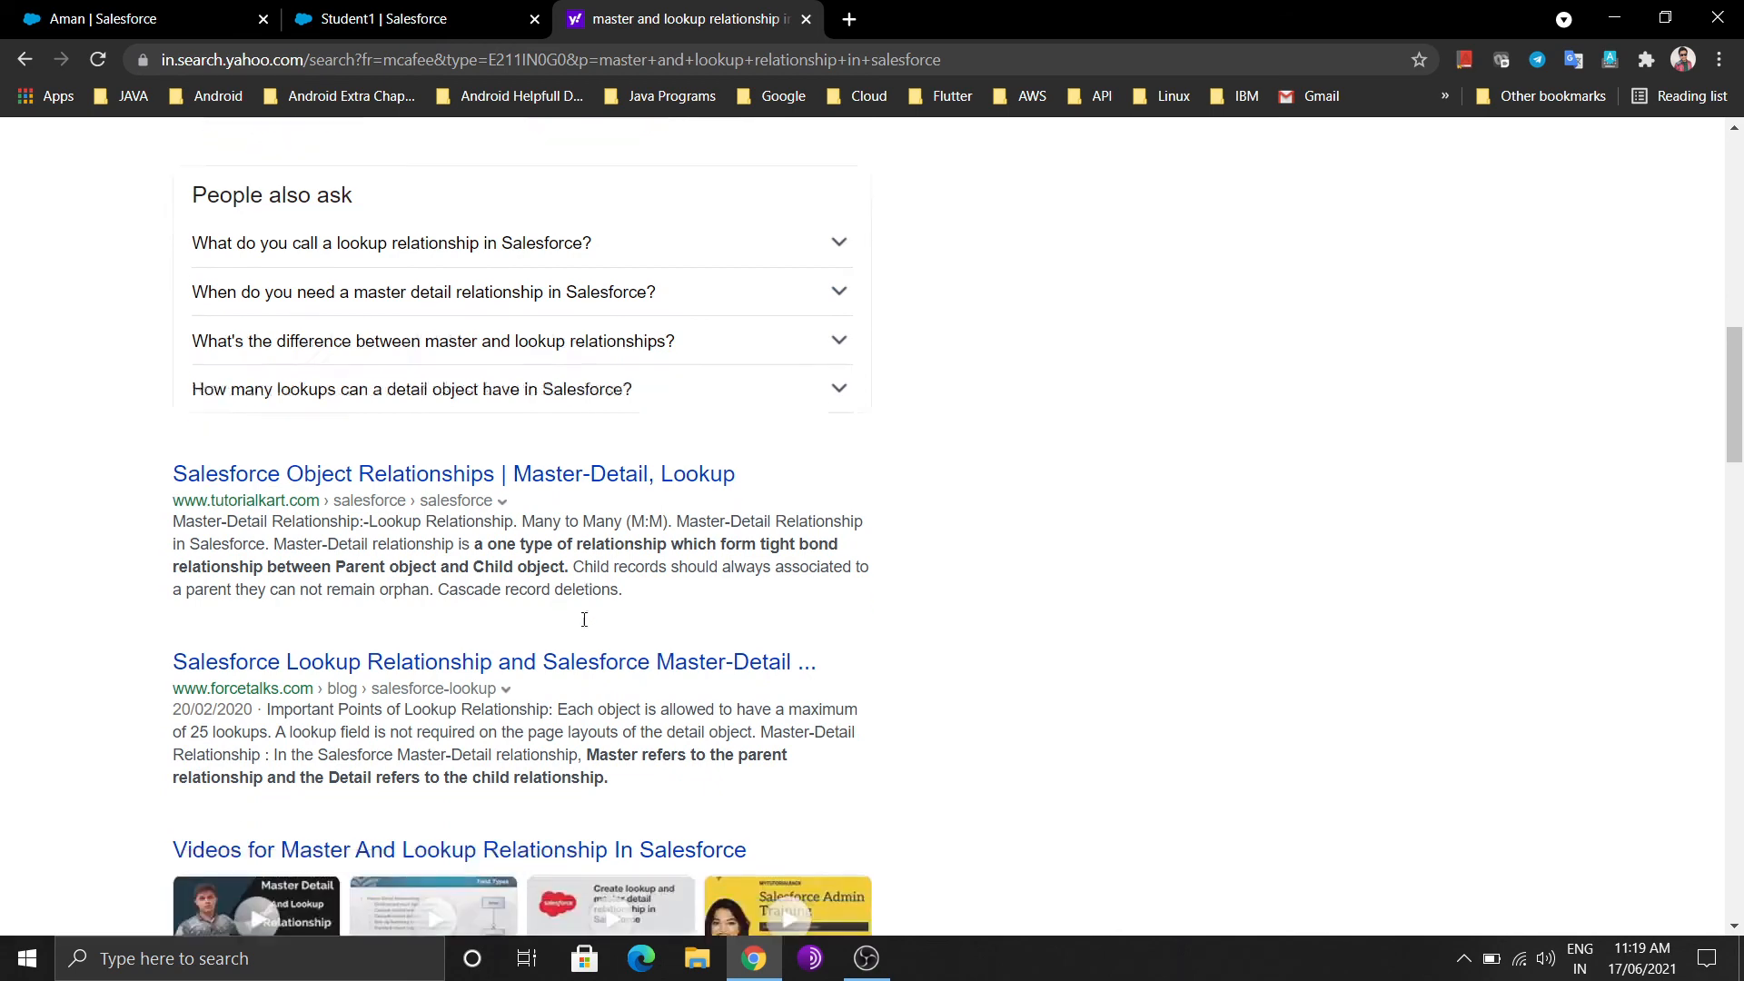
scroll(640, 735, "down", 4)
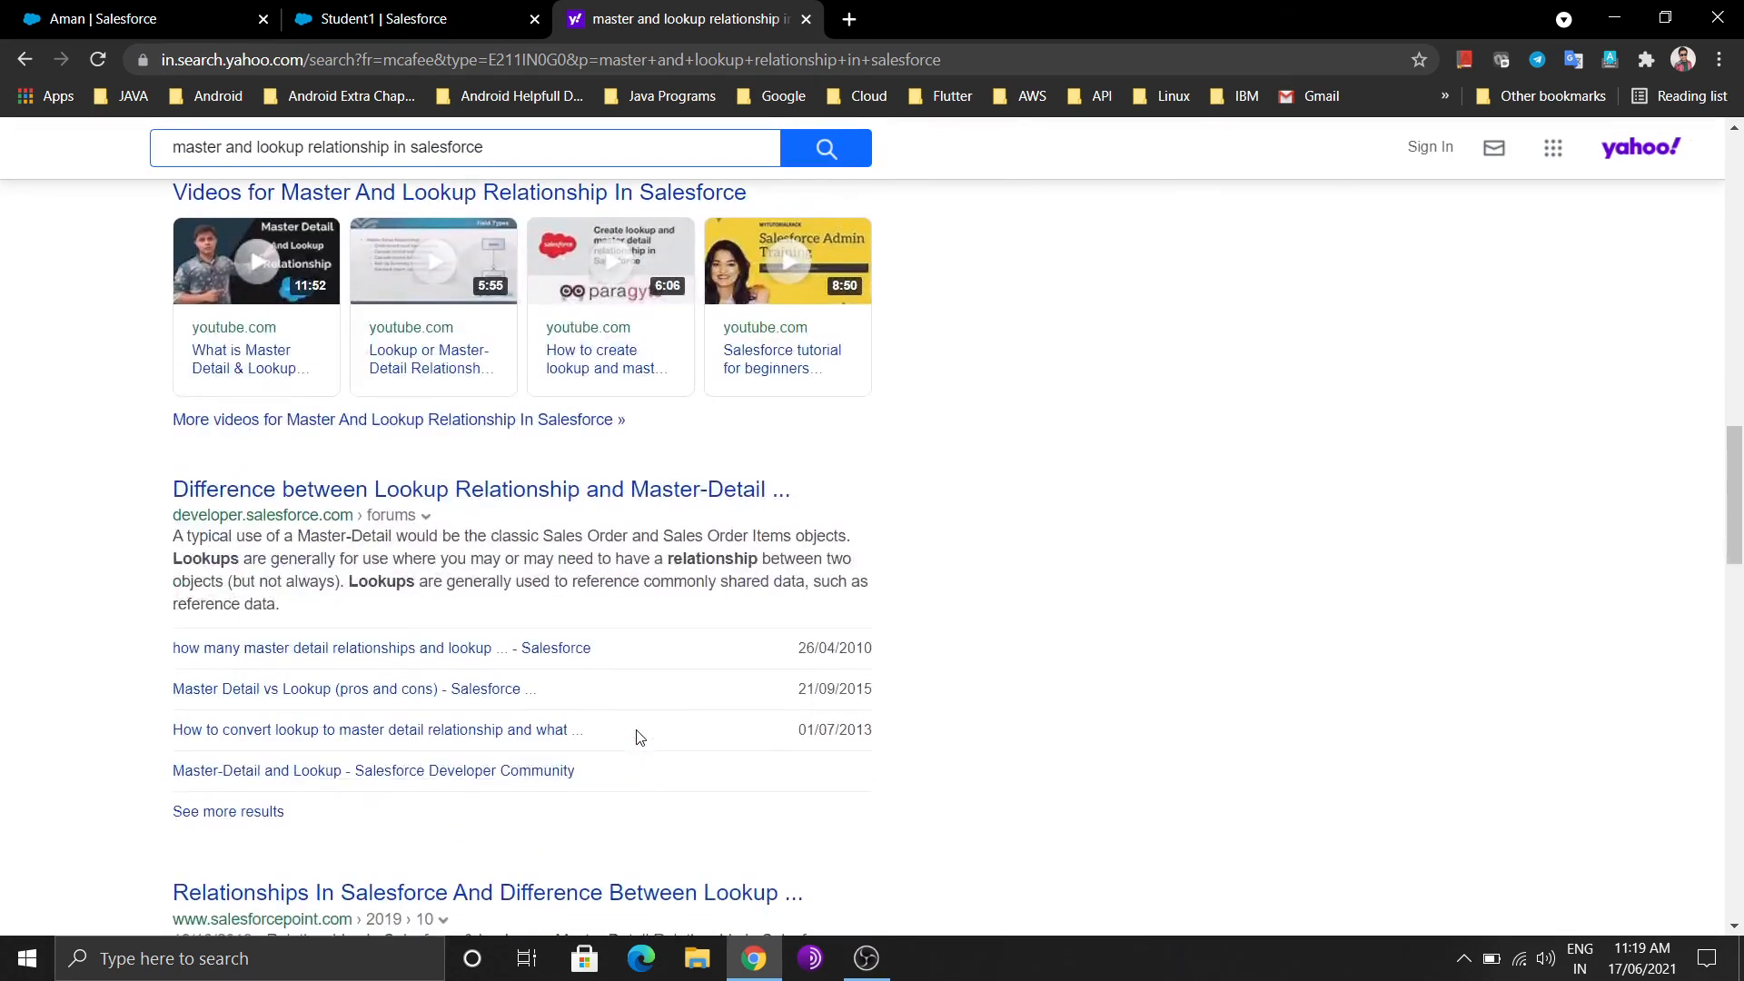
Read the developer forum thread on lookup versus master-detail relationships, then minimize the browser
left_click(491, 489)
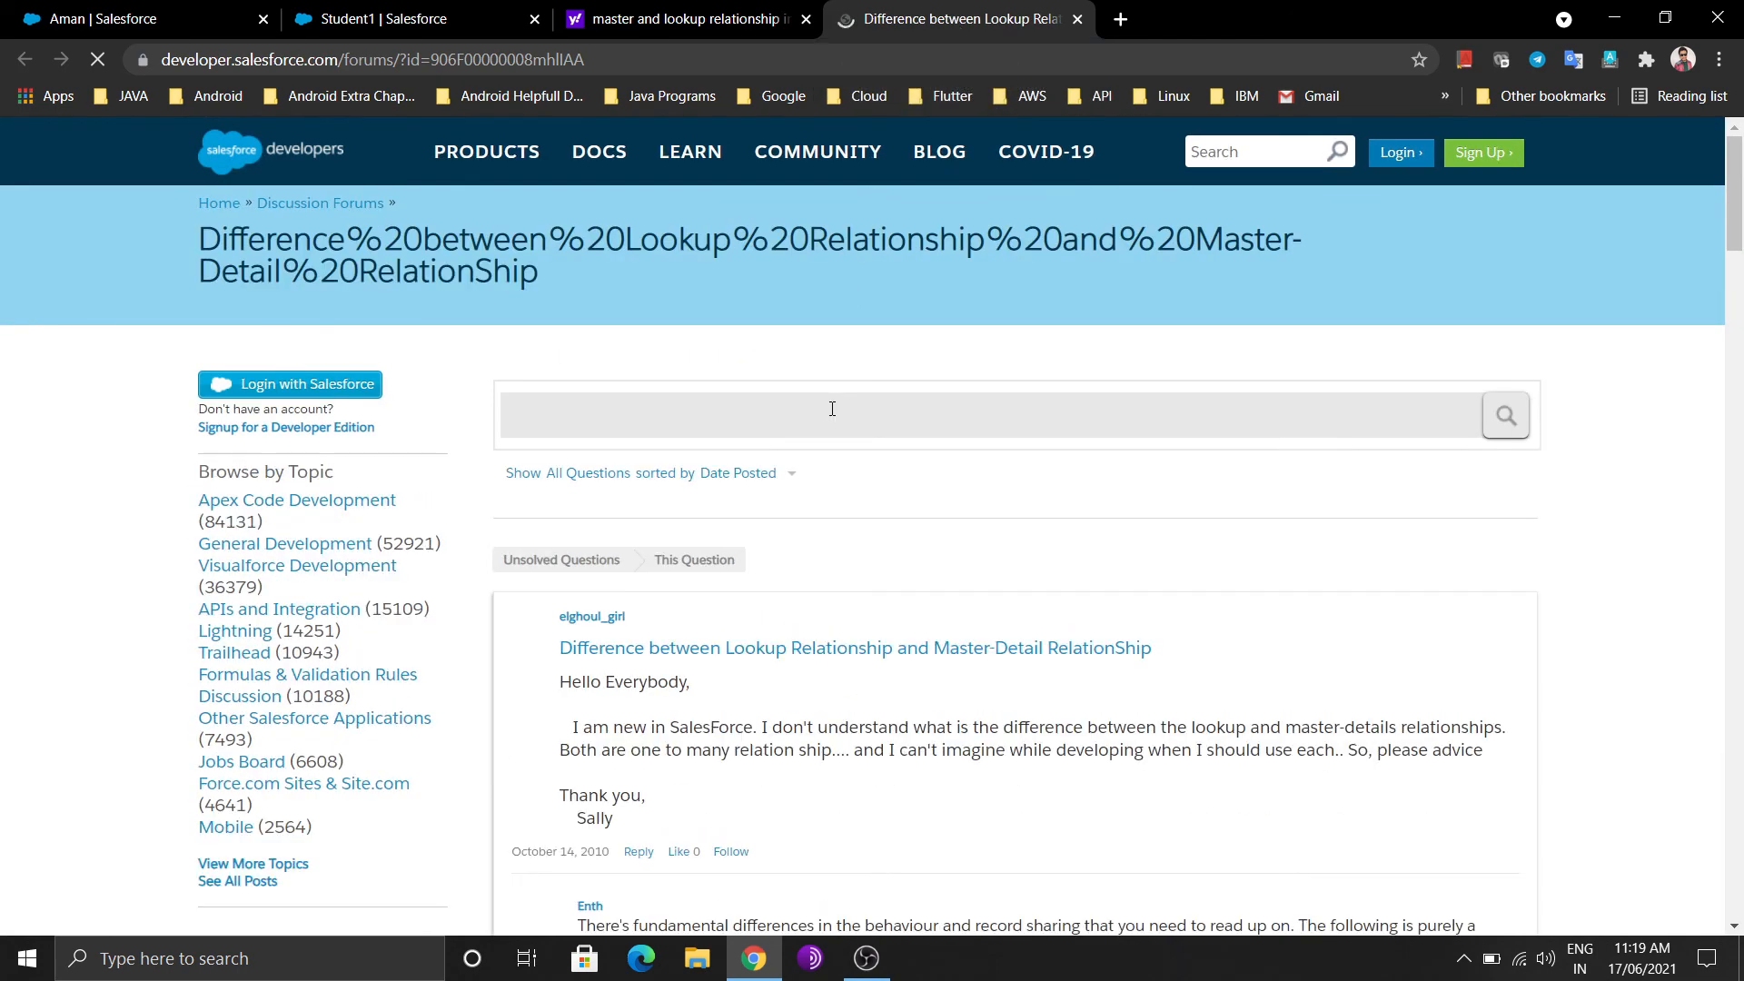
scroll(832, 408, "down", 5)
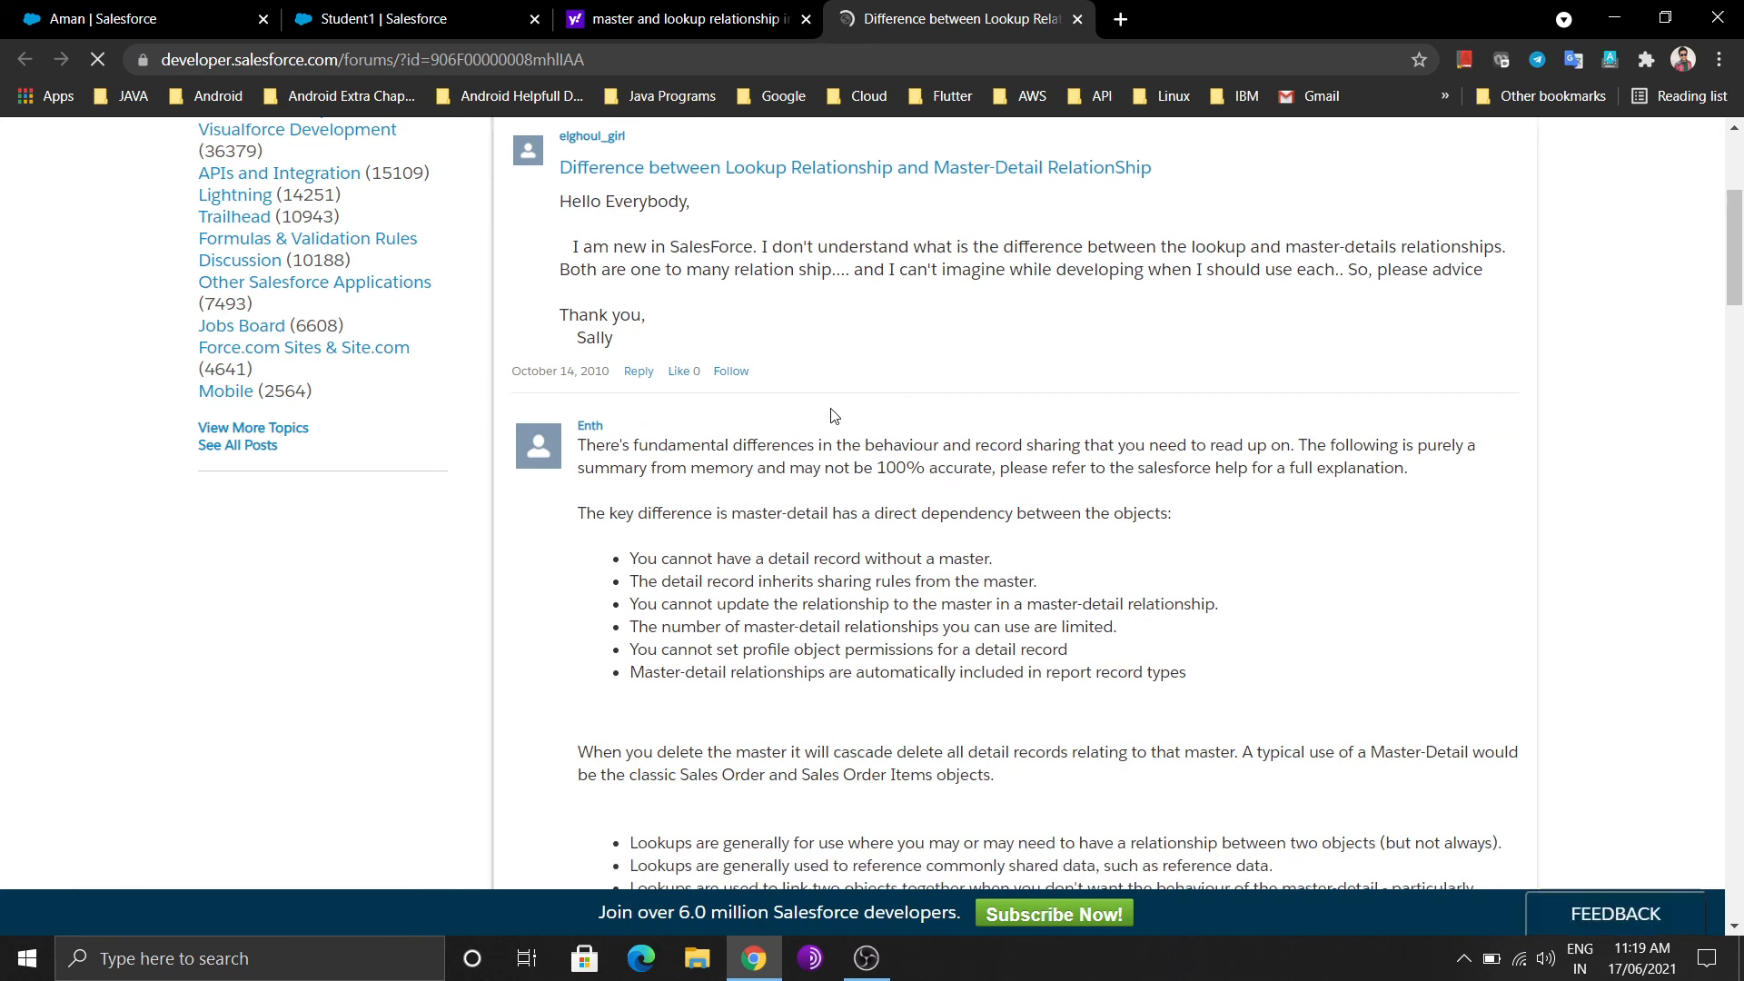
scroll(833, 416, "up", 2)
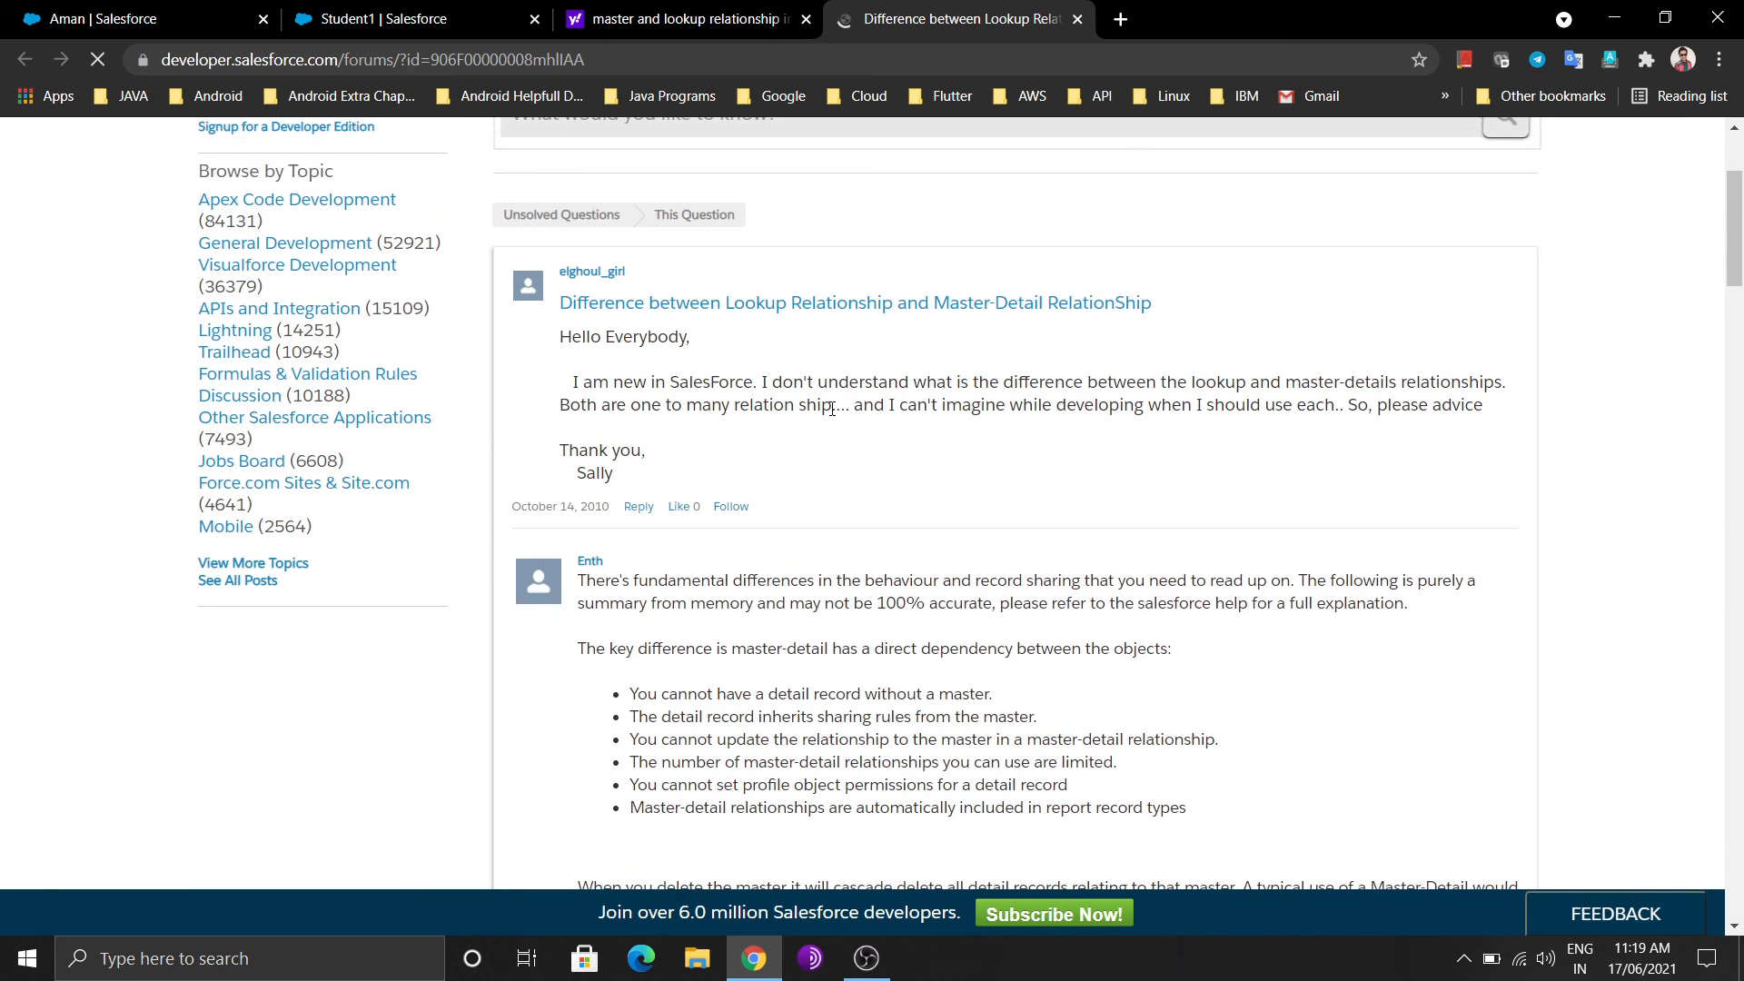
scroll(832, 409, "up", 2)
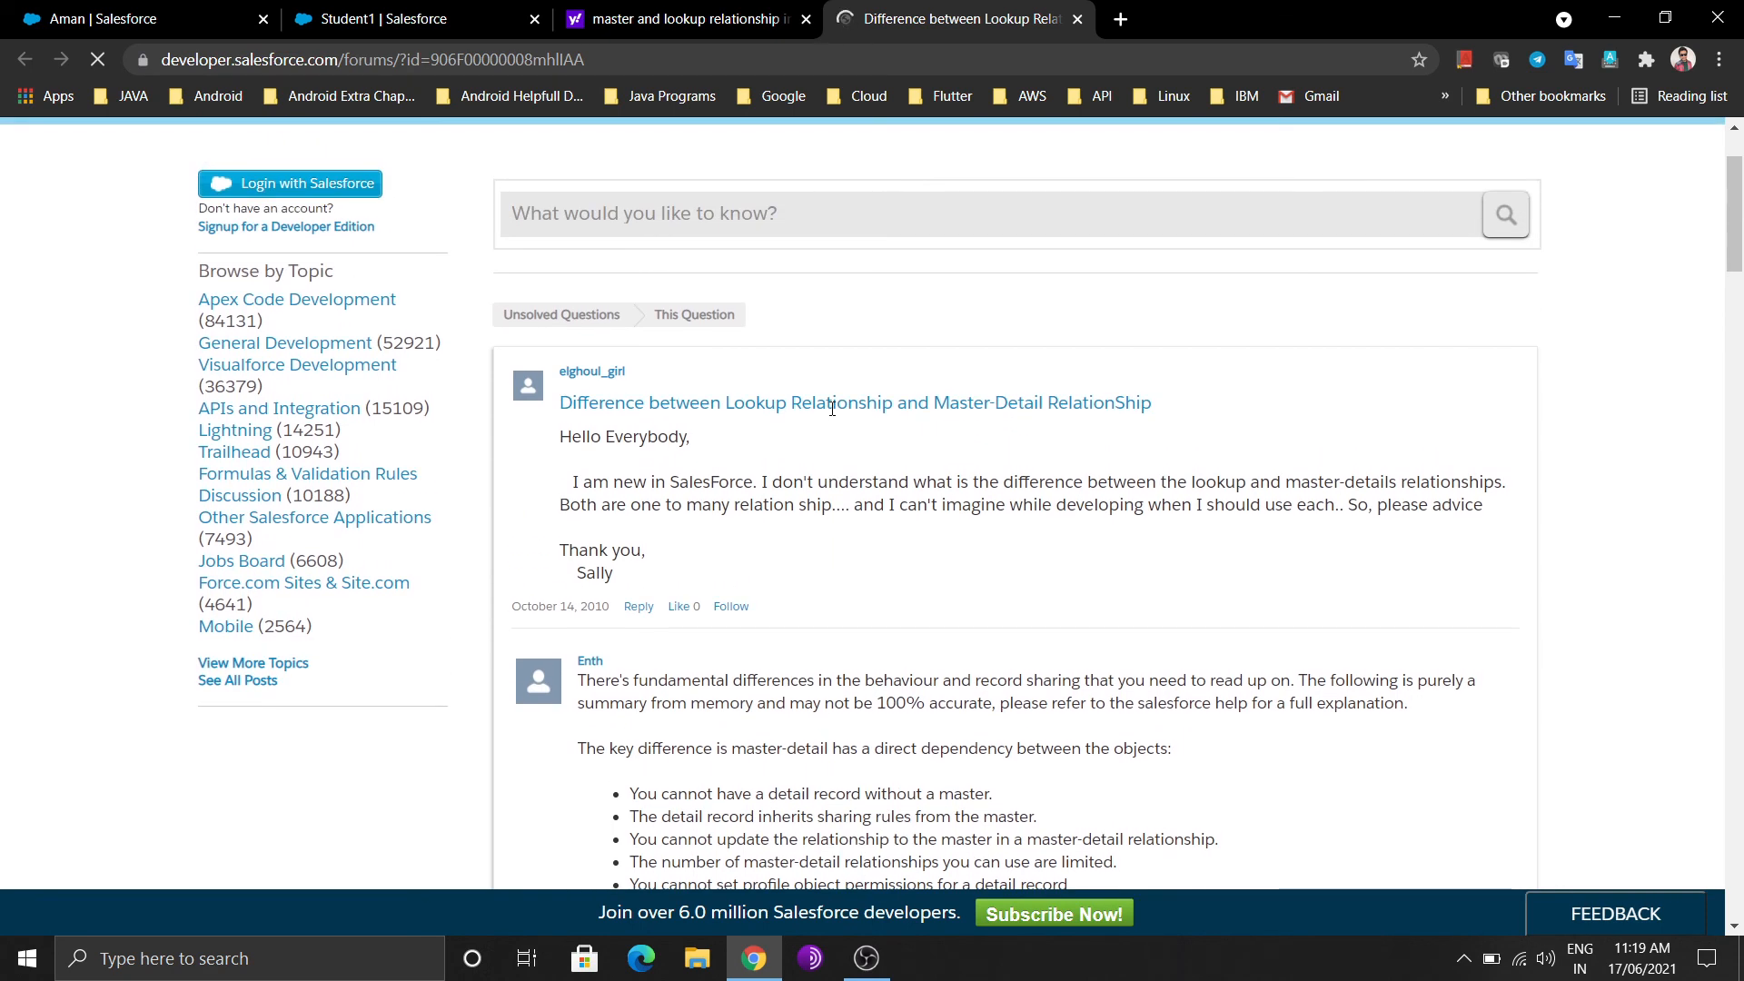
scroll(832, 408, "up", 1)
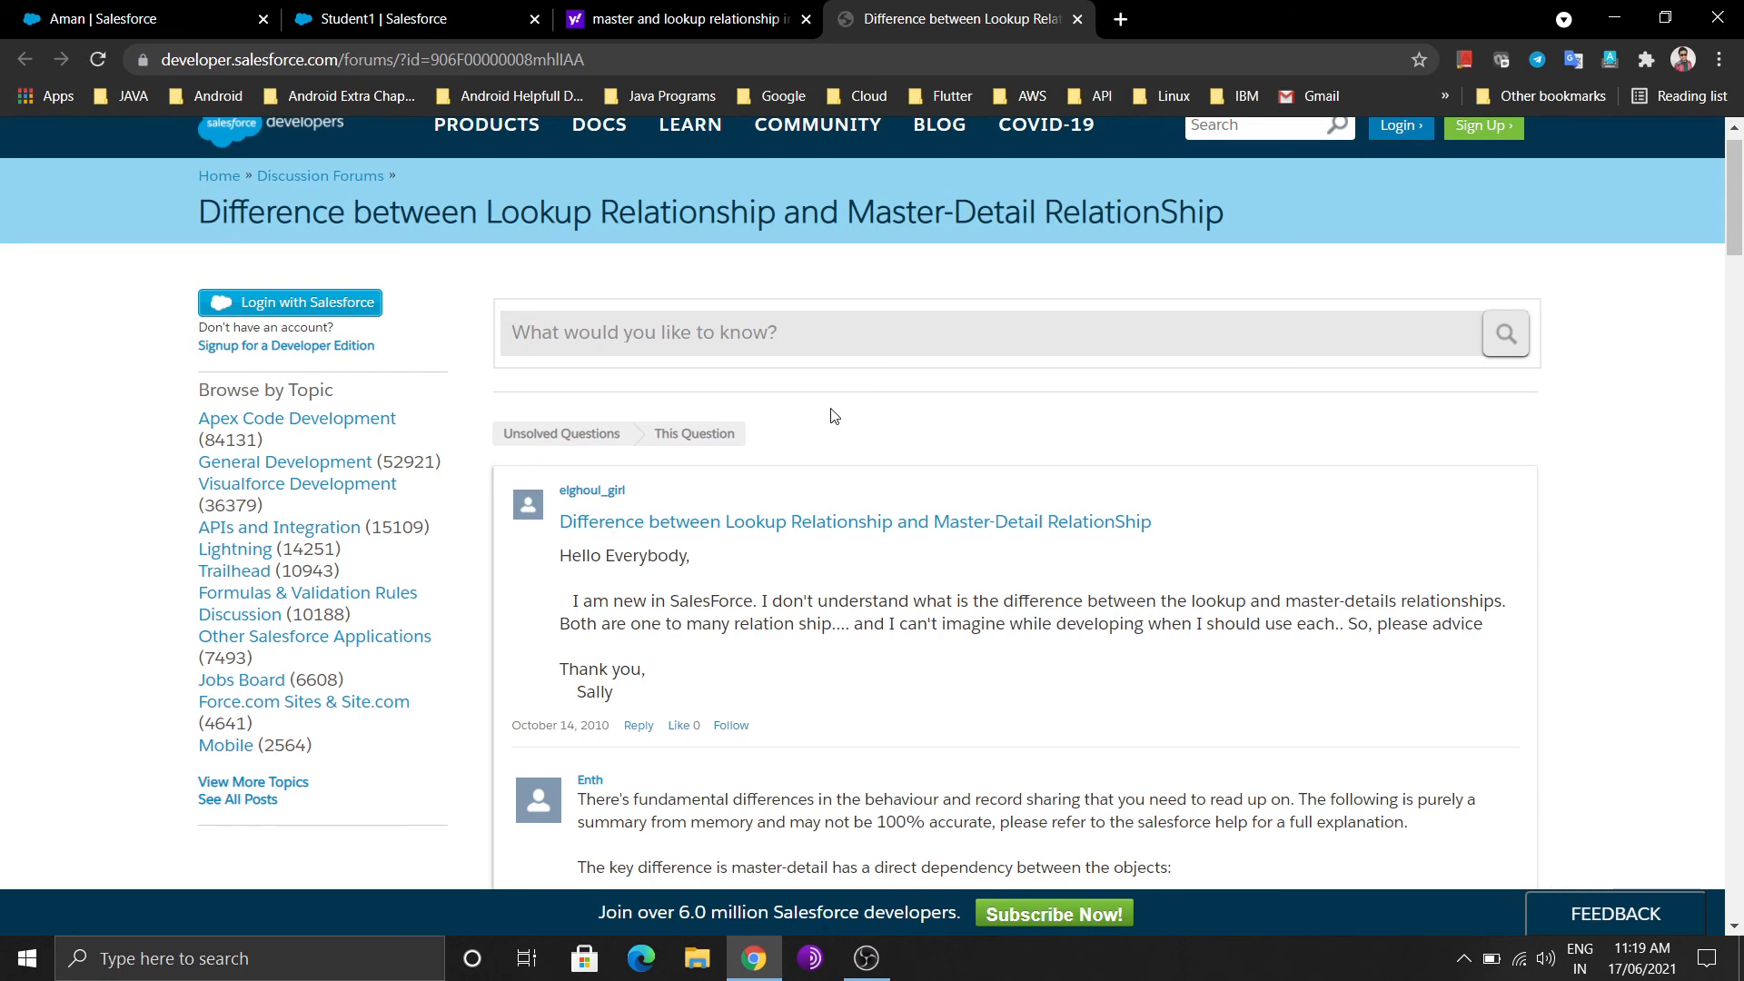
left_click(1606, 14)
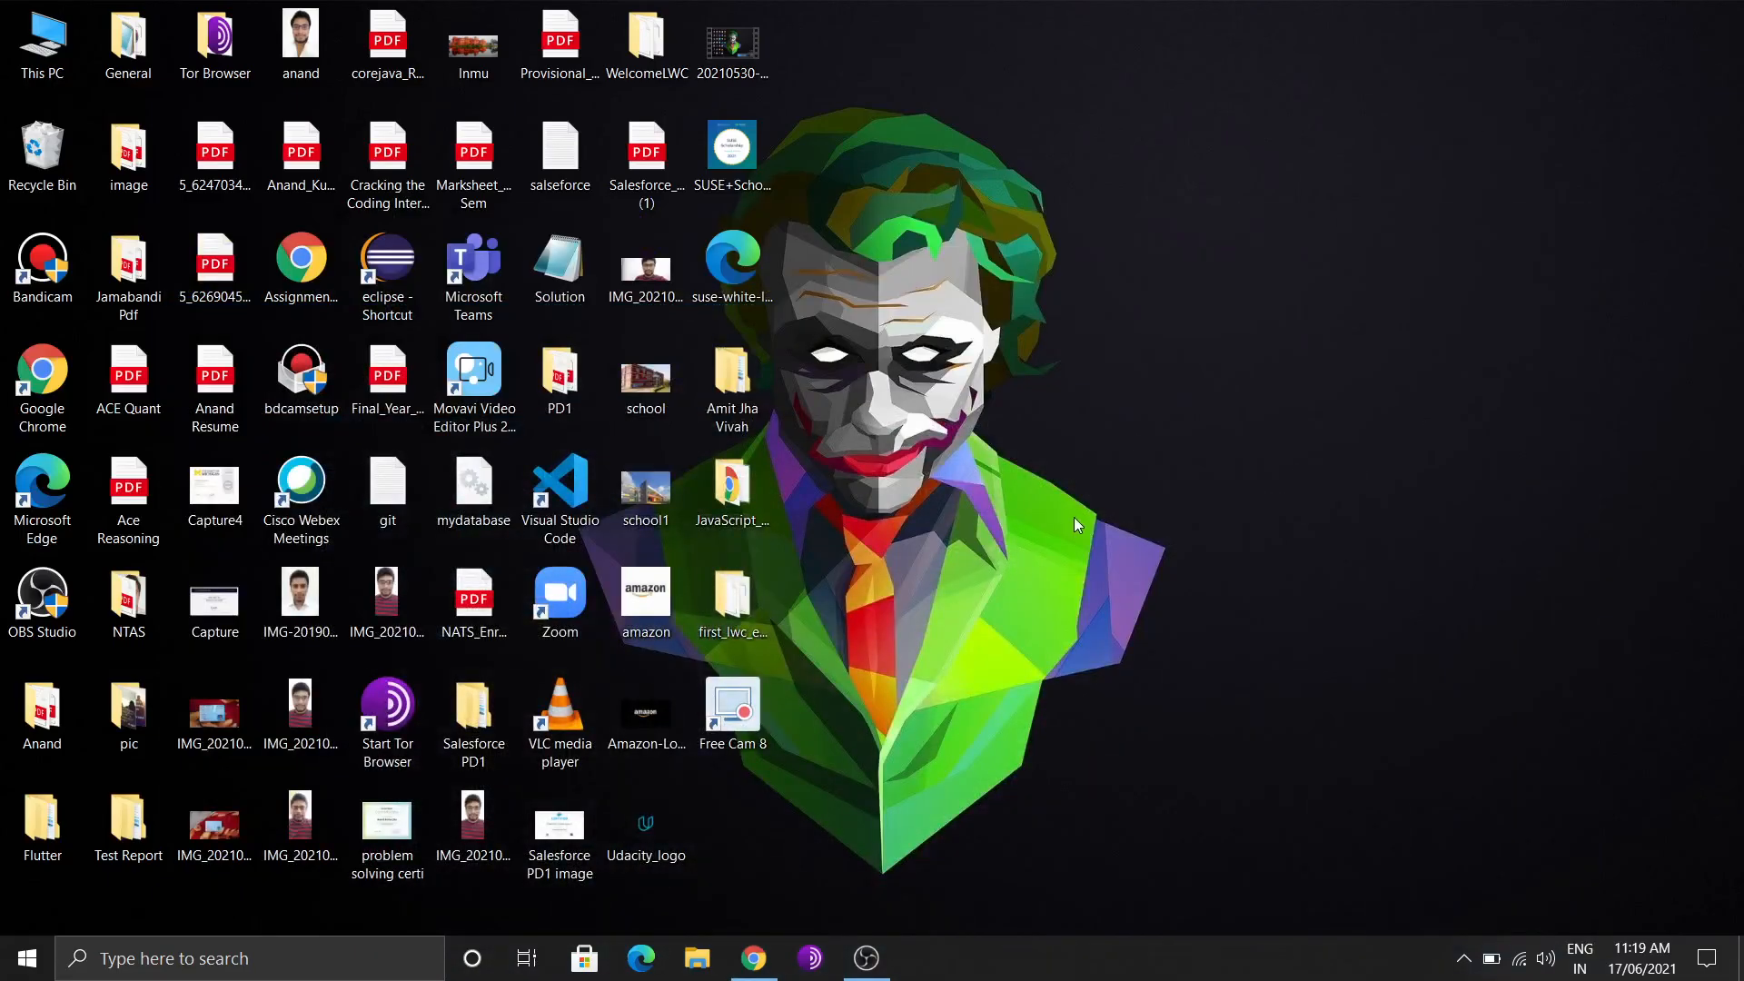